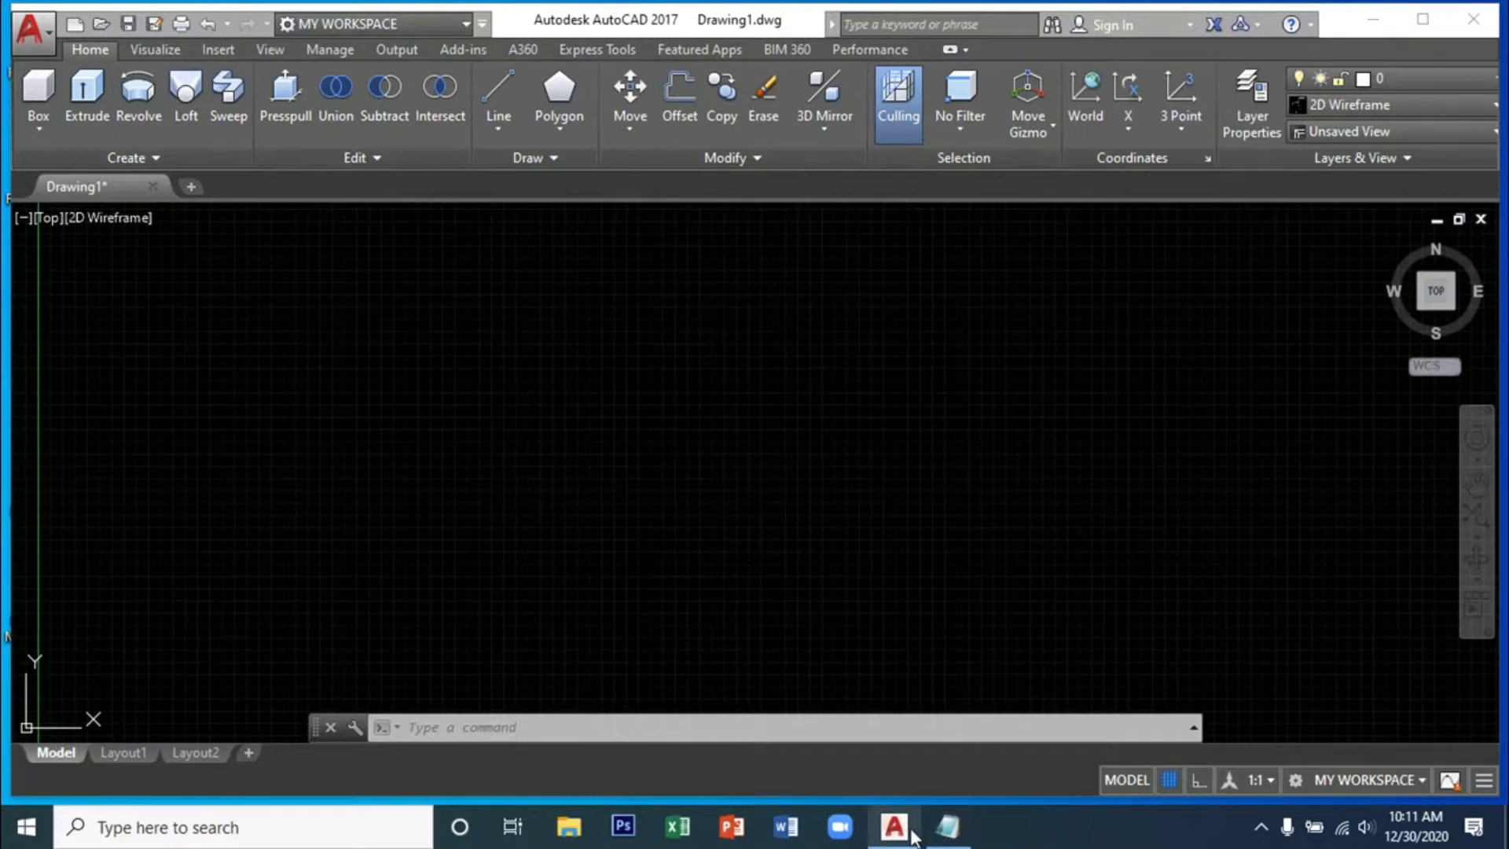
- Bring up the setup notes, reposition the window, page through it, then minimize it
click(948, 826)
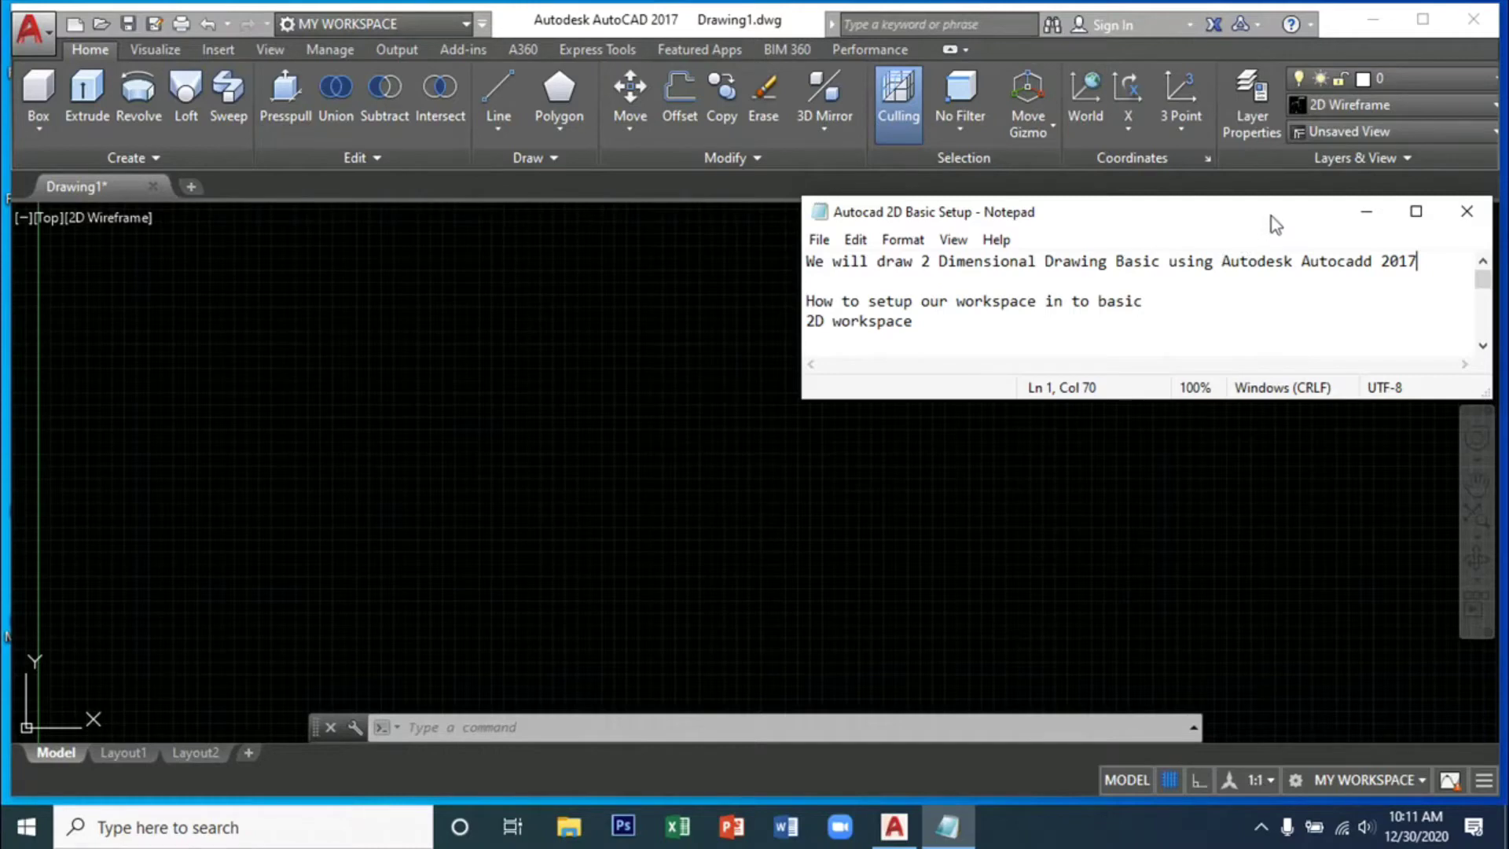
drag(1271, 215, 1102, 309)
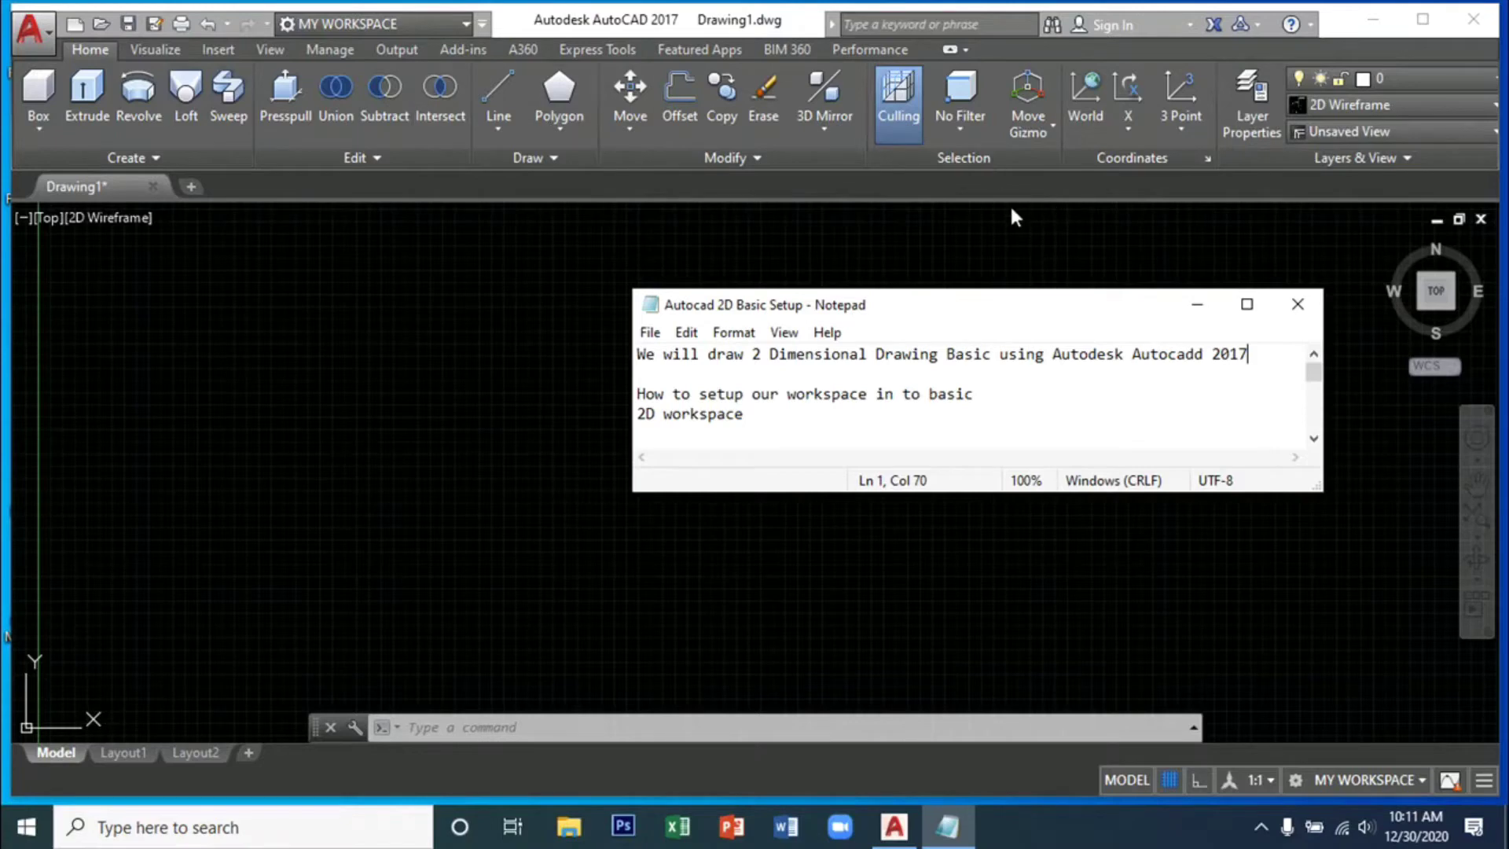
drag(1006, 314, 976, 277)
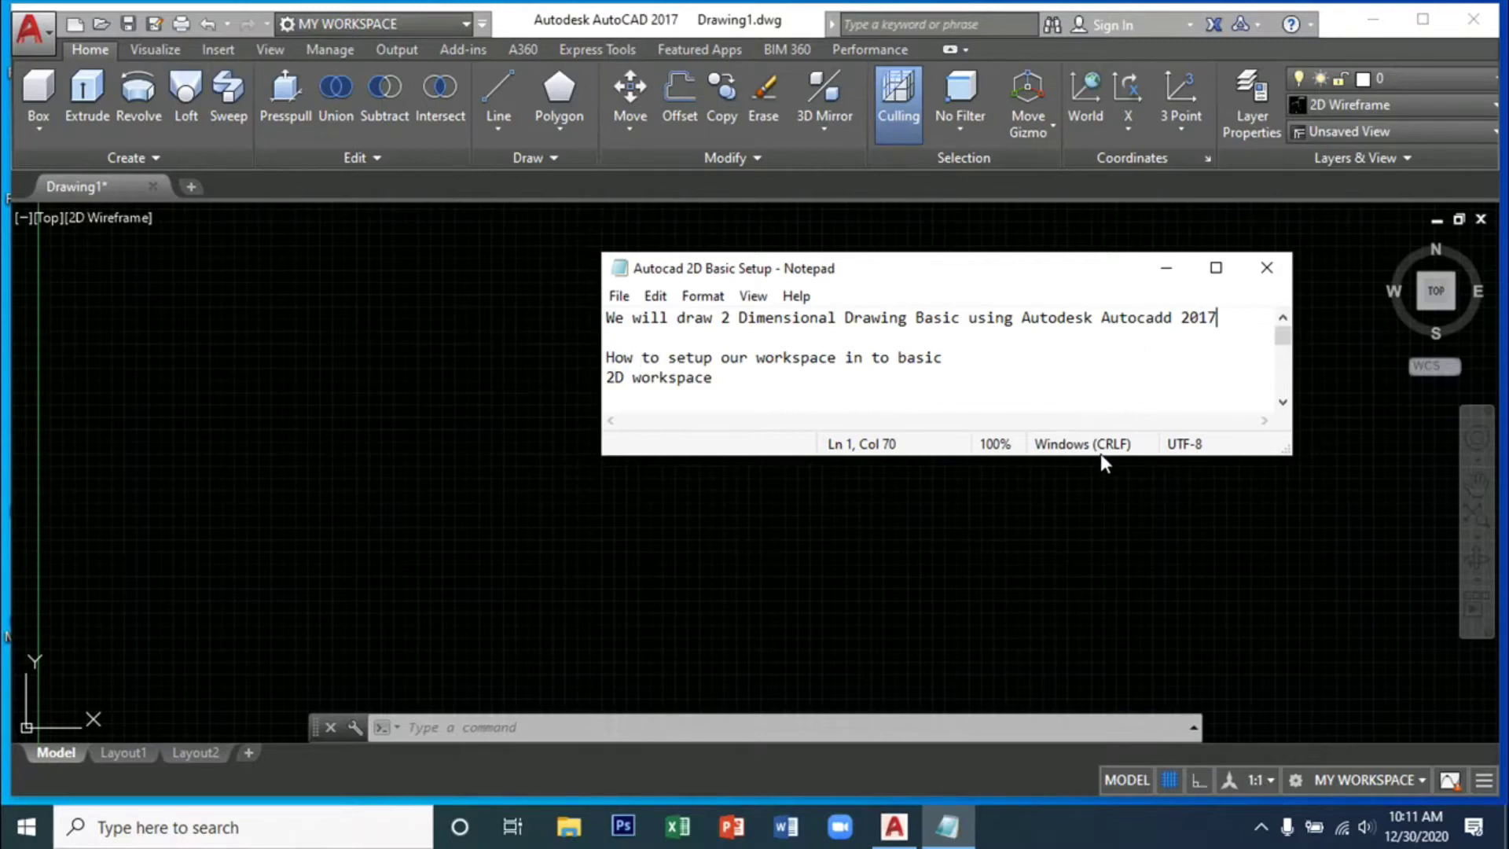
click(1283, 404)
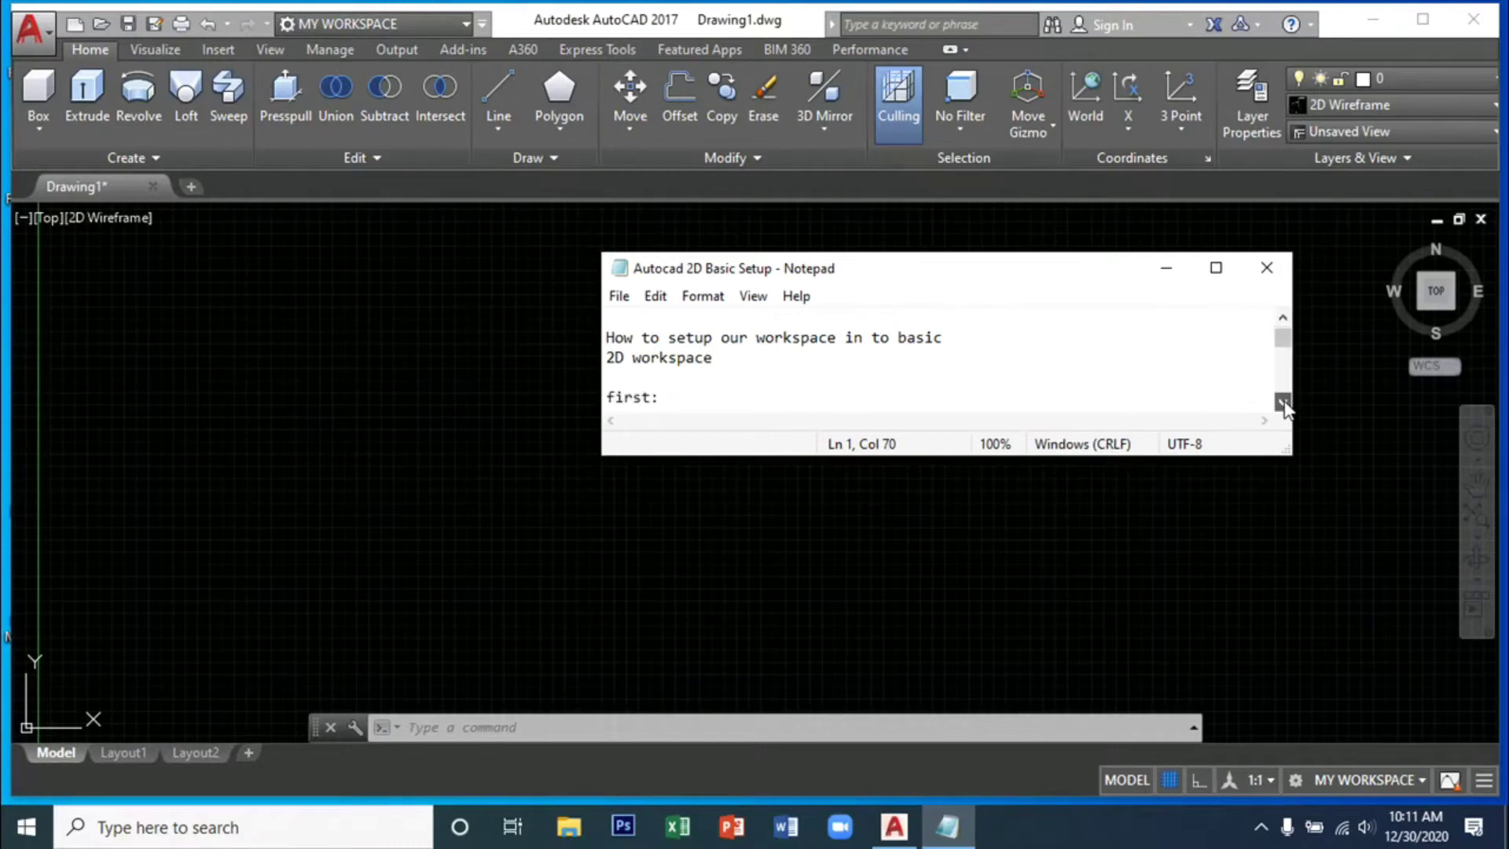
click(1282, 405)
click(1282, 405)
click(1283, 405)
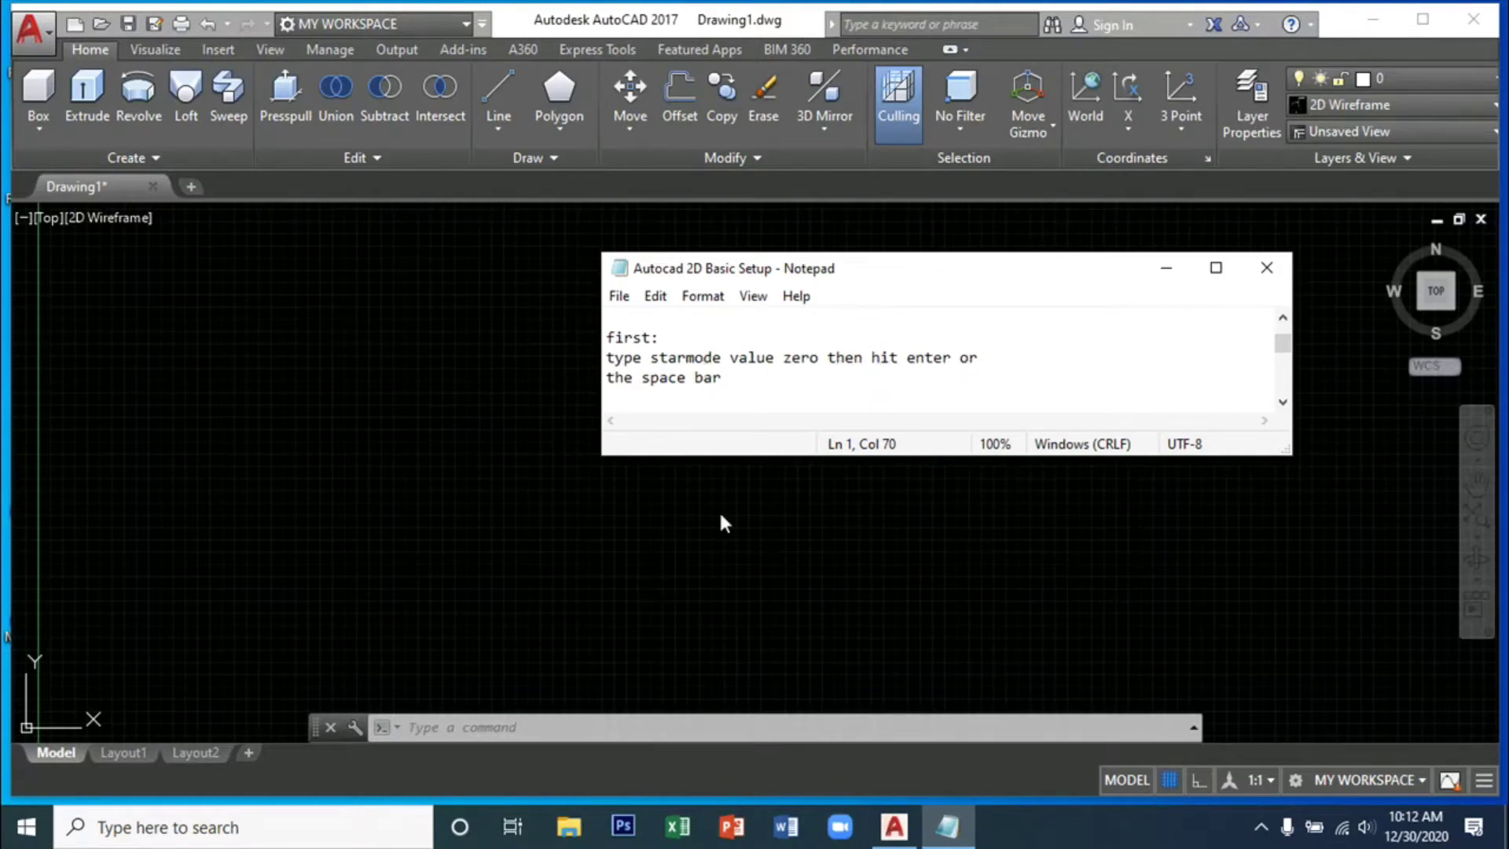
click(1166, 268)
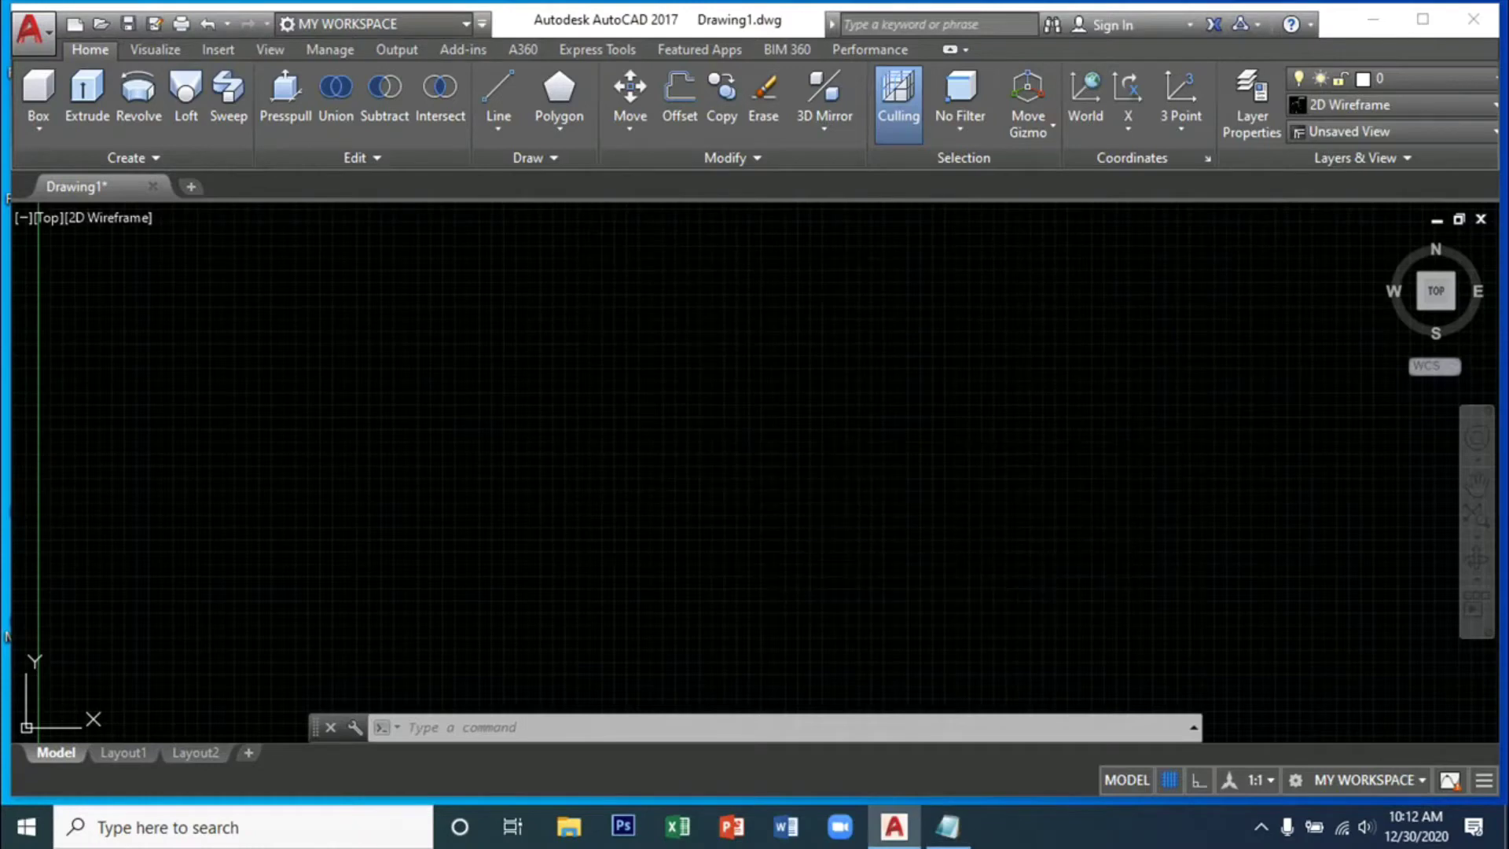
- Set the STARTMODE system variable to 0 using the STAR autocomplete
click(742, 379)
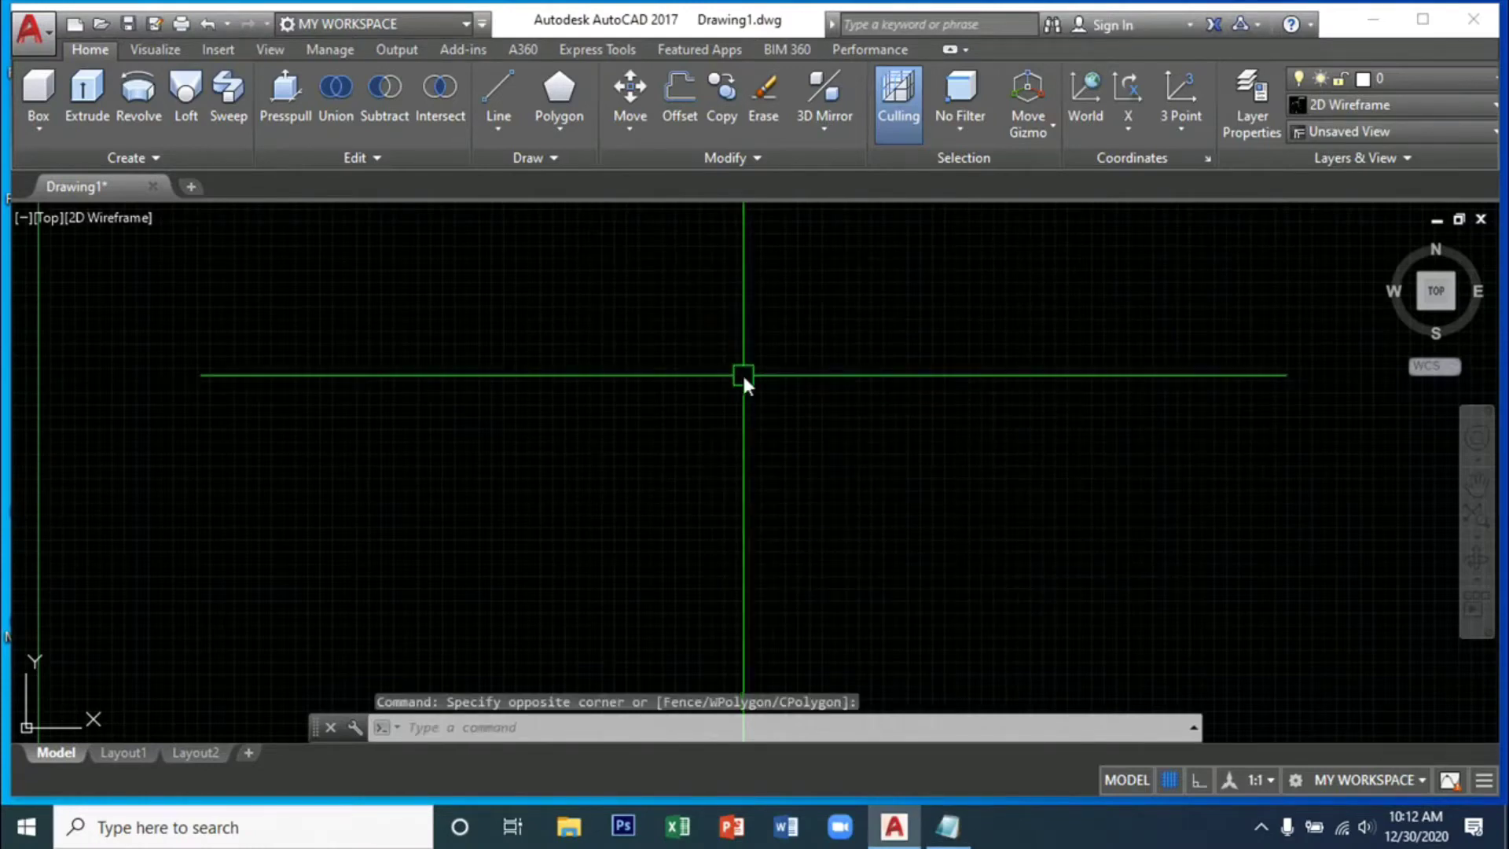
text(star)
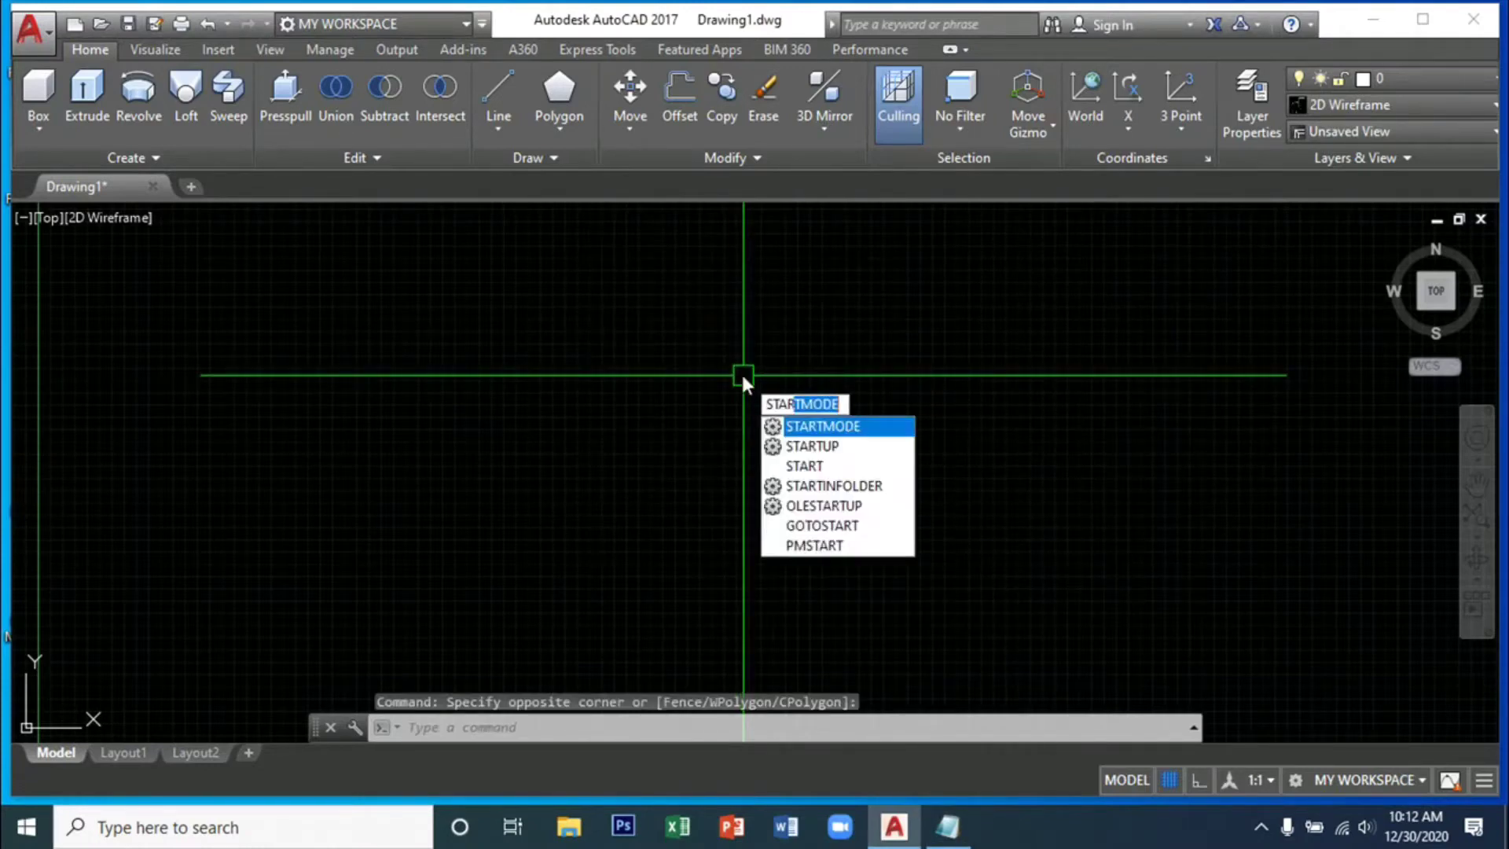
click(823, 429)
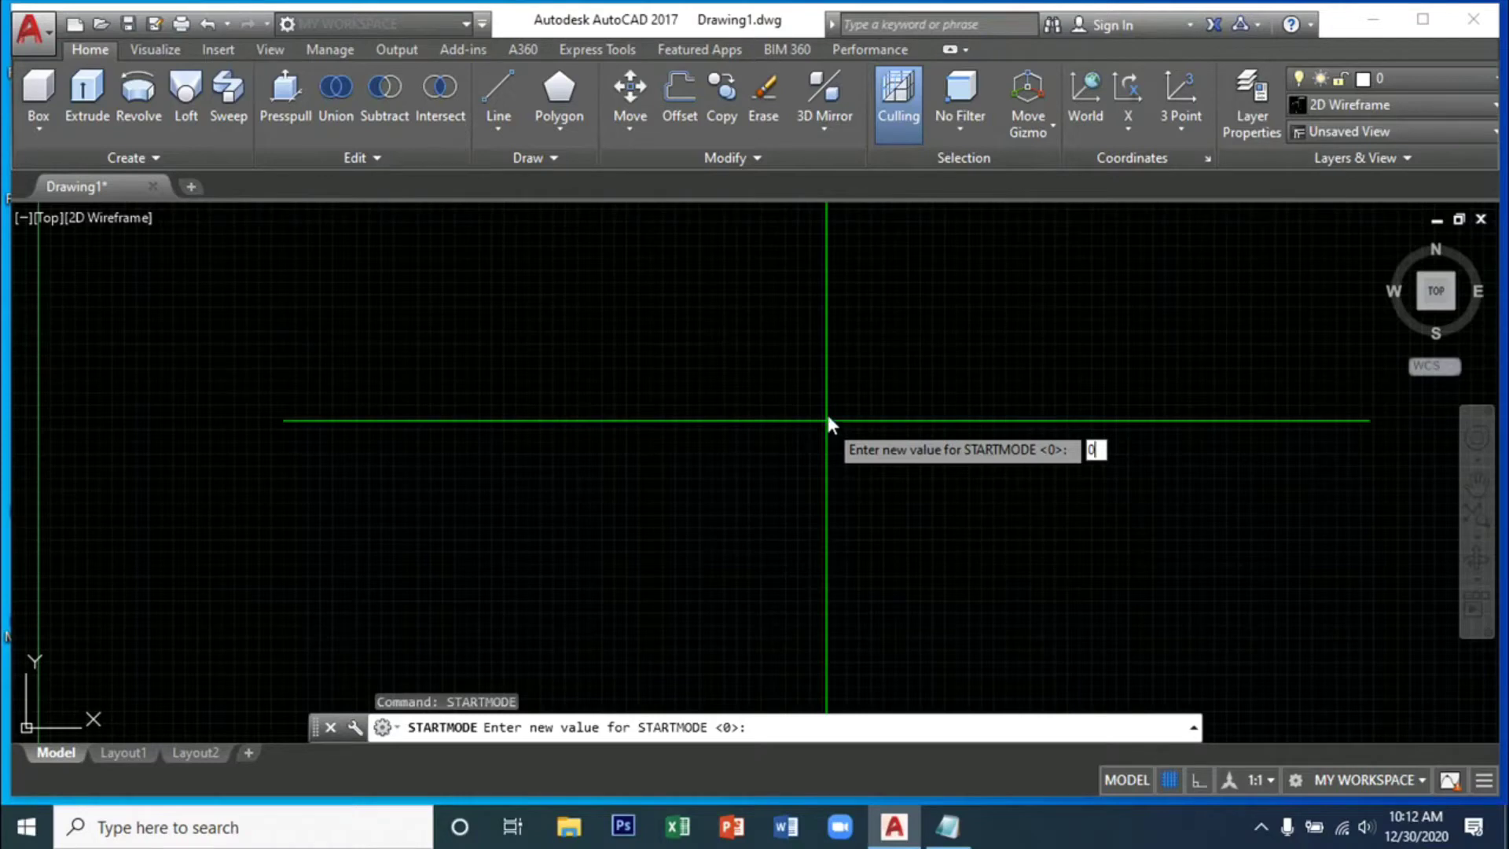
key(Return)
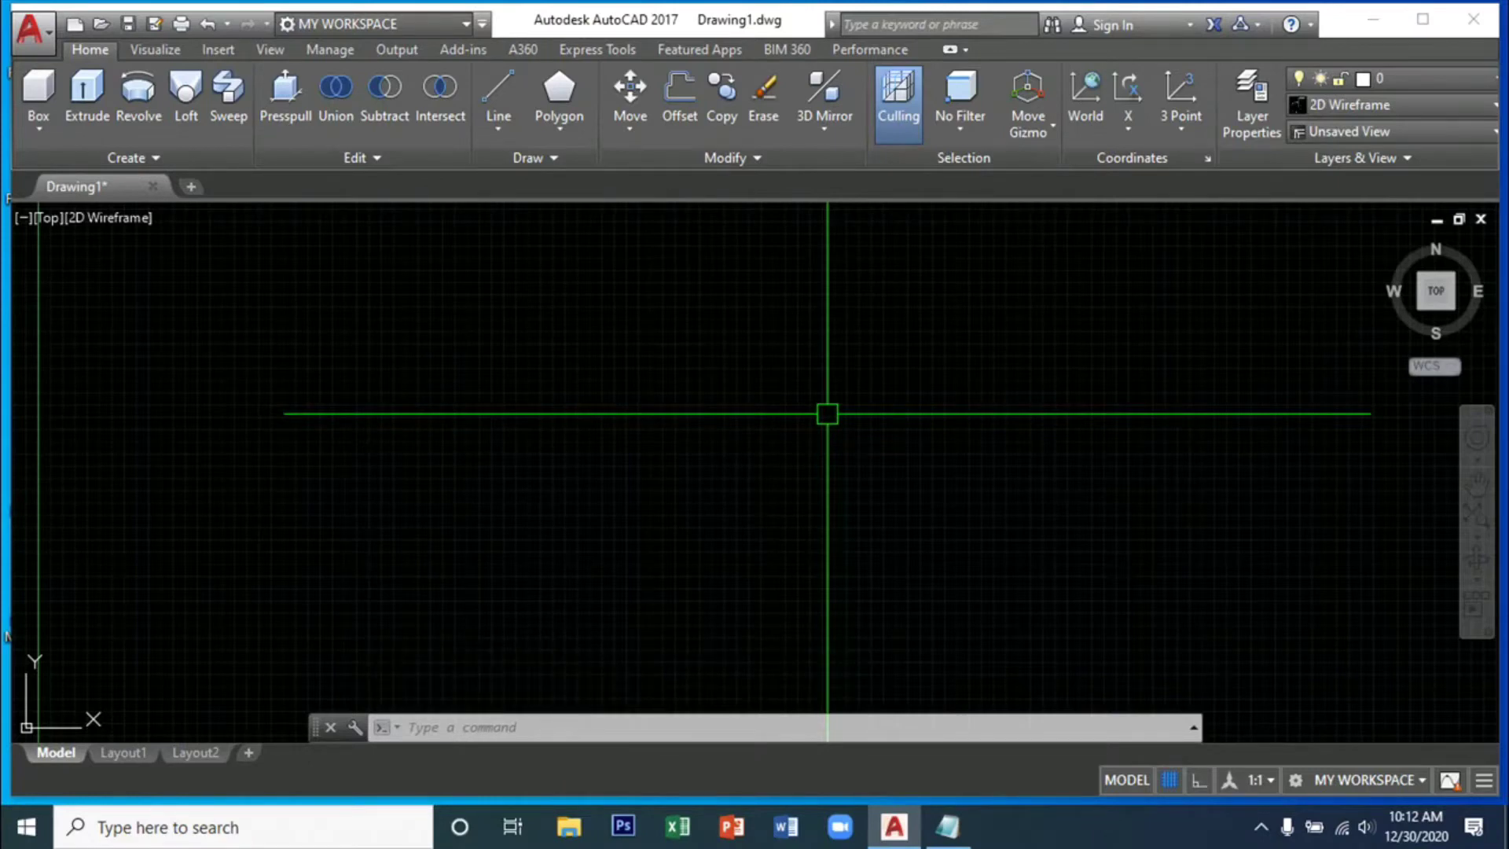
- Restore the setup notes and scroll to the '2nd:' options-and-tooltips instructions
click(947, 827)
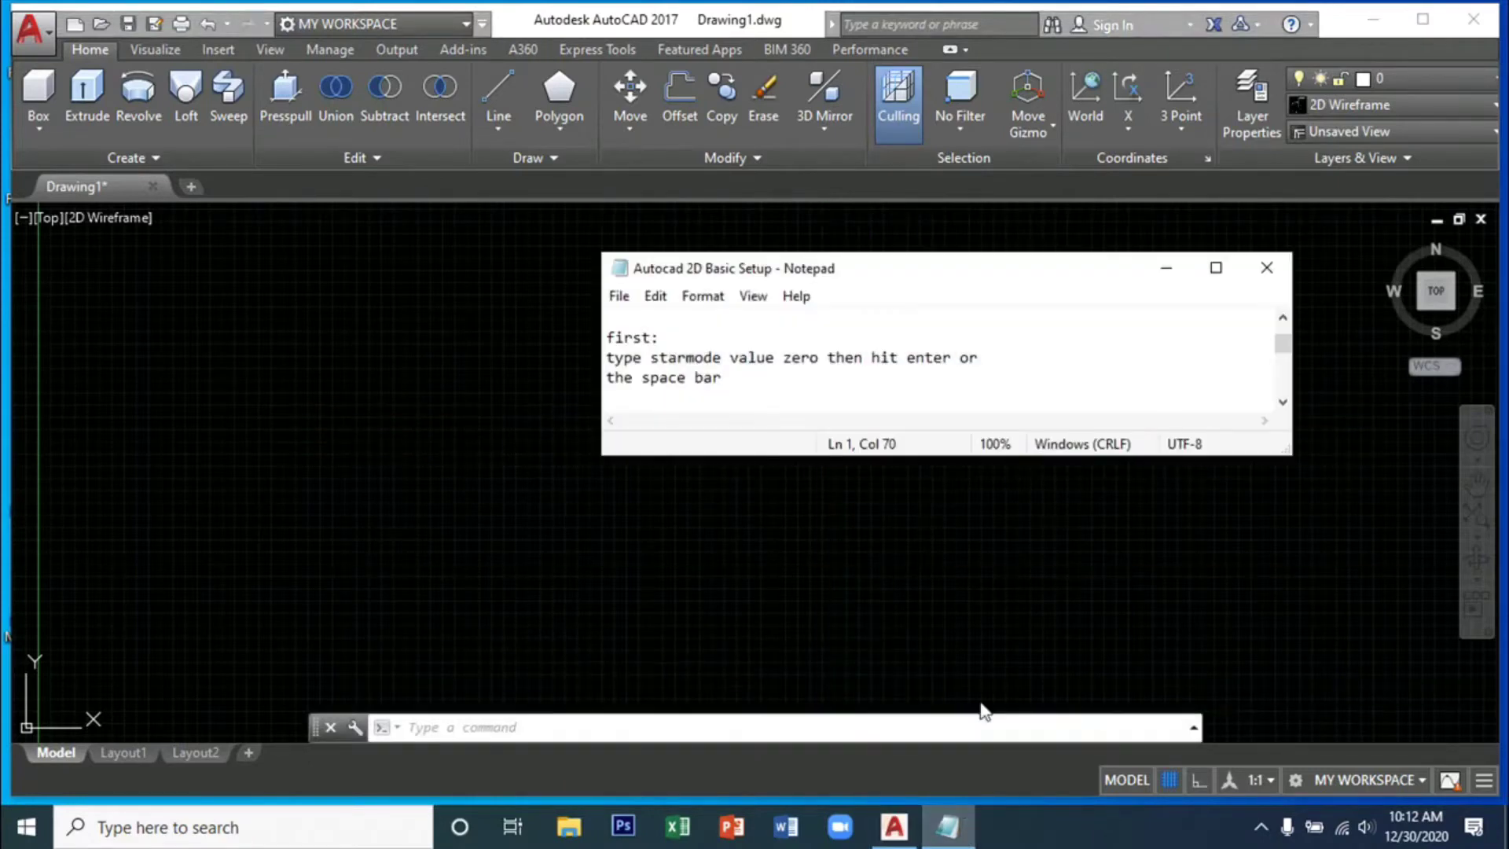
drag(1282, 403, 1282, 403)
click(1283, 402)
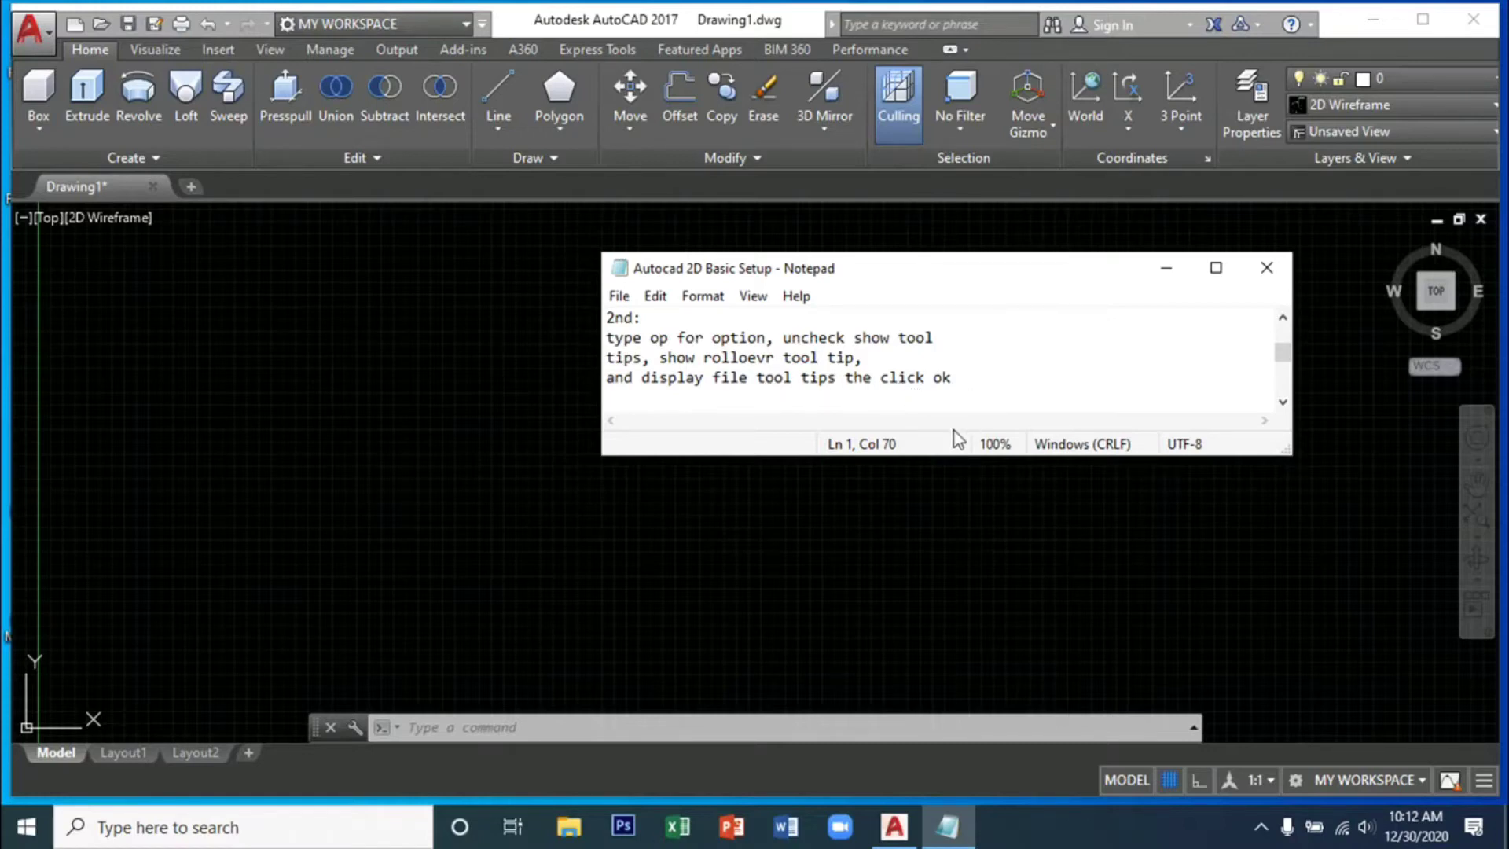
- In Options (OP), uncheck Show ToolTips, Show rollover ToolTips and Display File Tabs, then confirm
click(780, 559)
click(784, 535)
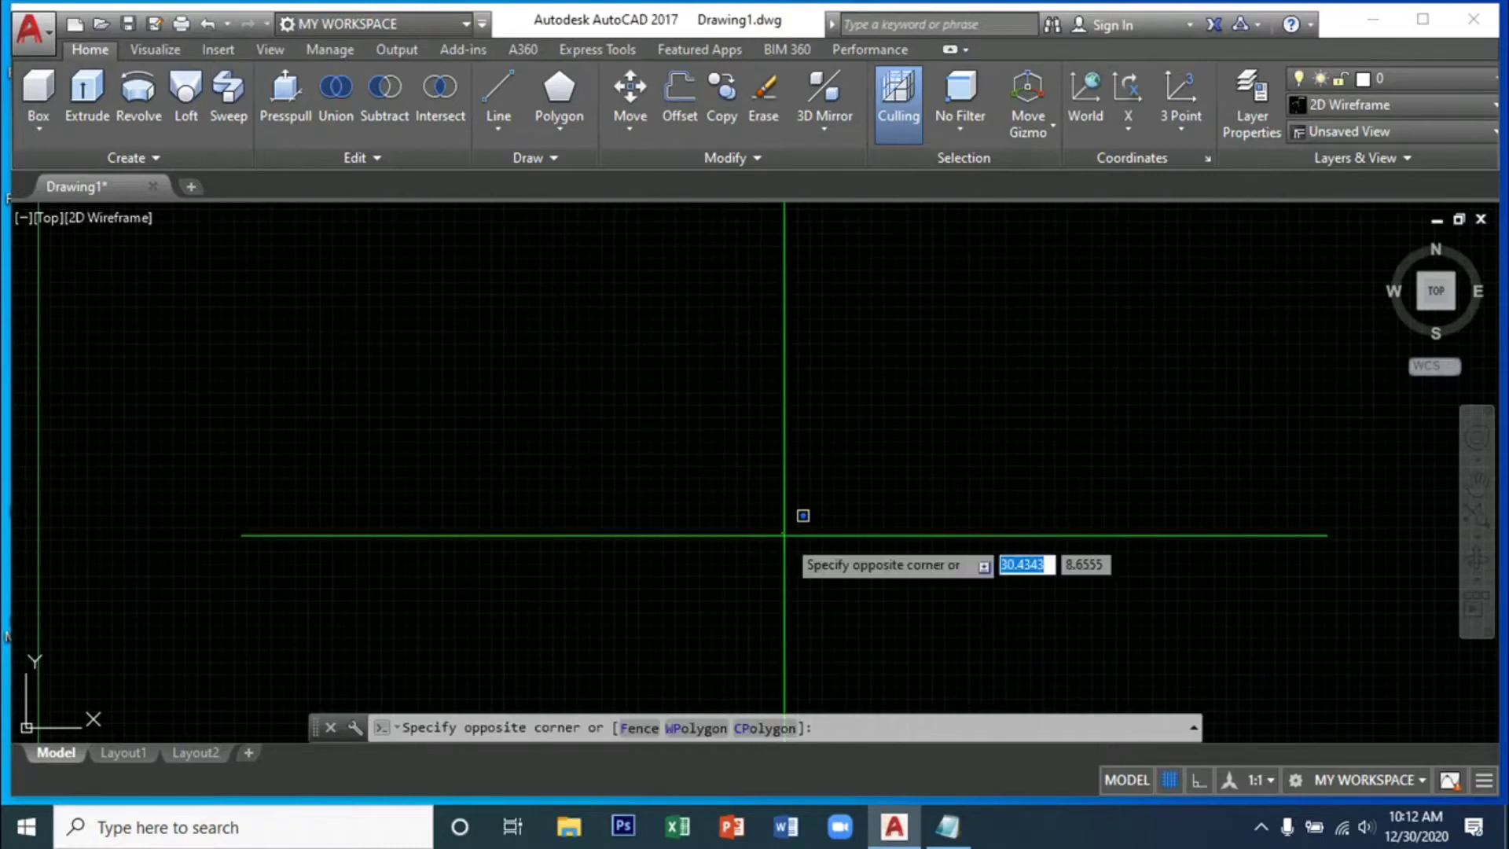
click(783, 535)
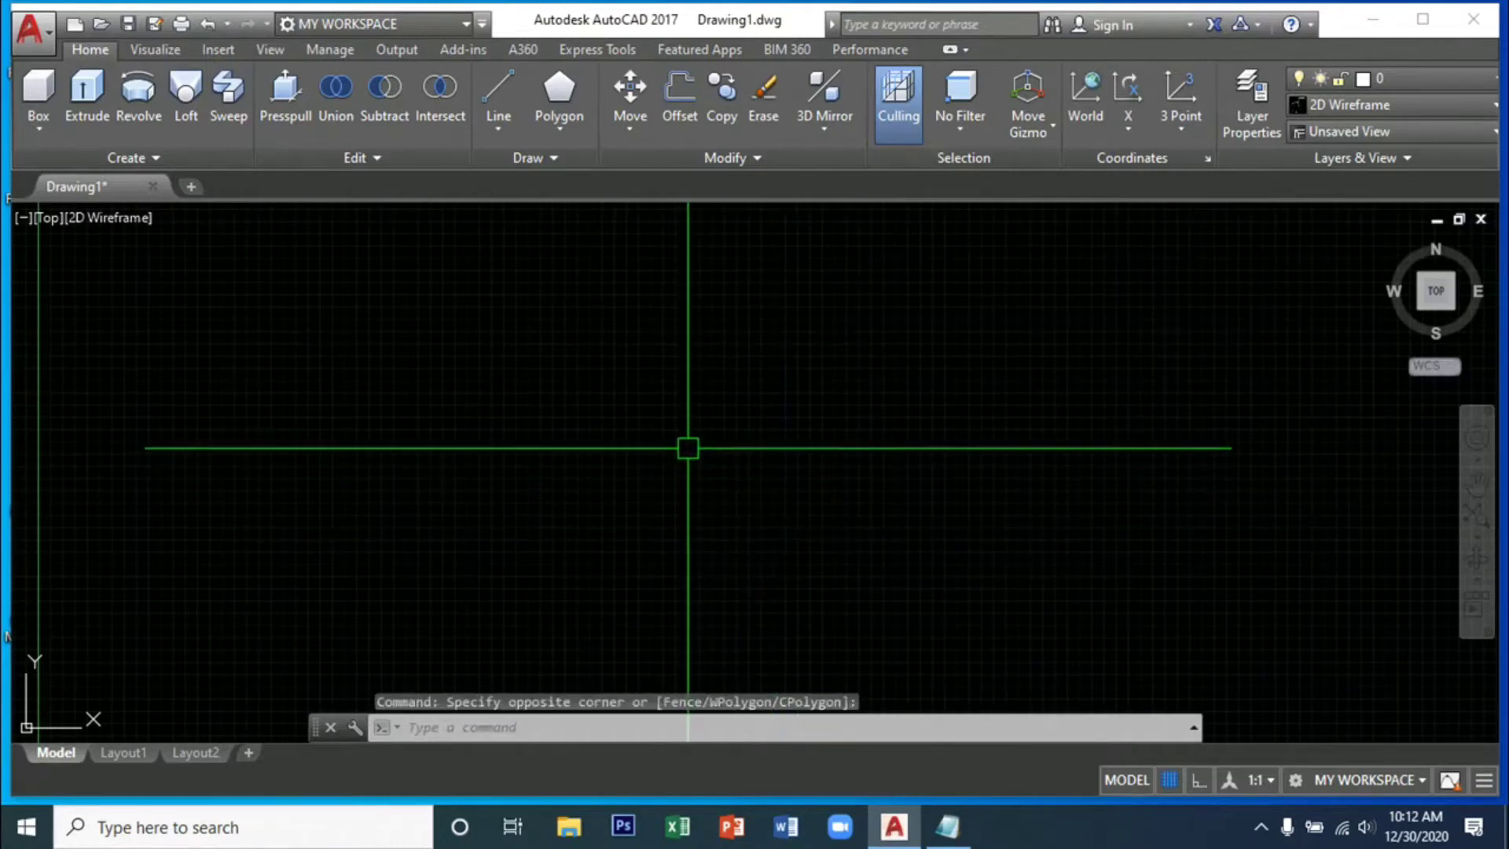
text(o)
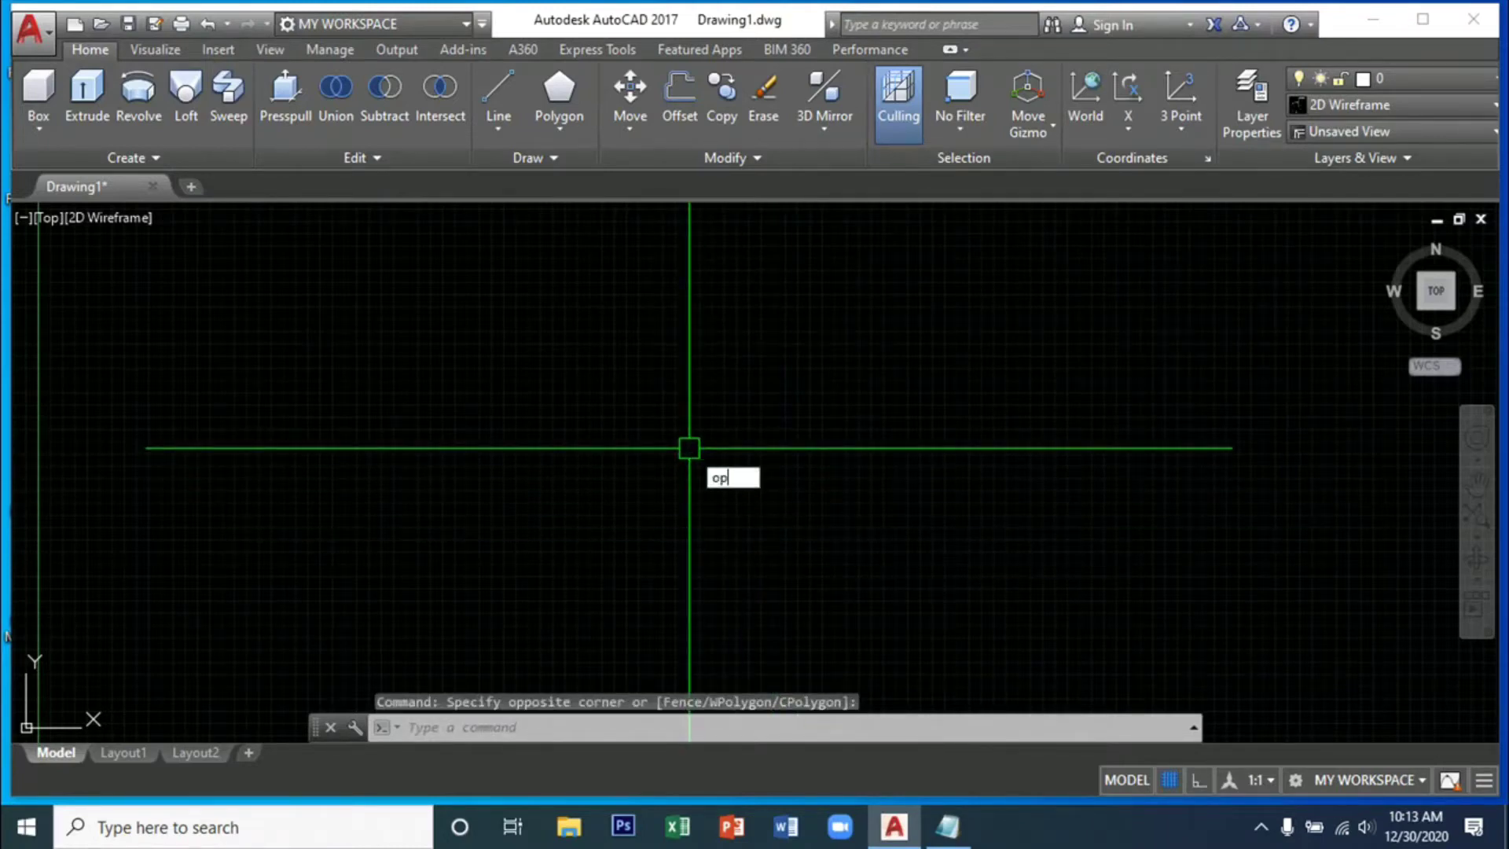
text(p)
key(Return)
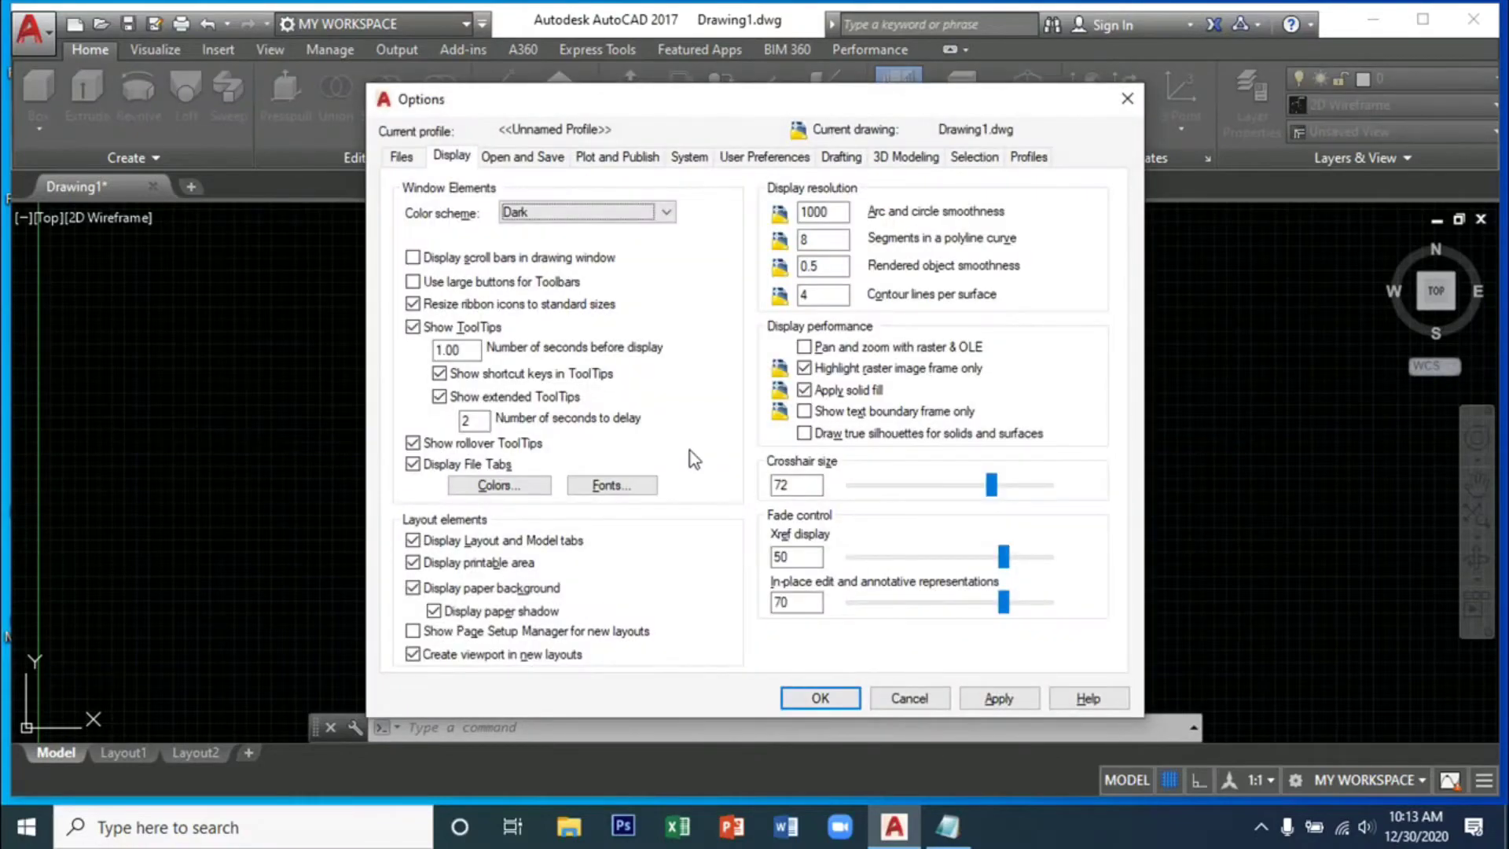
click(413, 327)
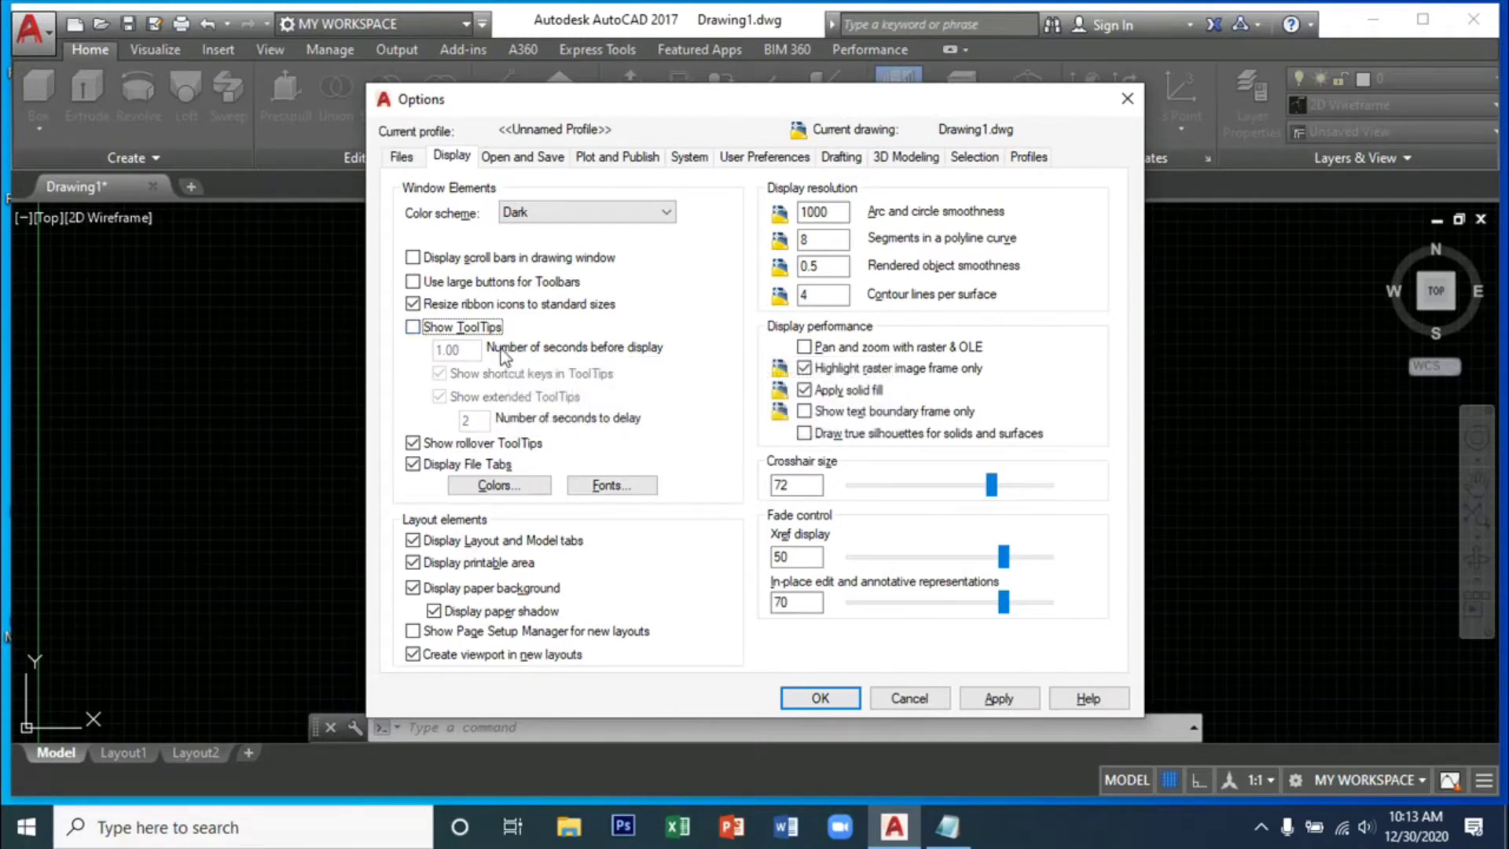
click(413, 443)
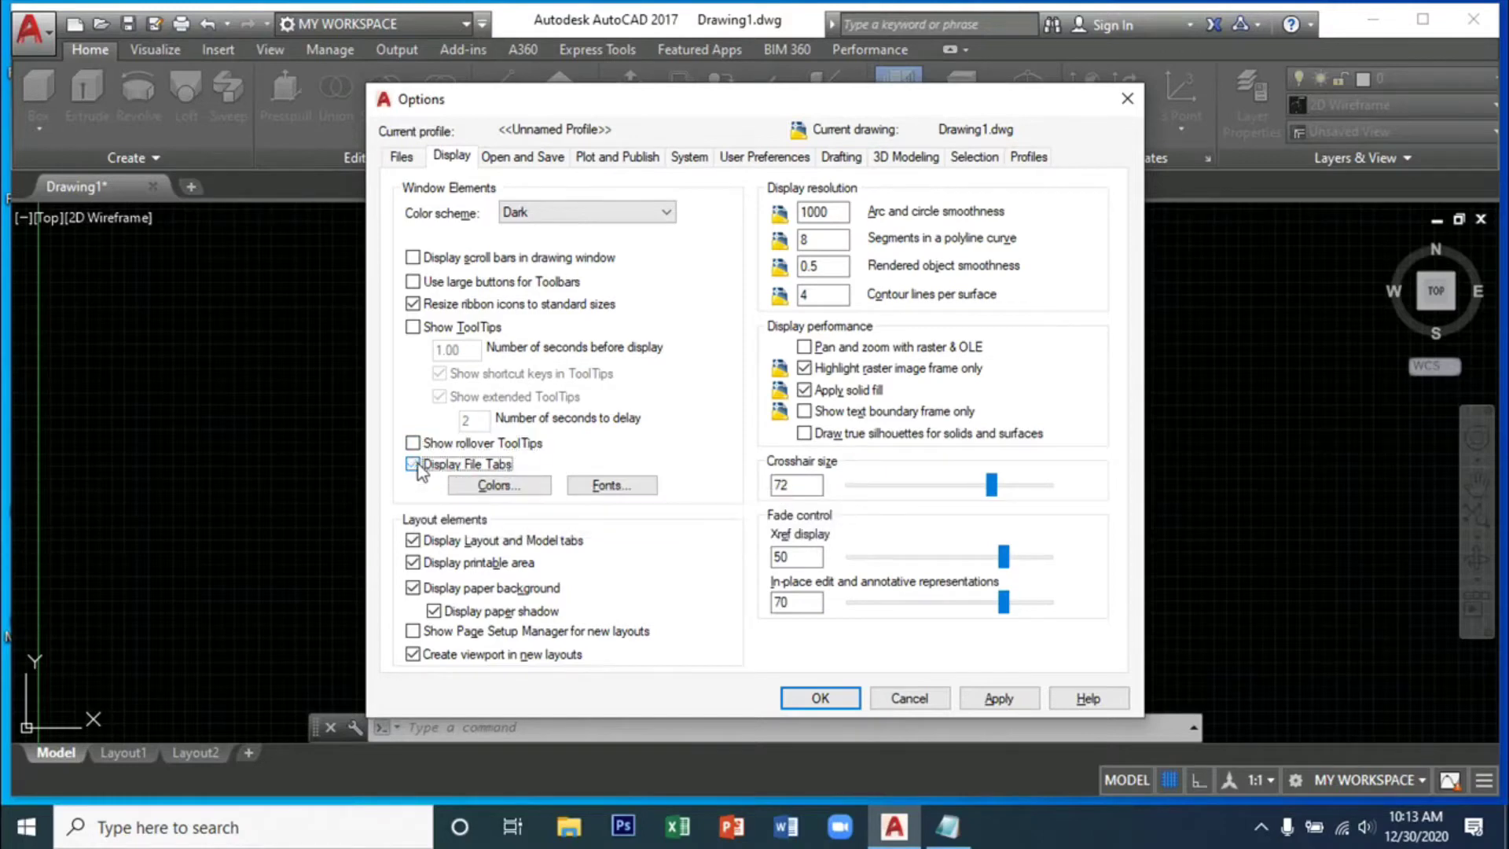
click(412, 464)
click(822, 697)
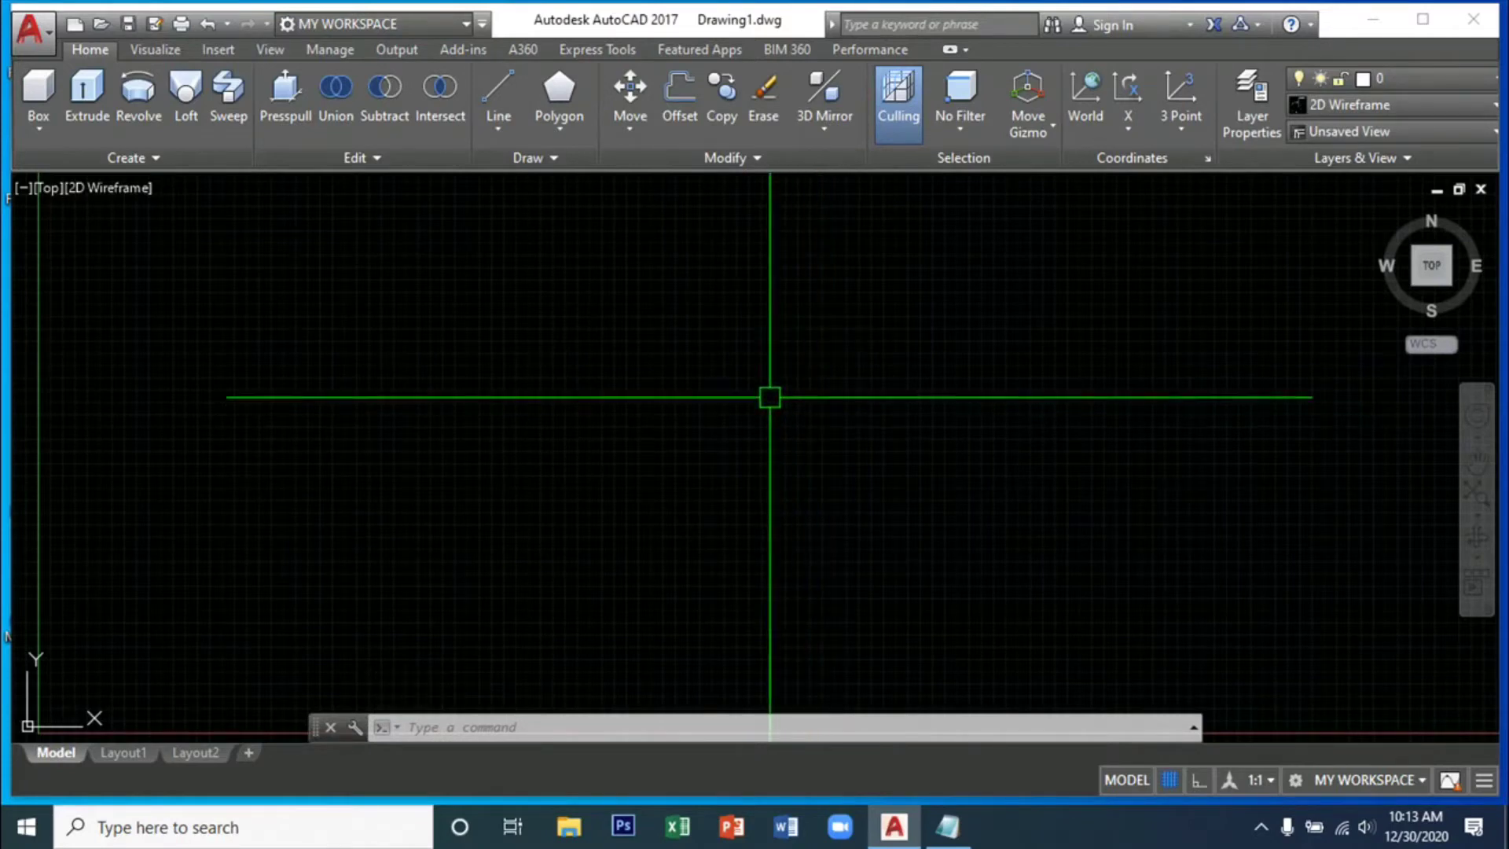
- Reopen Options with OP and set the Display crosshair size to 79
text(OP)
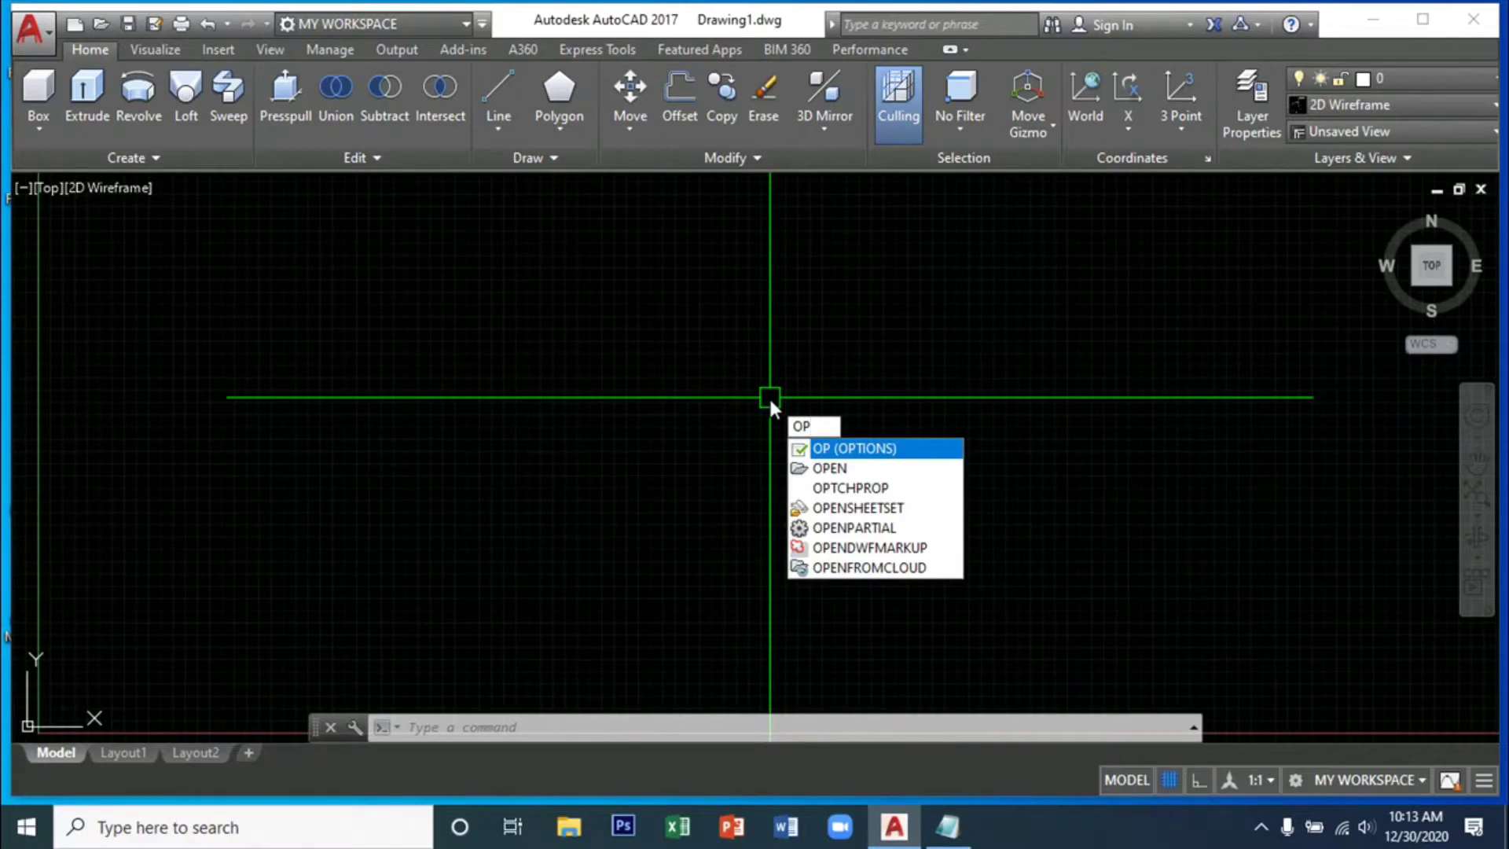
key(Return)
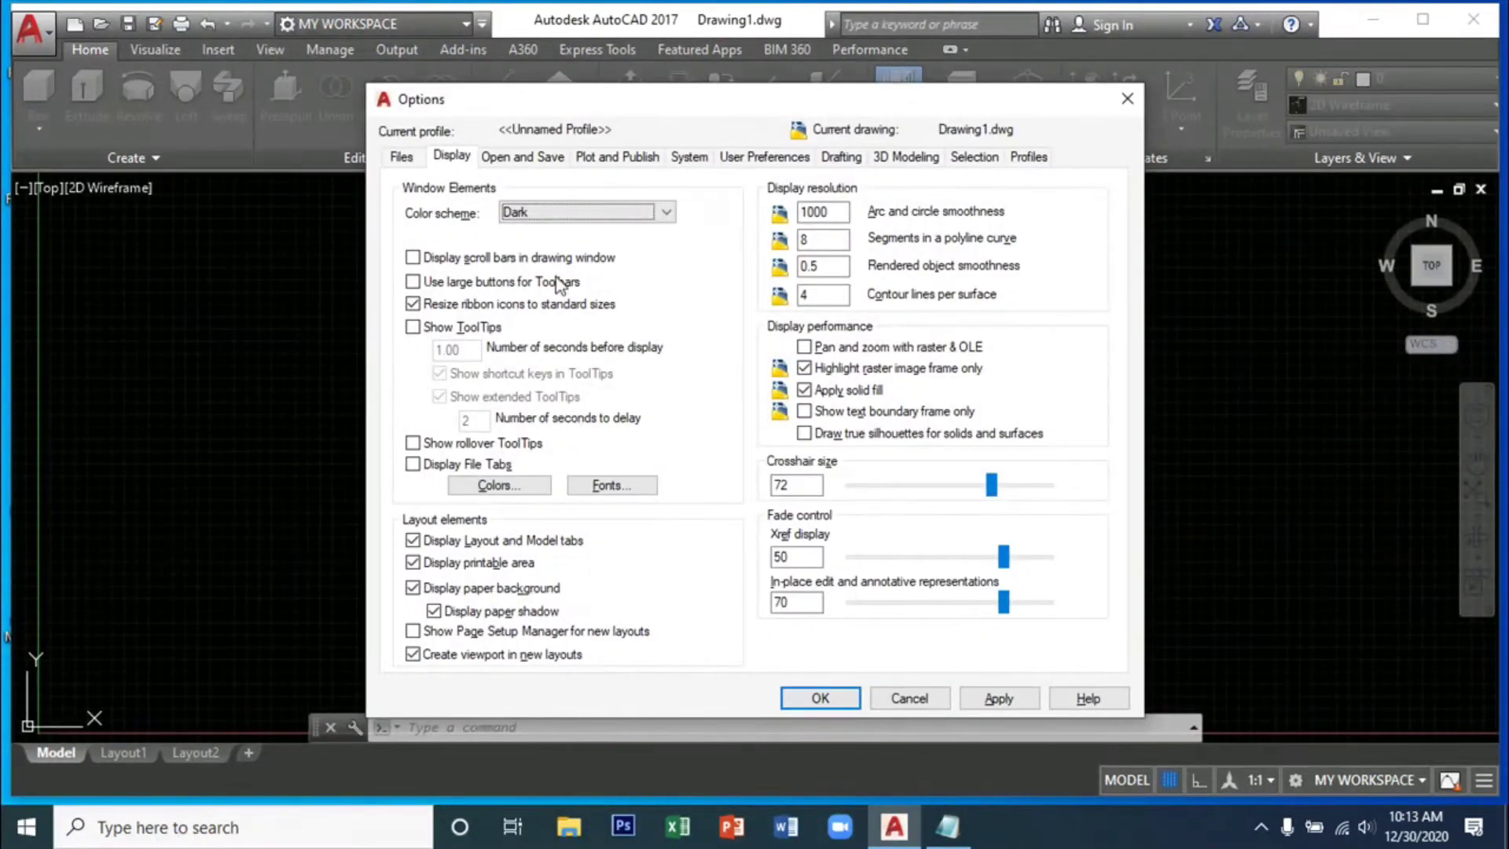
click(404, 159)
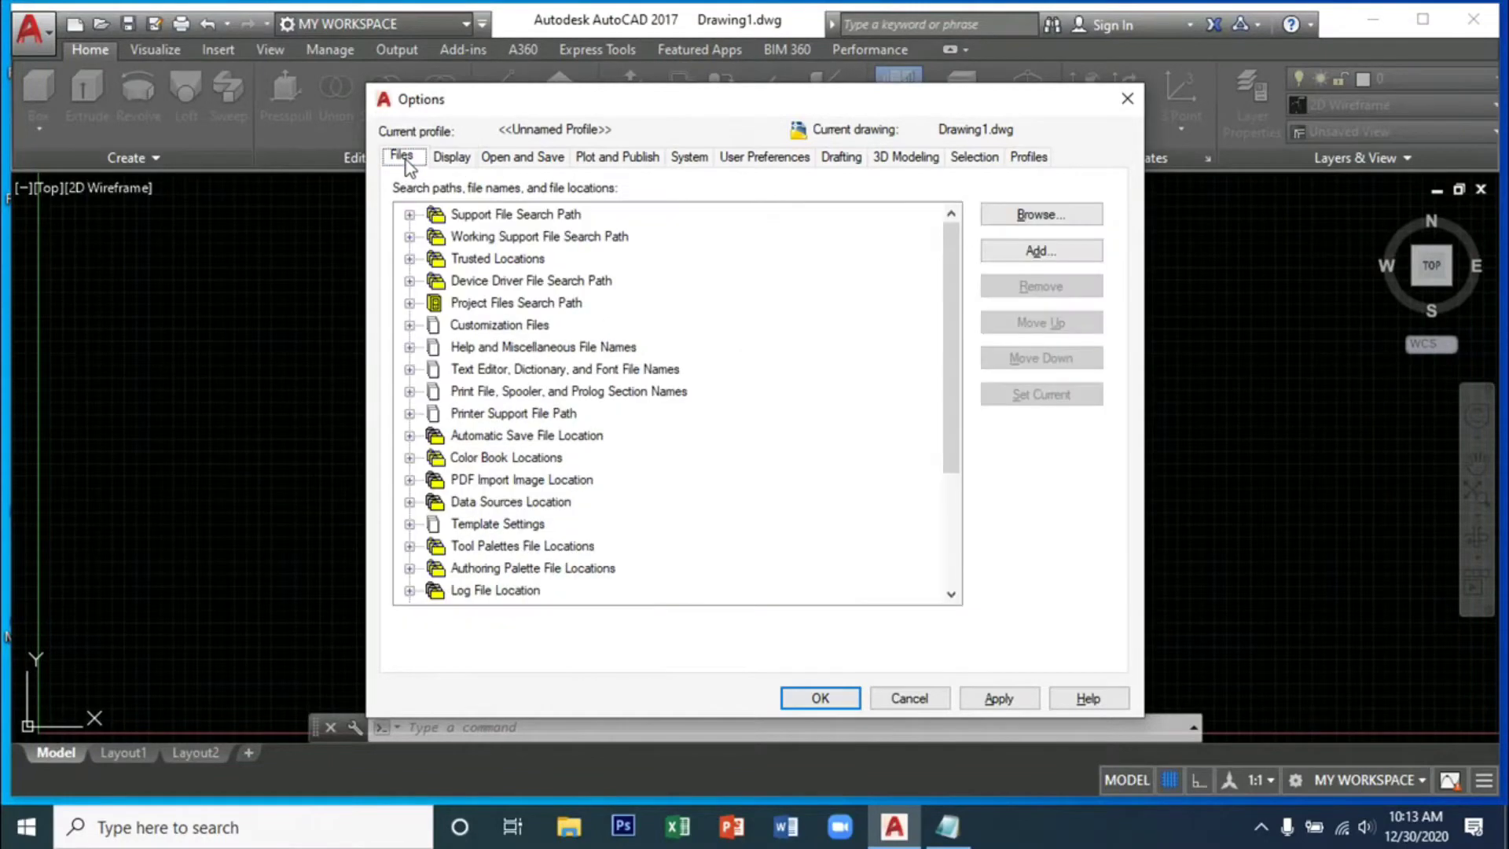
click(454, 157)
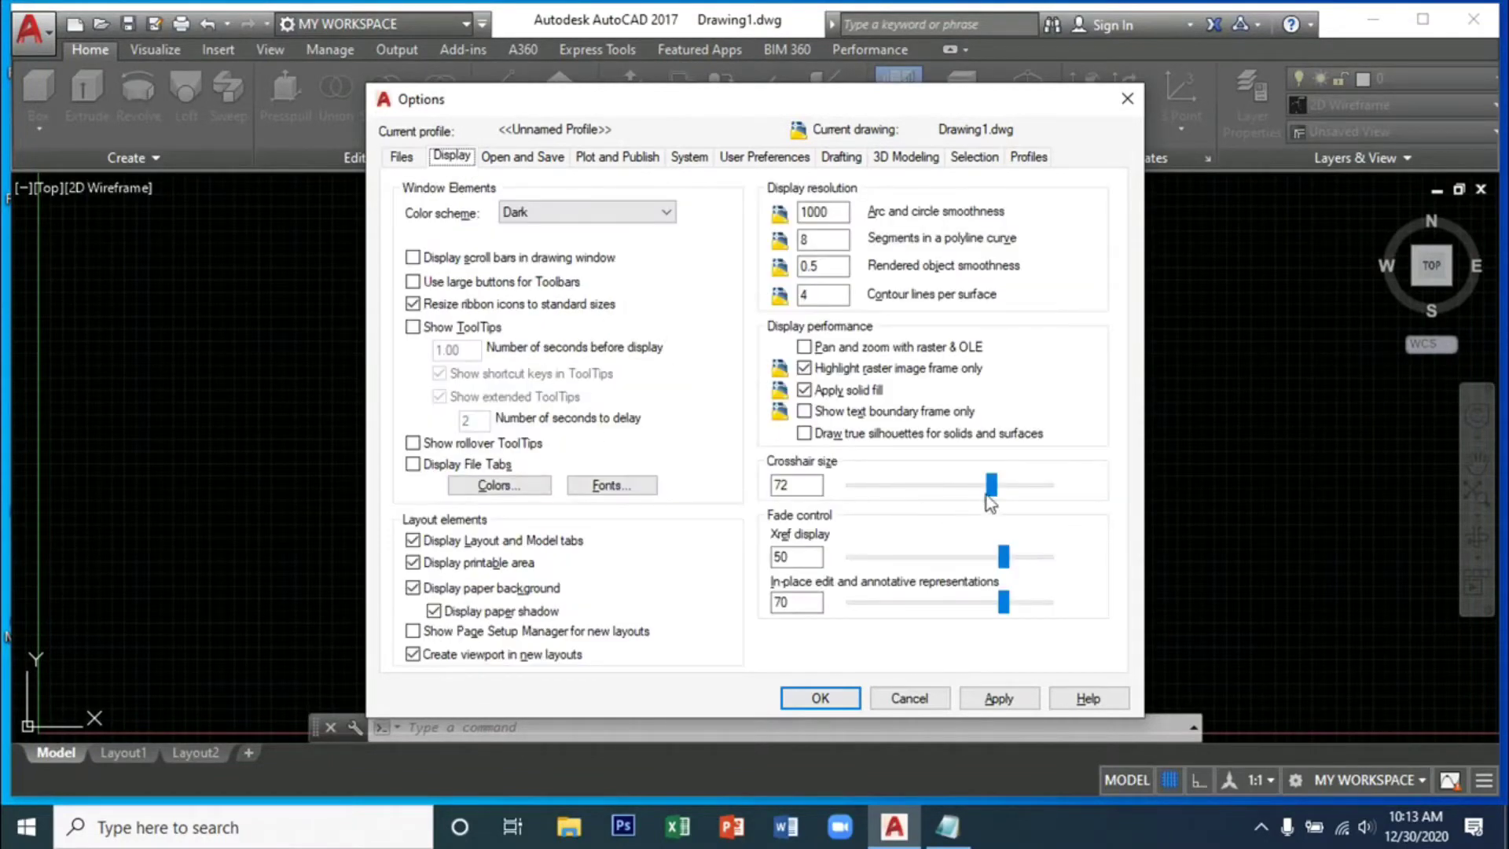
mouse_move(992, 489)
mouse_down()
mouse_move(925, 493)
mouse_move(1001, 495)
mouse_up()
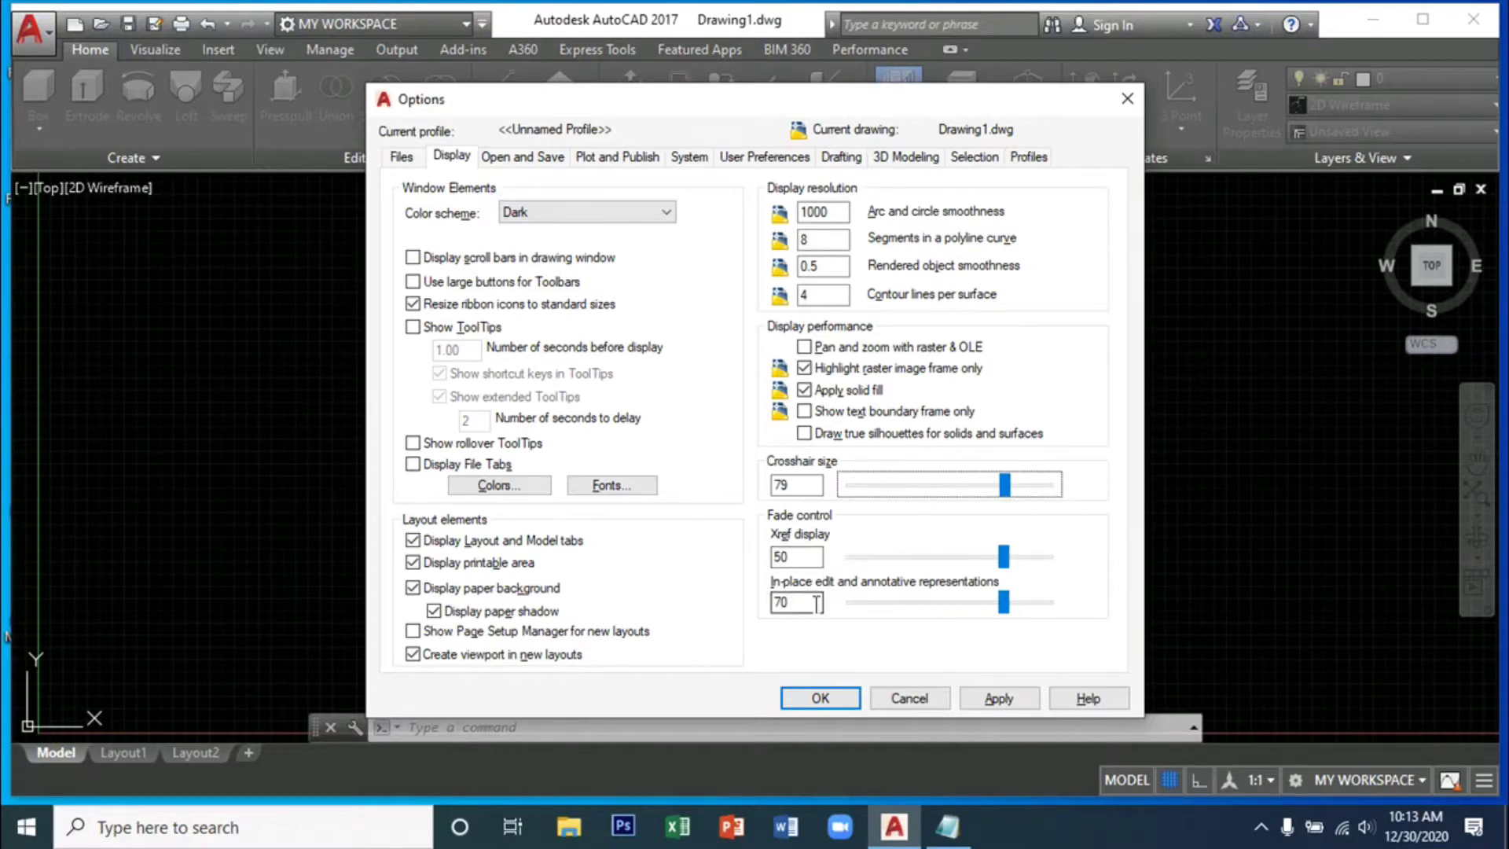
click(528, 161)
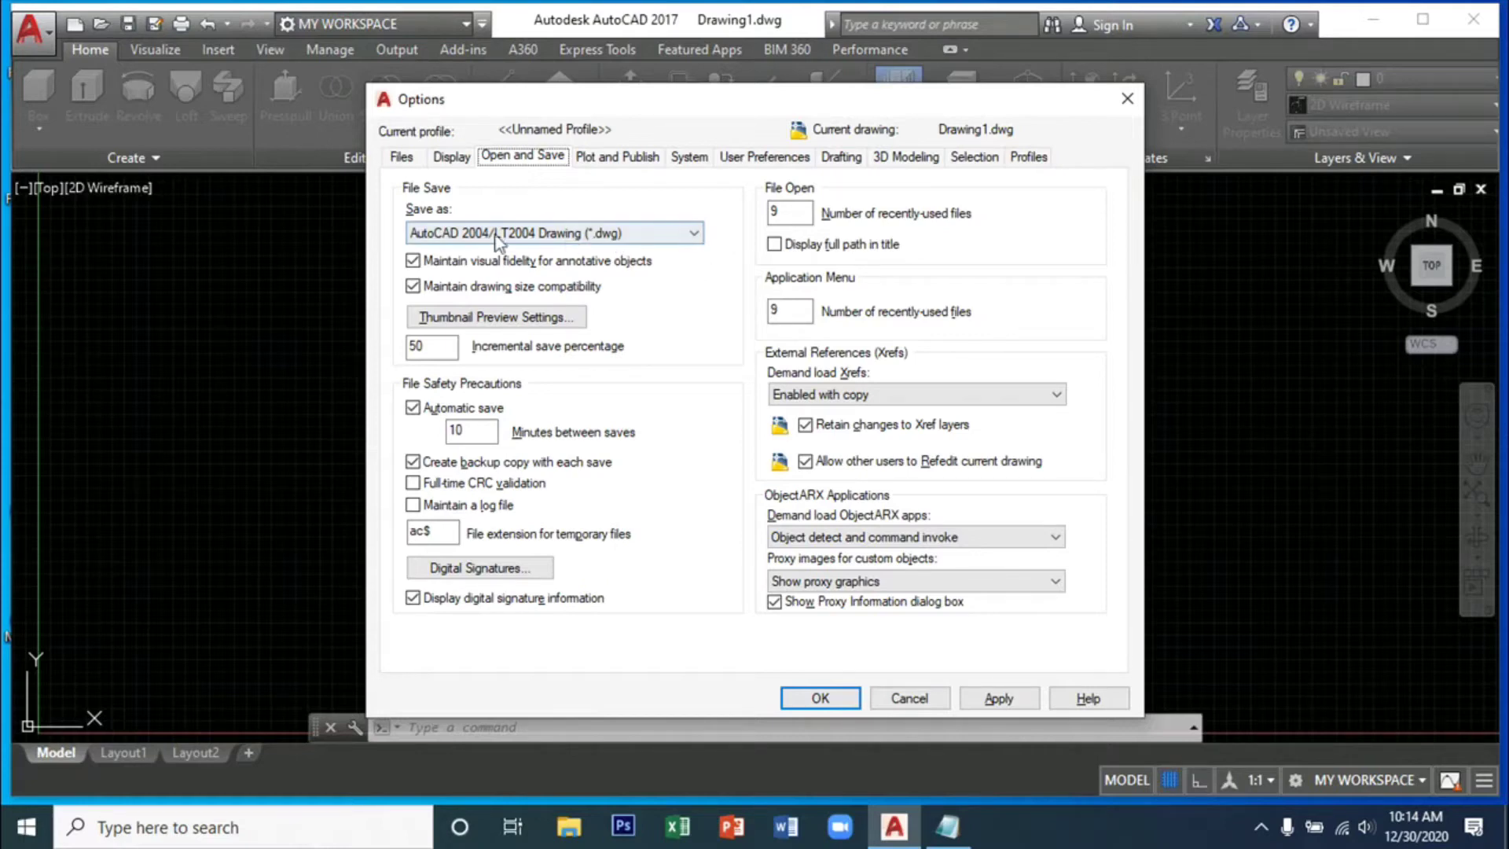
- Keep the Save as format on AutoCAD 2004/LT2004 Drawing (*.dwg)
click(694, 234)
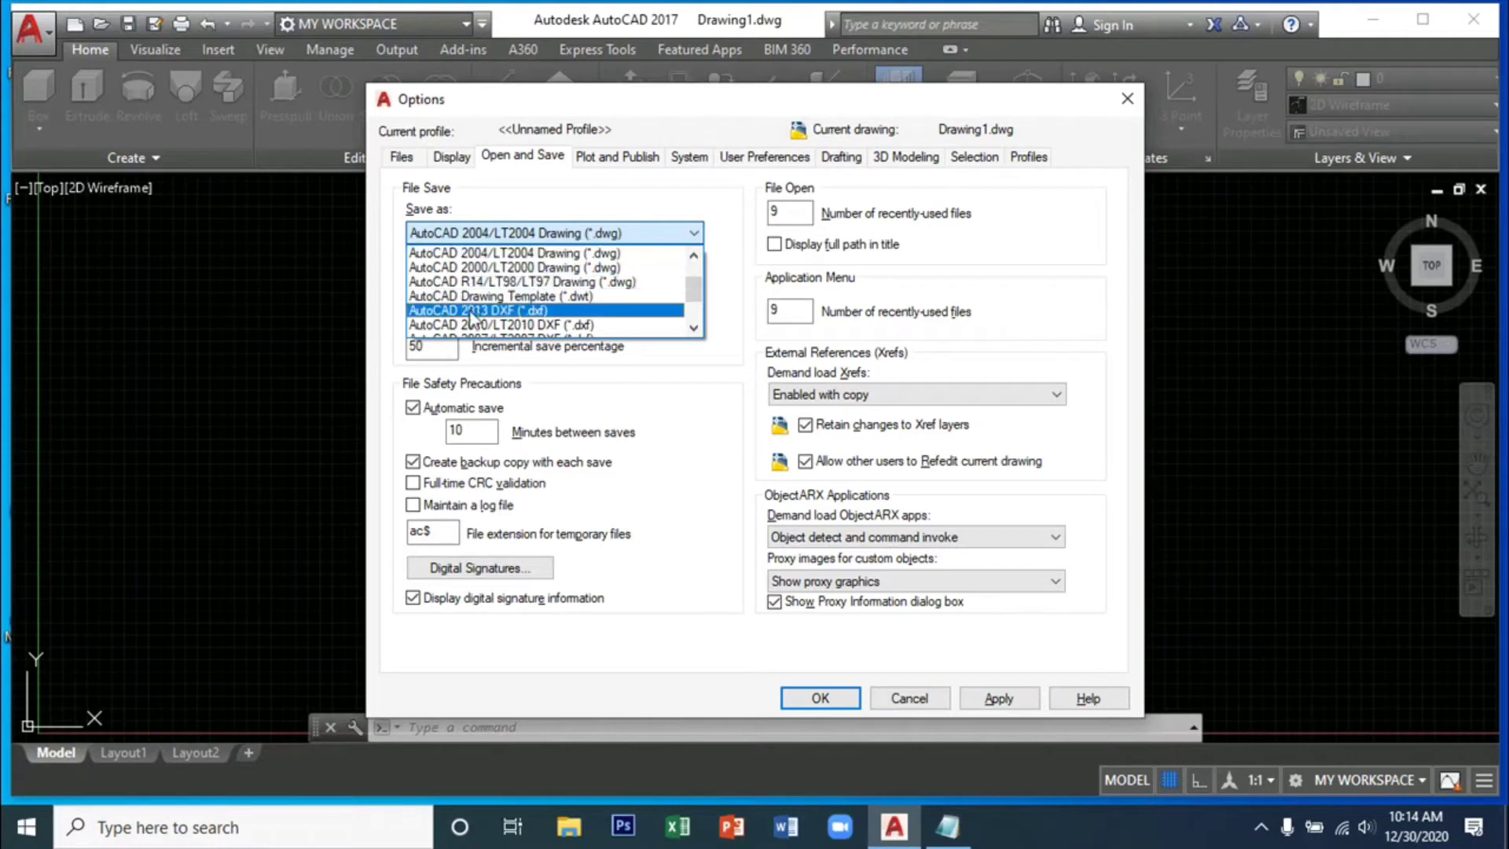
drag(693, 292, 700, 322)
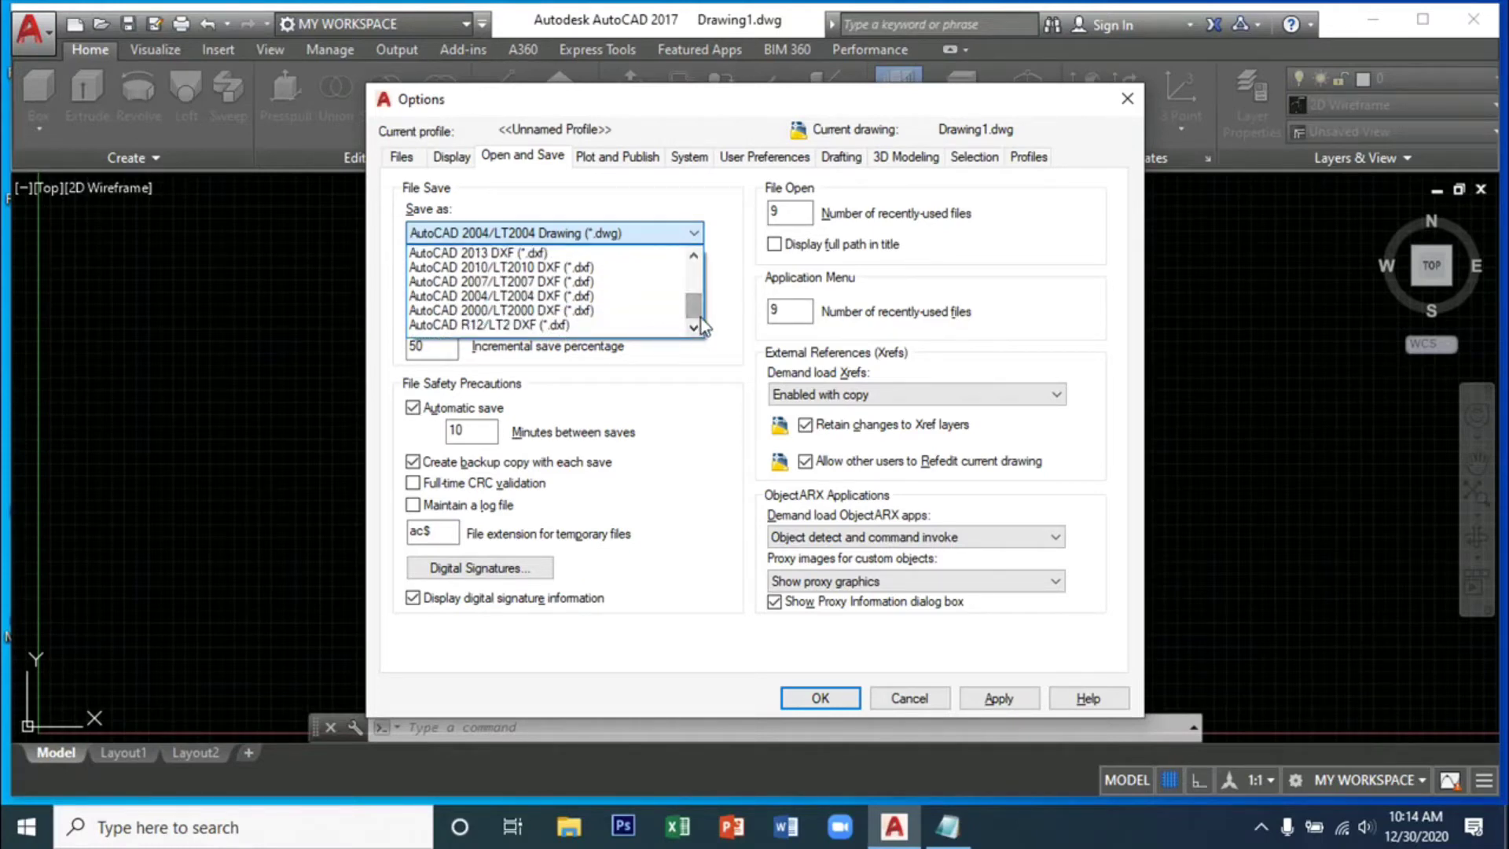
scroll(700, 318, up, 2)
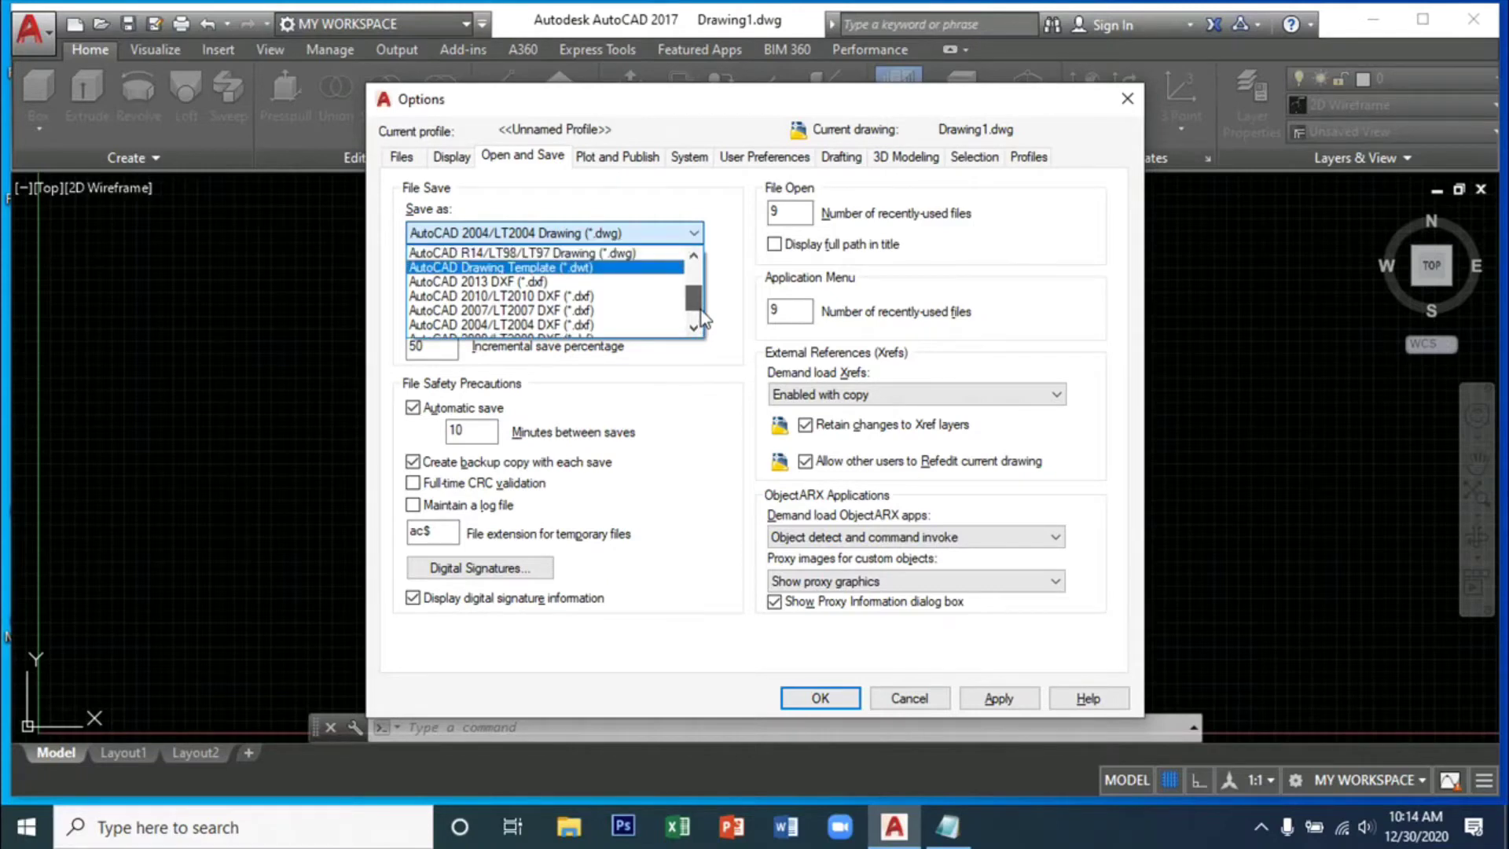
drag(701, 310, 704, 287)
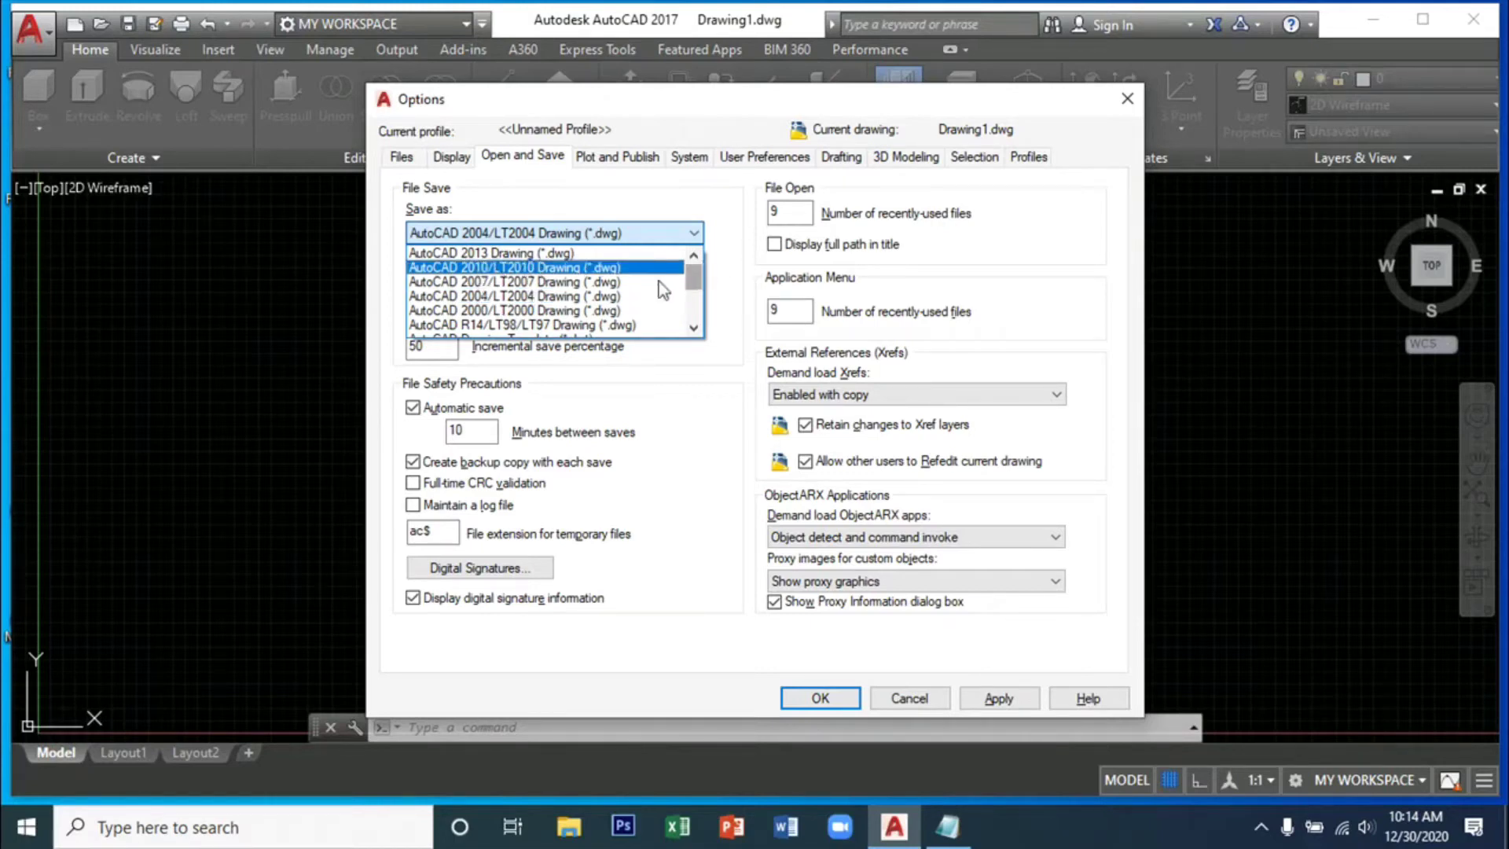
click(511, 296)
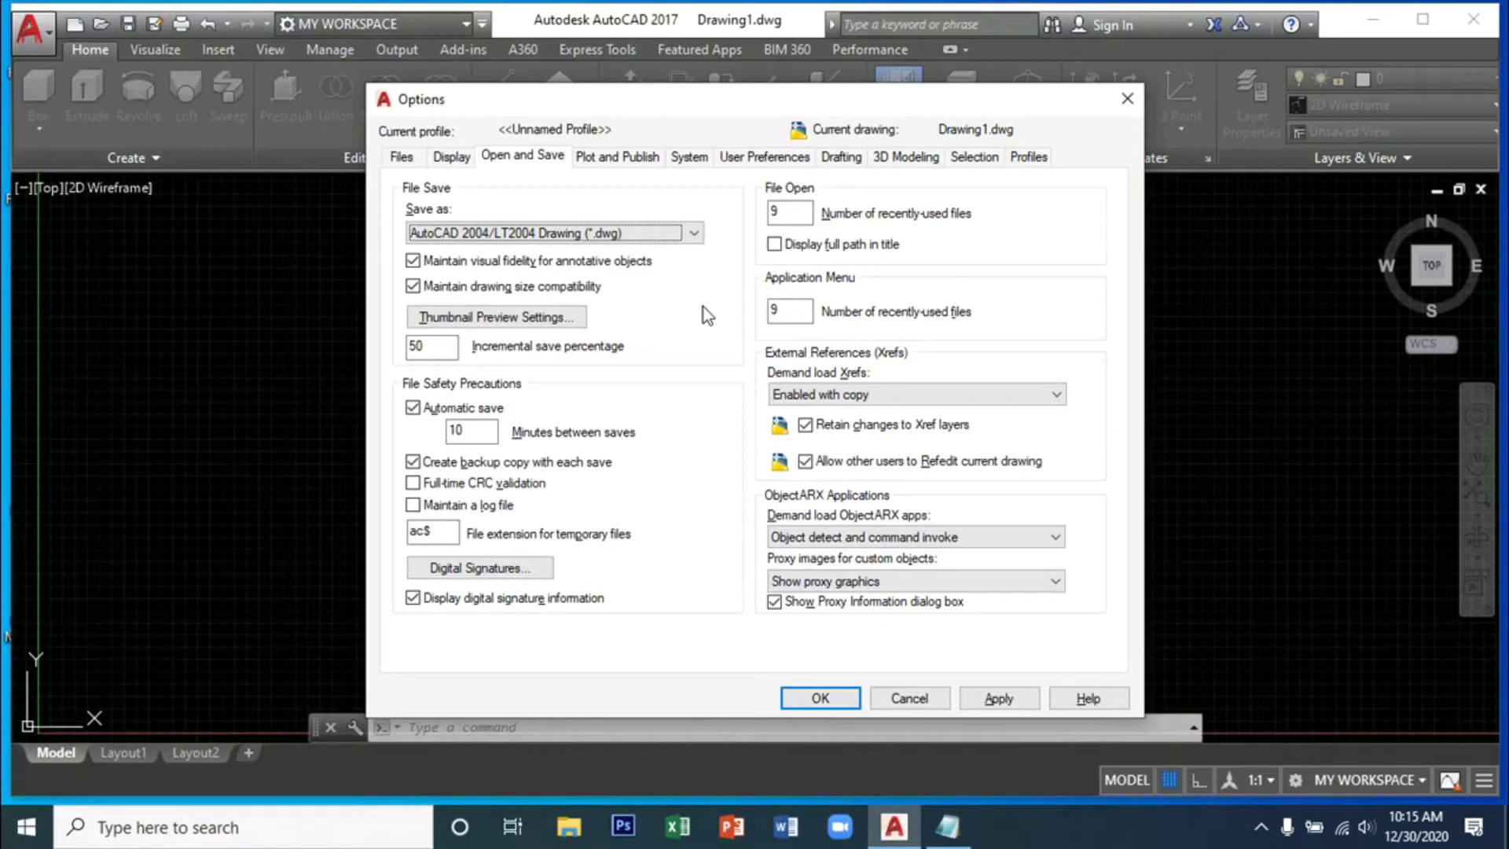
click(618, 159)
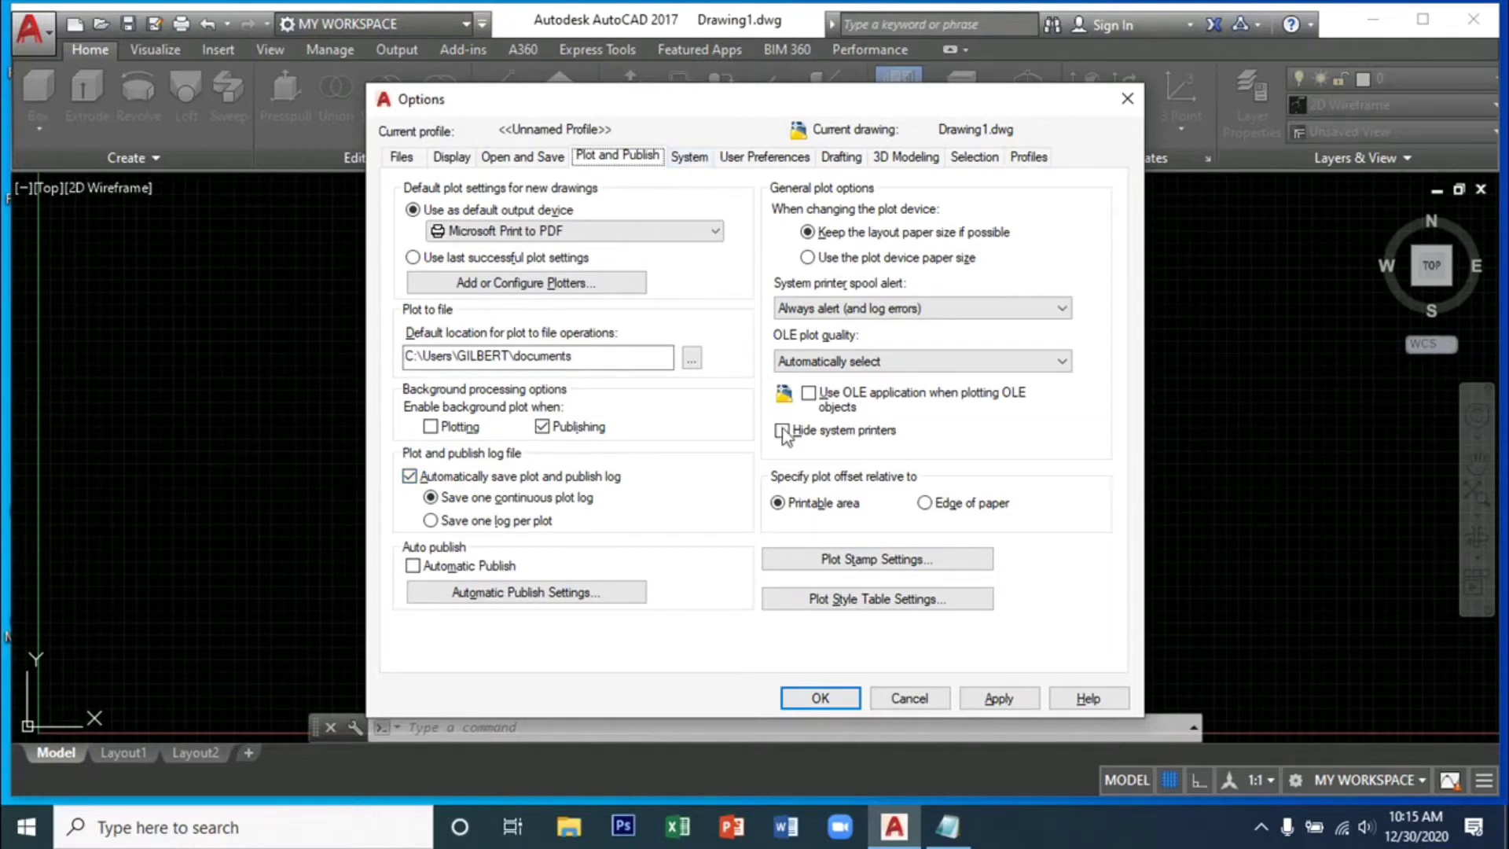
- Set User Preferences source content and target drawing insertion units to Millimeters
click(698, 157)
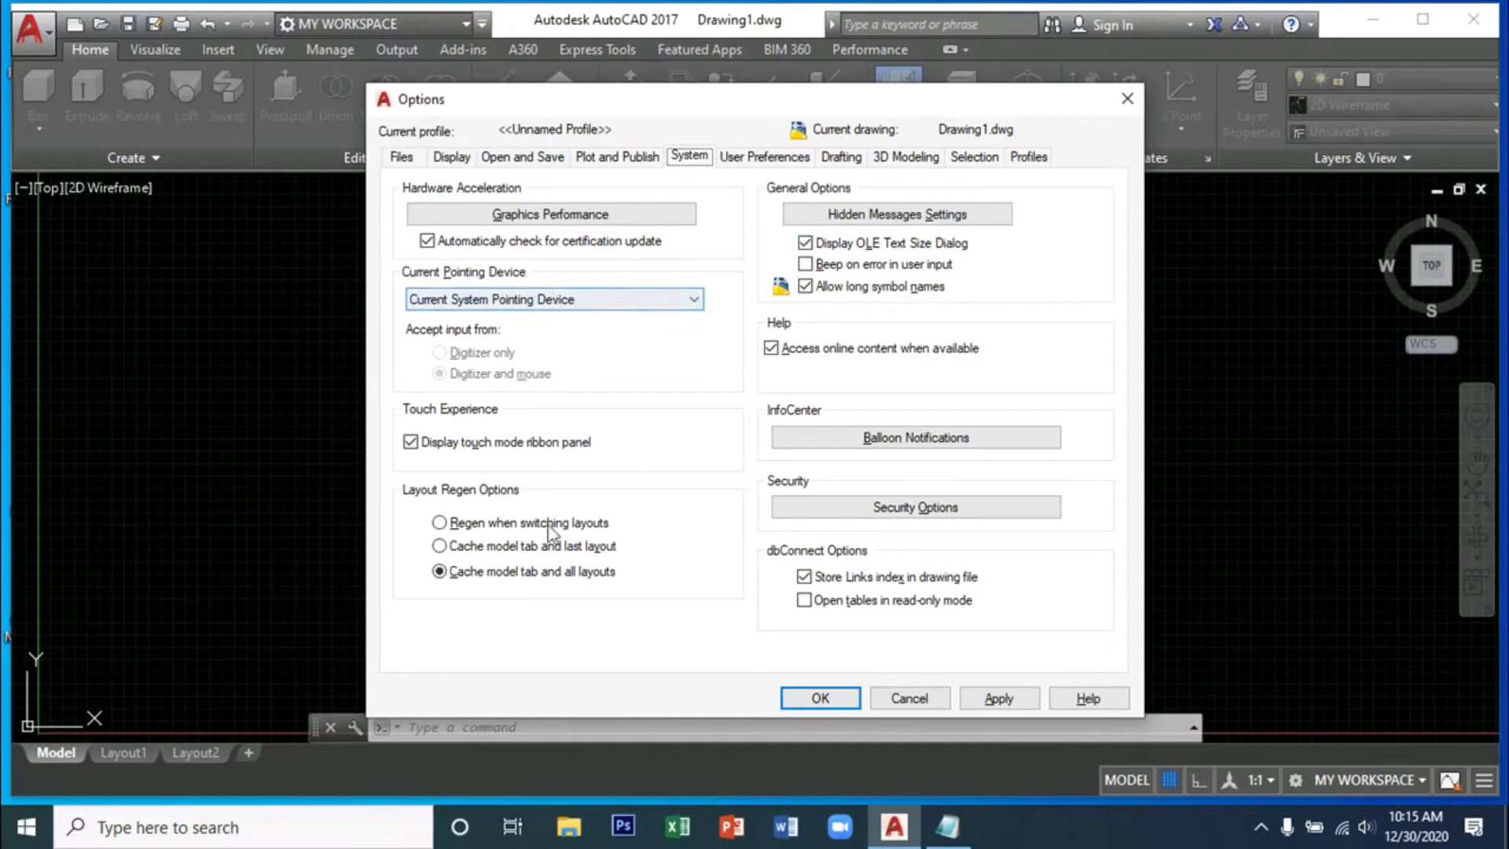
click(769, 156)
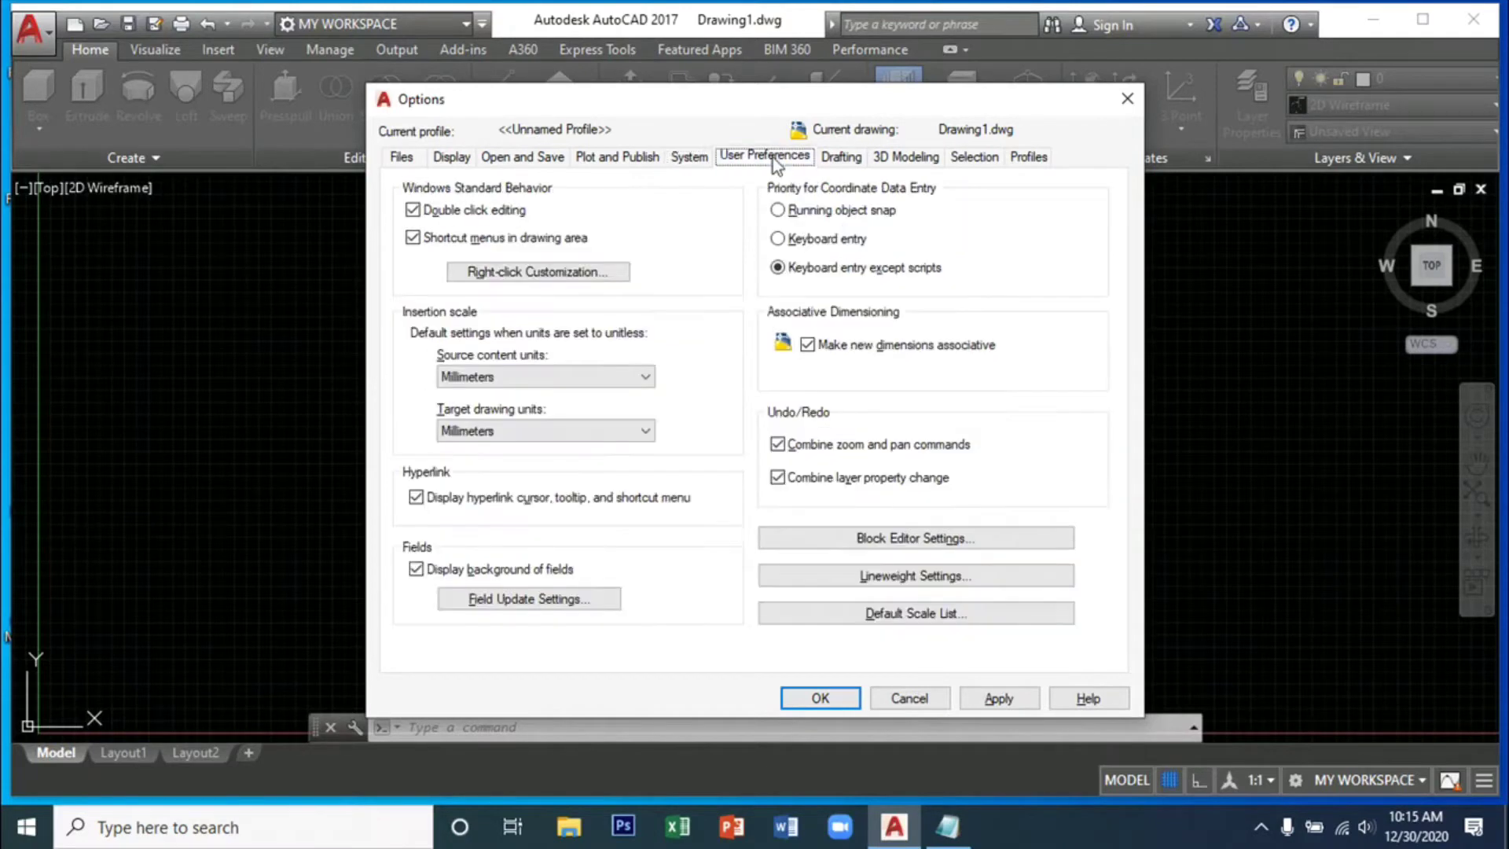
click(646, 377)
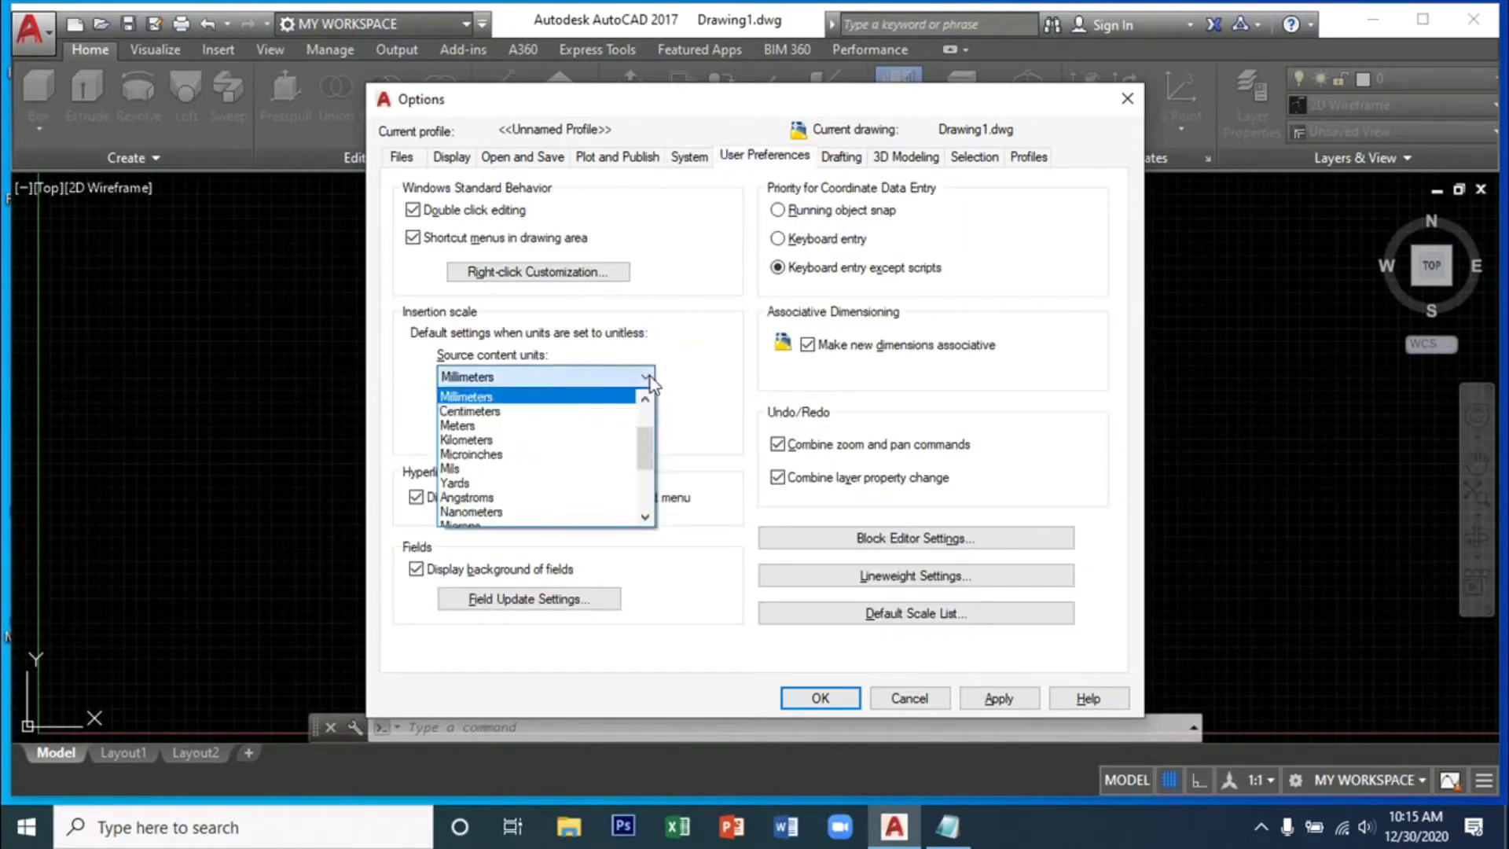
click(566, 400)
click(645, 432)
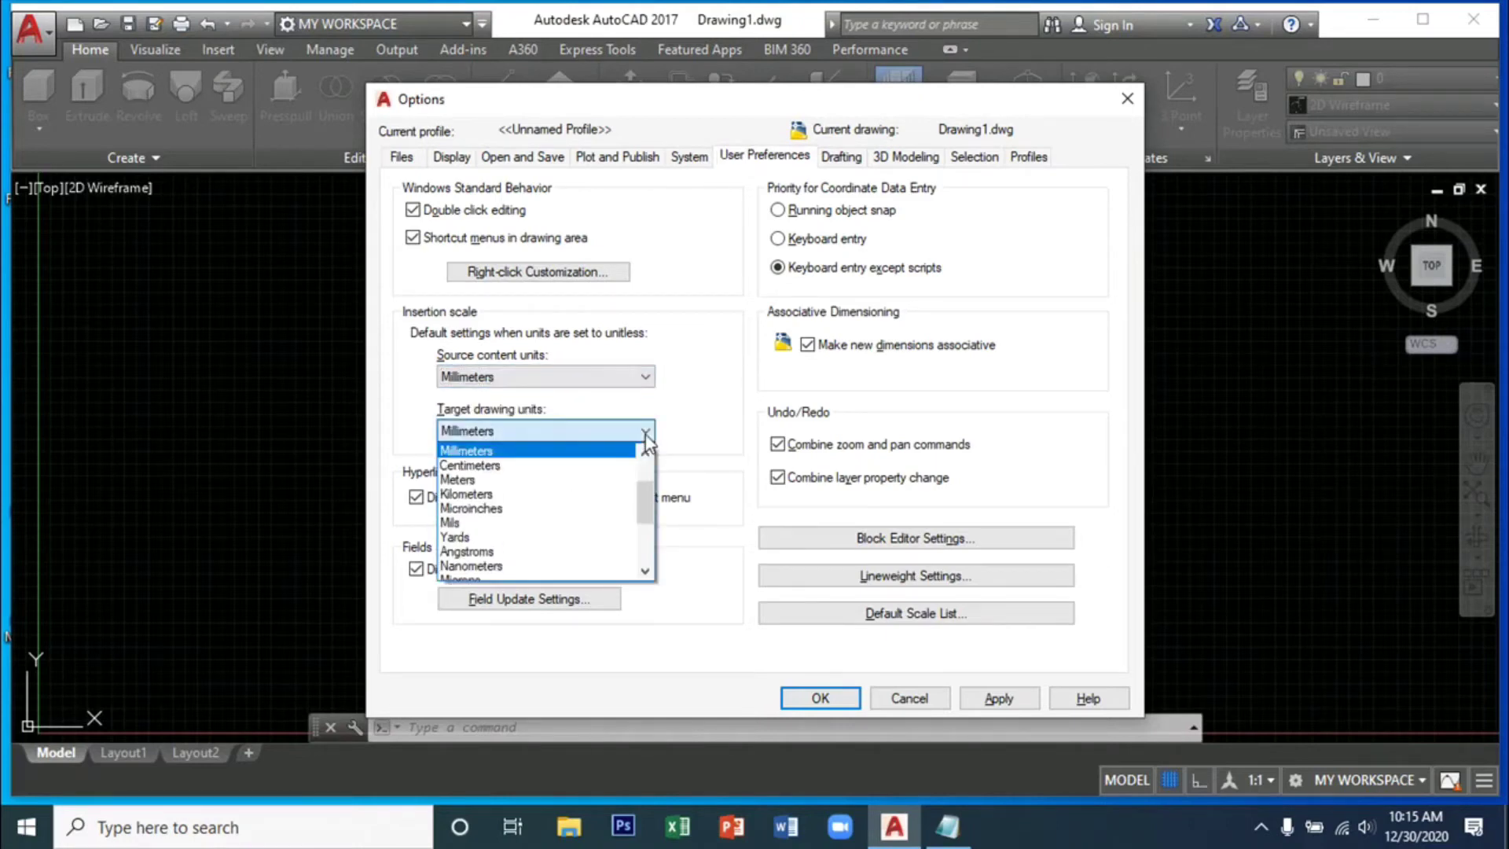
click(586, 450)
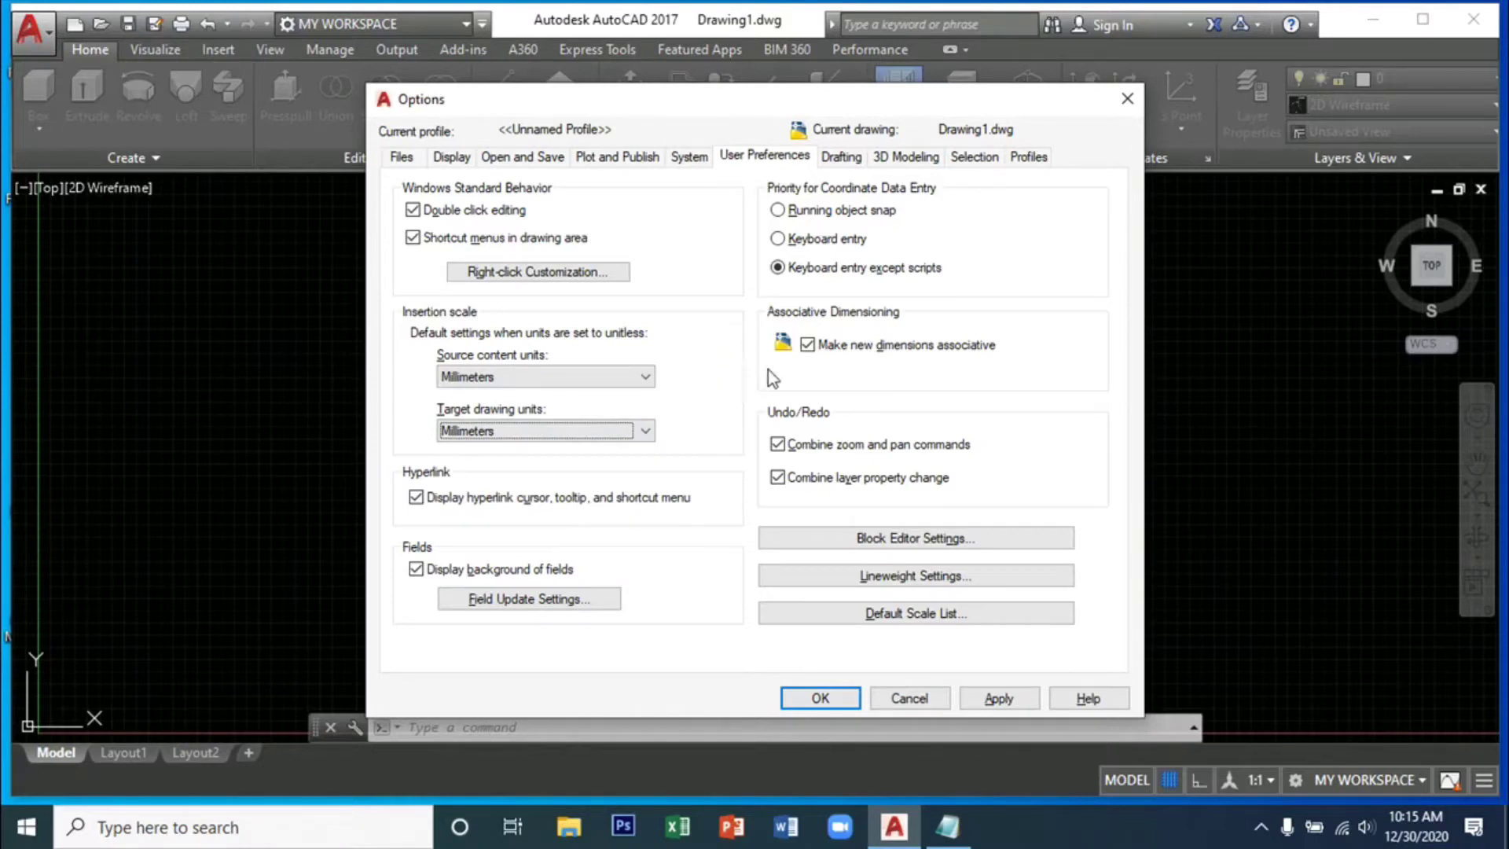
click(1034, 579)
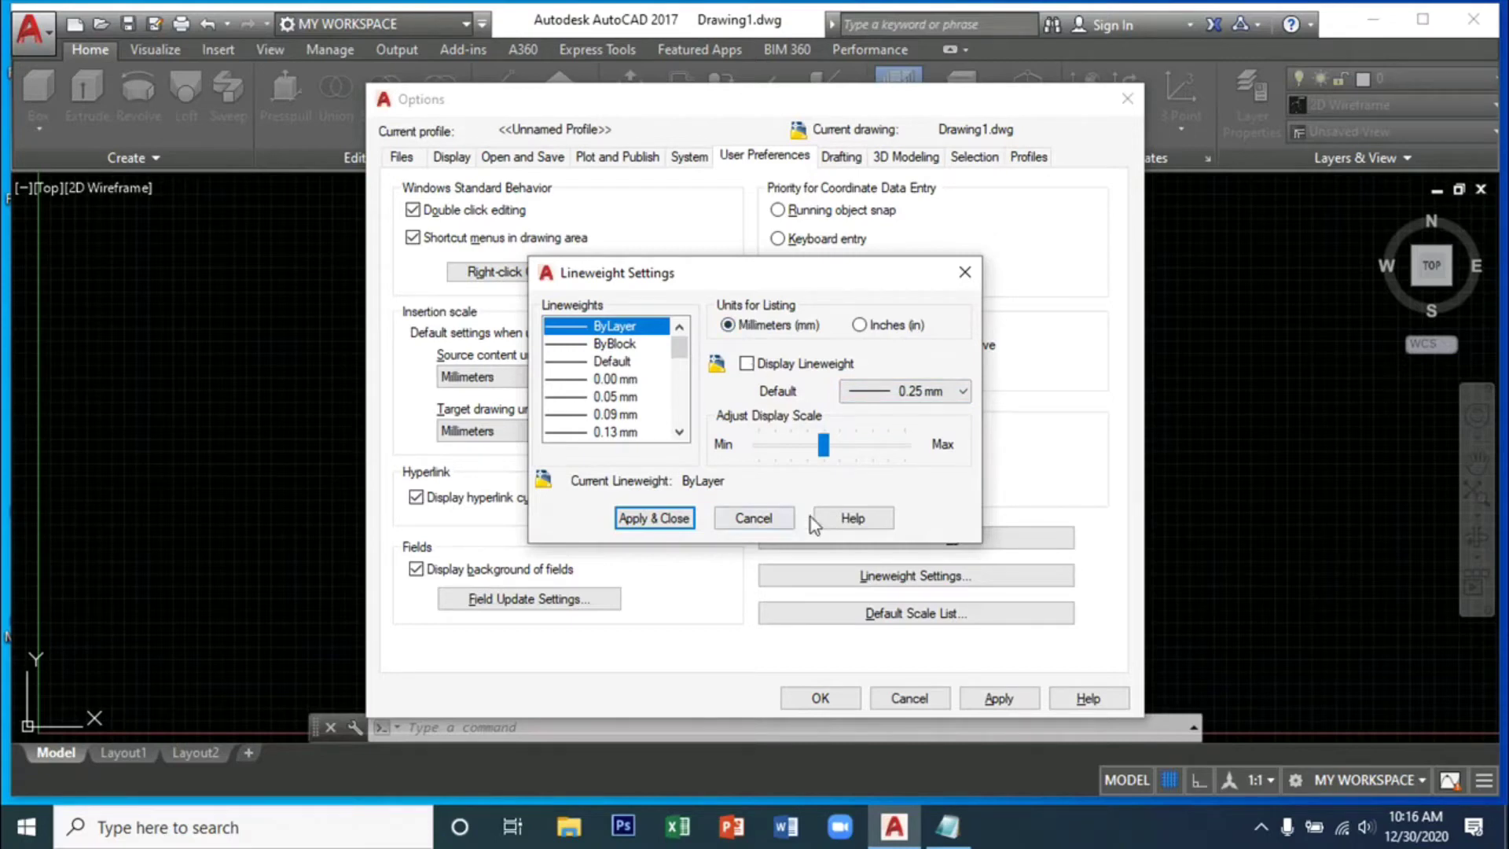
- Cancel Lineweight Settings and Block Editor Settings unchanged, leaving Arial as parameter font
click(772, 513)
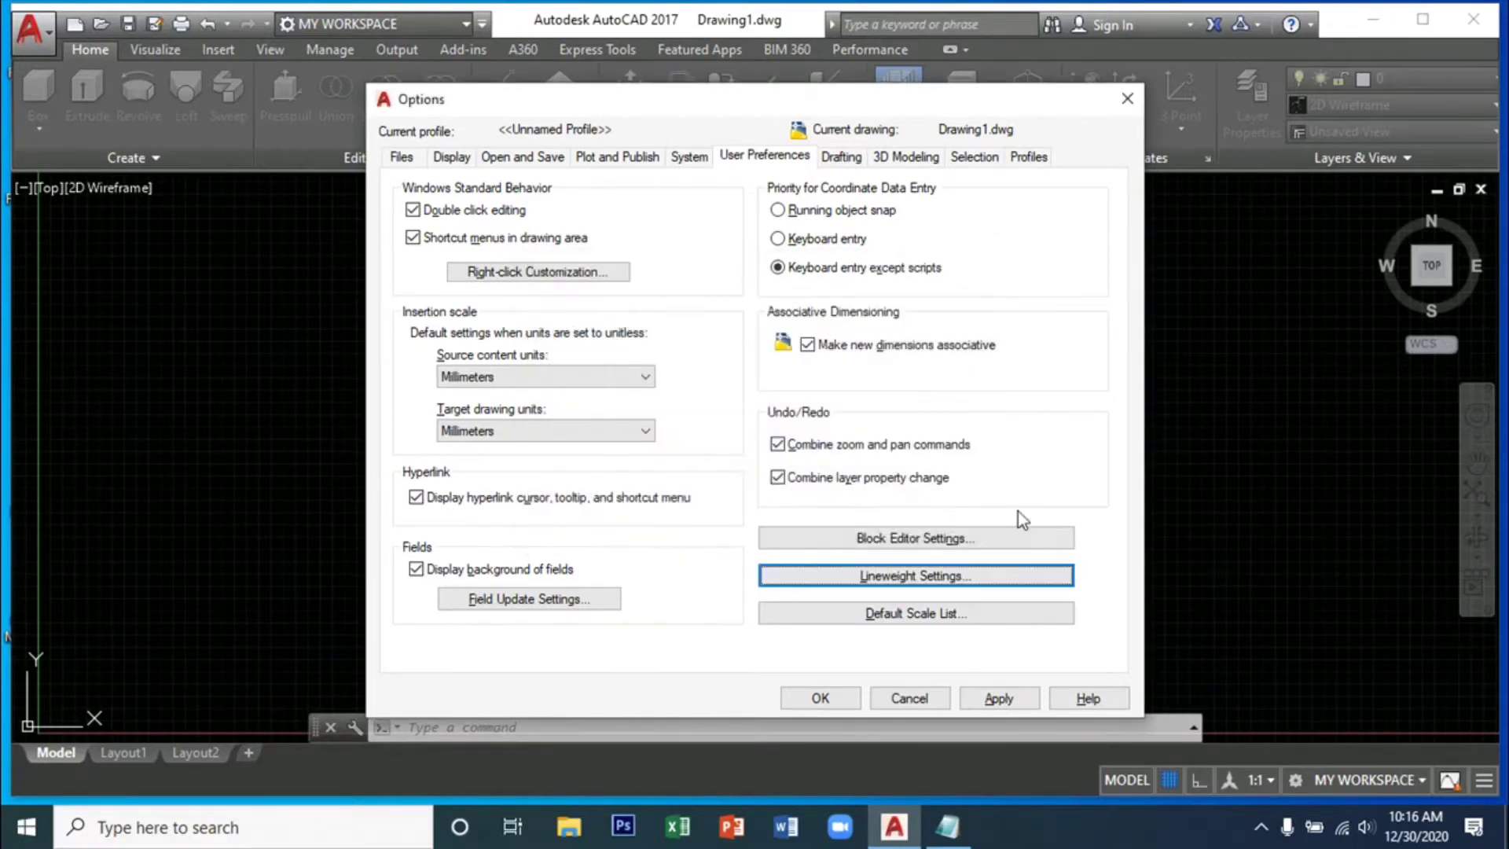
click(1049, 542)
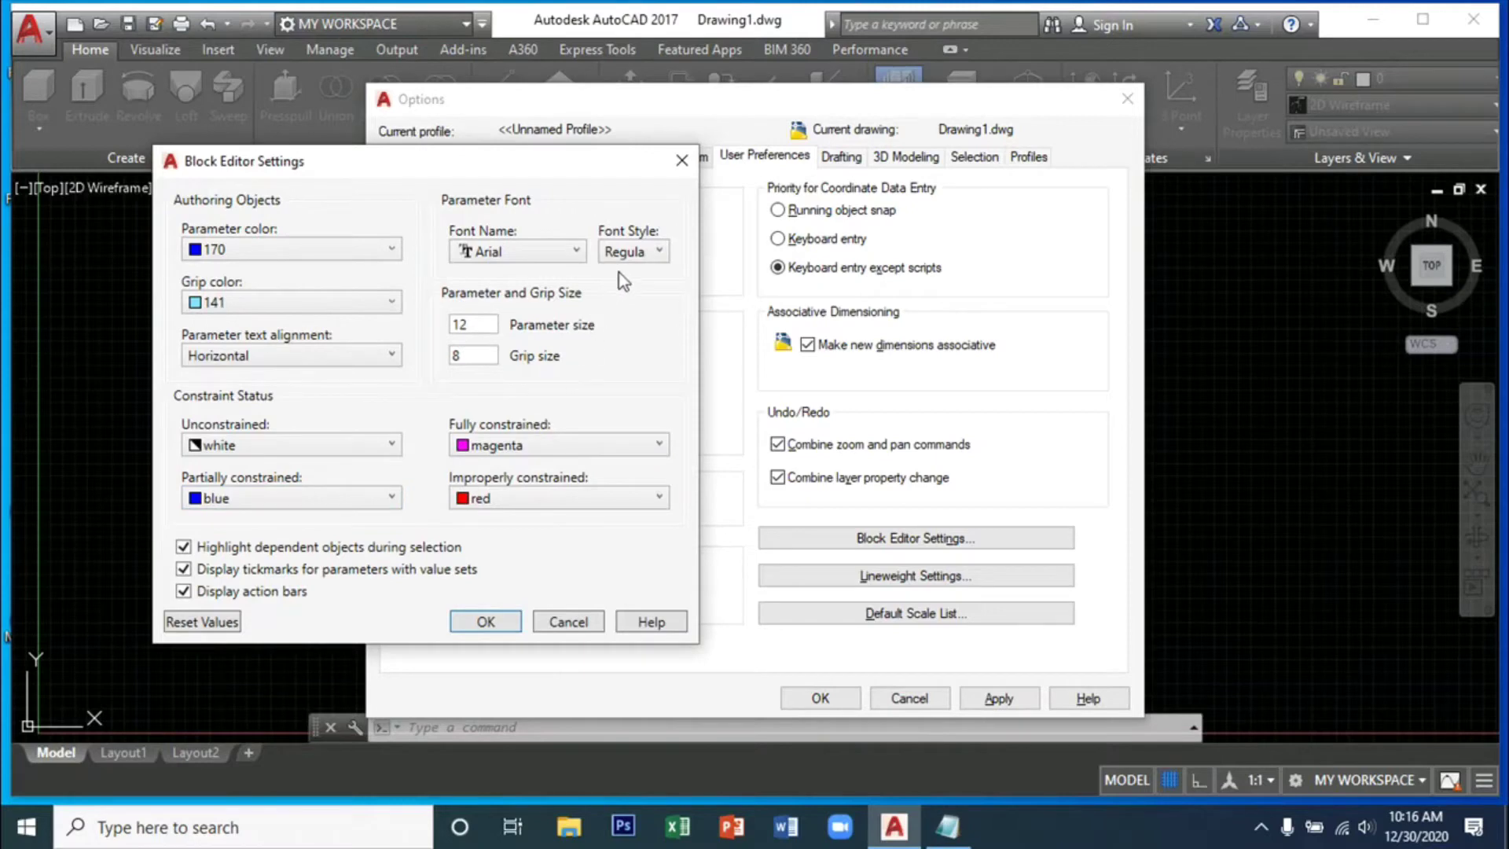
click(578, 252)
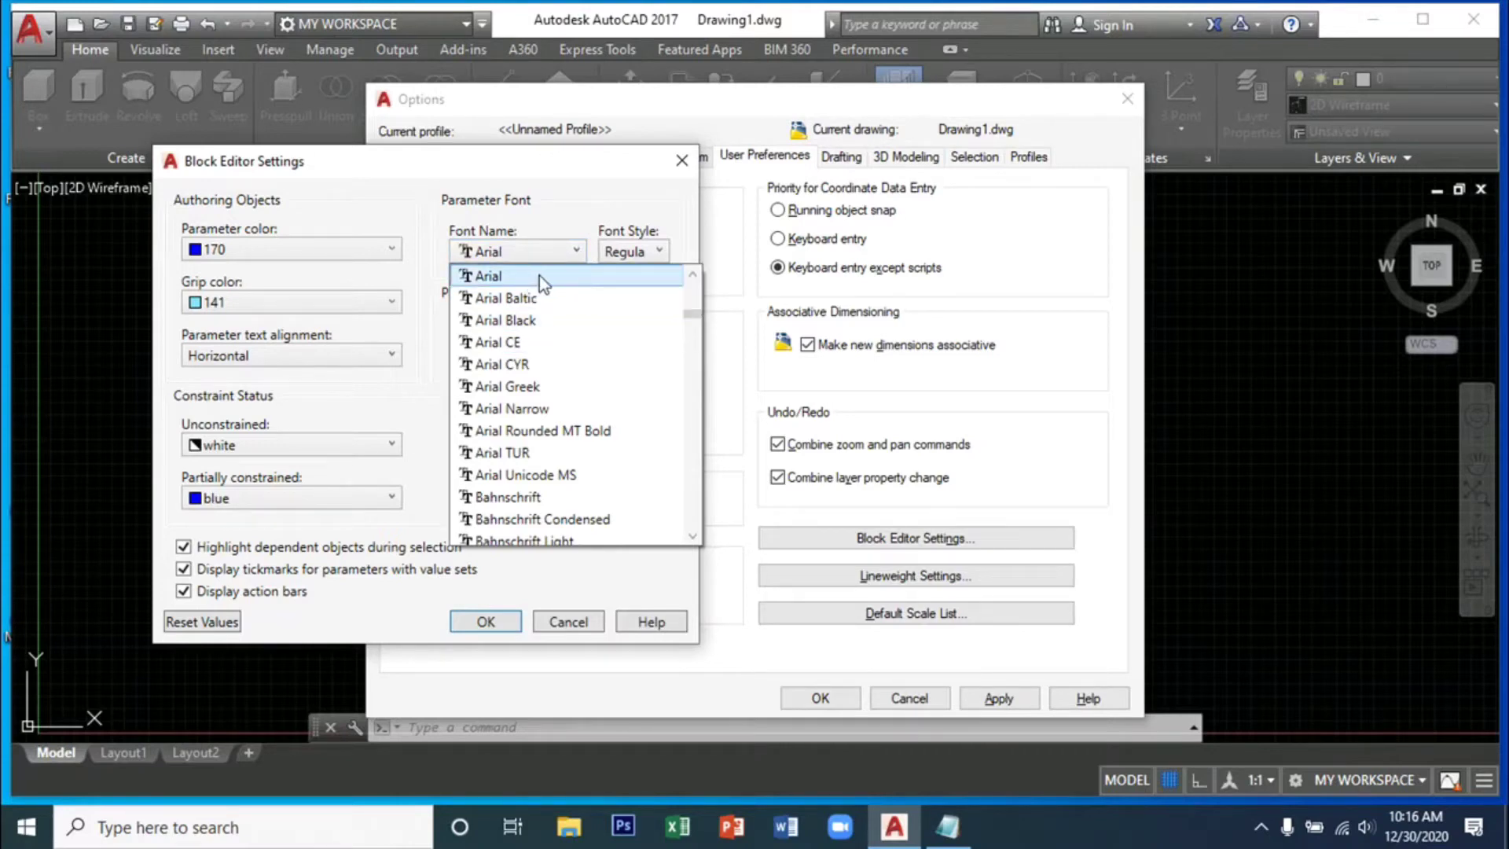
click(574, 275)
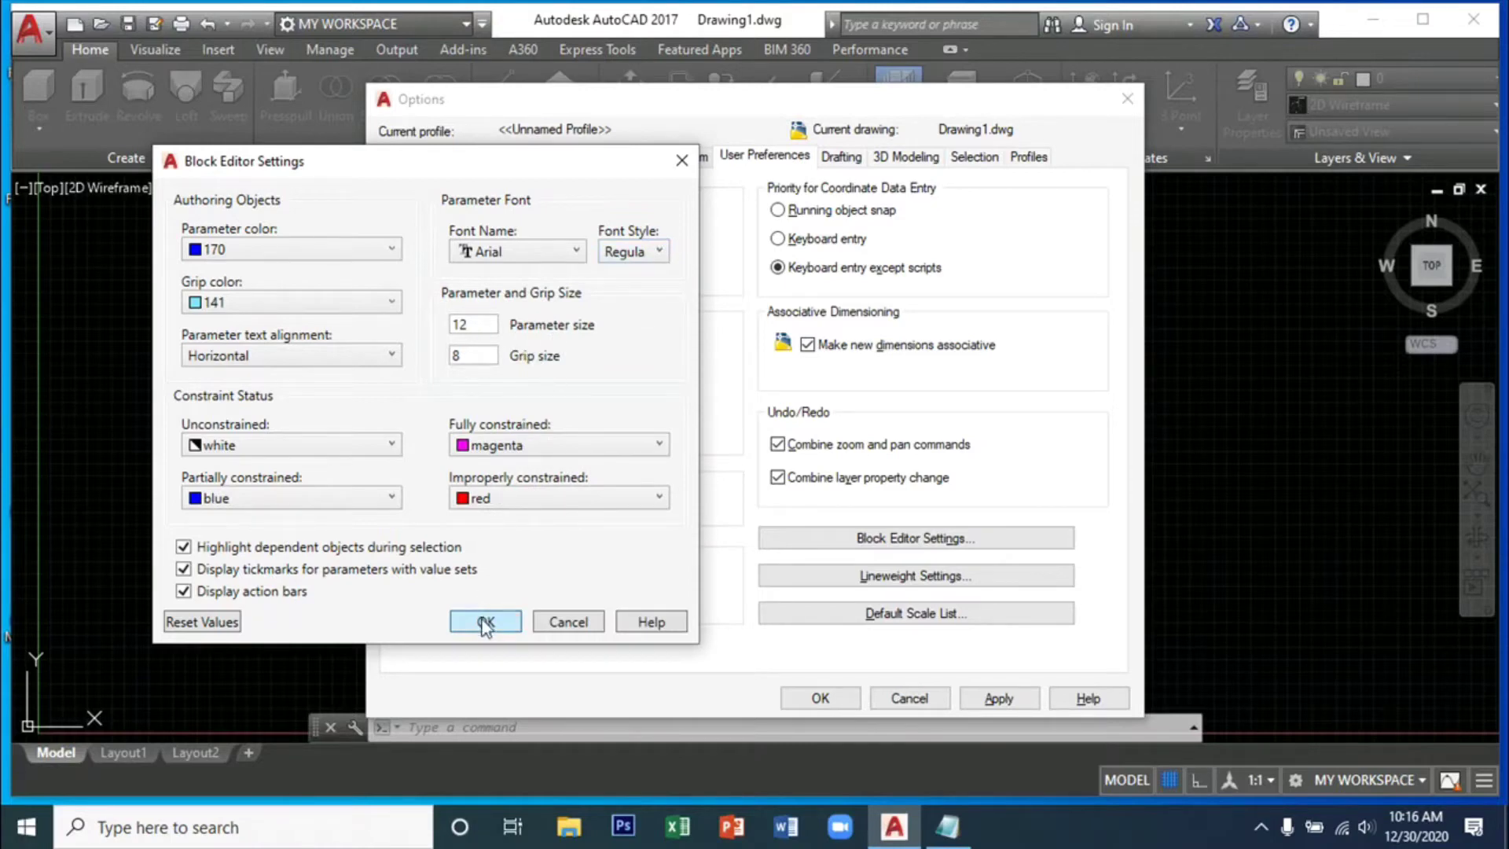
click(578, 621)
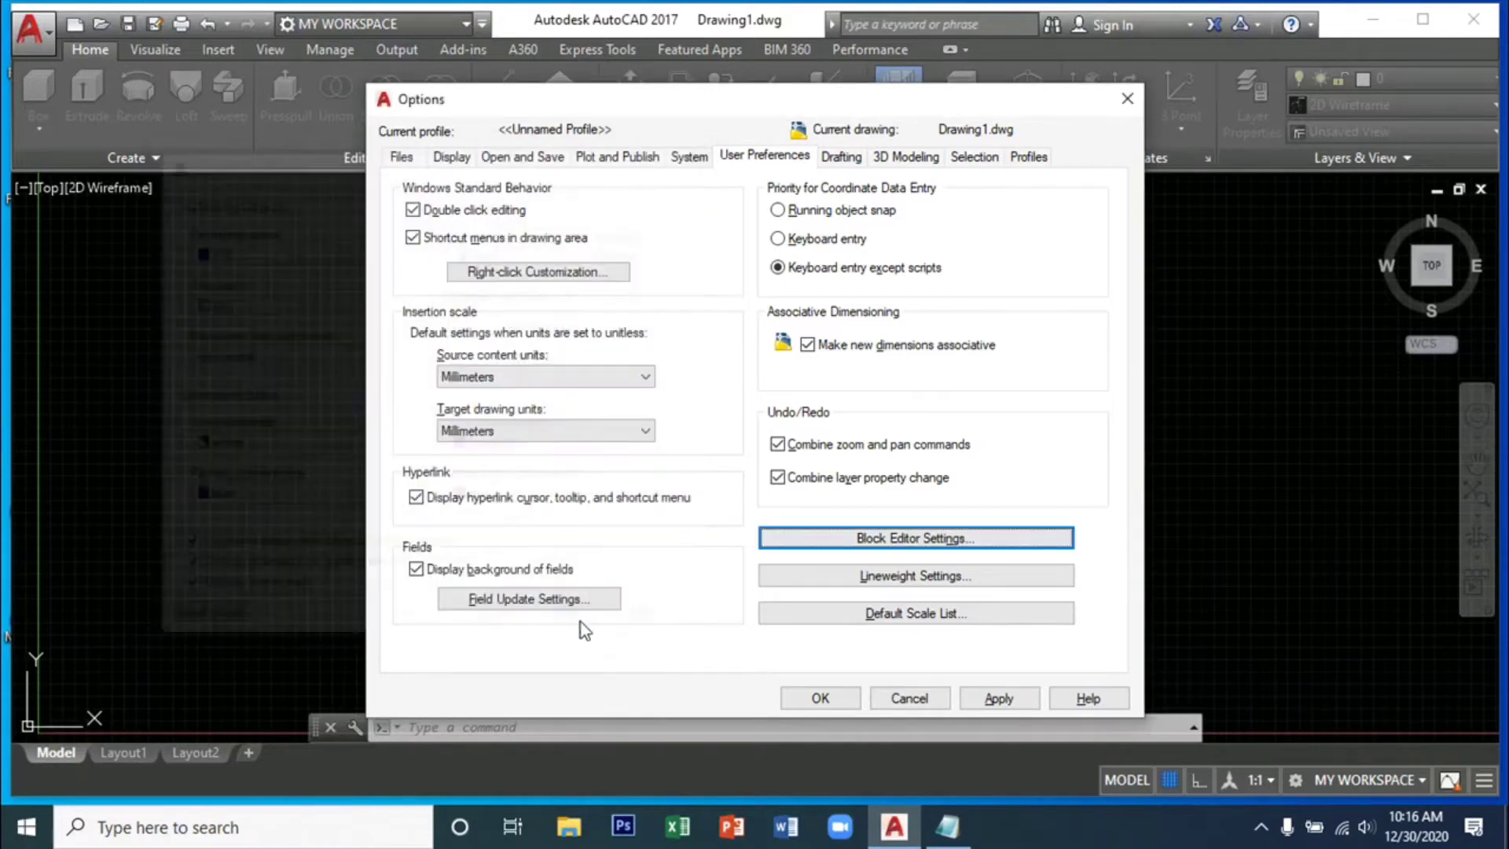
- Switch the Default Scale List to Metric ratios and confirm with OK
click(880, 616)
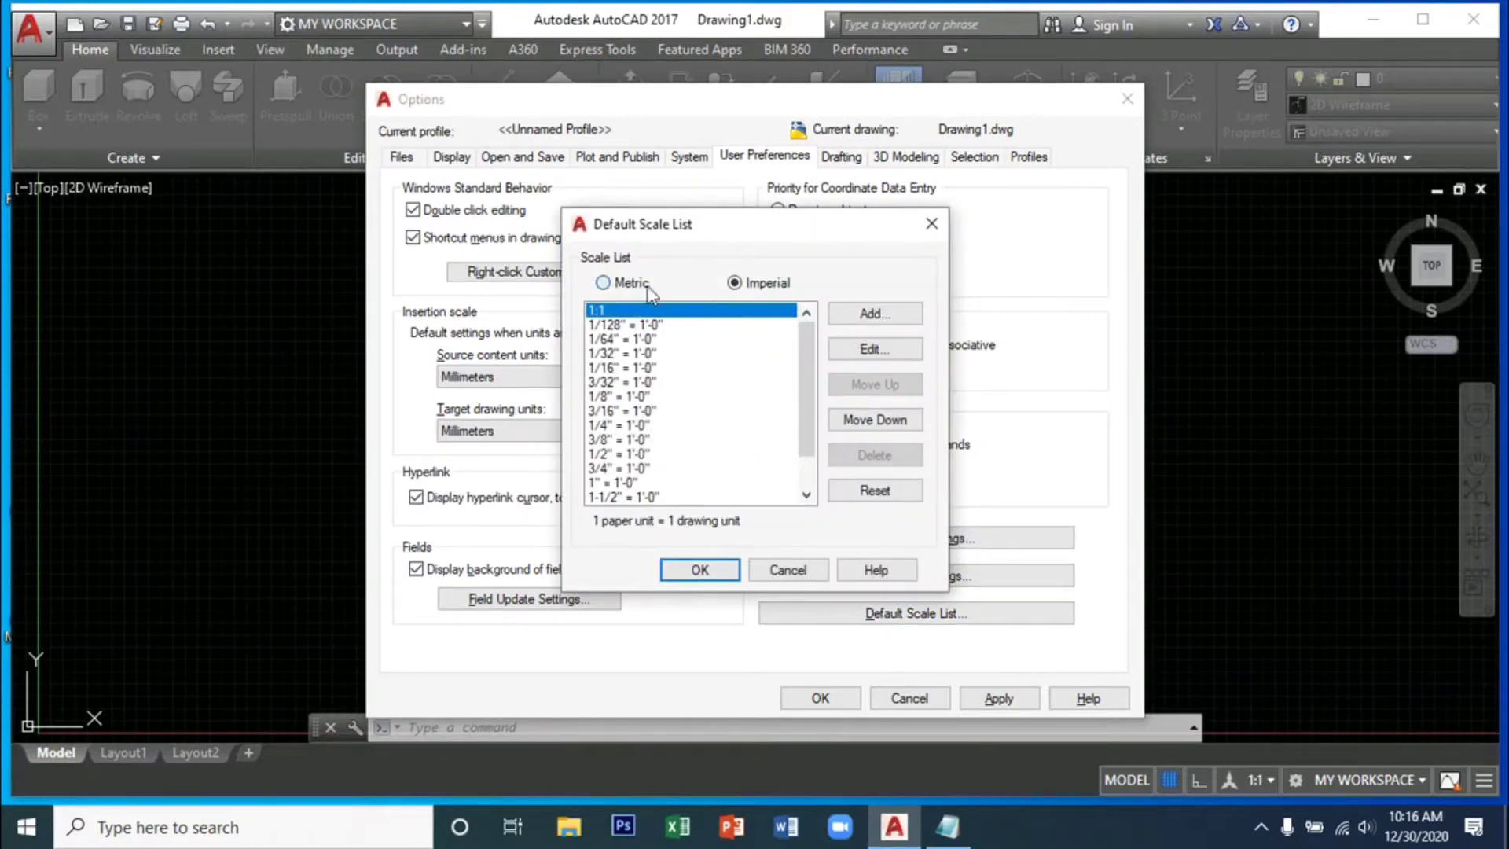
click(603, 283)
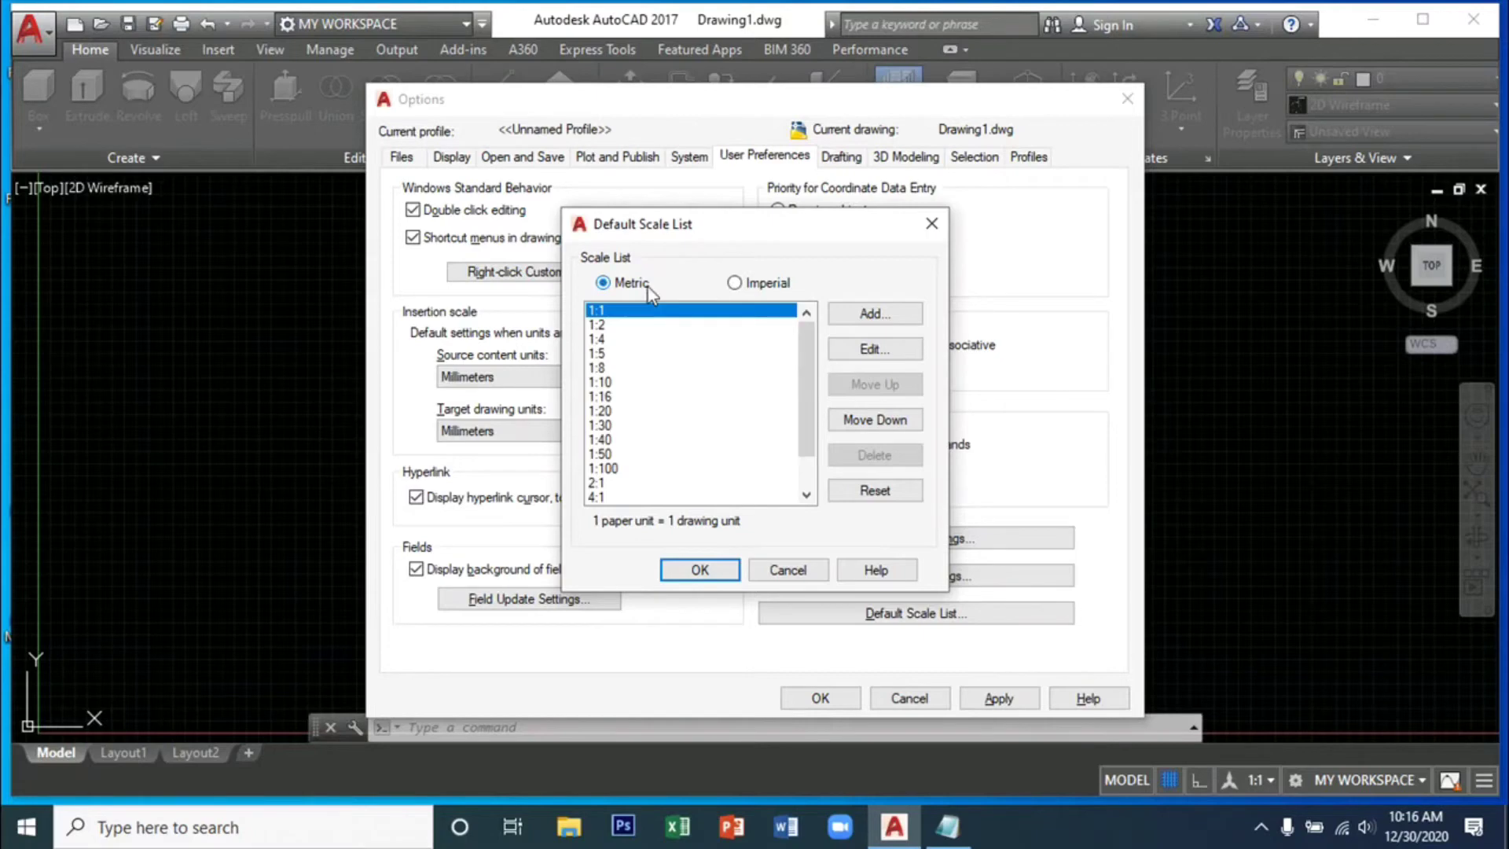
click(701, 570)
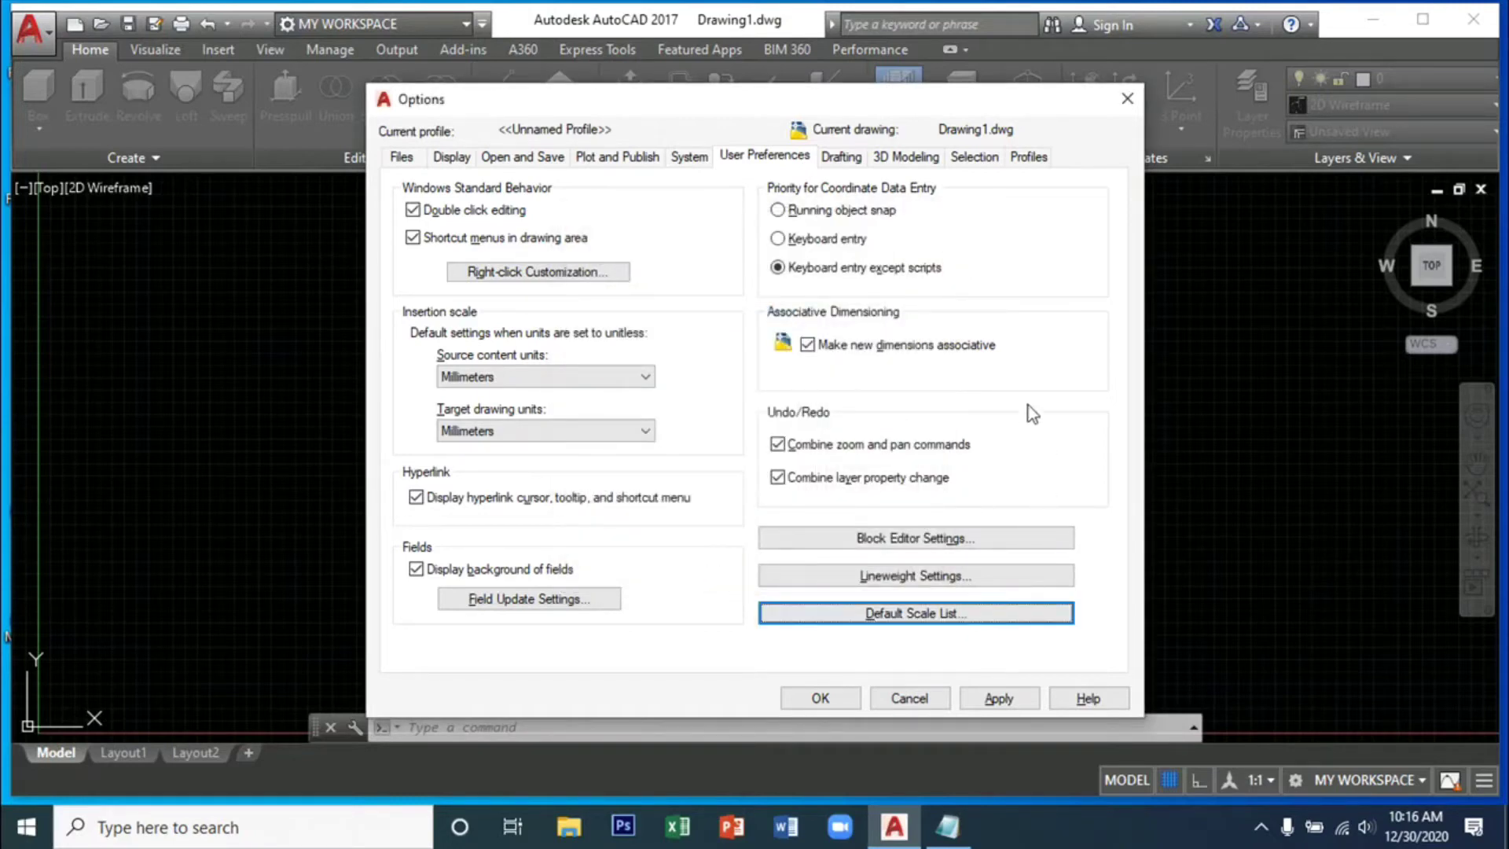
- On Drafting, enlarge the AutoSnap marker and slightly enlarge the aperture box
click(848, 158)
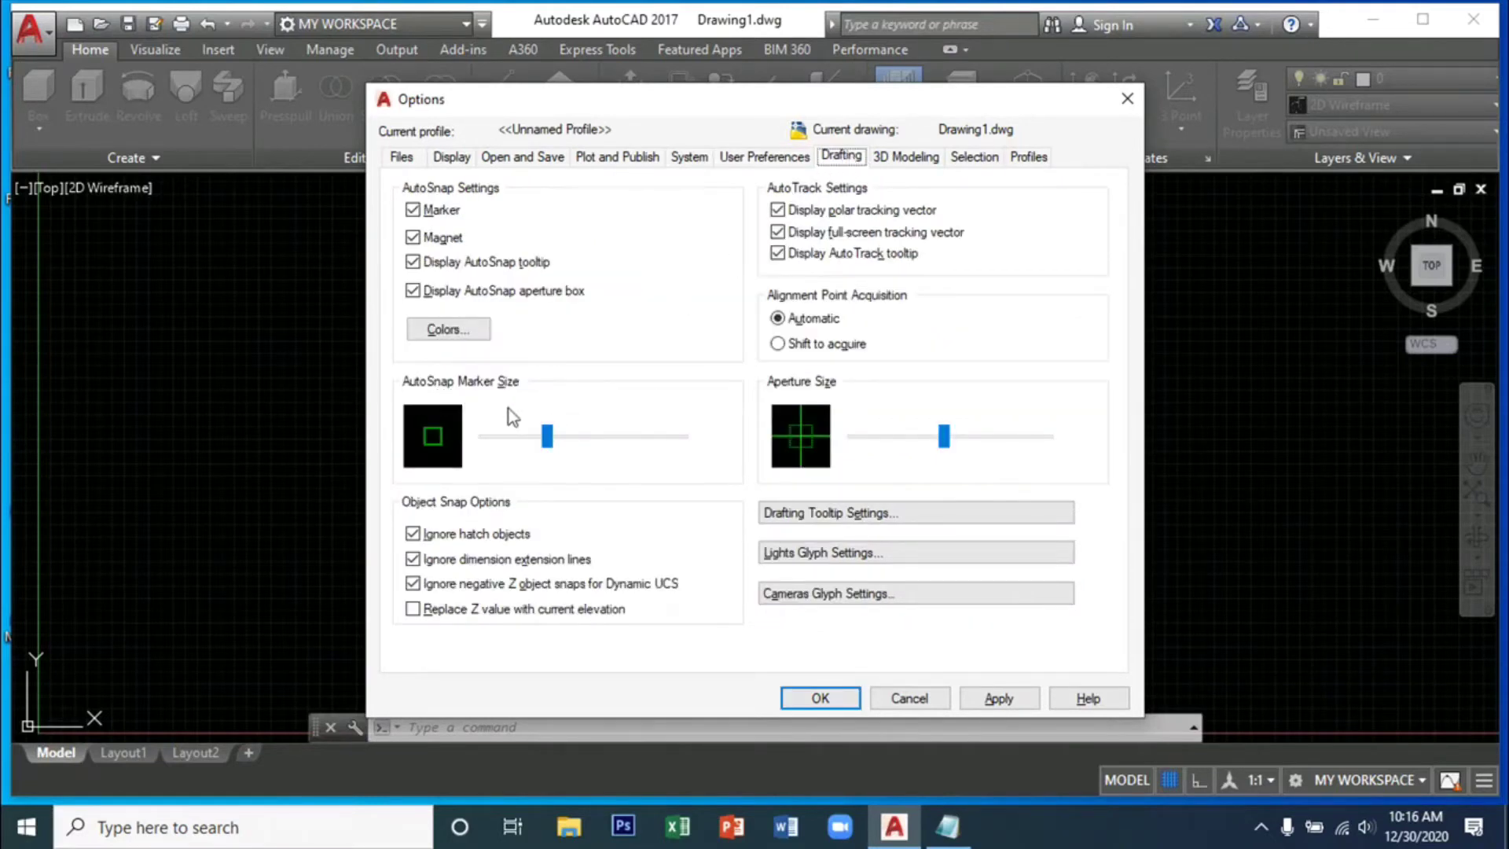
drag(546, 440, 580, 442)
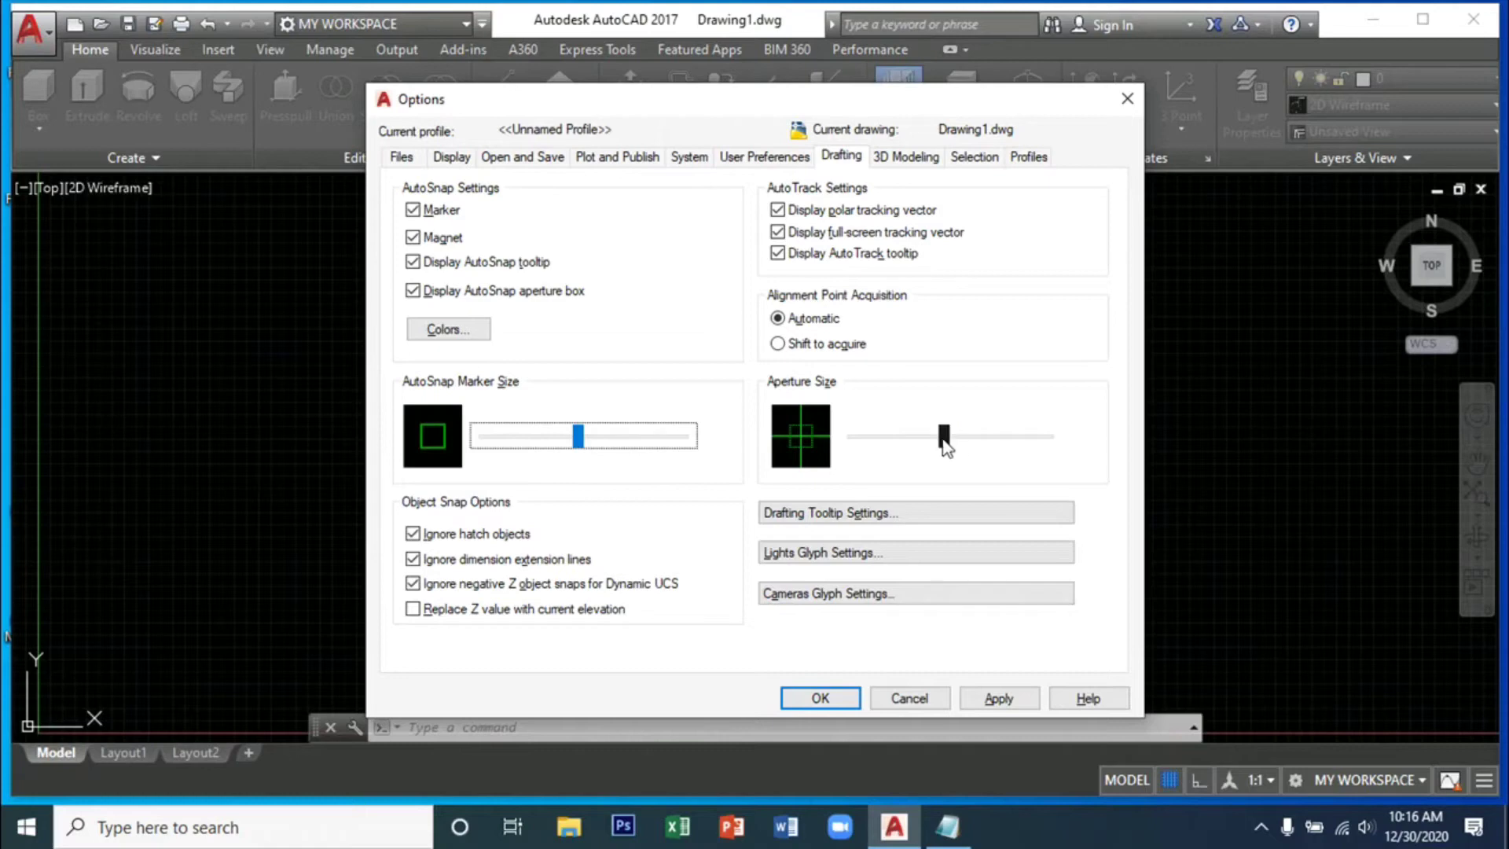
drag(943, 440, 951, 439)
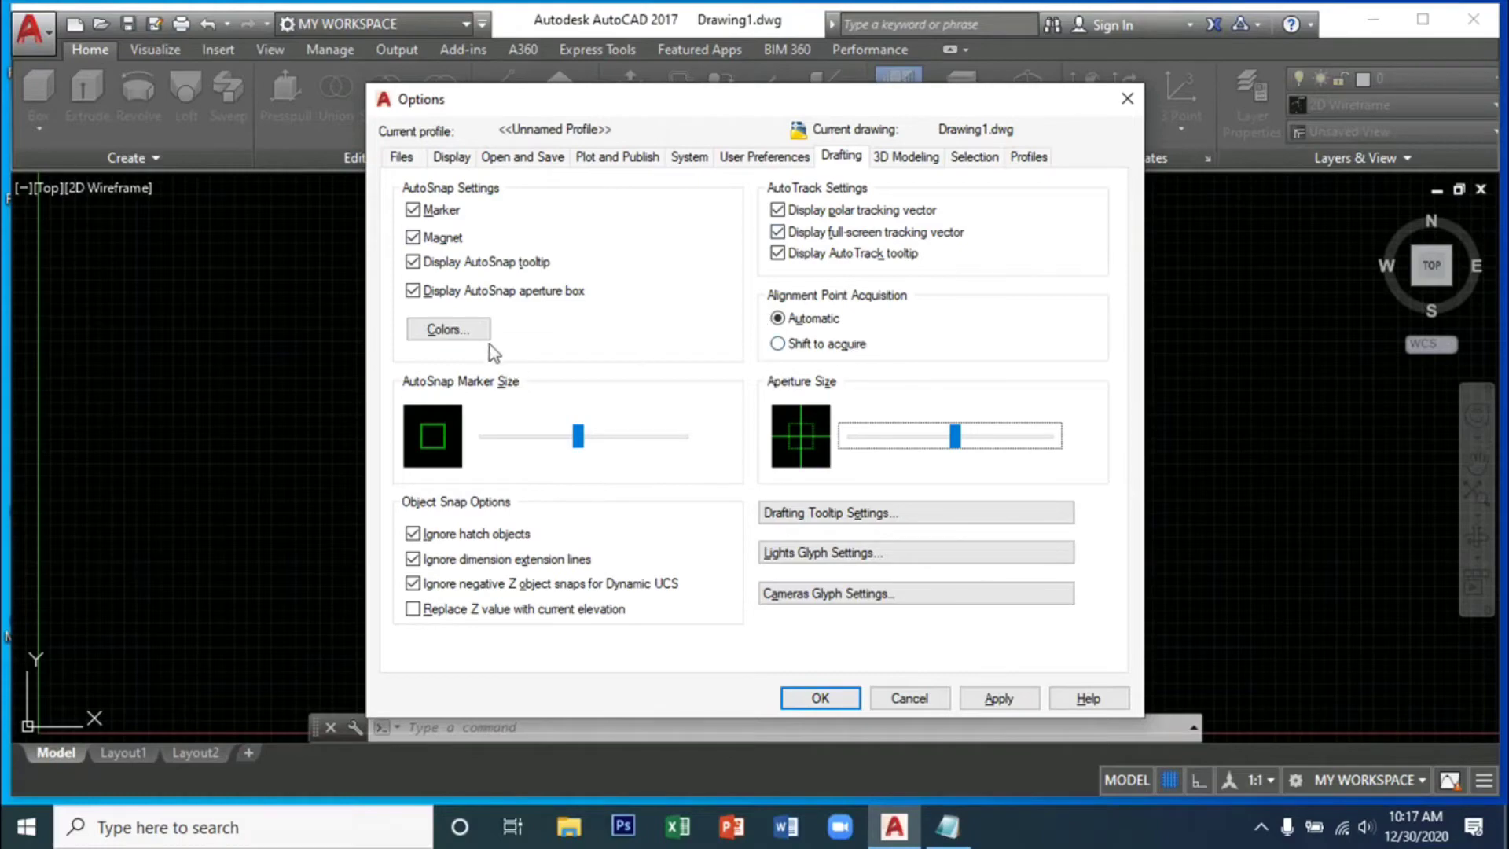
click(470, 334)
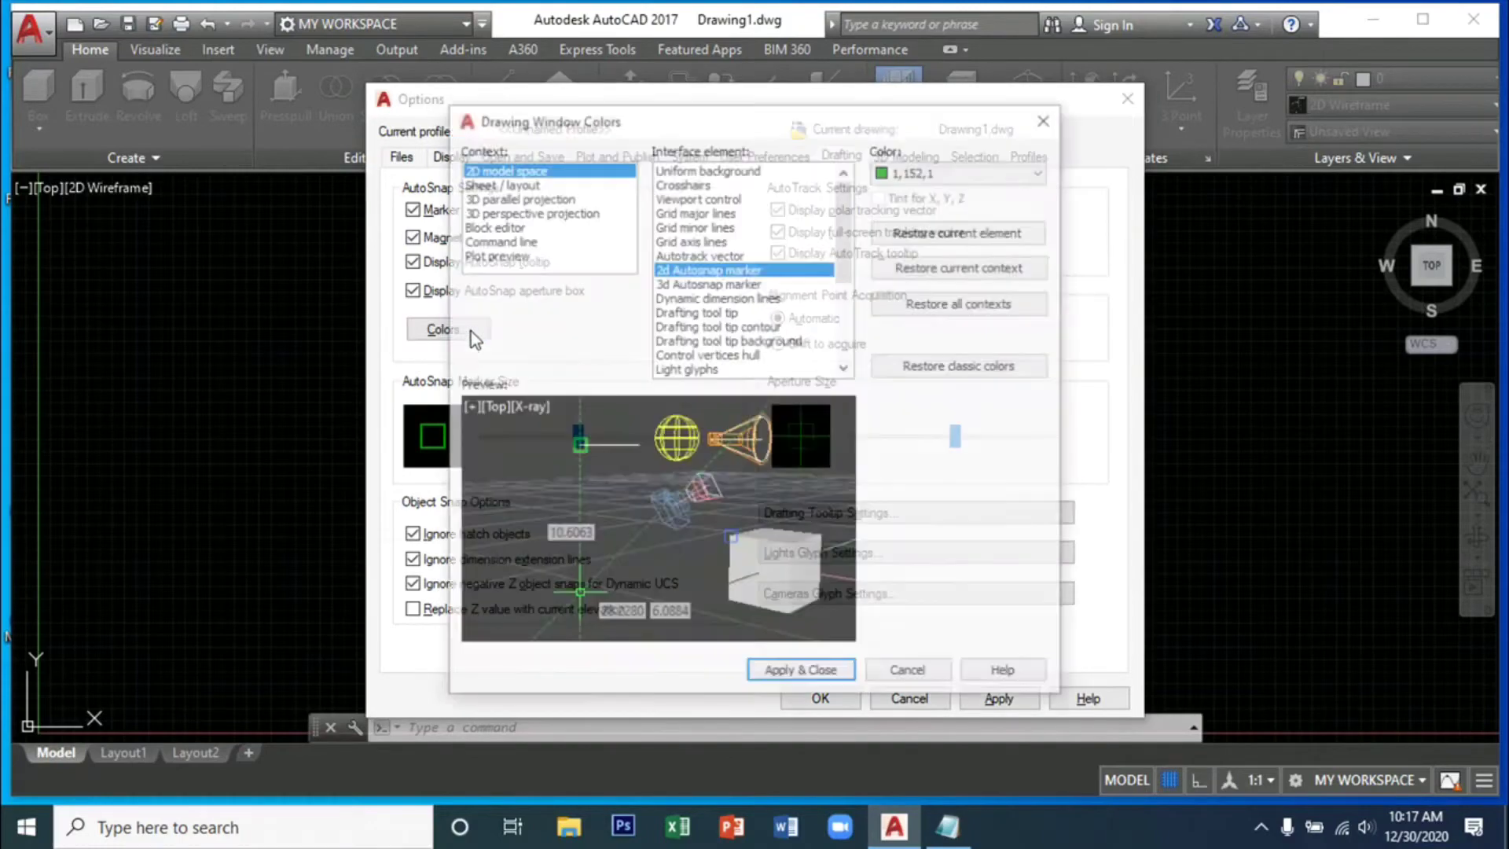
- Set the 2D model space uniform background colour to Black
click(520, 183)
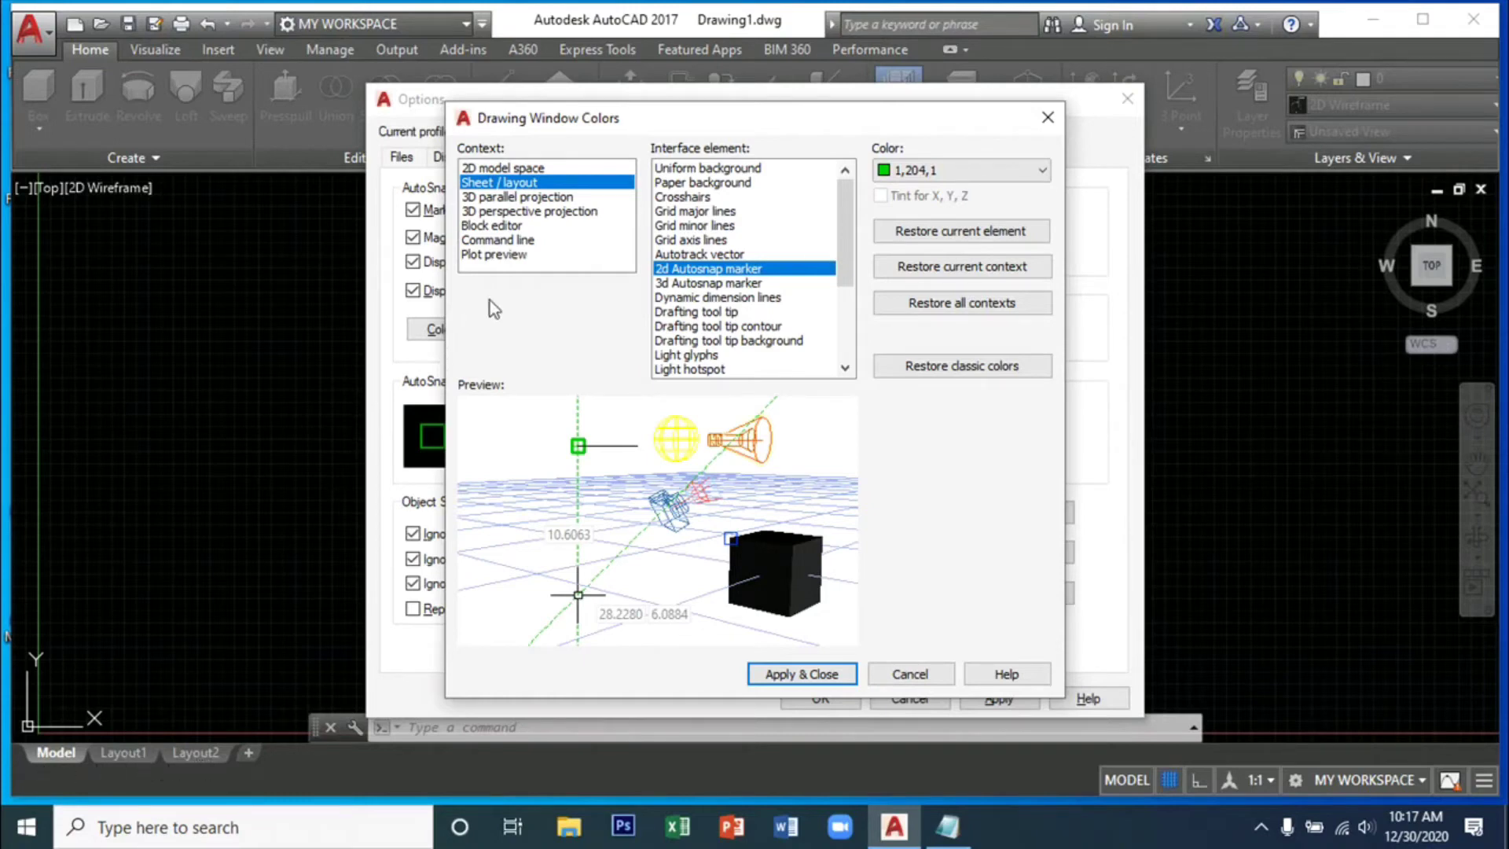
click(707, 168)
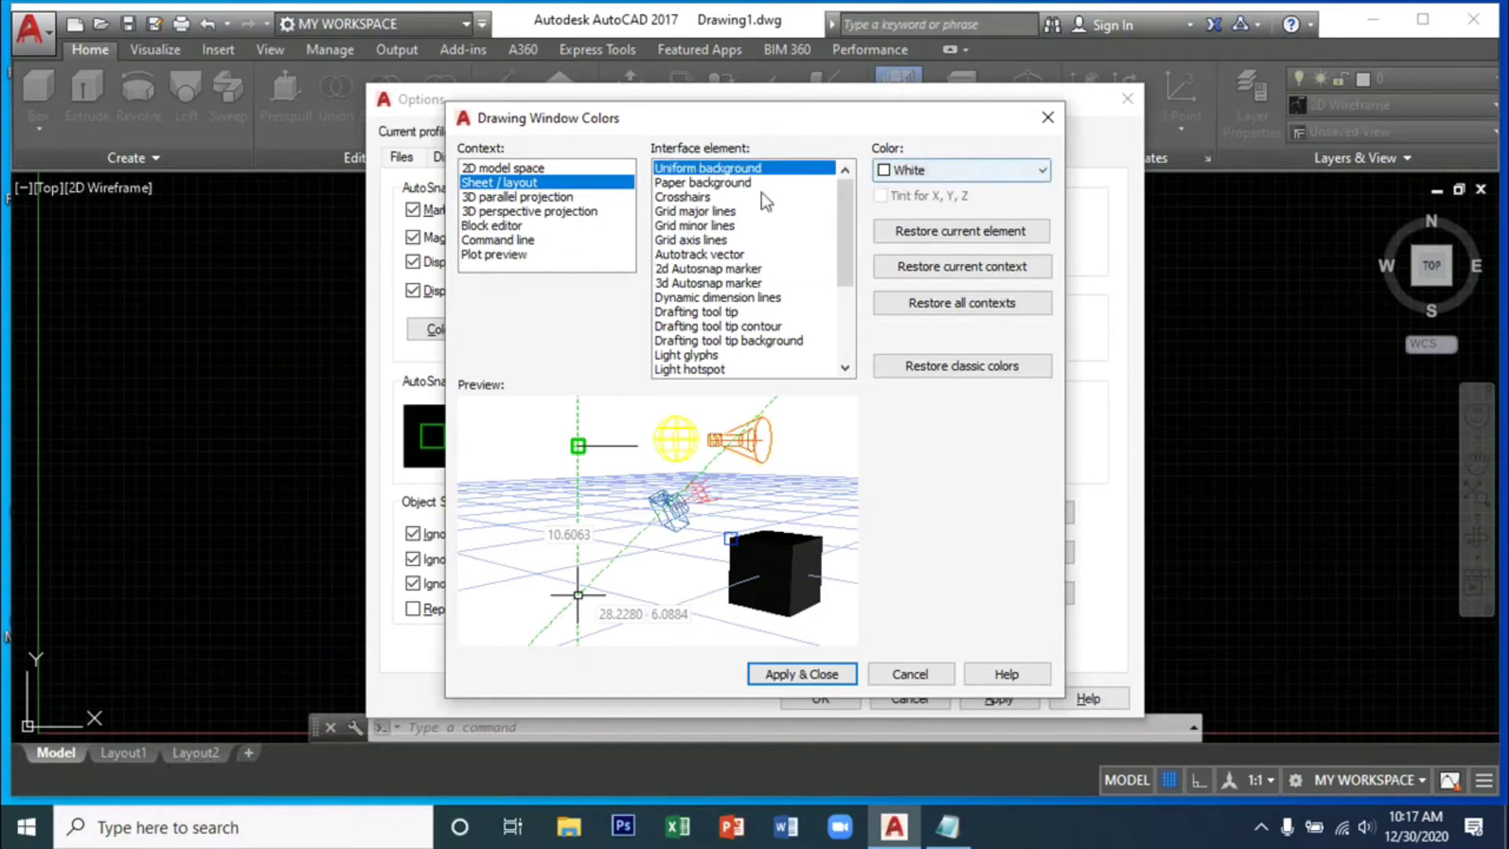
click(513, 167)
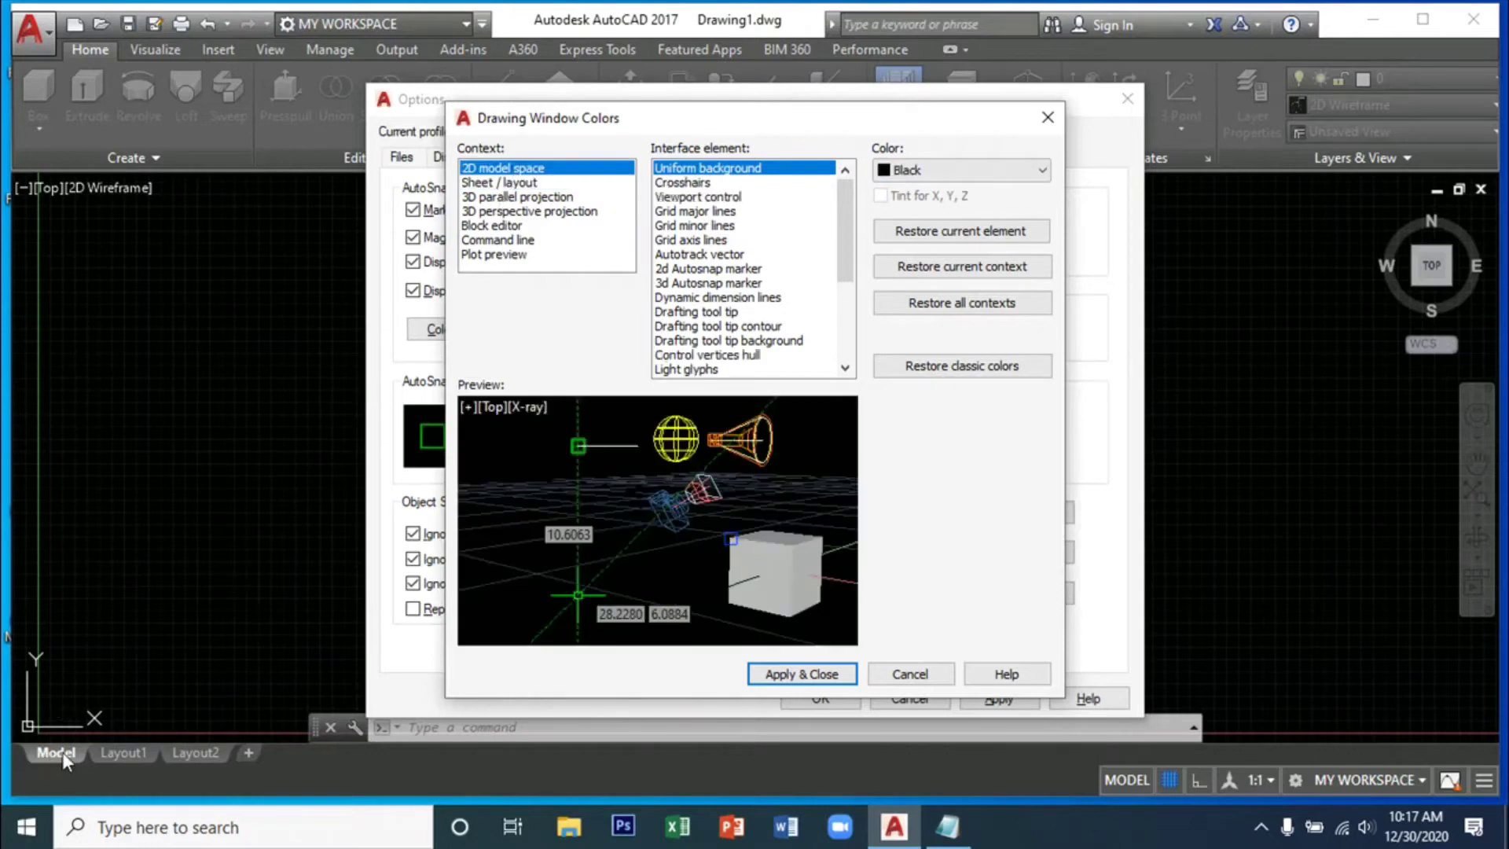
click(933, 171)
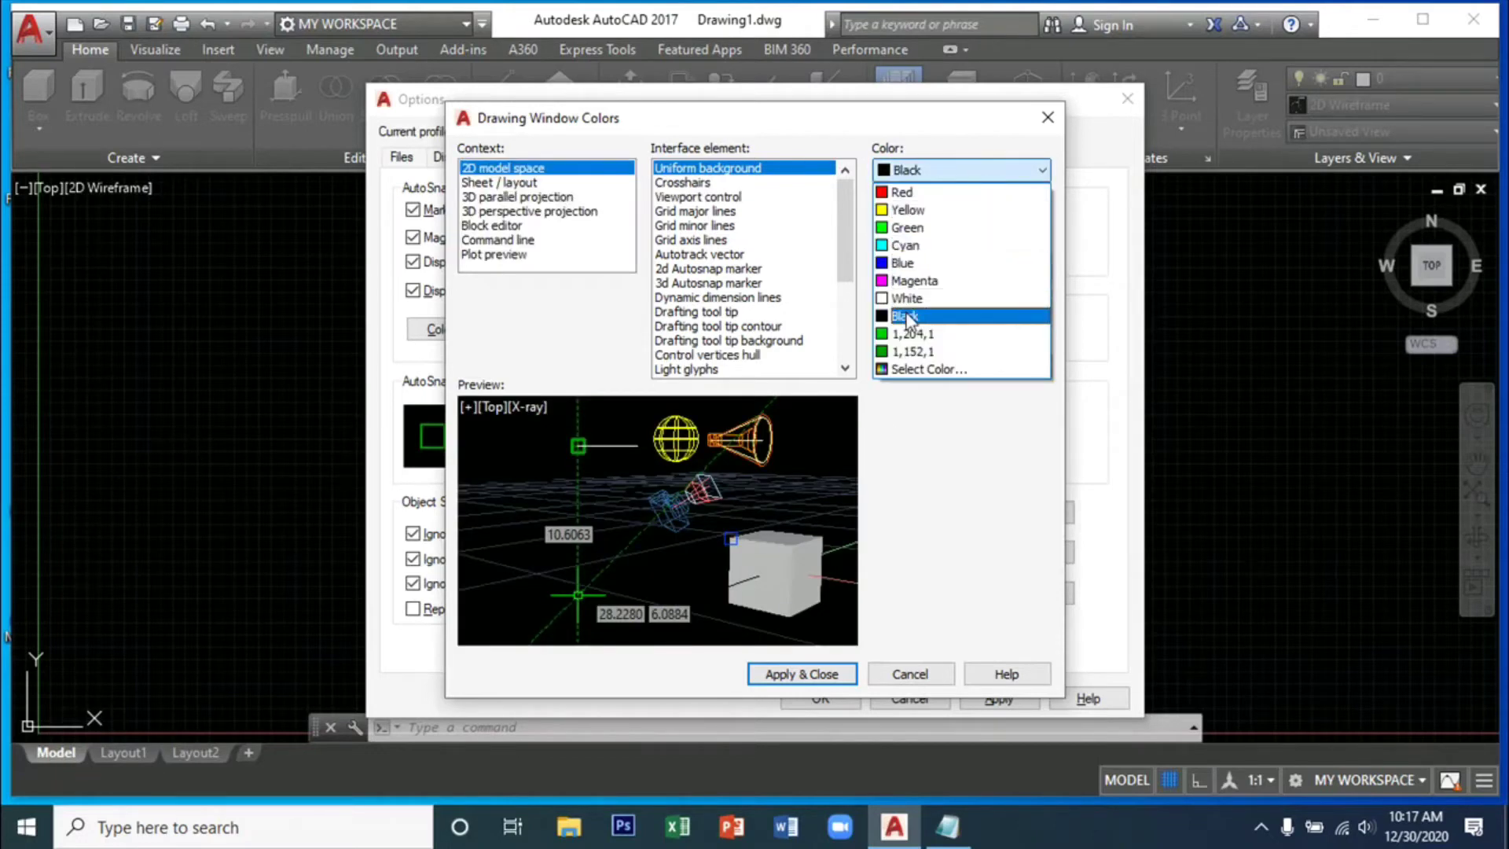
click(908, 316)
- Review the Sheet/layout, 3D parallel and 3D perspective contexts, ending on Command line
click(525, 184)
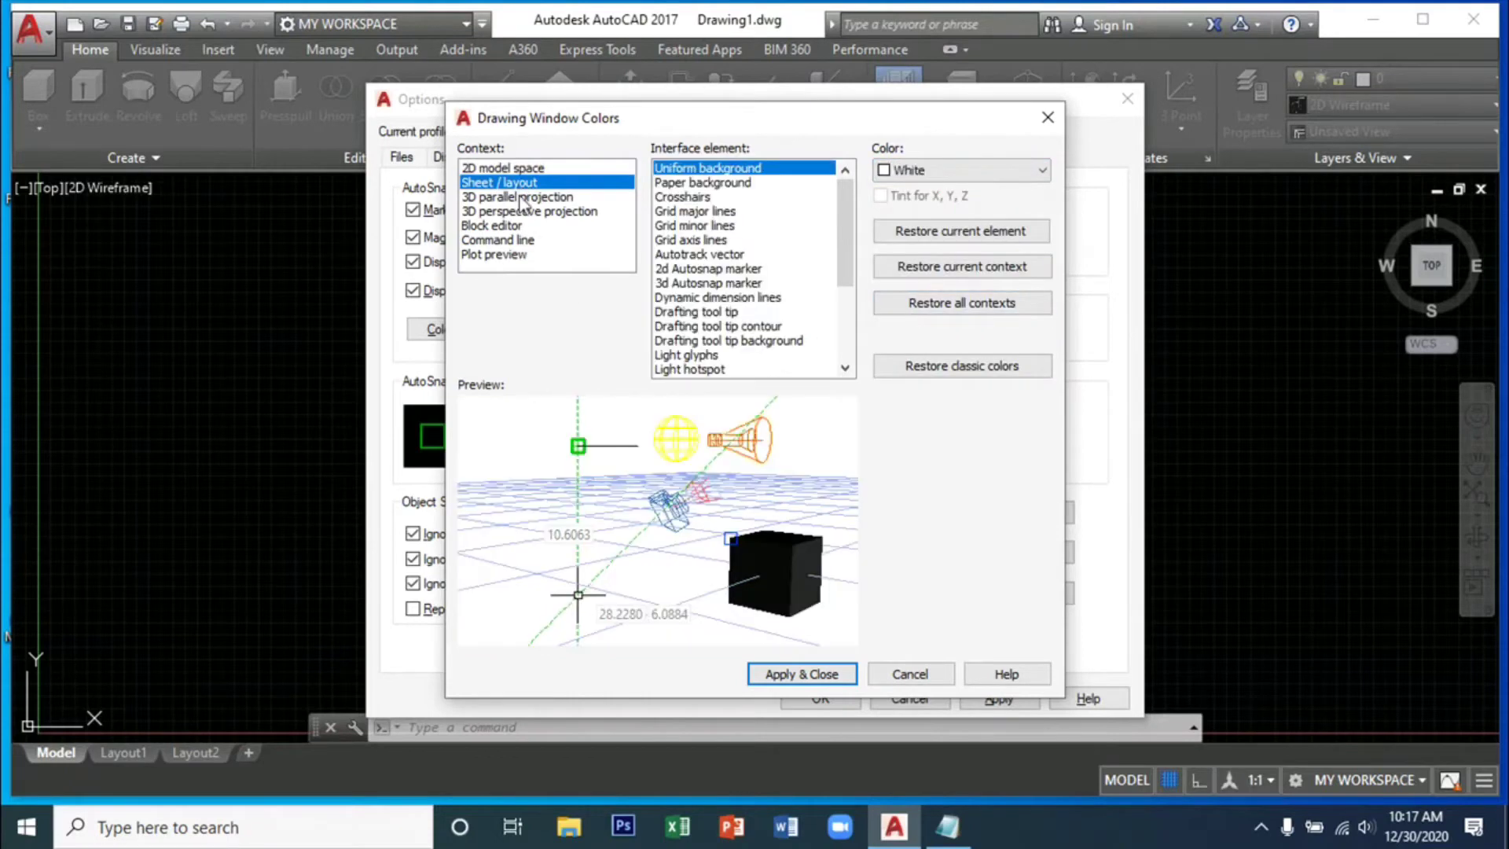
click(524, 198)
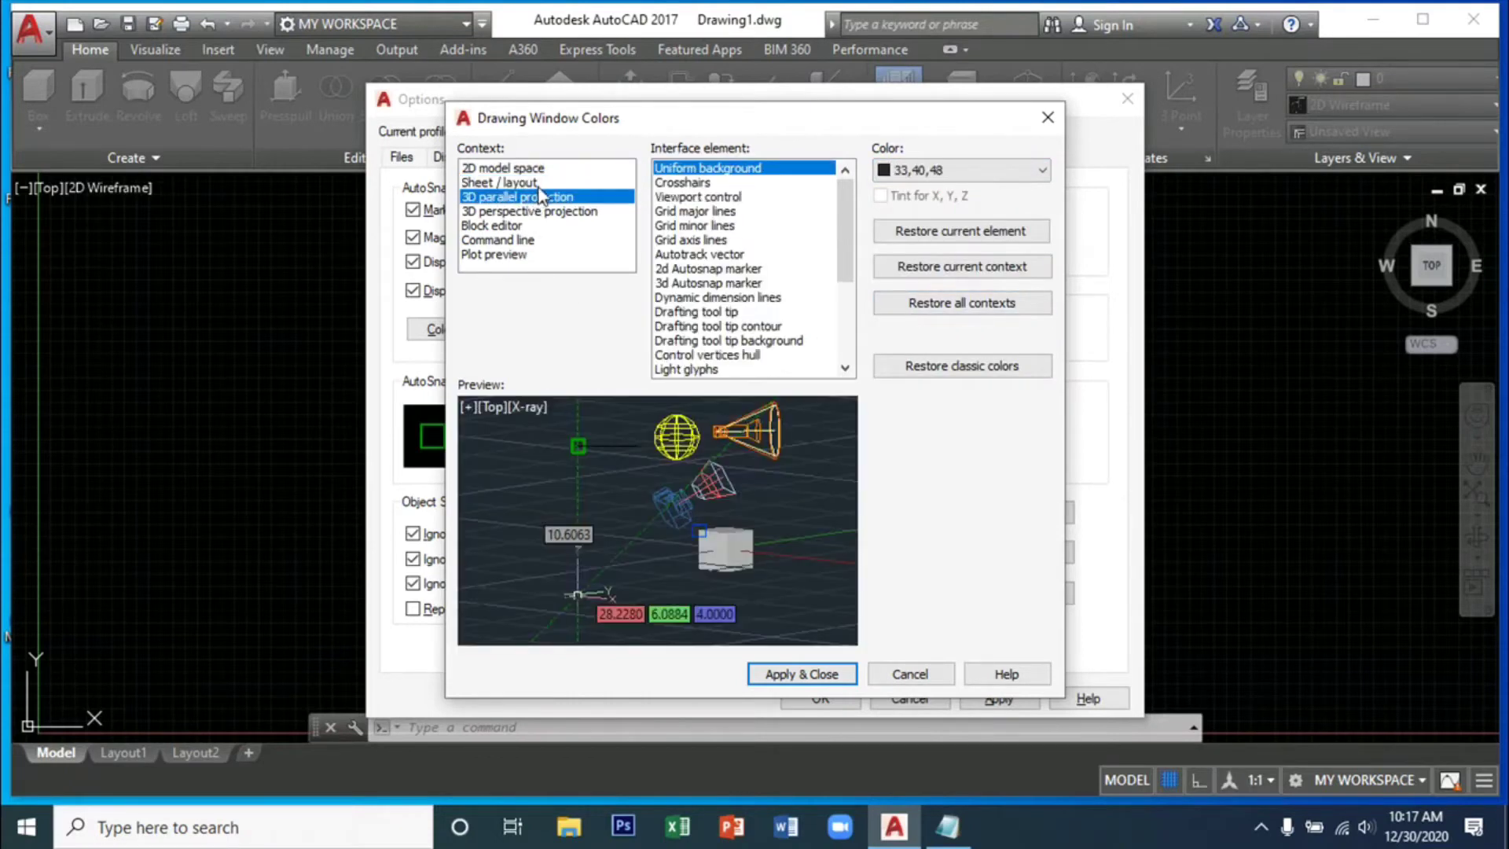
click(537, 212)
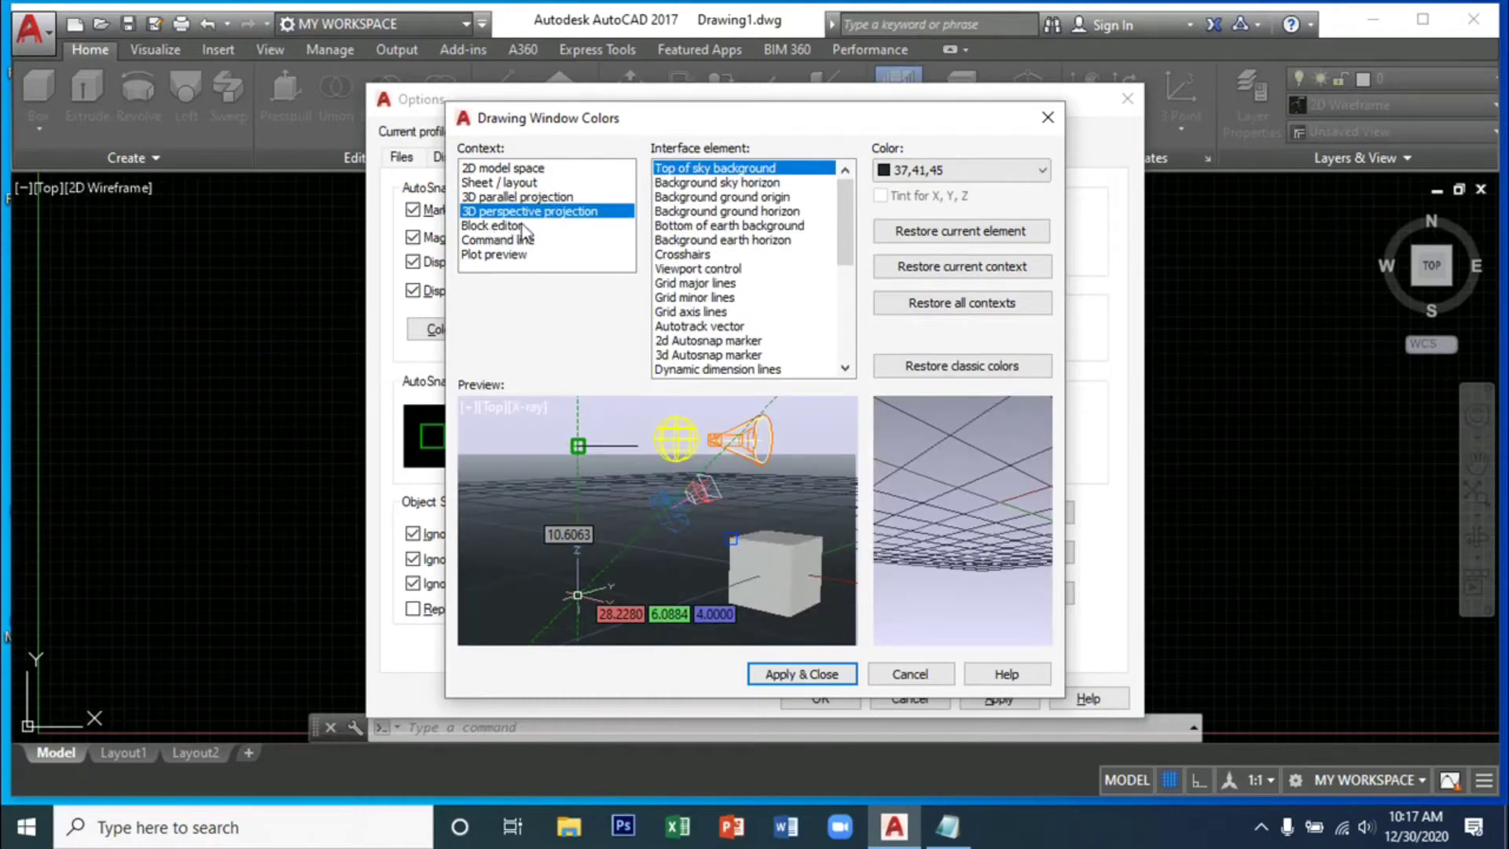
click(507, 240)
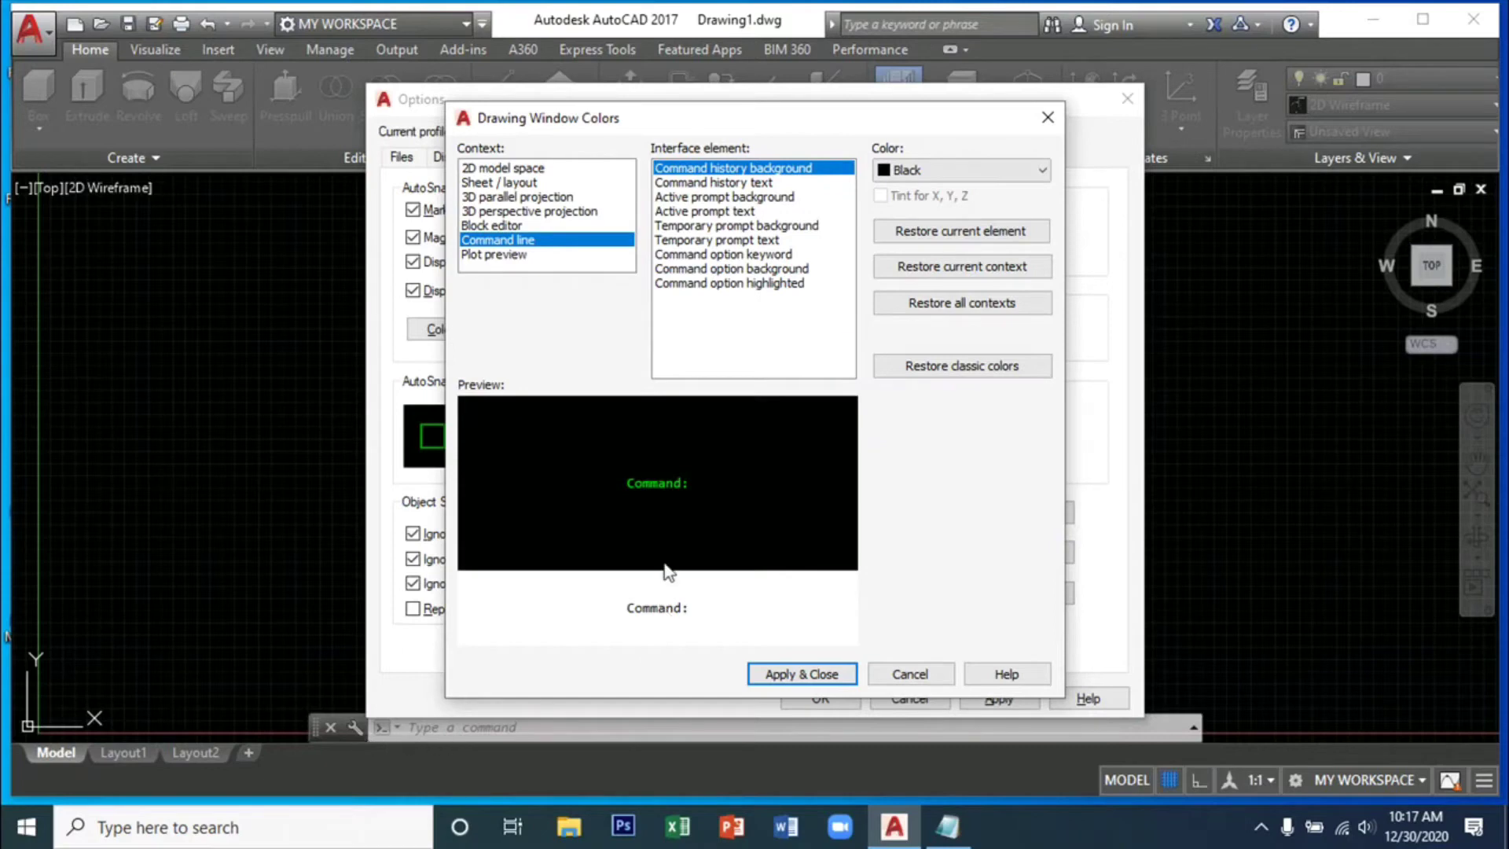
- Set the command history text colour to Green
click(743, 182)
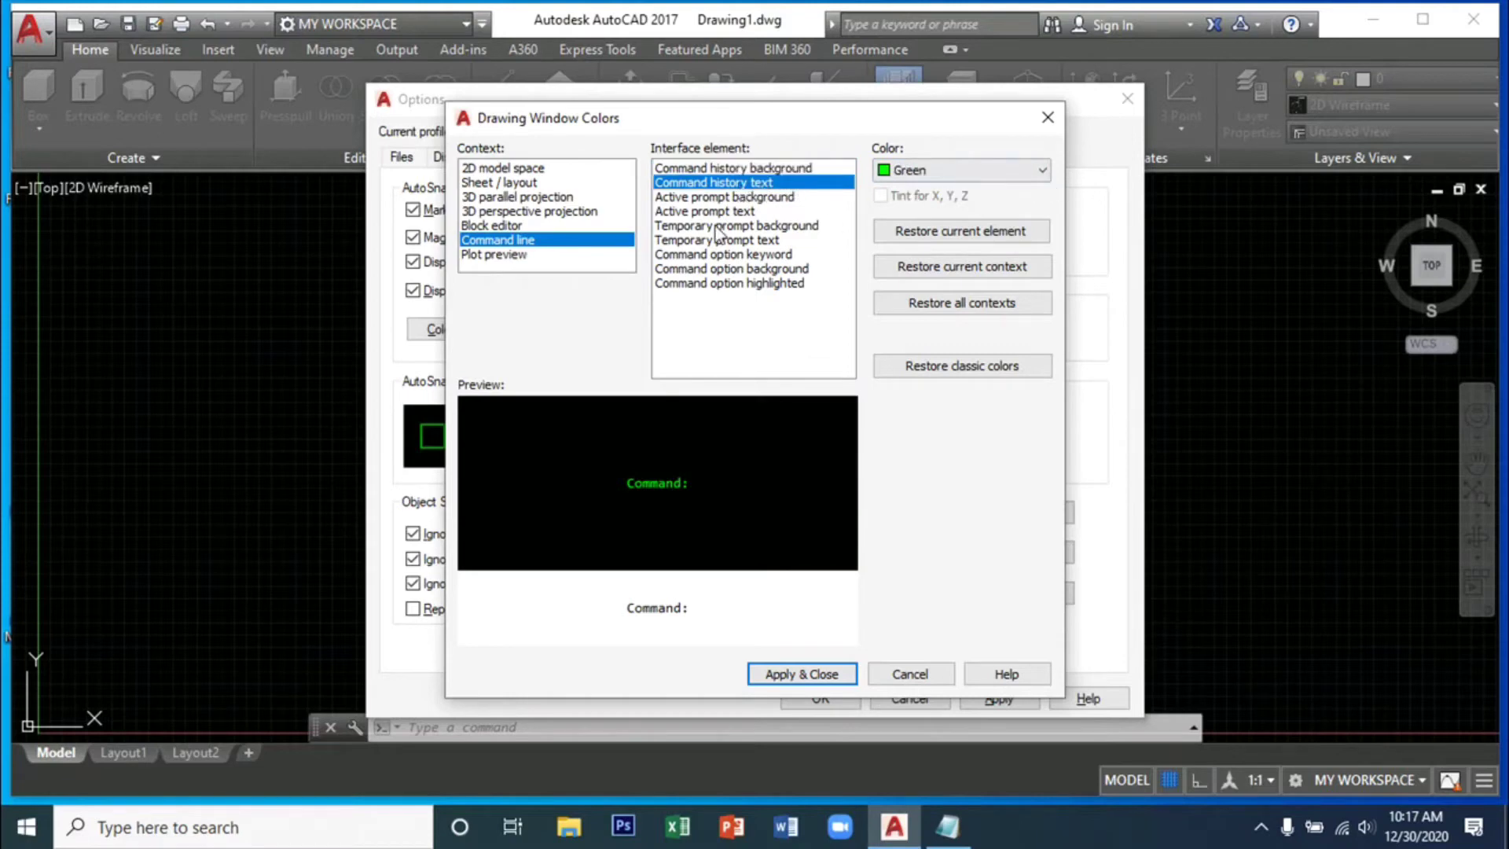
click(1001, 173)
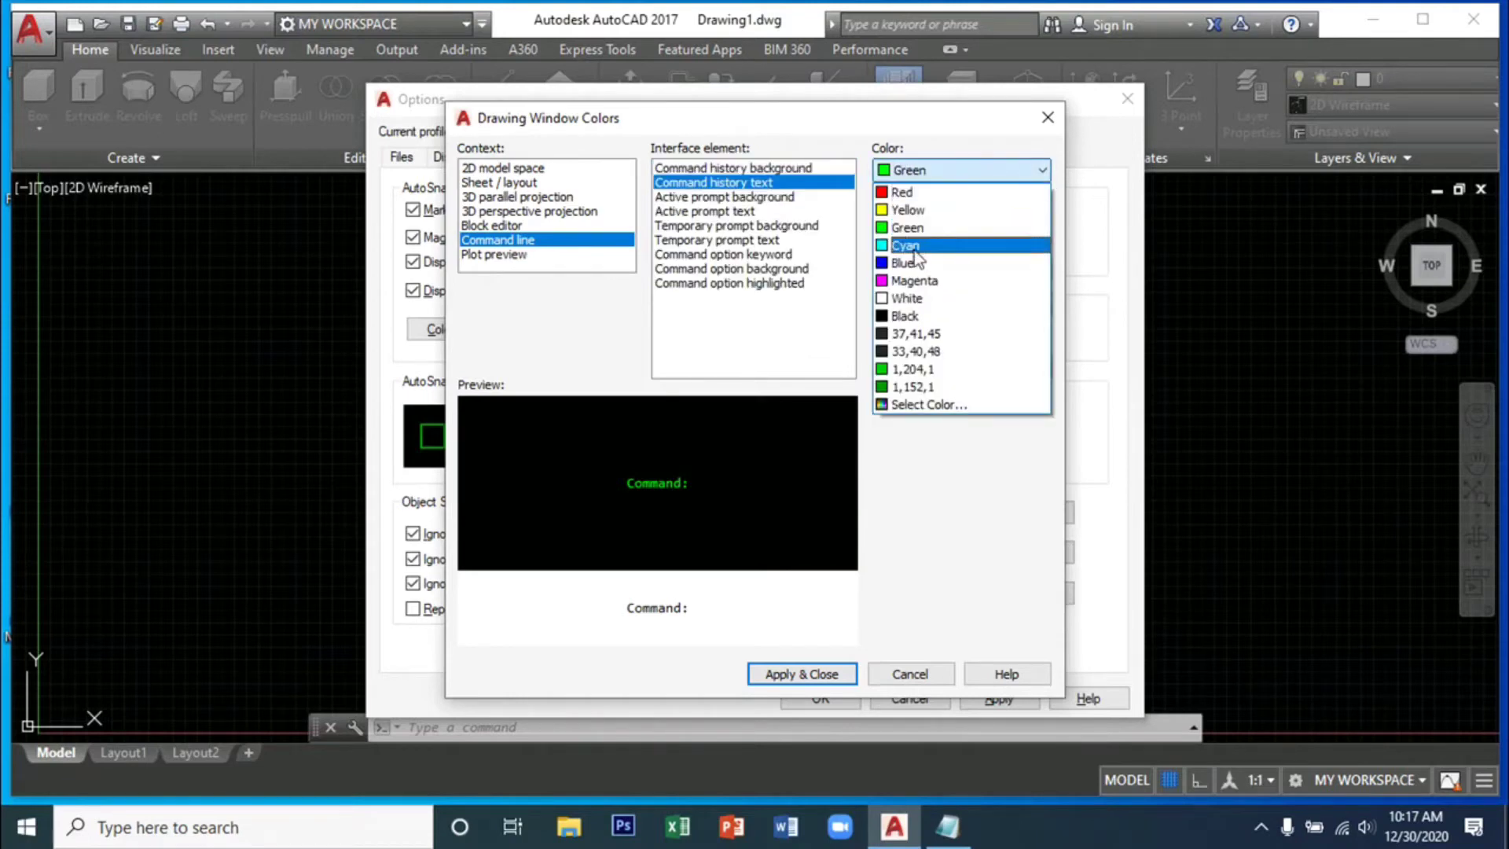
click(908, 298)
click(1001, 172)
click(951, 231)
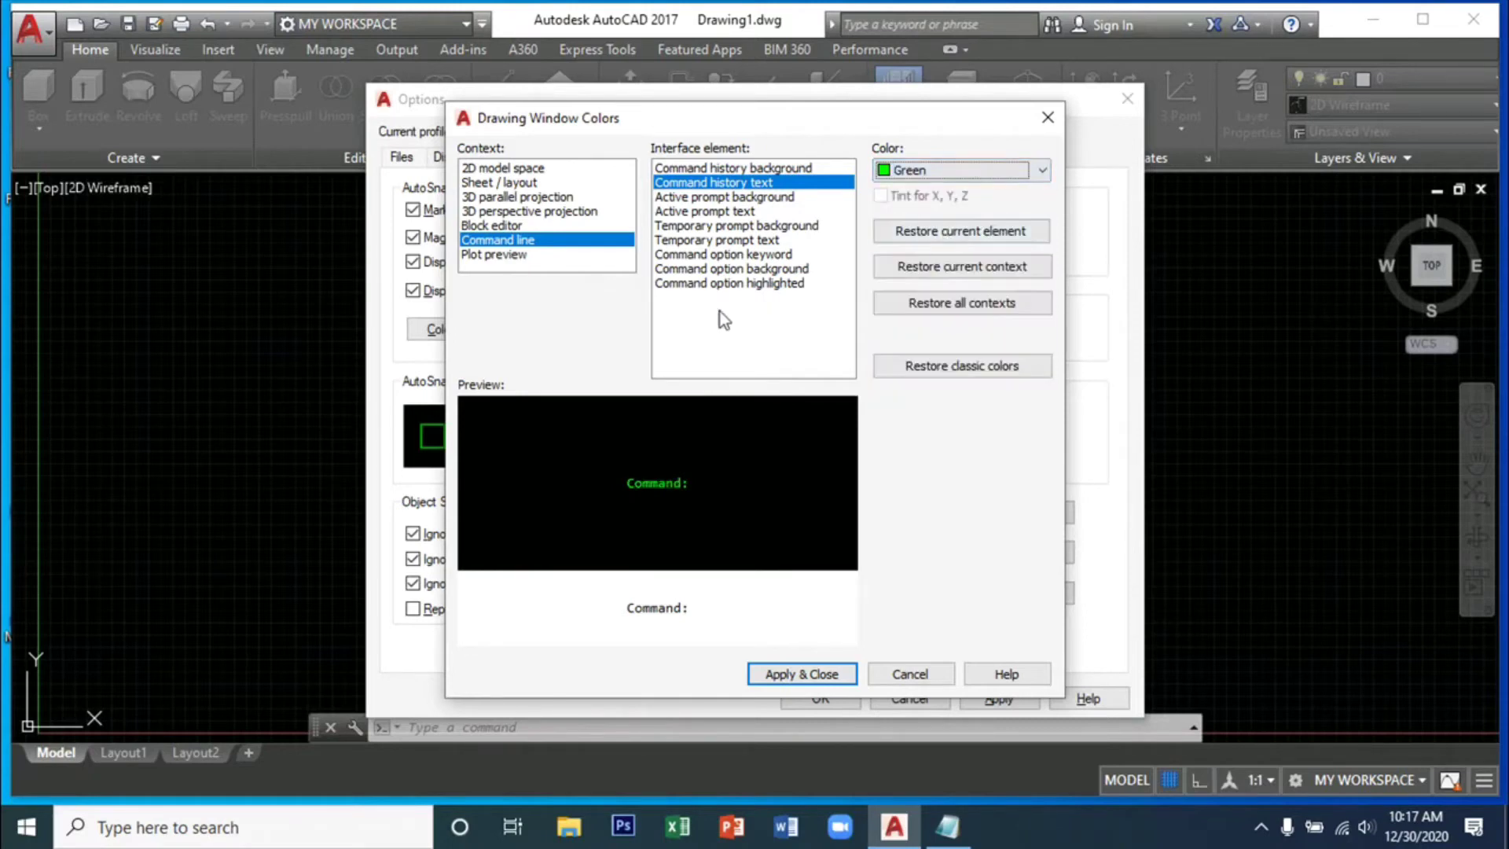
- Review the prompt and plot preview colours, then apply and close Drawing Window Colors
click(720, 198)
click(742, 213)
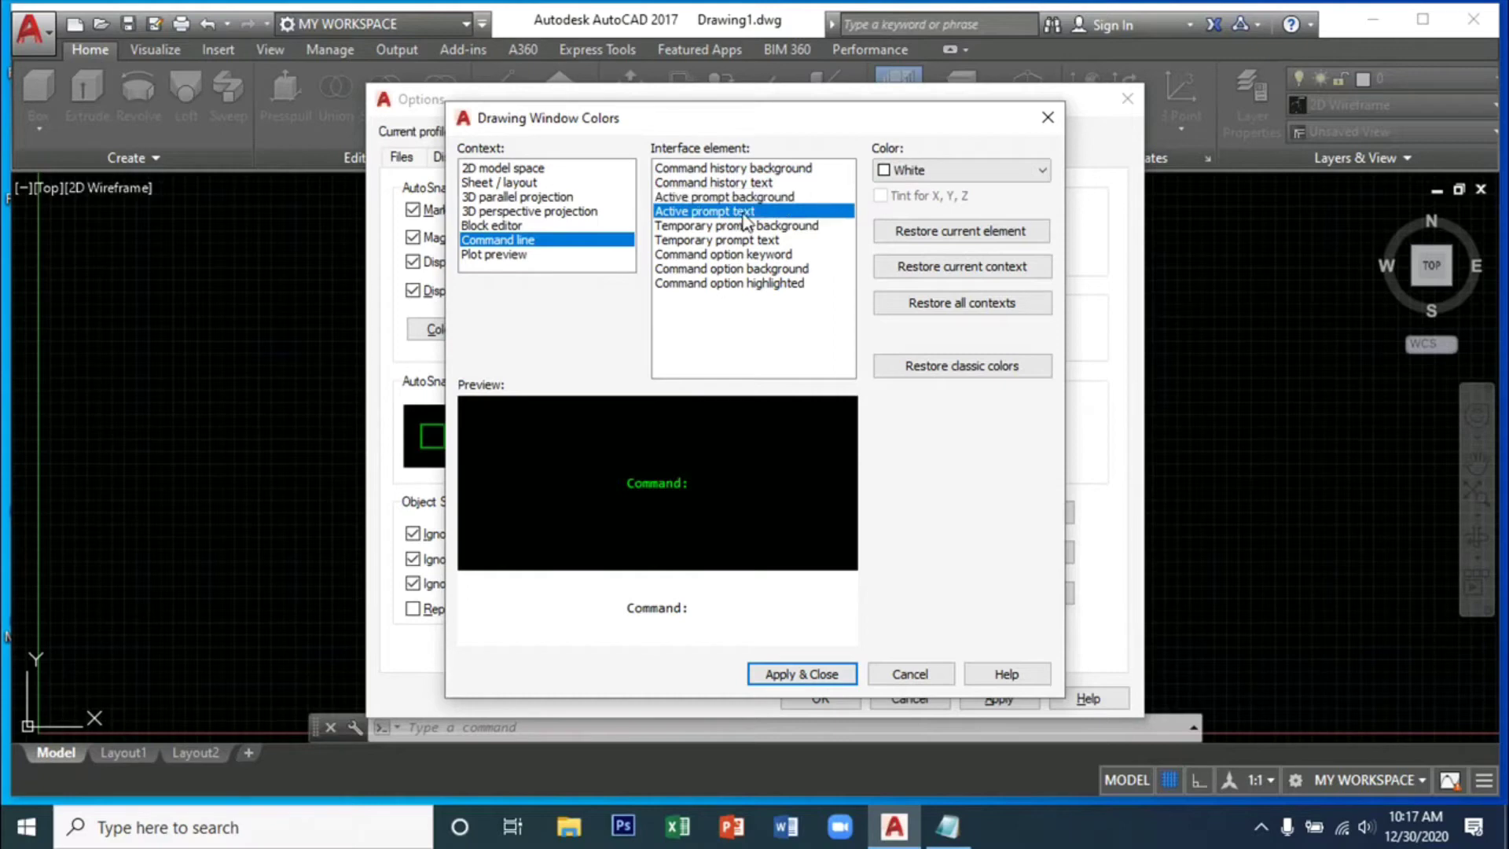
click(740, 227)
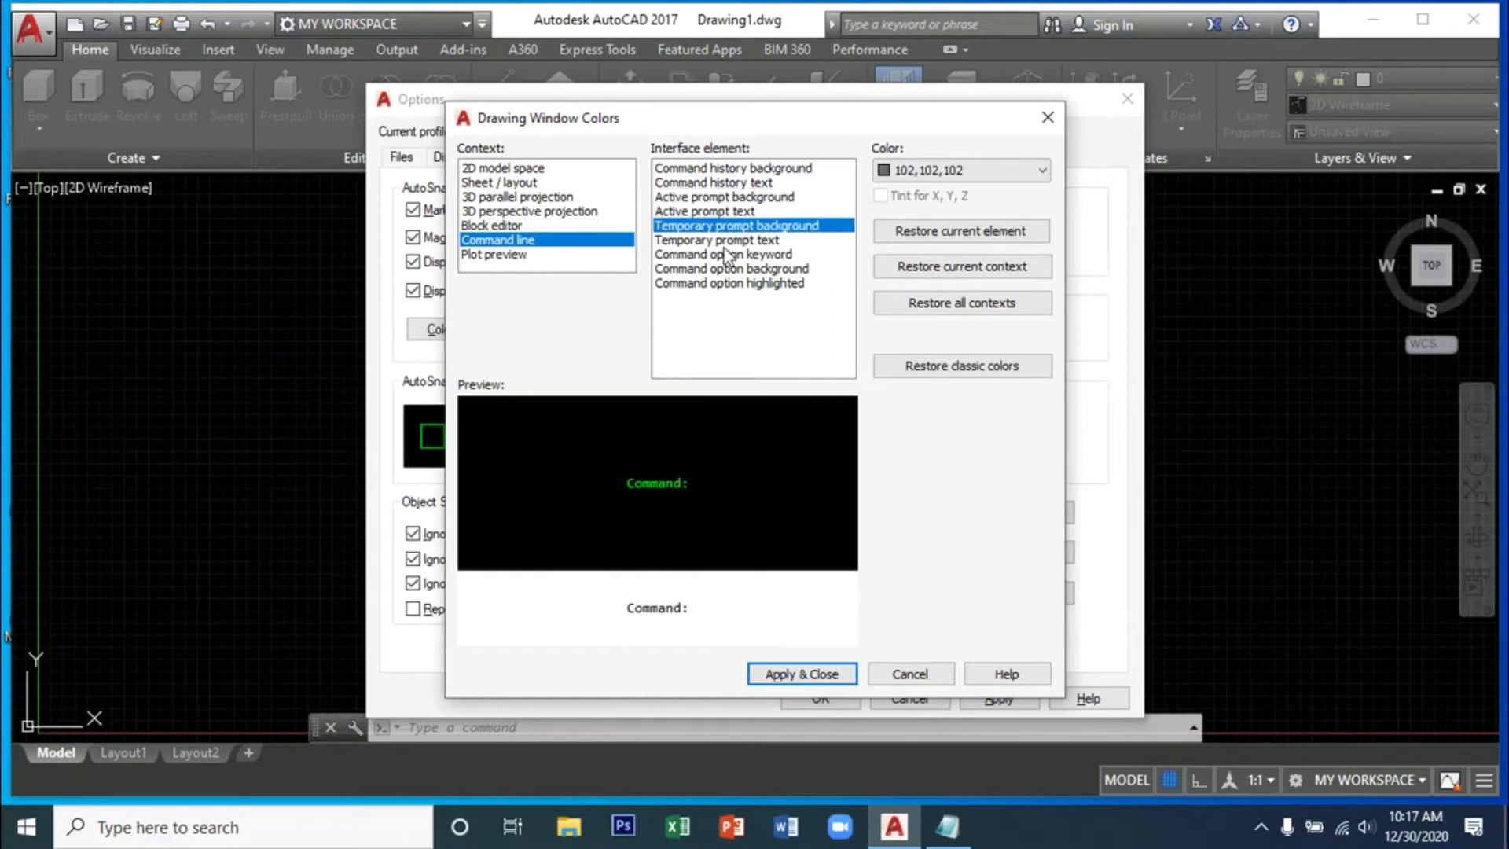
click(728, 240)
click(519, 256)
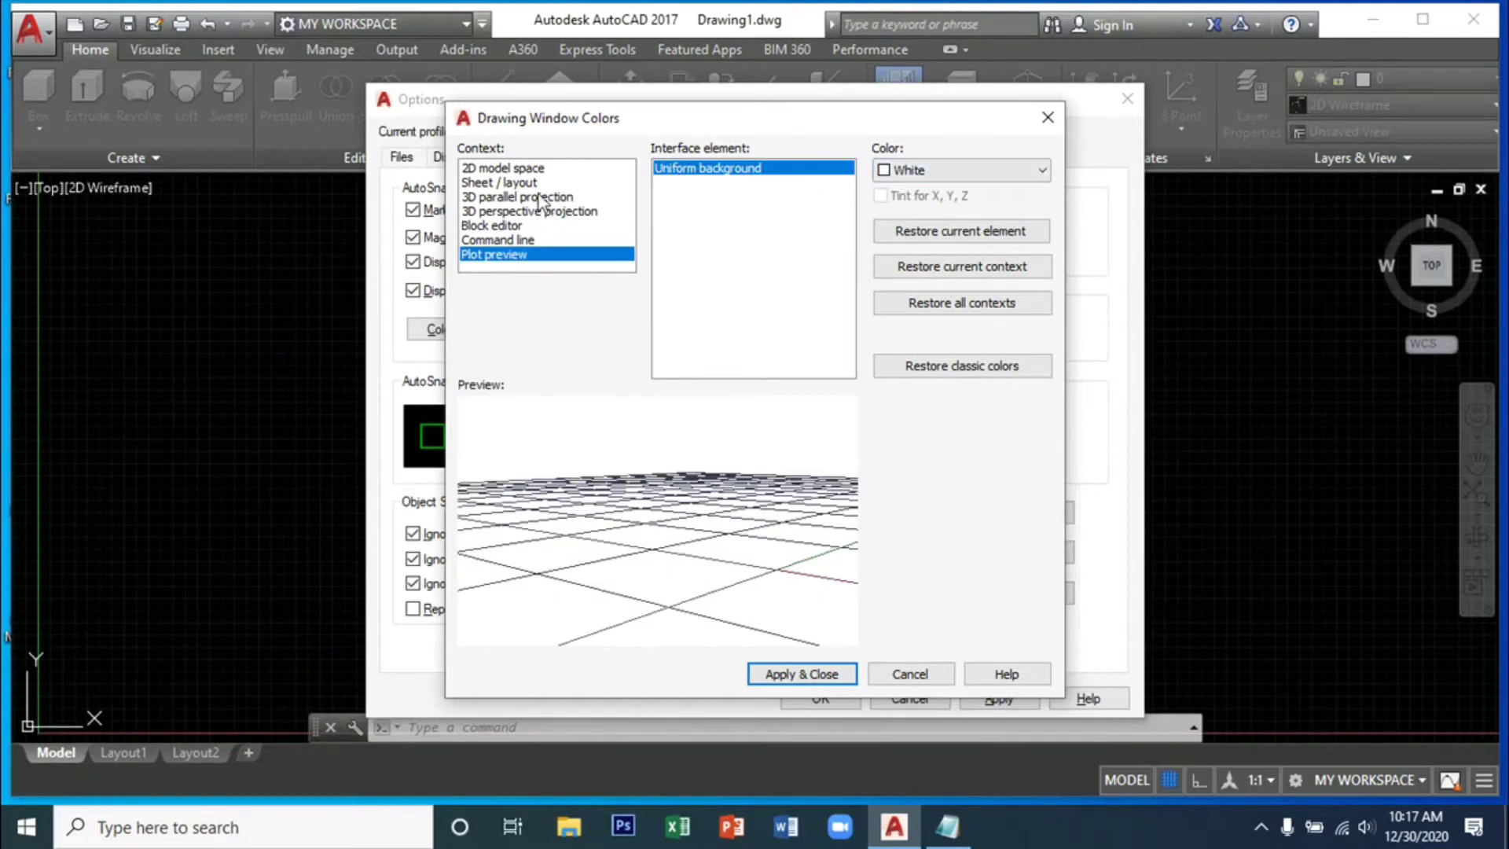
click(522, 169)
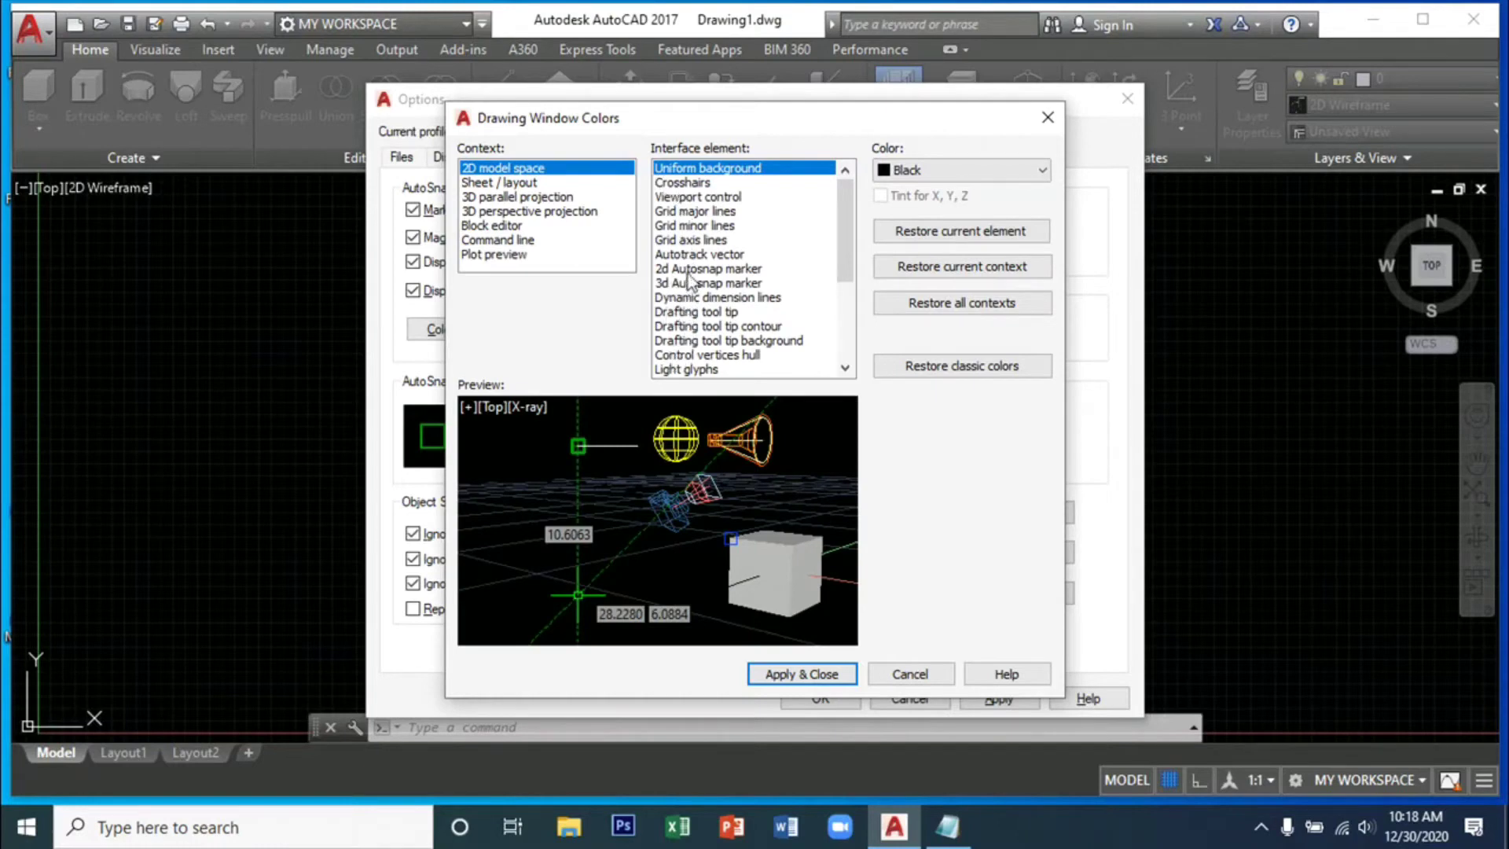
click(795, 681)
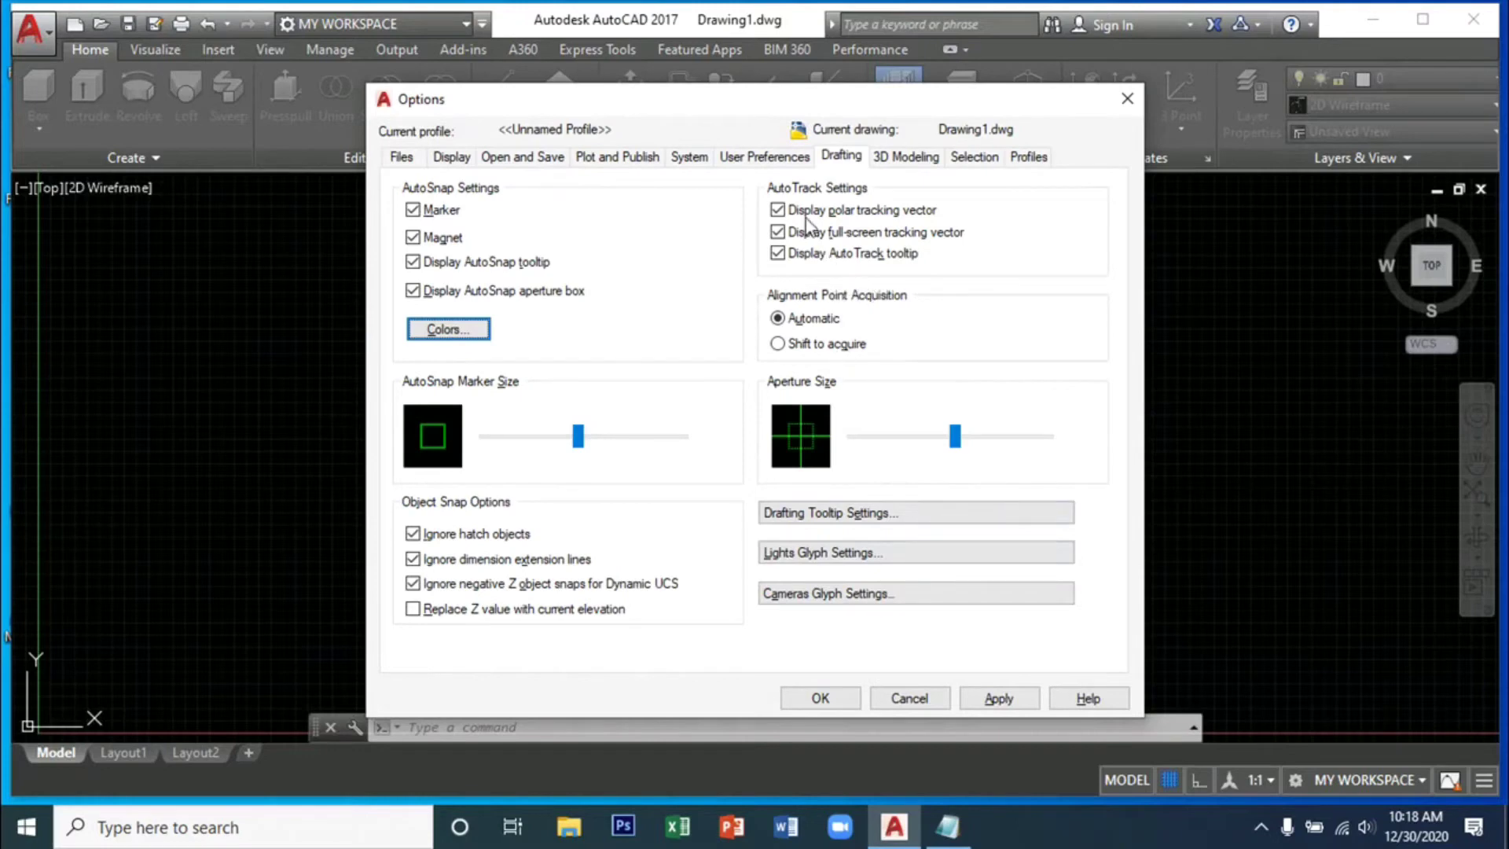
- On the Selection page, enlarge the pickbox slightly and adjust the grip size
click(911, 157)
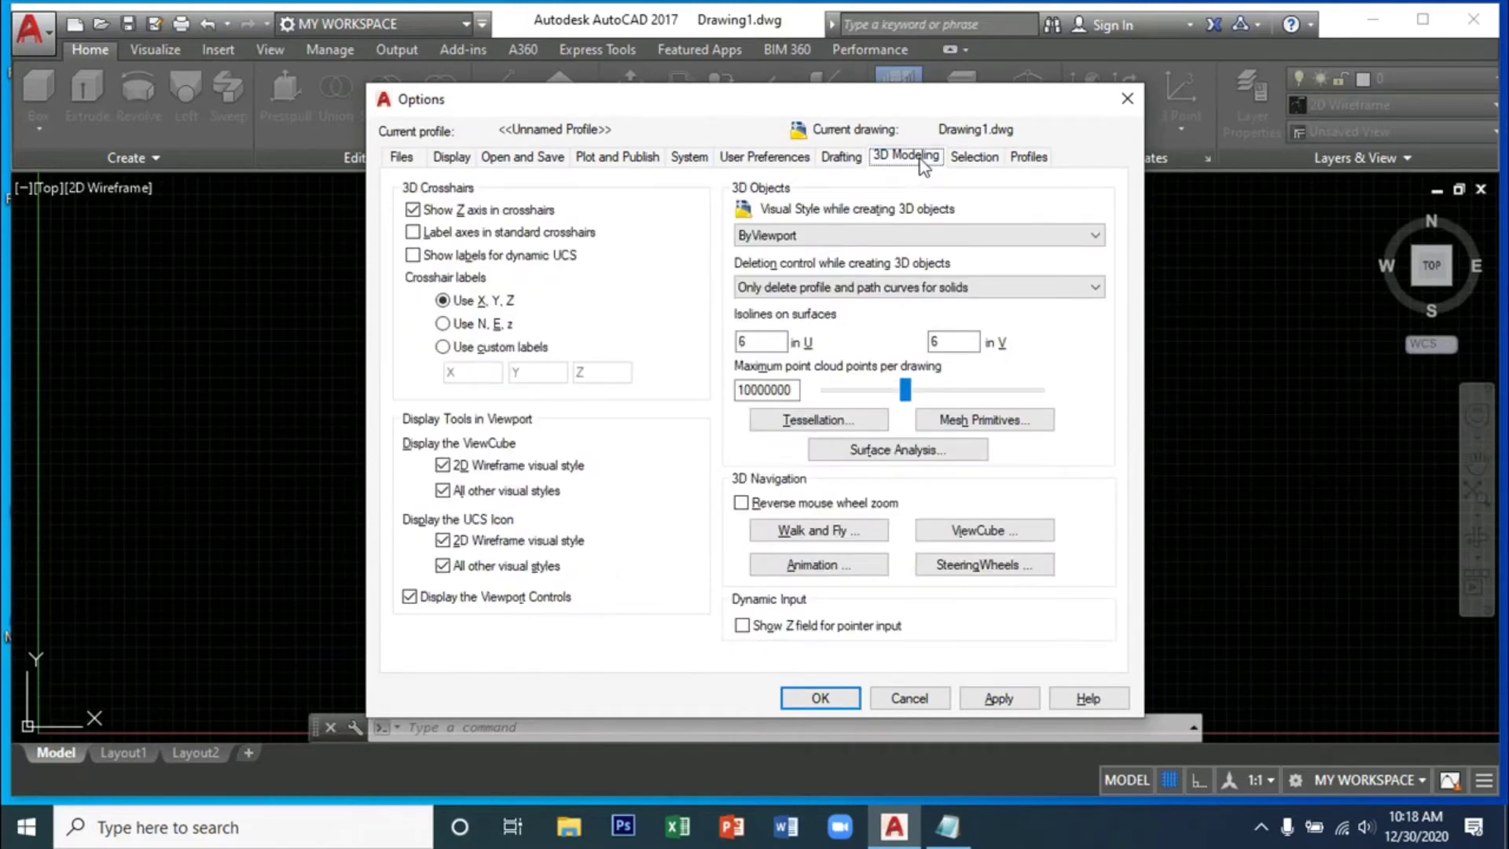
click(975, 158)
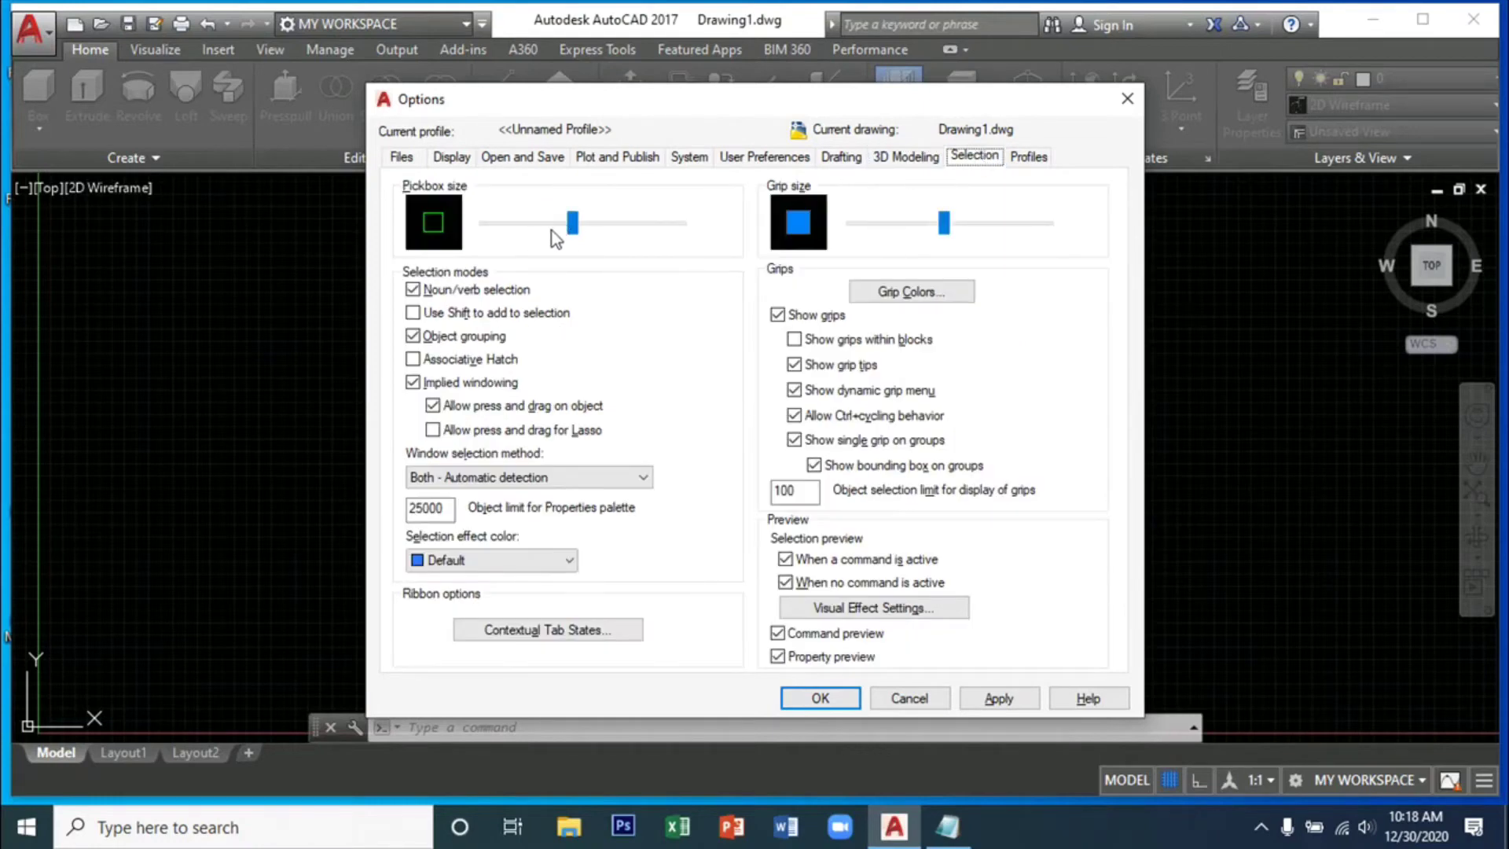
drag(575, 225, 584, 226)
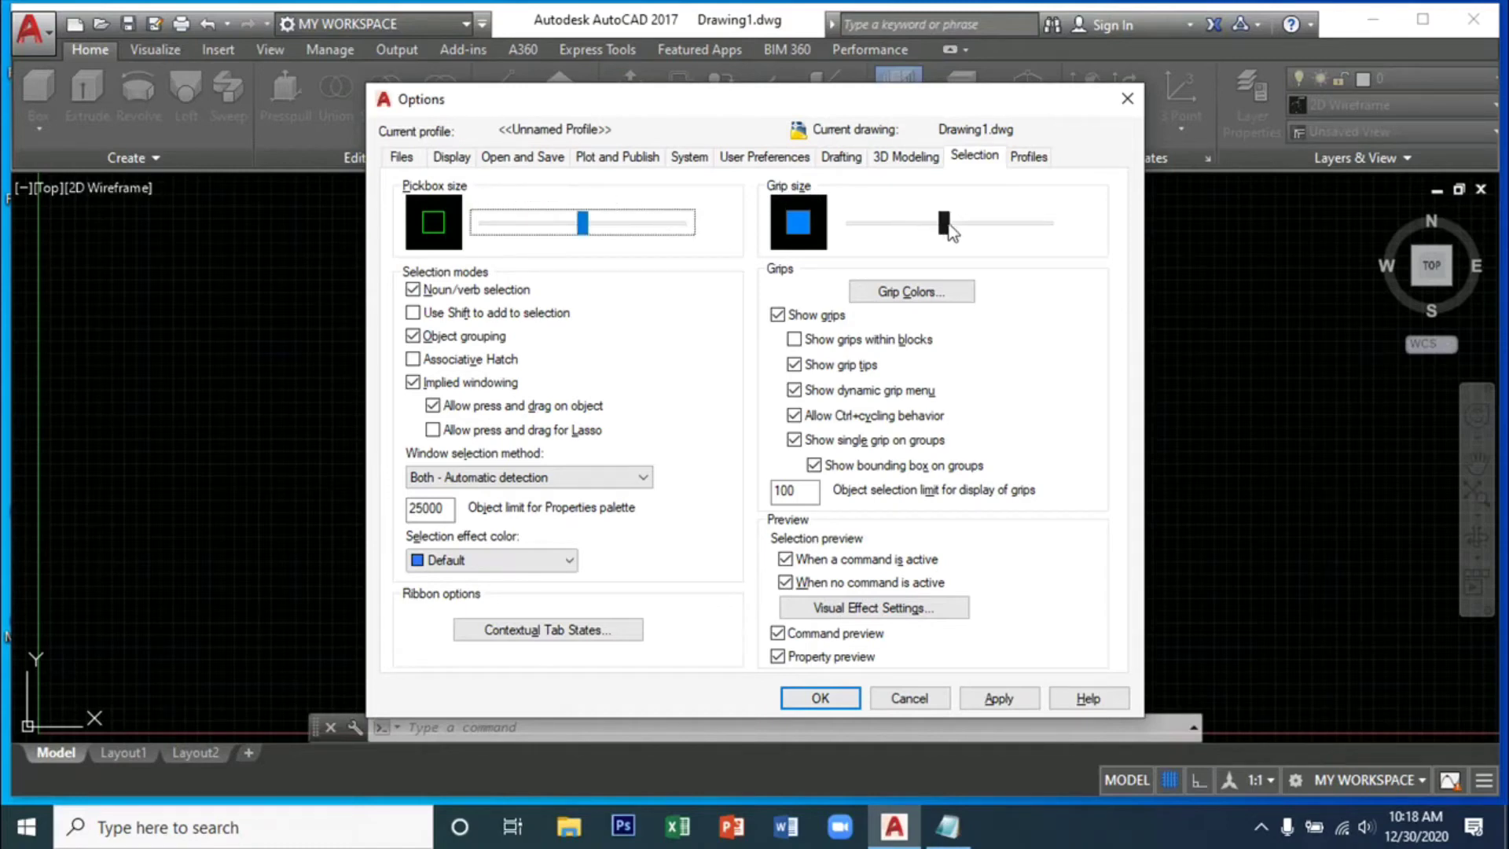
drag(949, 227, 953, 228)
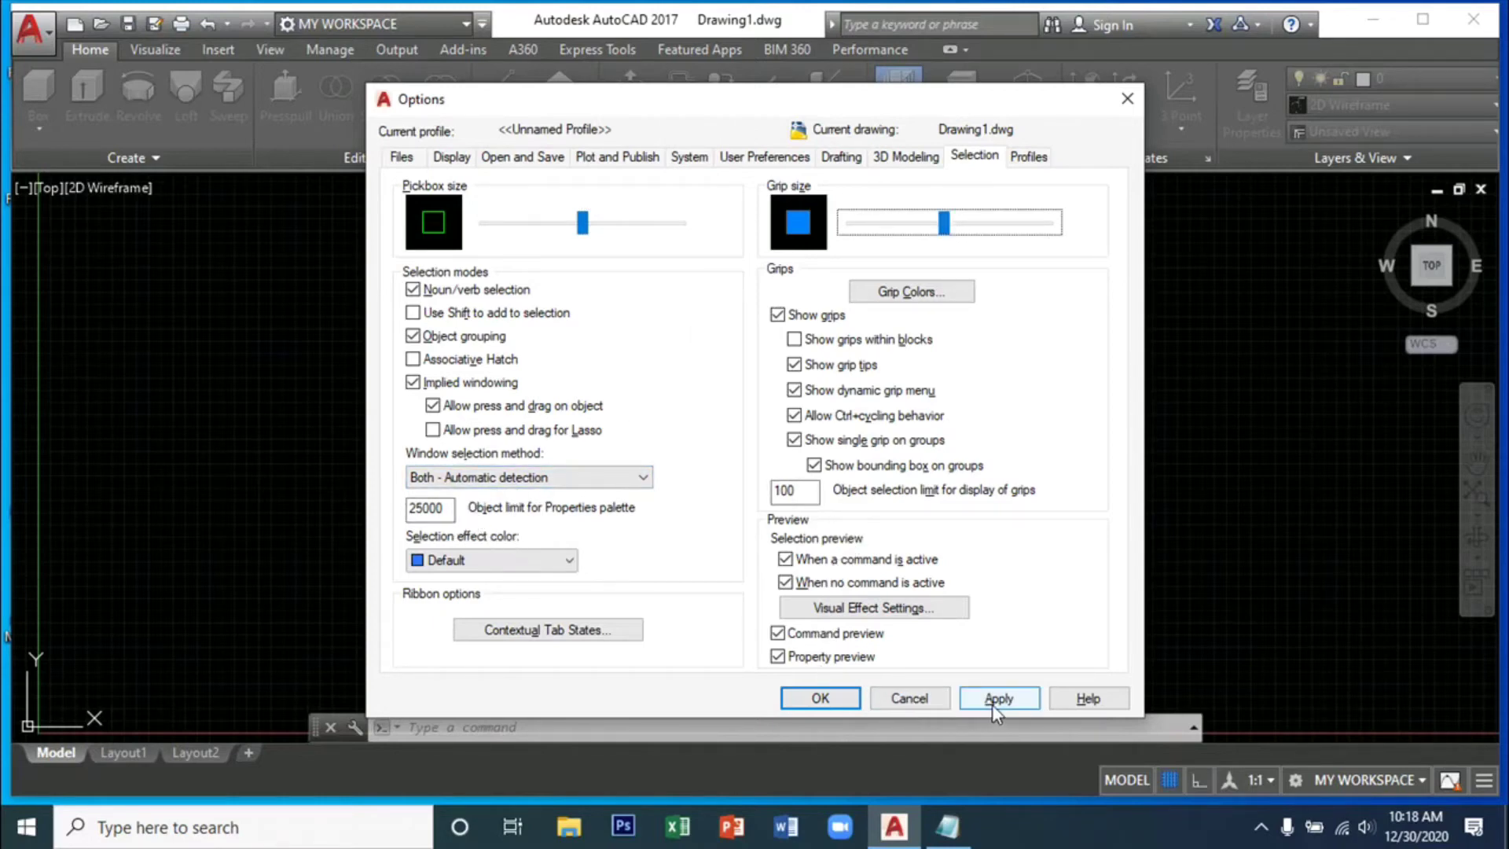
- Review the Open and Save, Plot and Publish, System and User Preferences pages, then apply and confirm
click(528, 157)
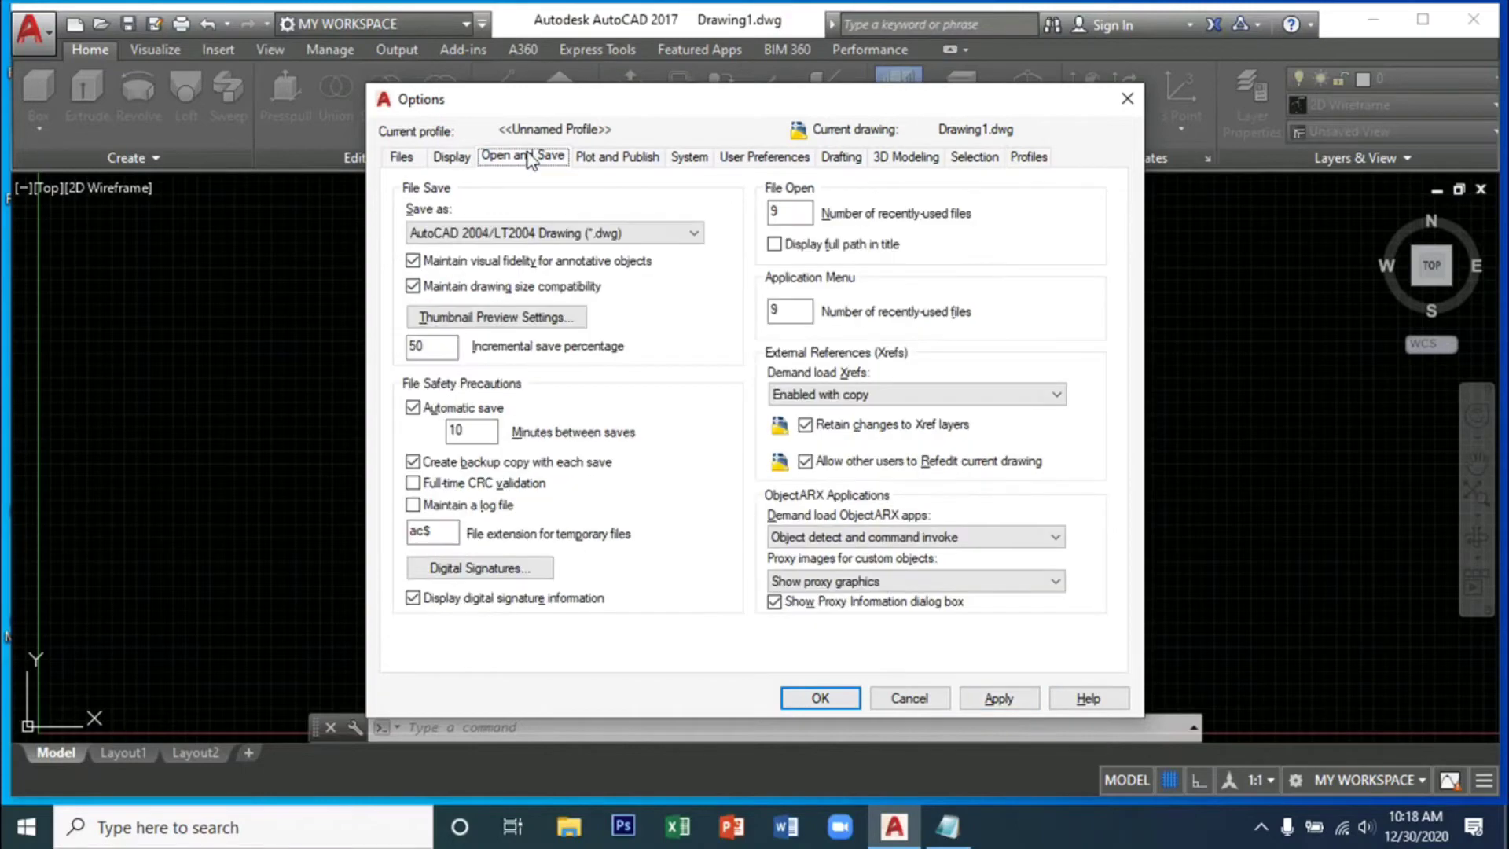
click(626, 159)
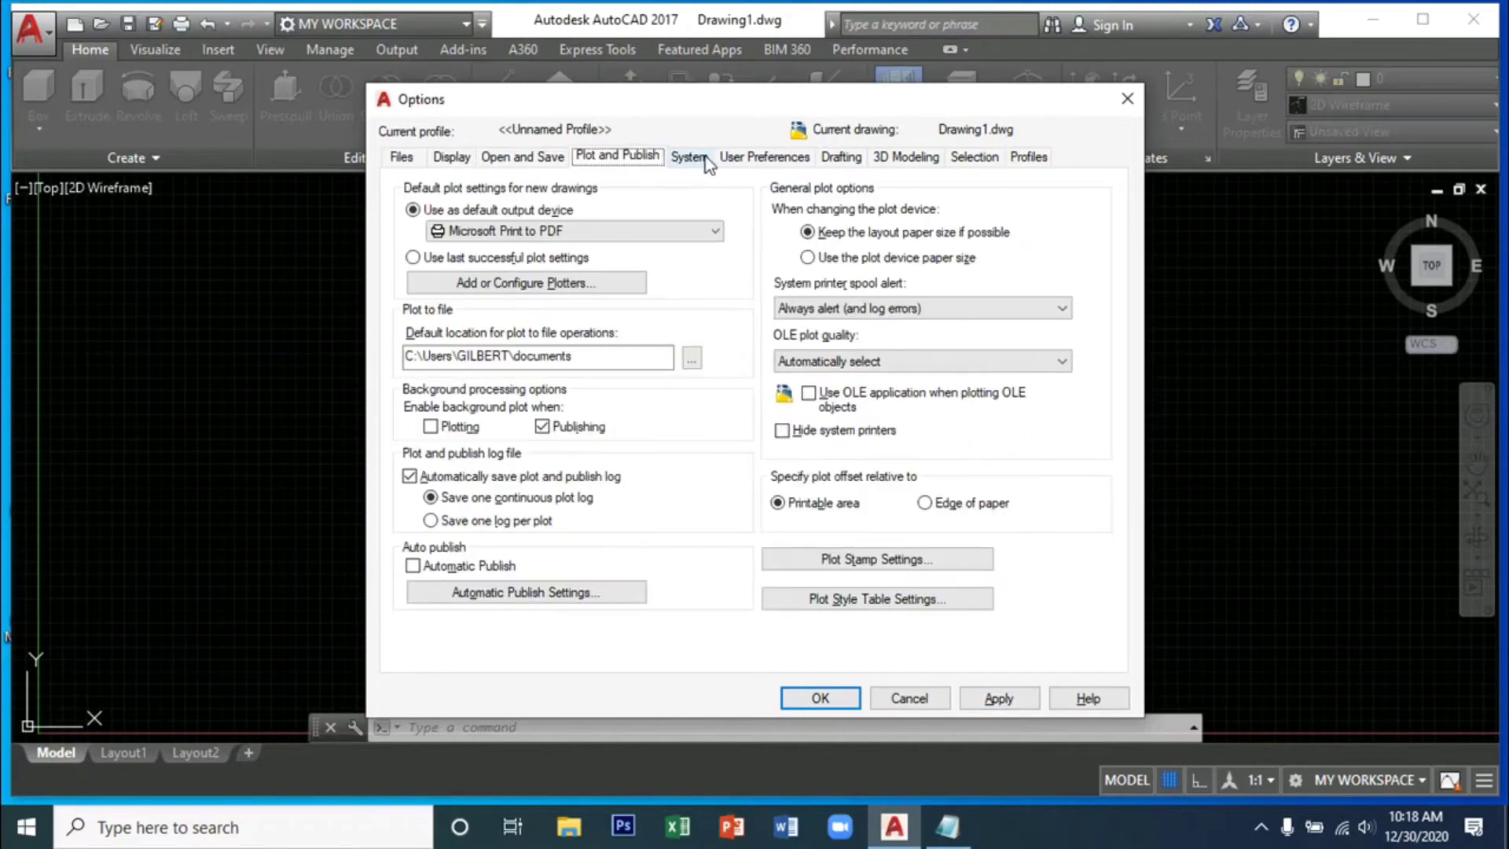
click(690, 158)
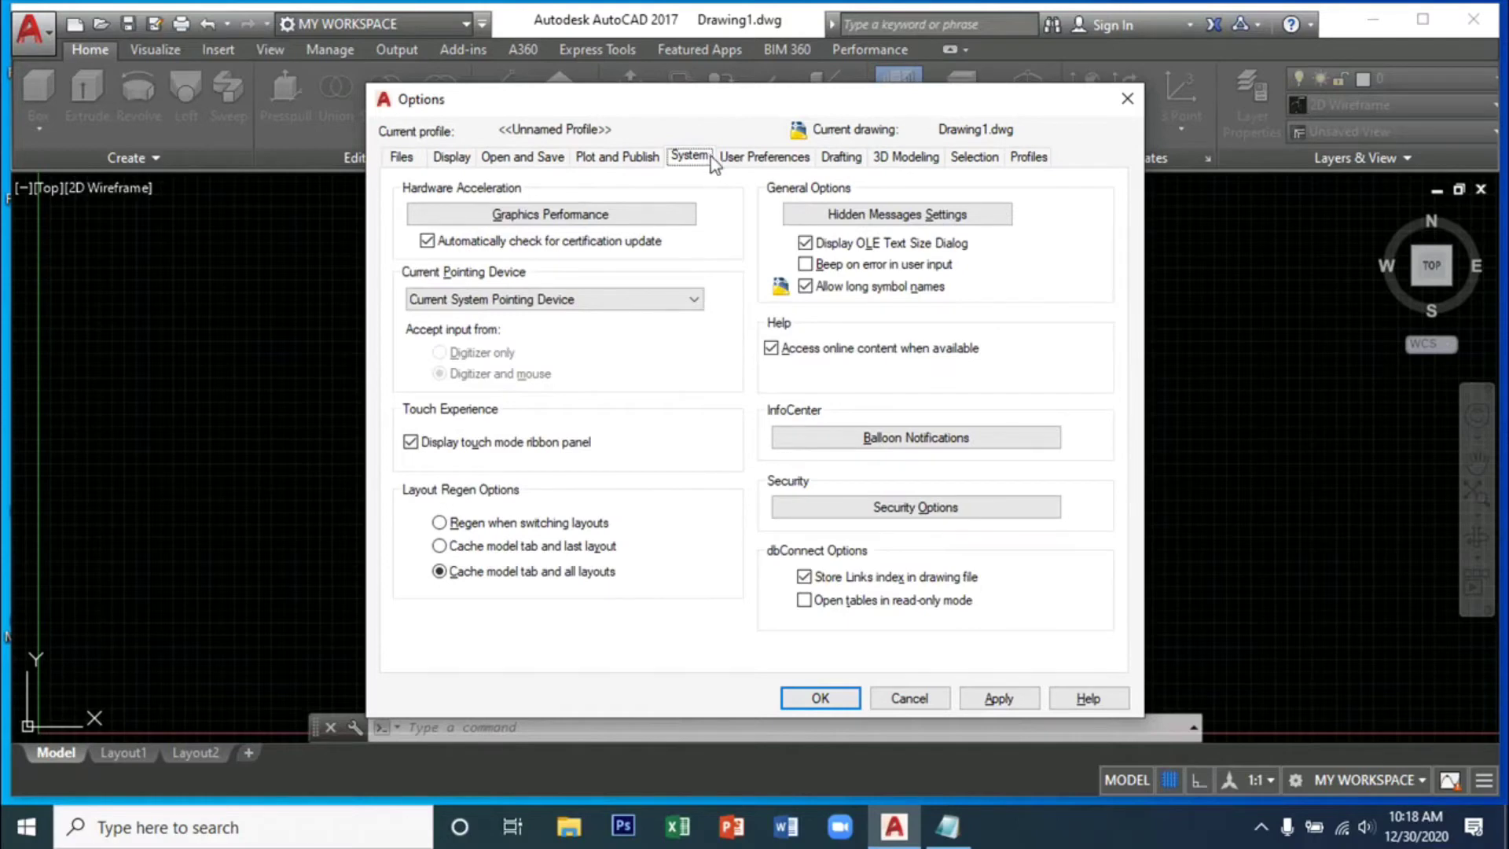
click(759, 158)
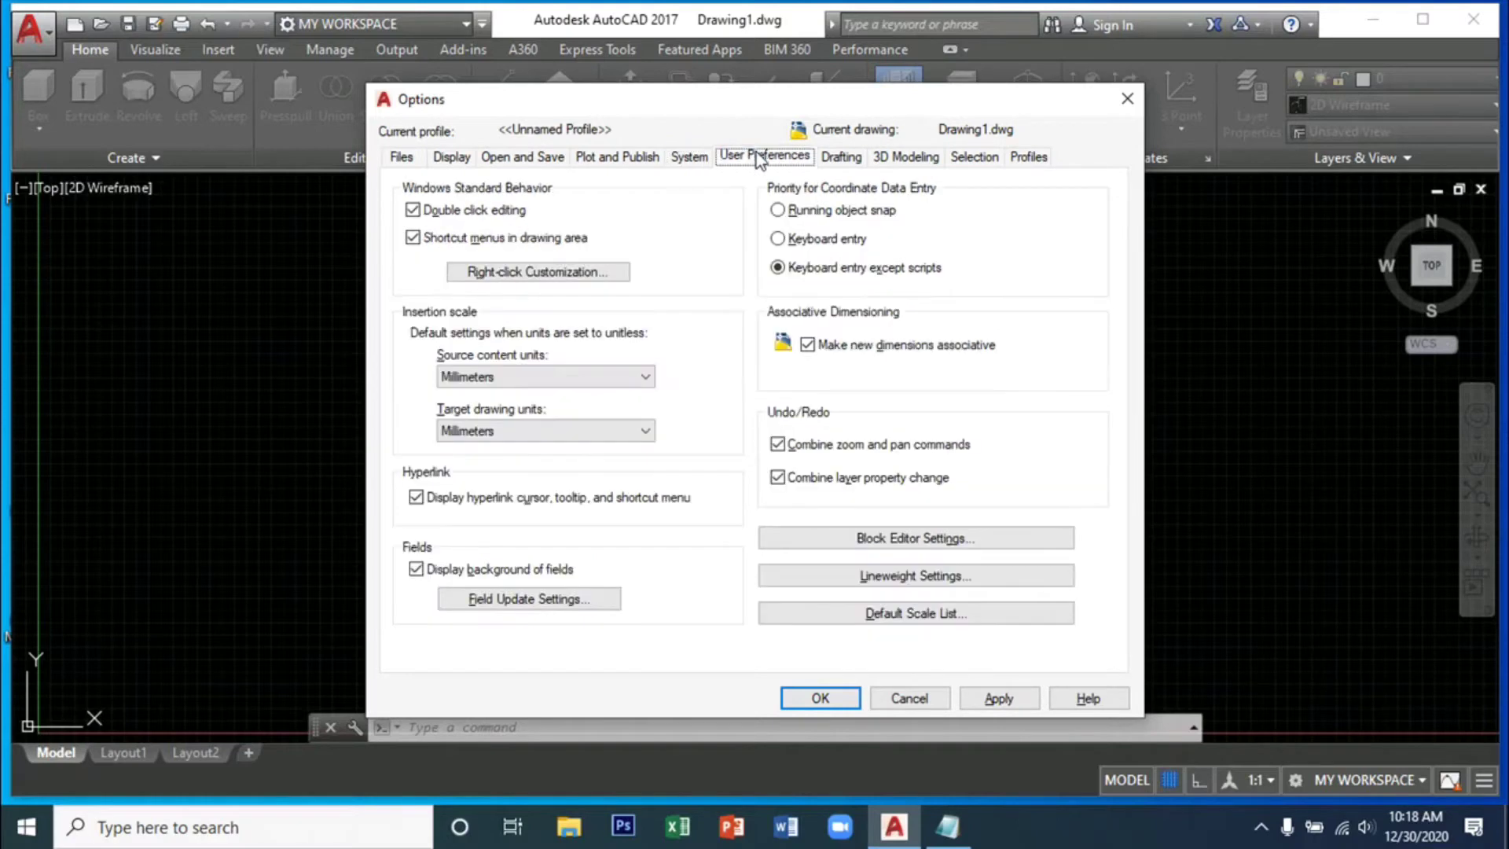
click(1011, 703)
click(828, 699)
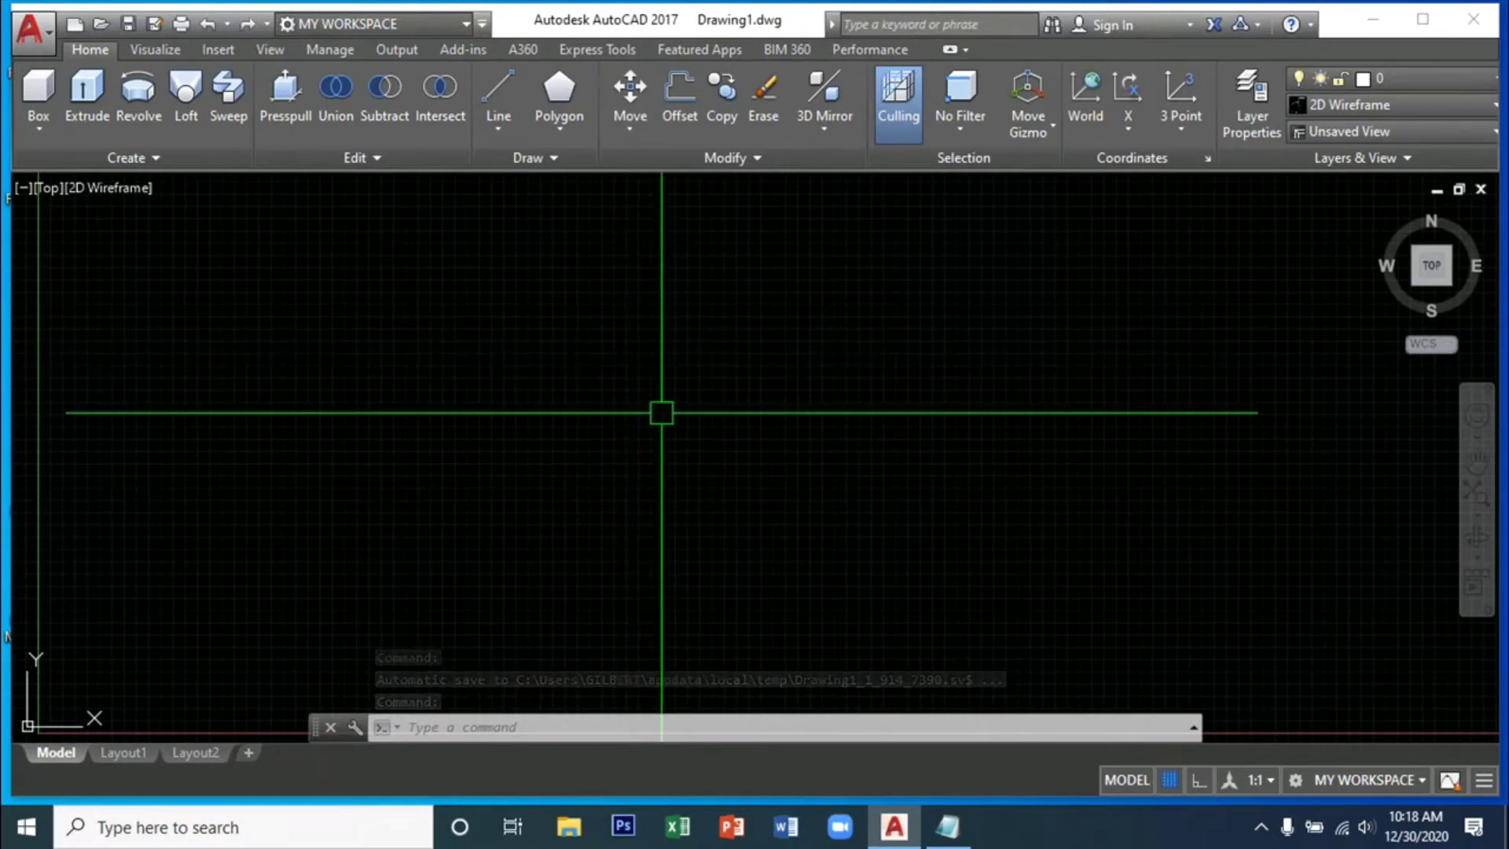
- Scroll the Notepad setup notes to the third step on closing tool palettes, then return to AutoCAD
click(953, 838)
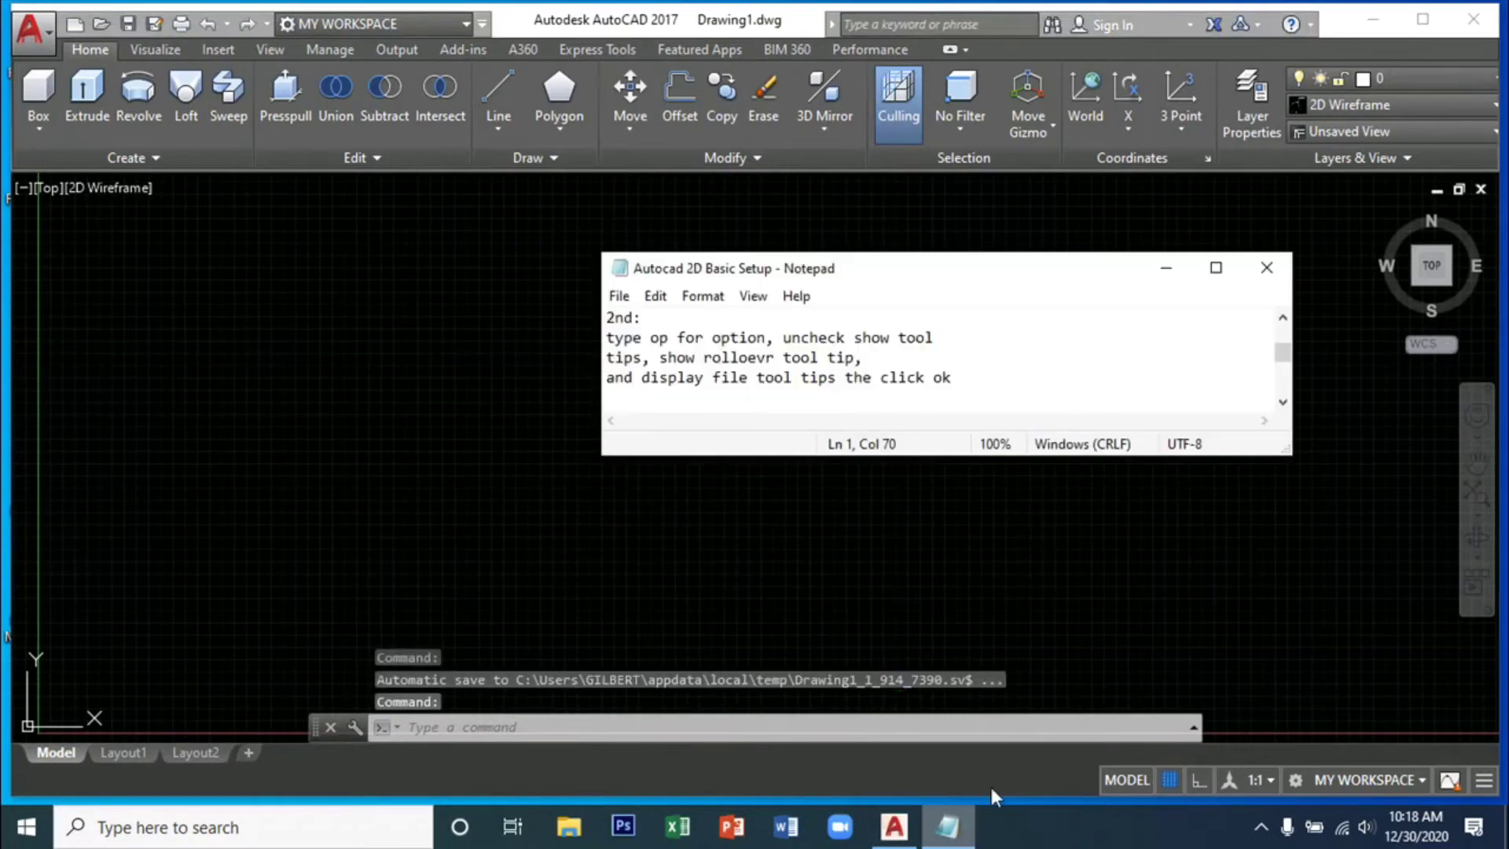
click(1283, 402)
click(1283, 403)
click(1283, 403)
click(1283, 403)
click(1283, 402)
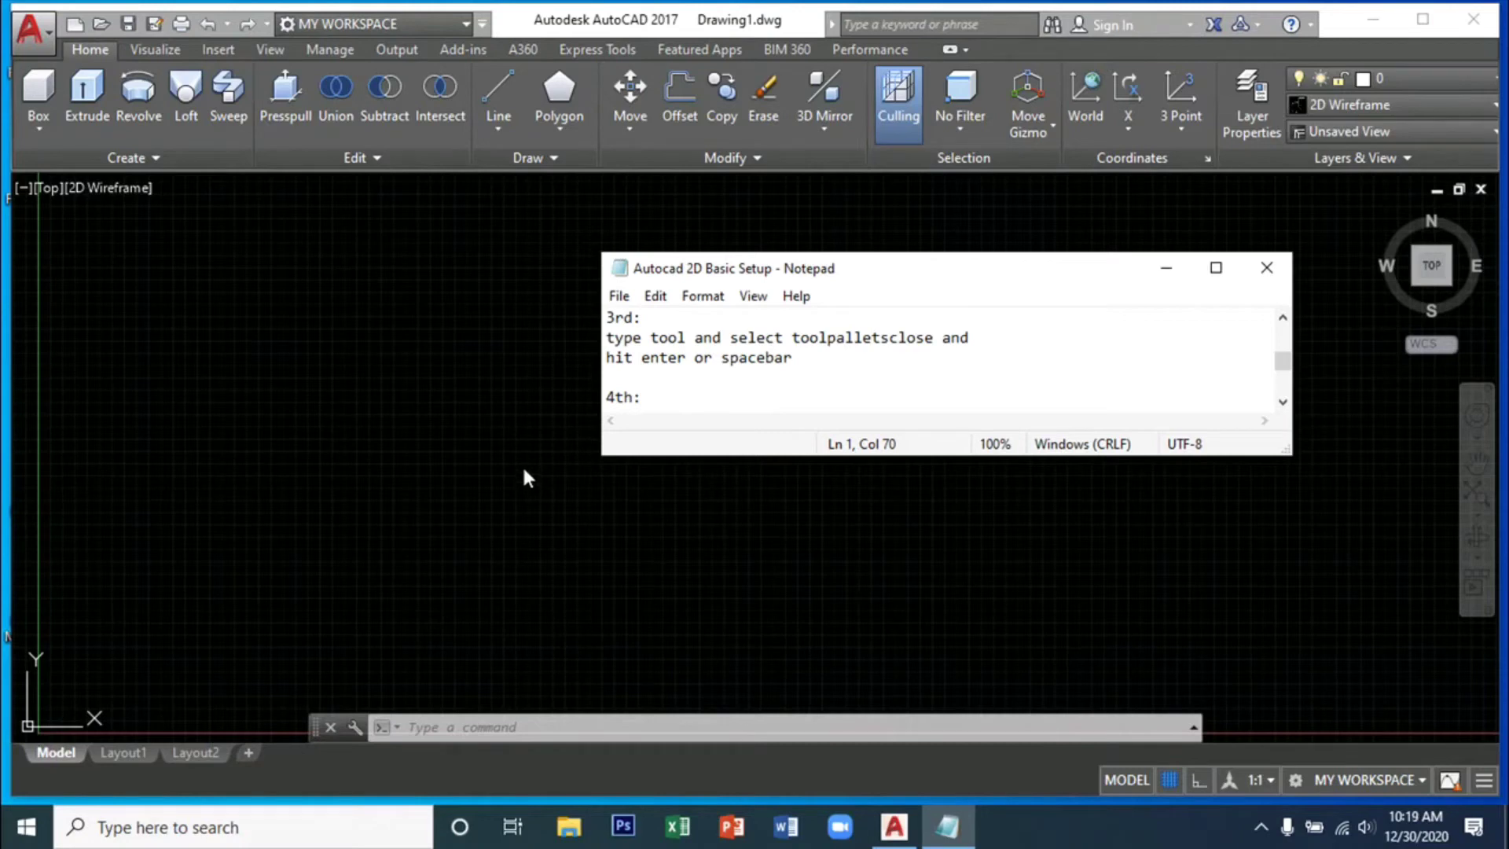
click(1283, 401)
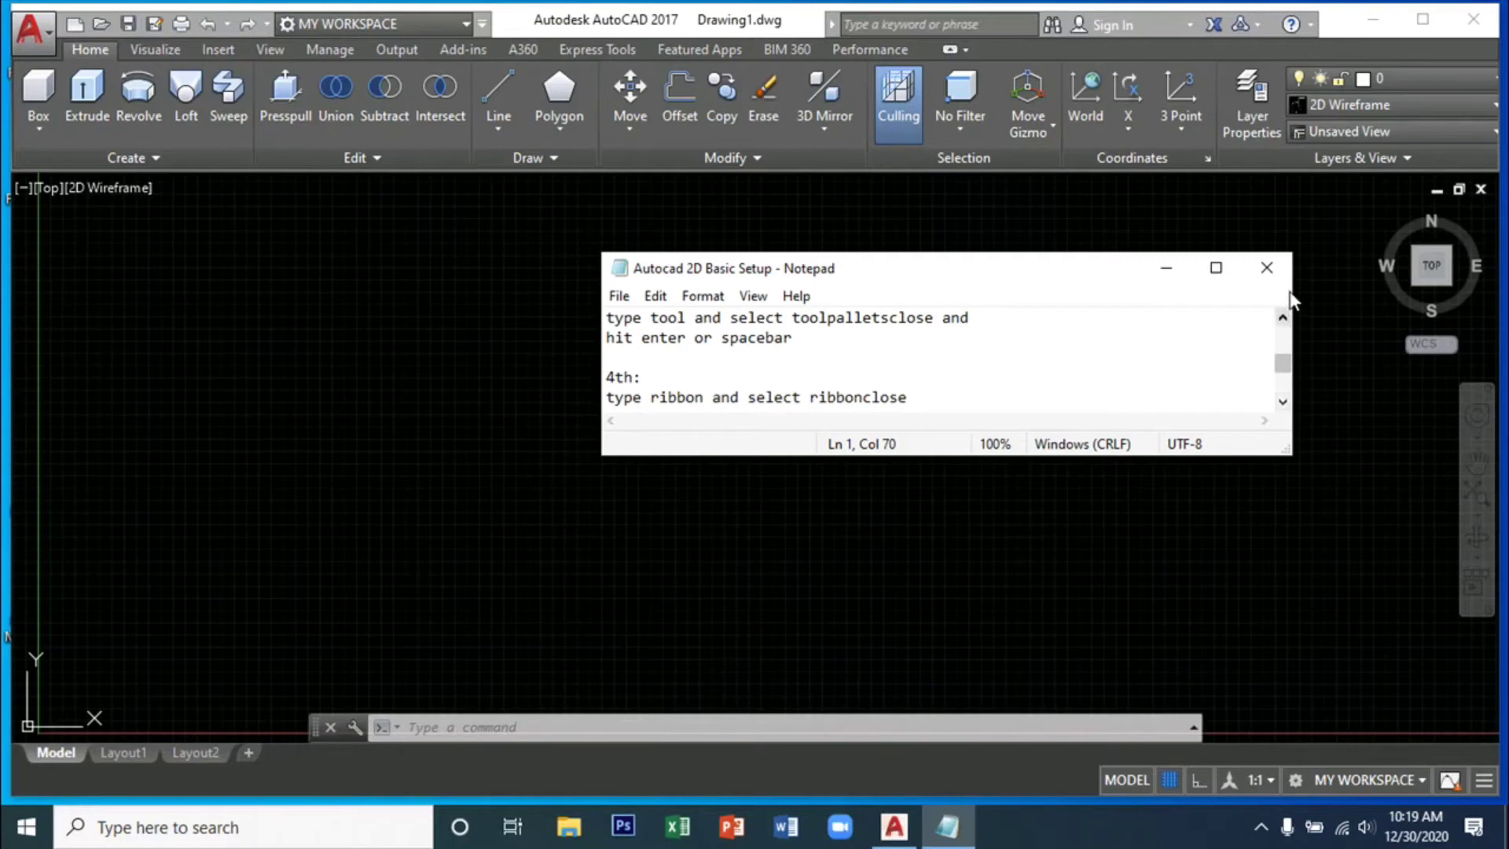
click(1281, 319)
click(1282, 319)
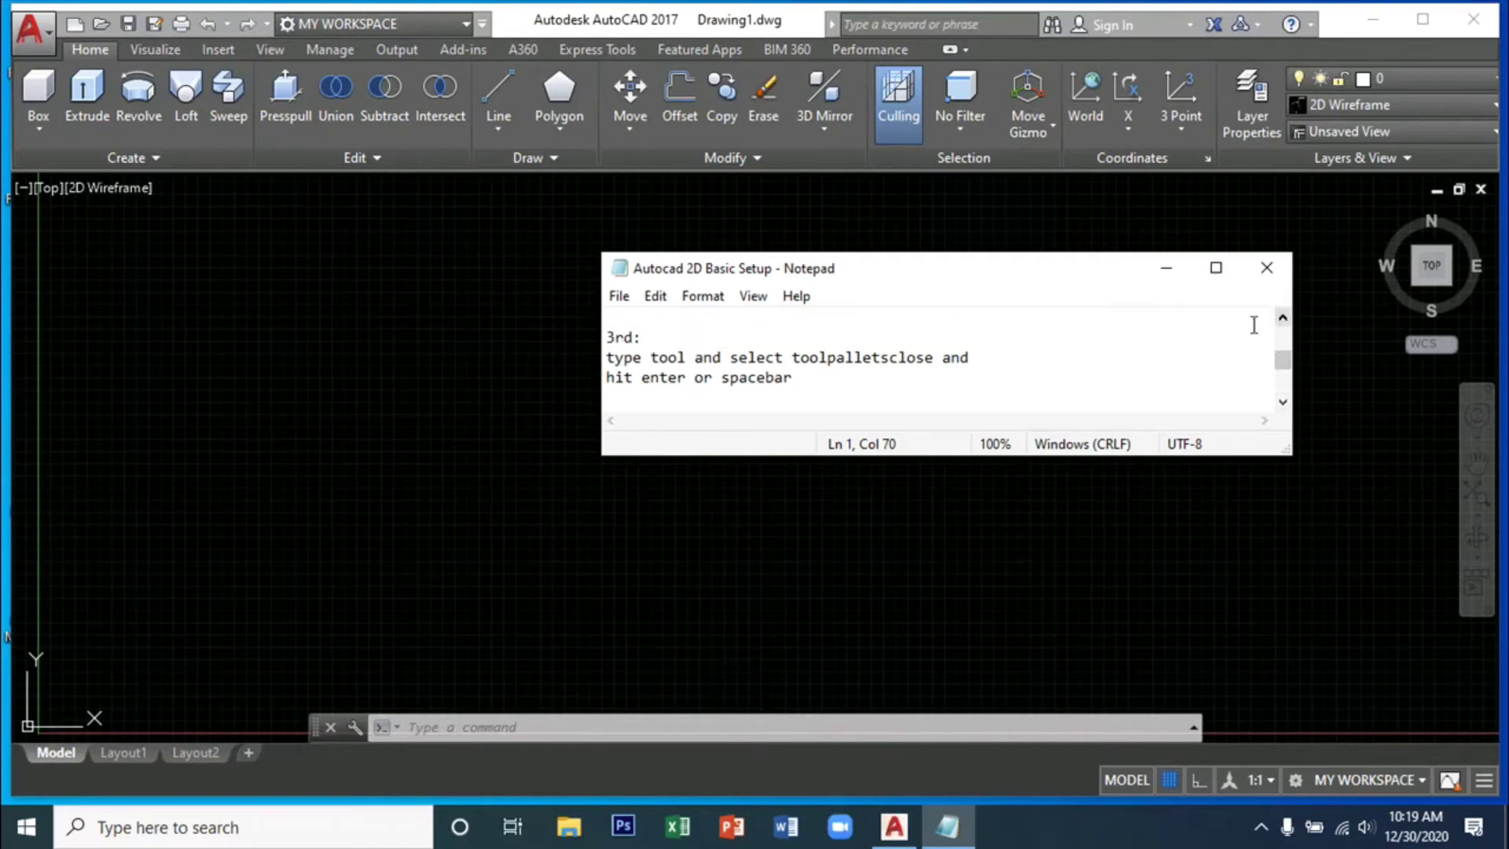
click(545, 528)
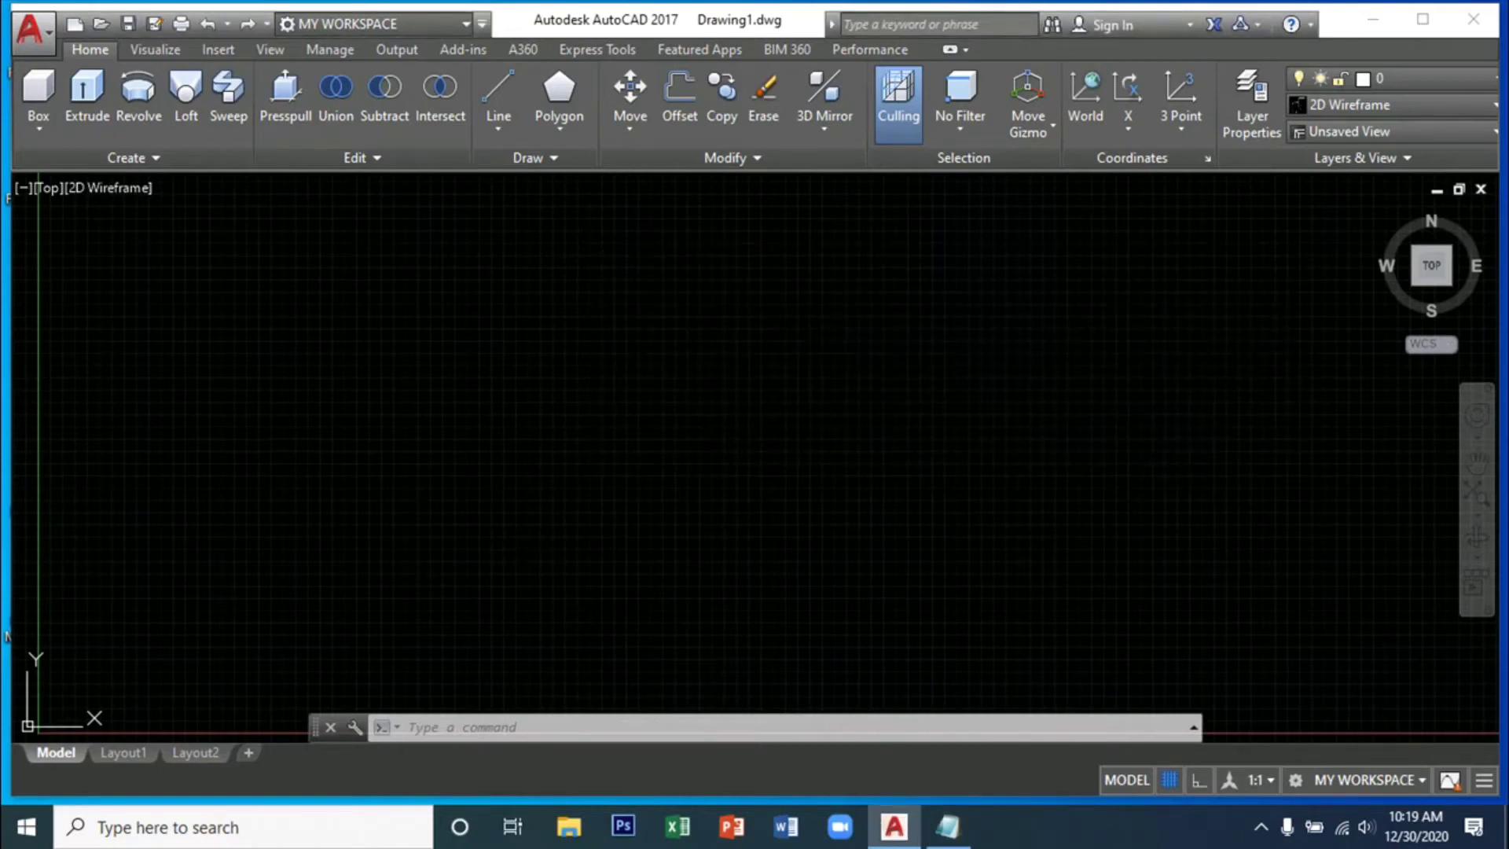
- Run TOOLPALETTESCLOSE from the command-line suggestions, then repeat it once more
text(y)
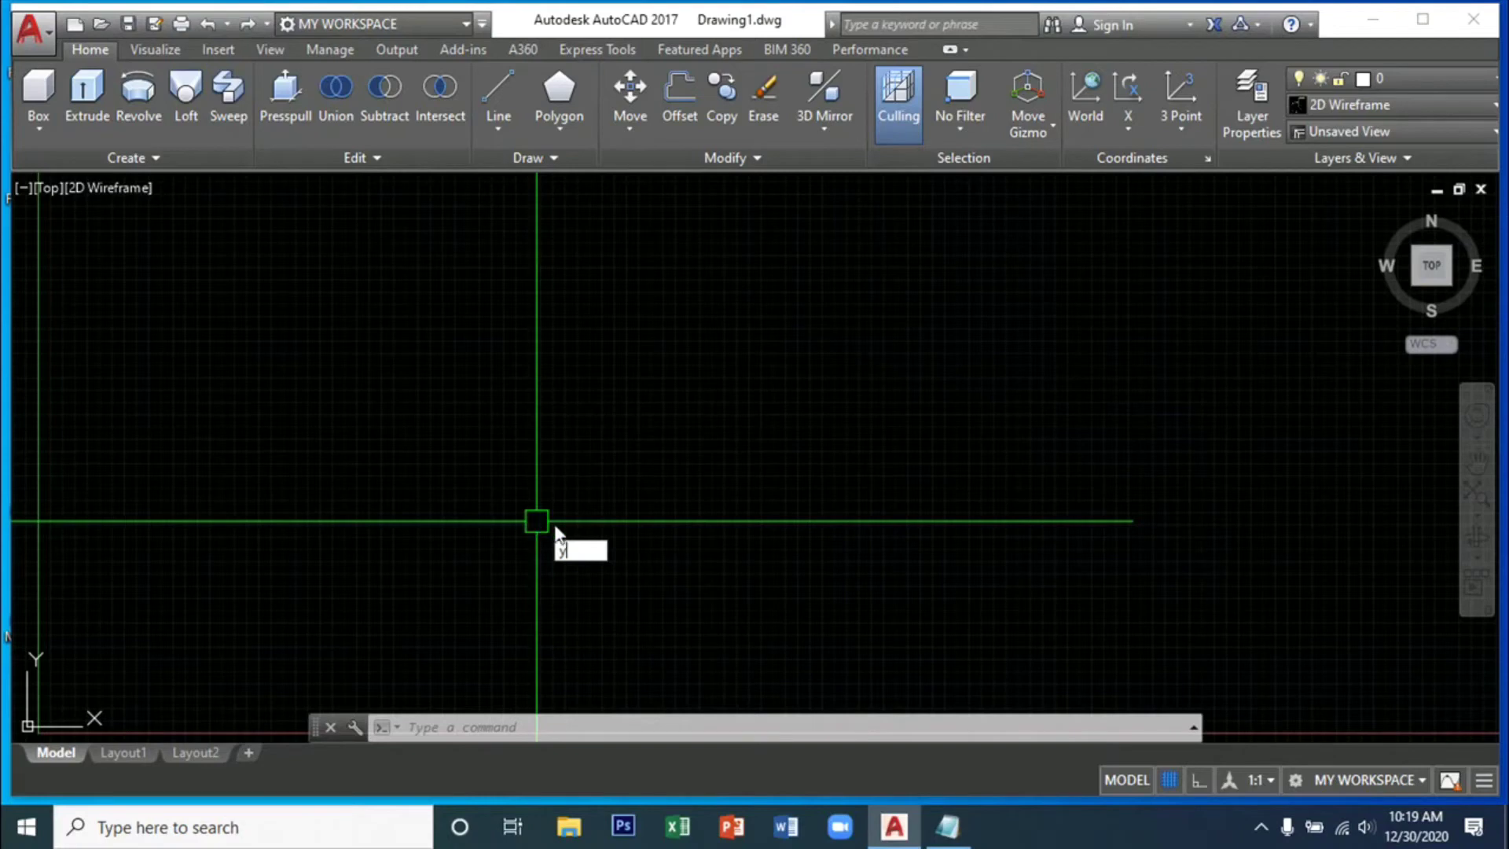
text(o)
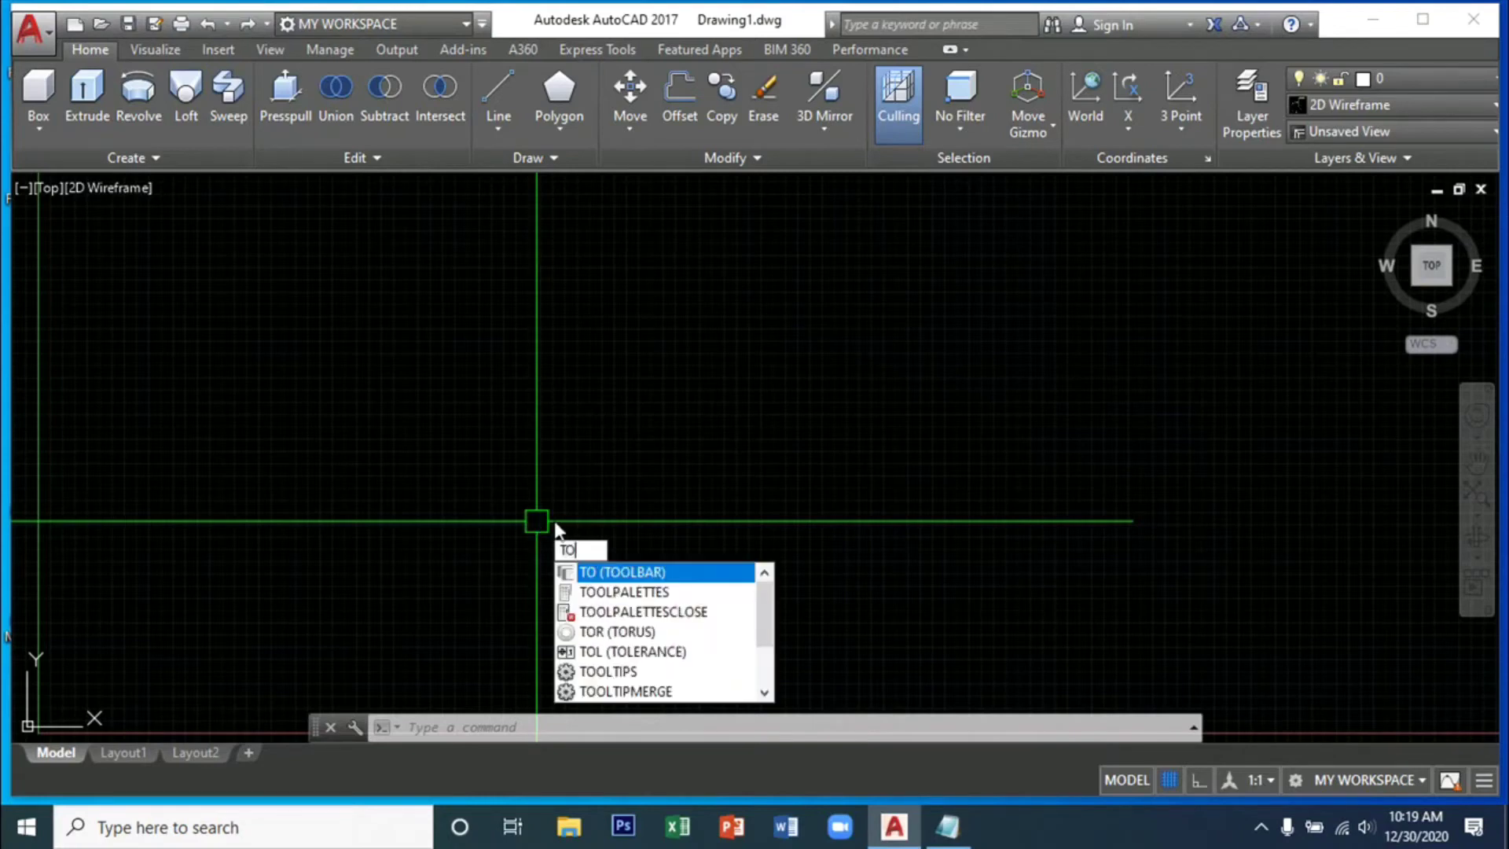
click(627, 610)
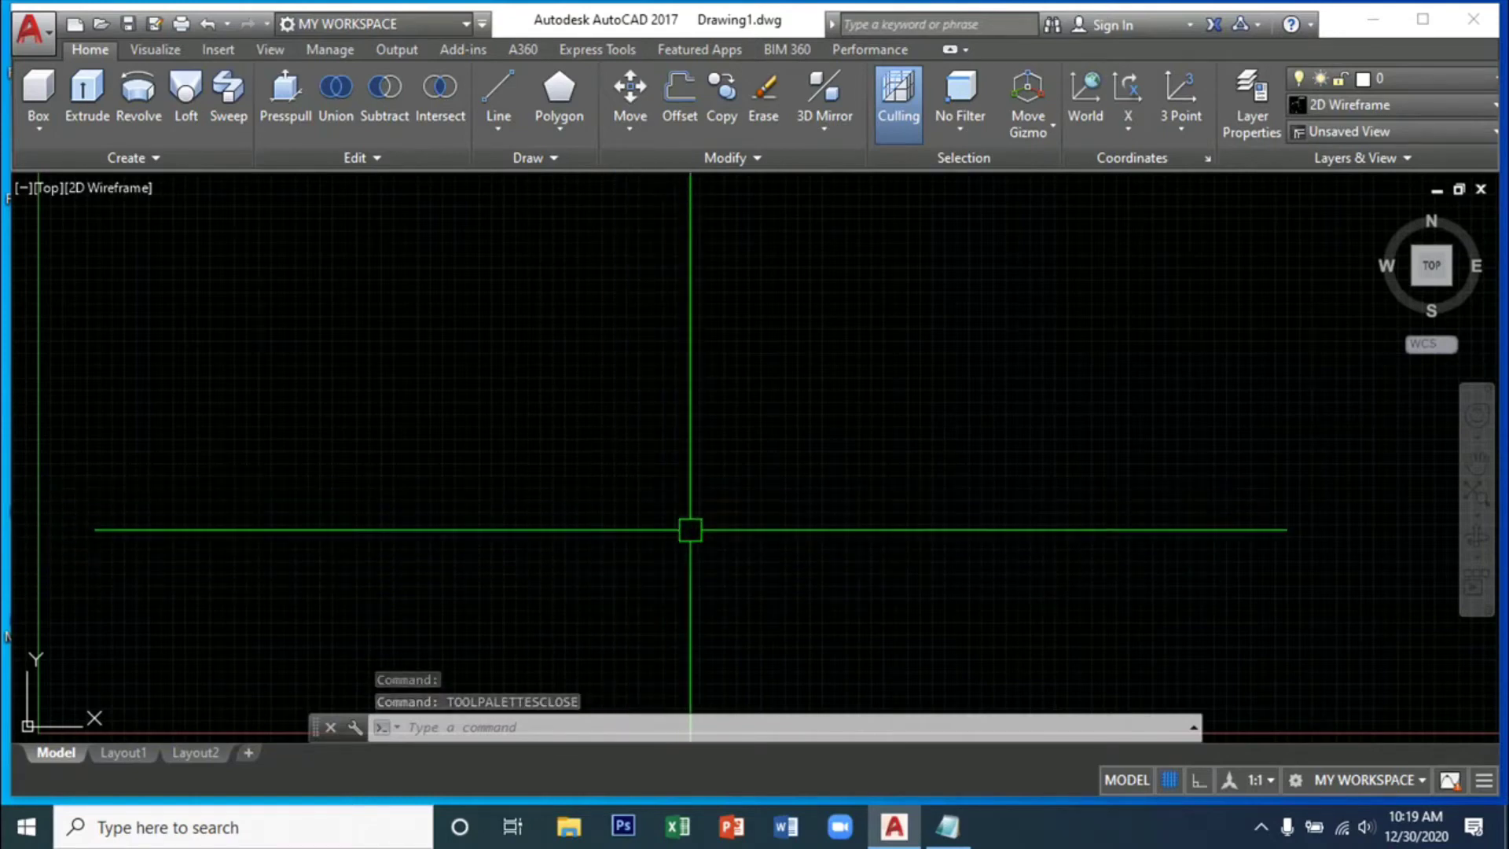
key(Return)
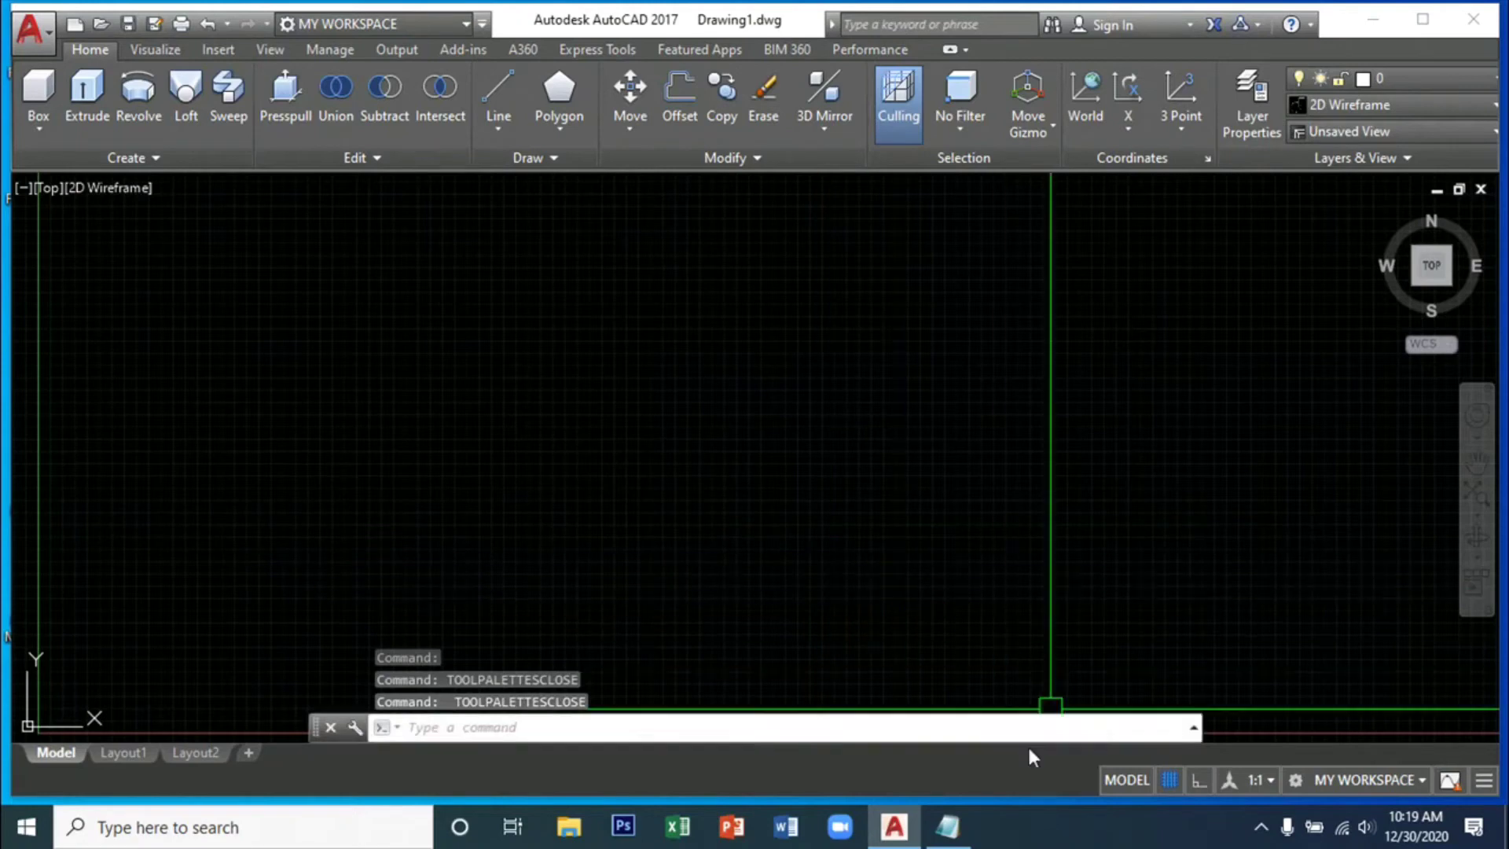
- Read step 4 in the Notepad setup notes and return to the AutoCAD drawing
click(948, 826)
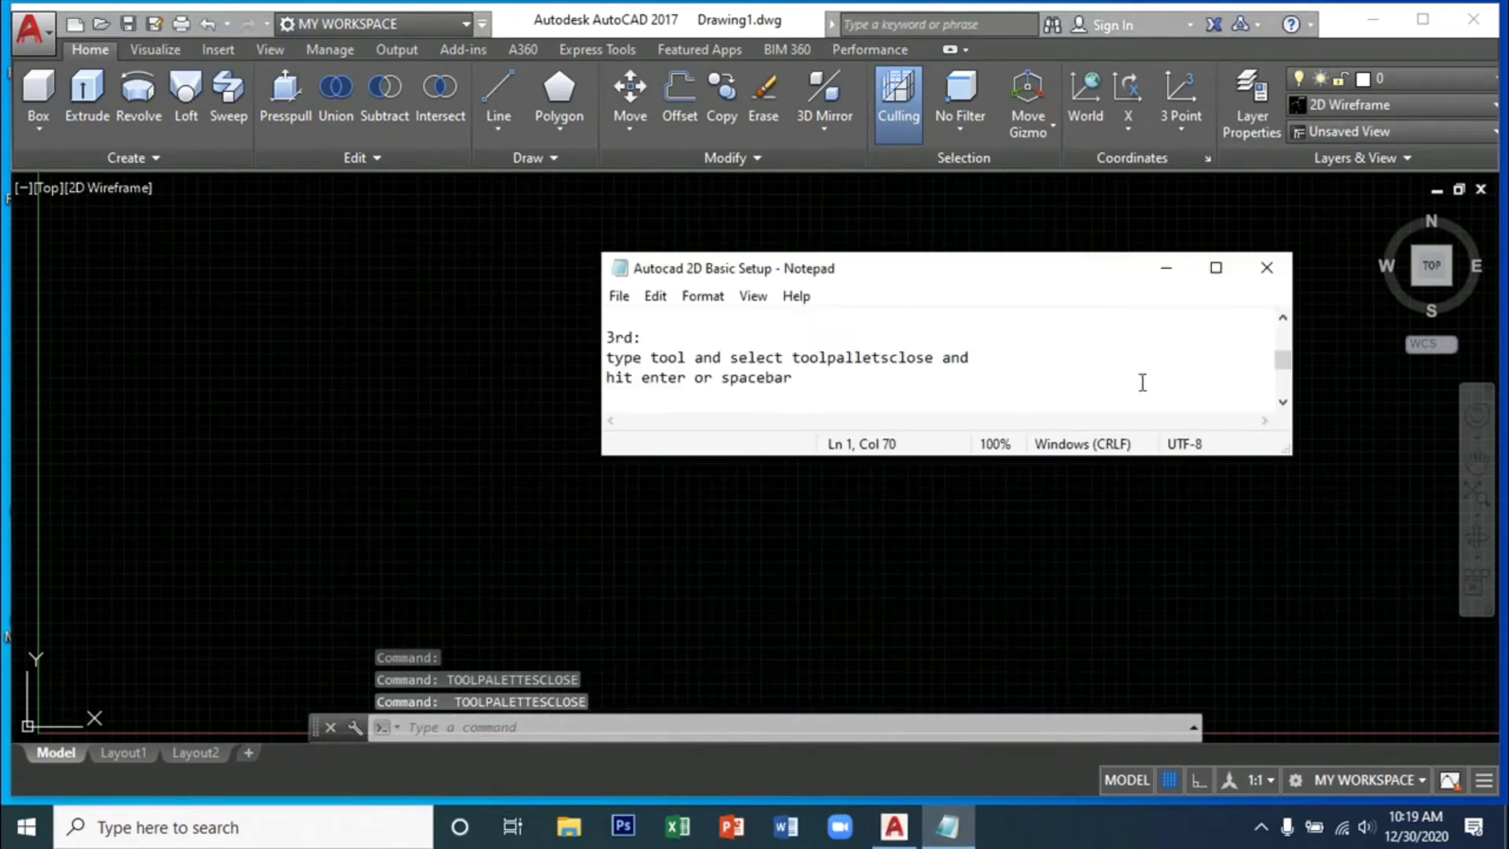
click(1283, 404)
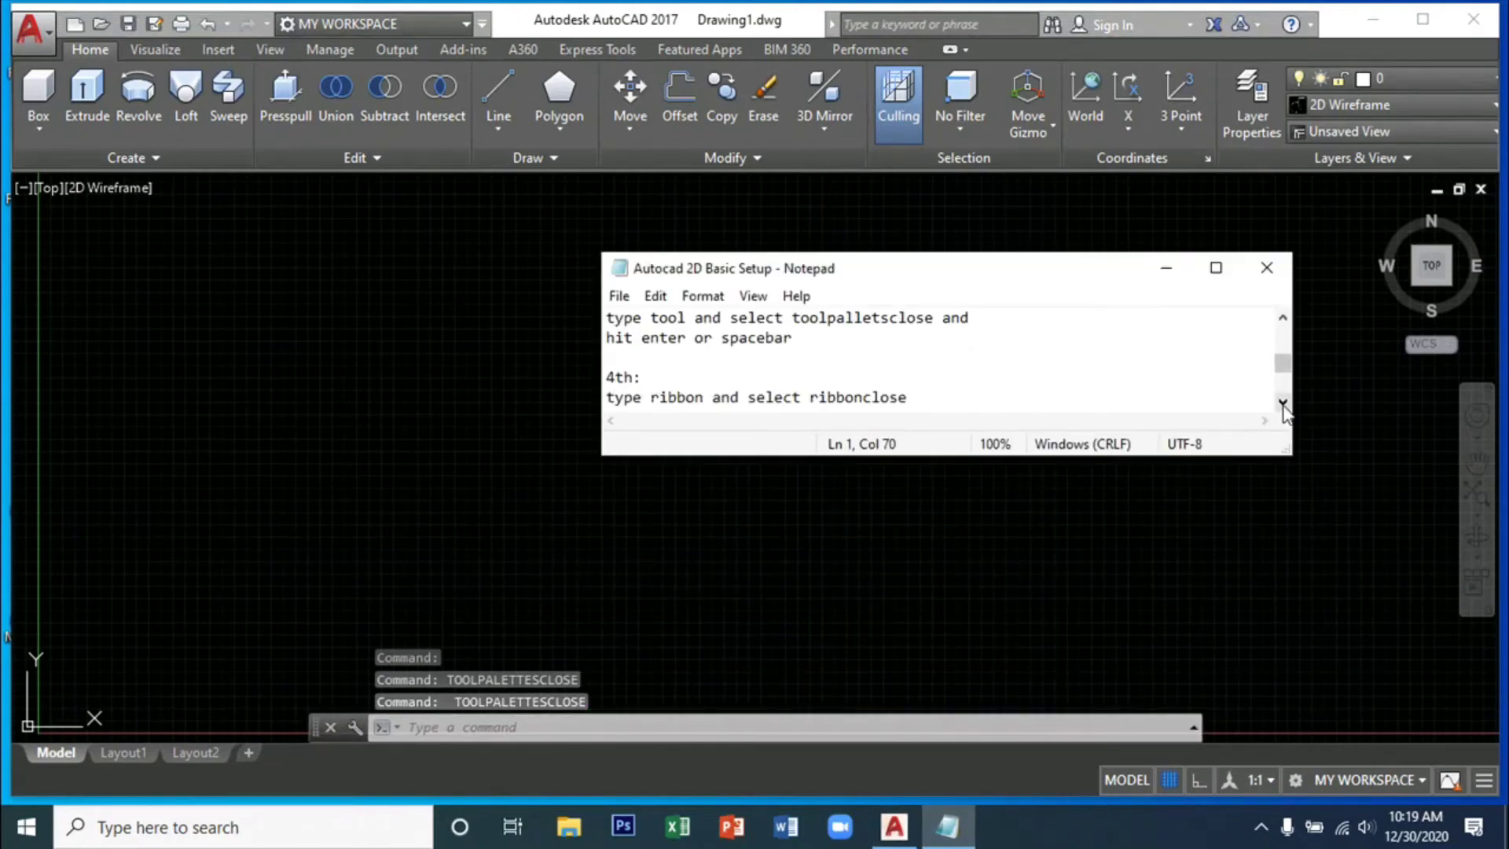
click(1283, 404)
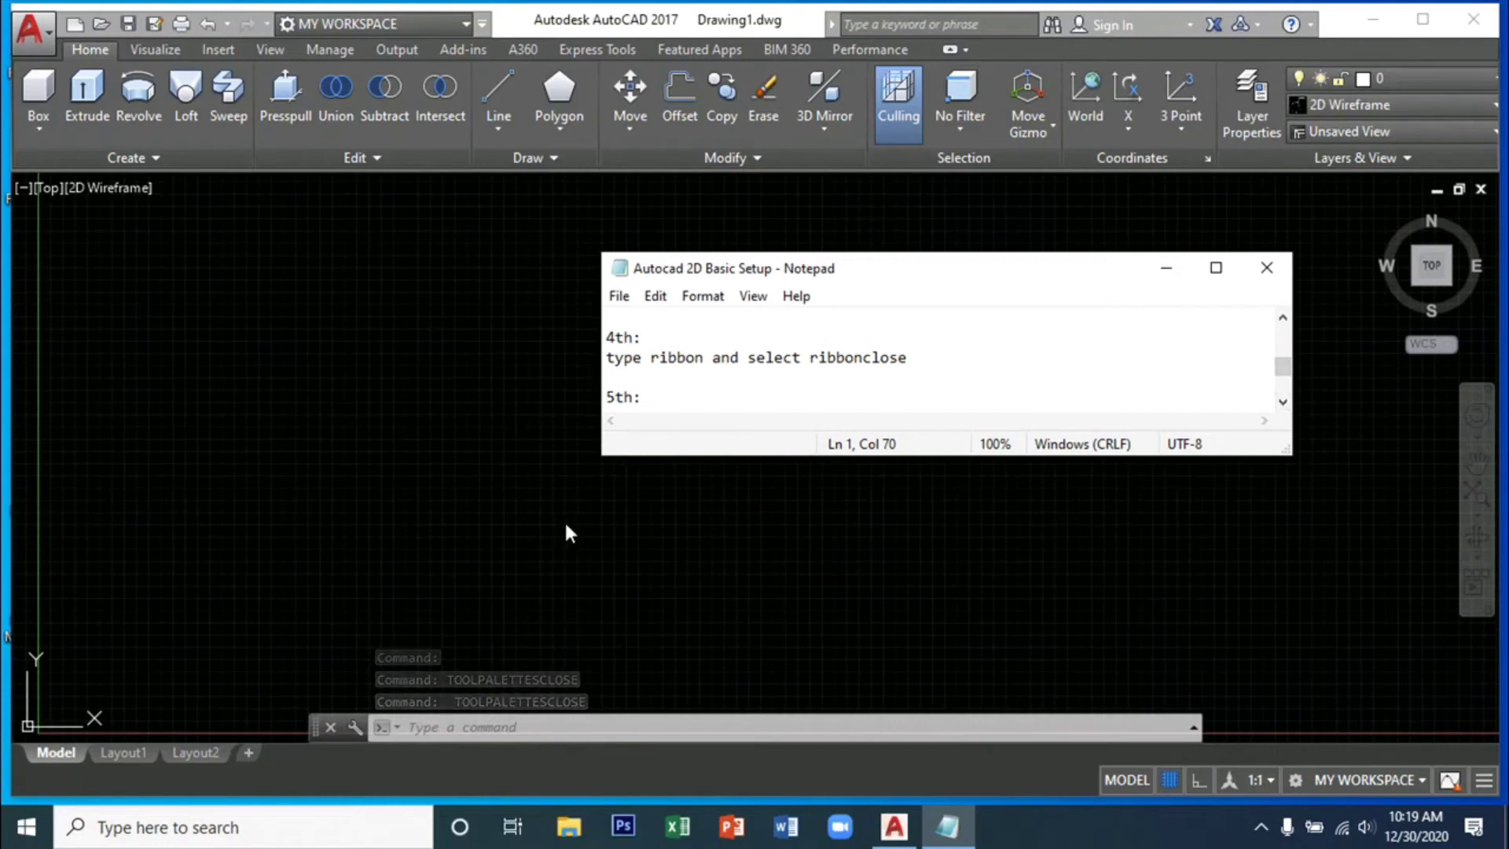
click(570, 490)
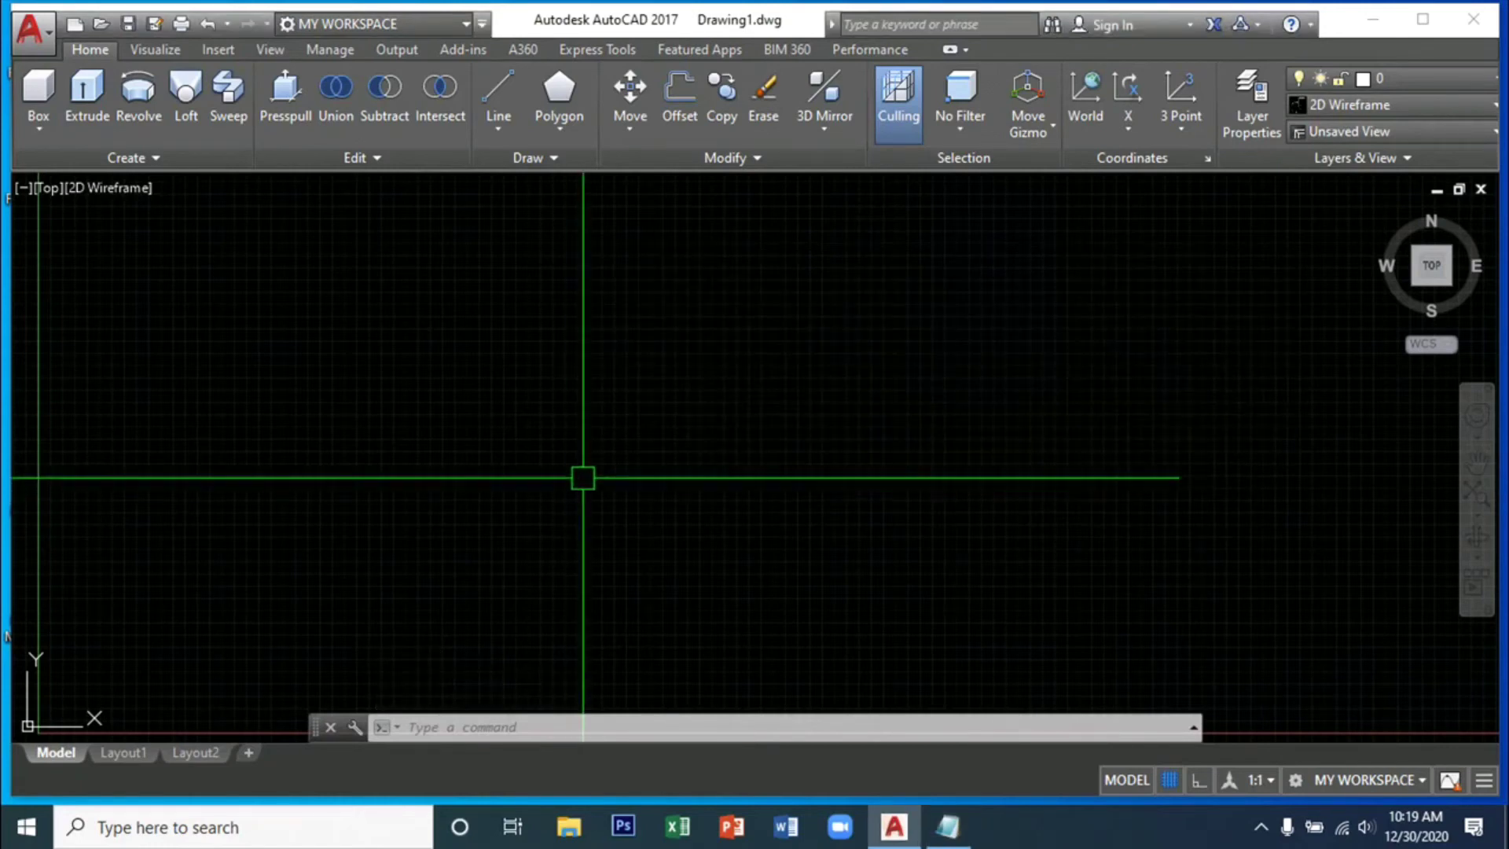
- Run RIBBONCLOSE via the RIB command to hide the ribbon
text(RIBBONCLOSE)
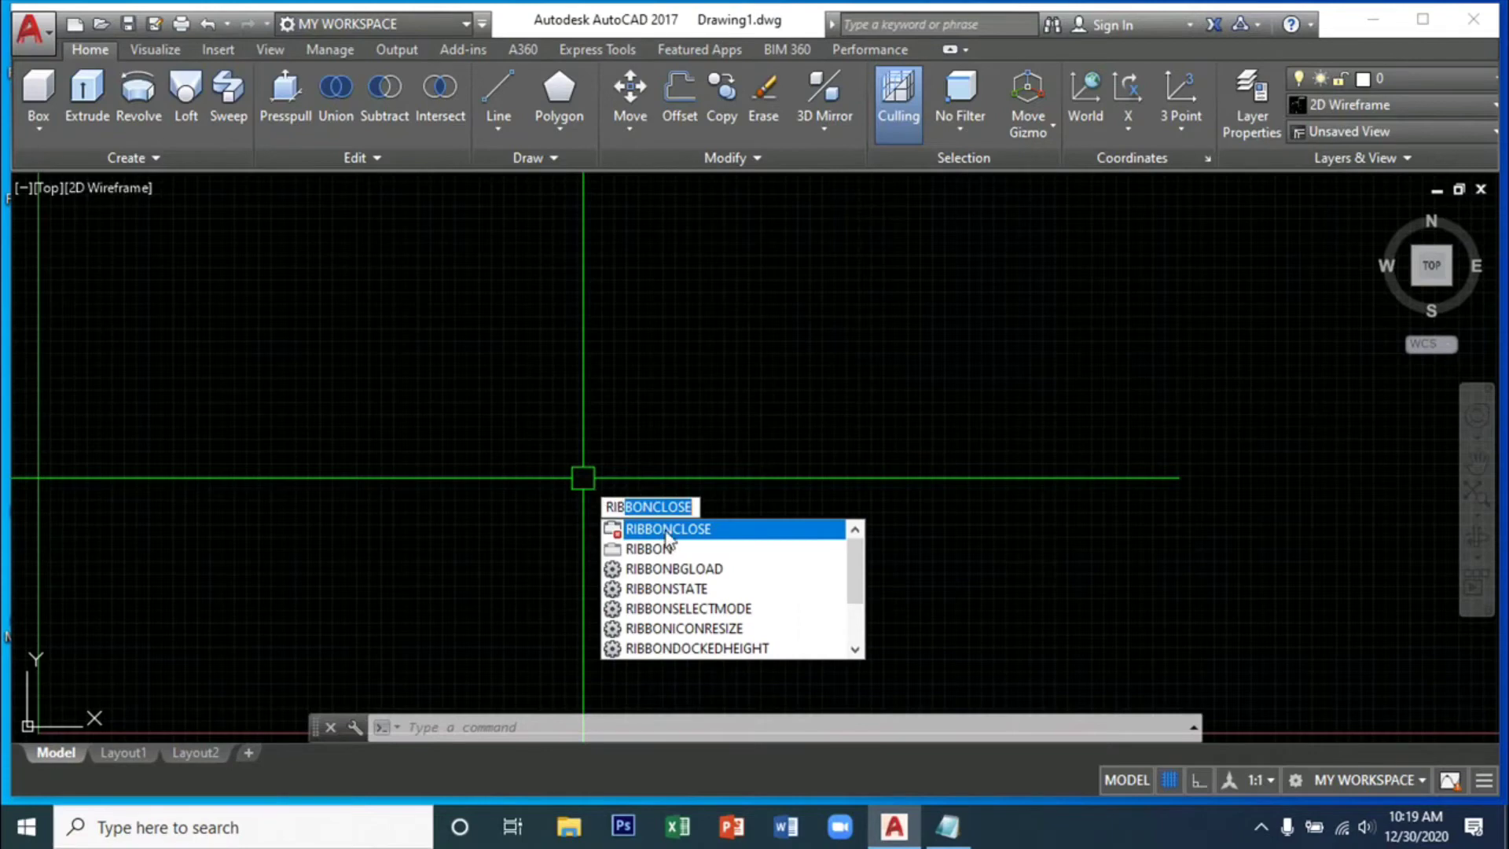
key(Return)
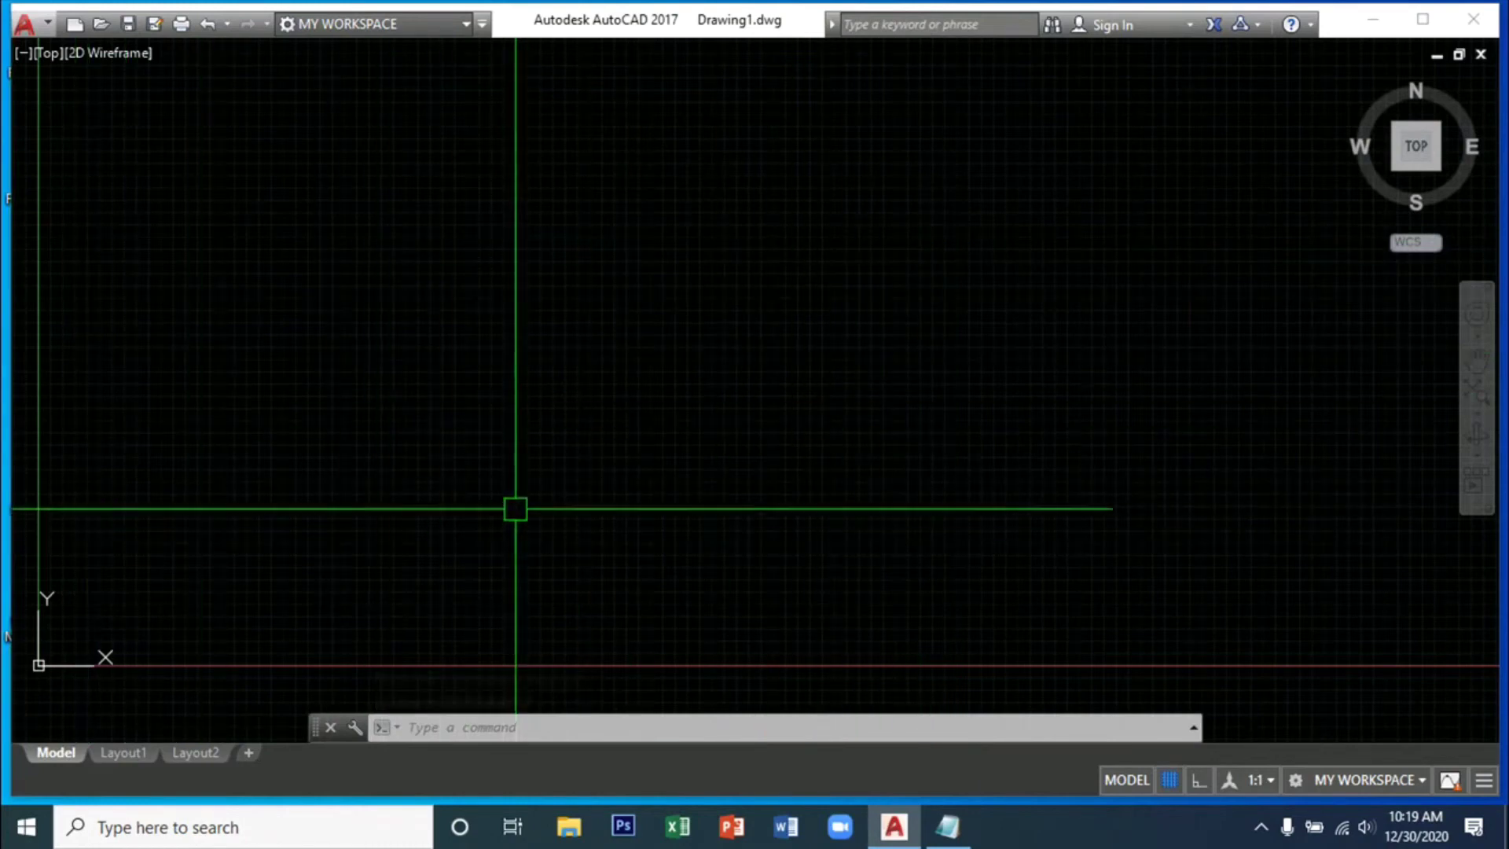
scroll(501, 484, up, 2)
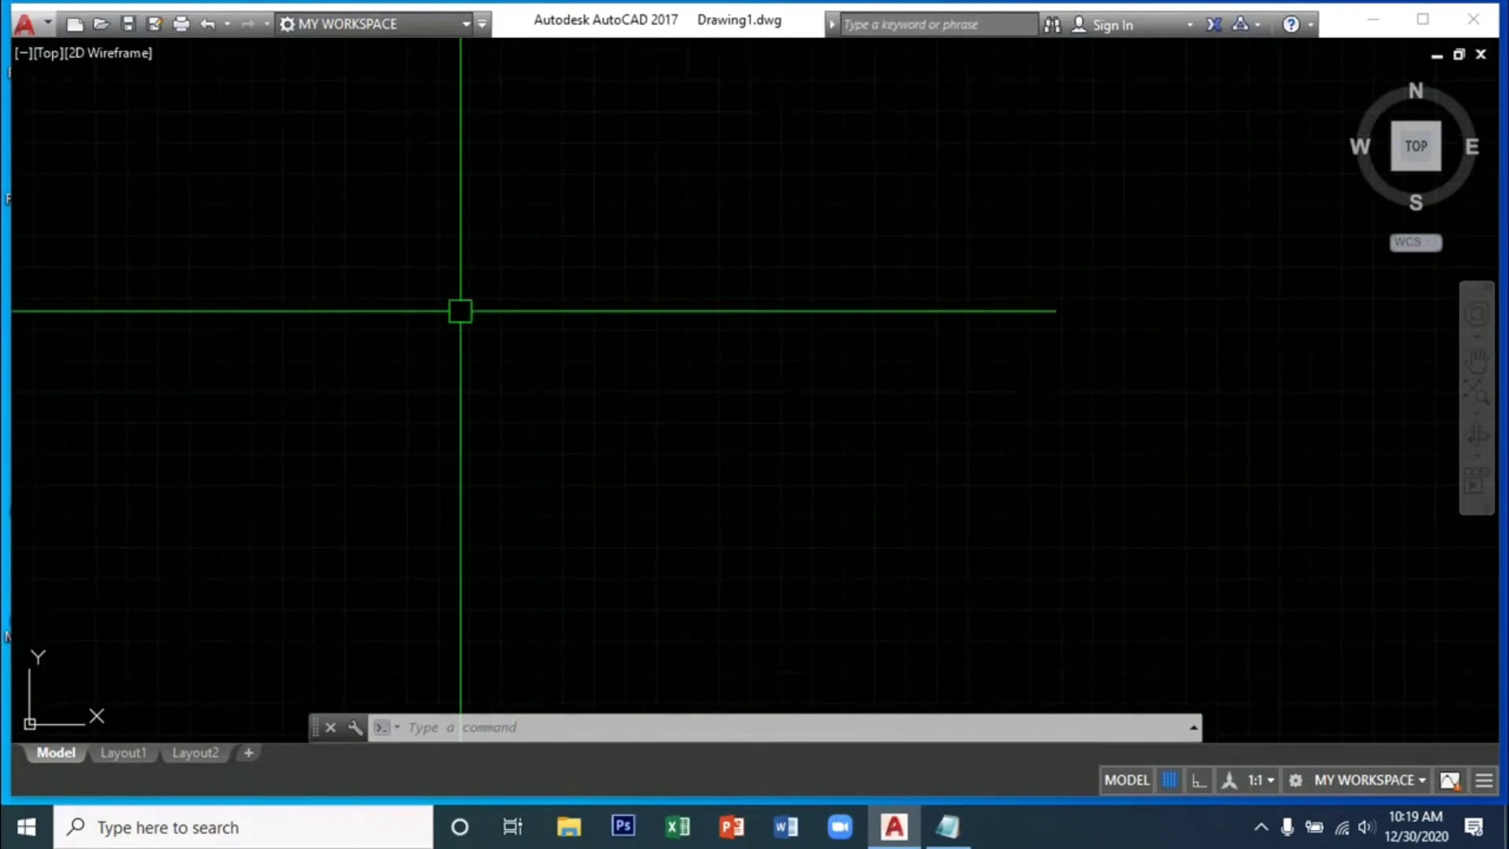
- Scroll the Notepad setup notes to step 5 about the menu bar
click(950, 829)
click(1283, 403)
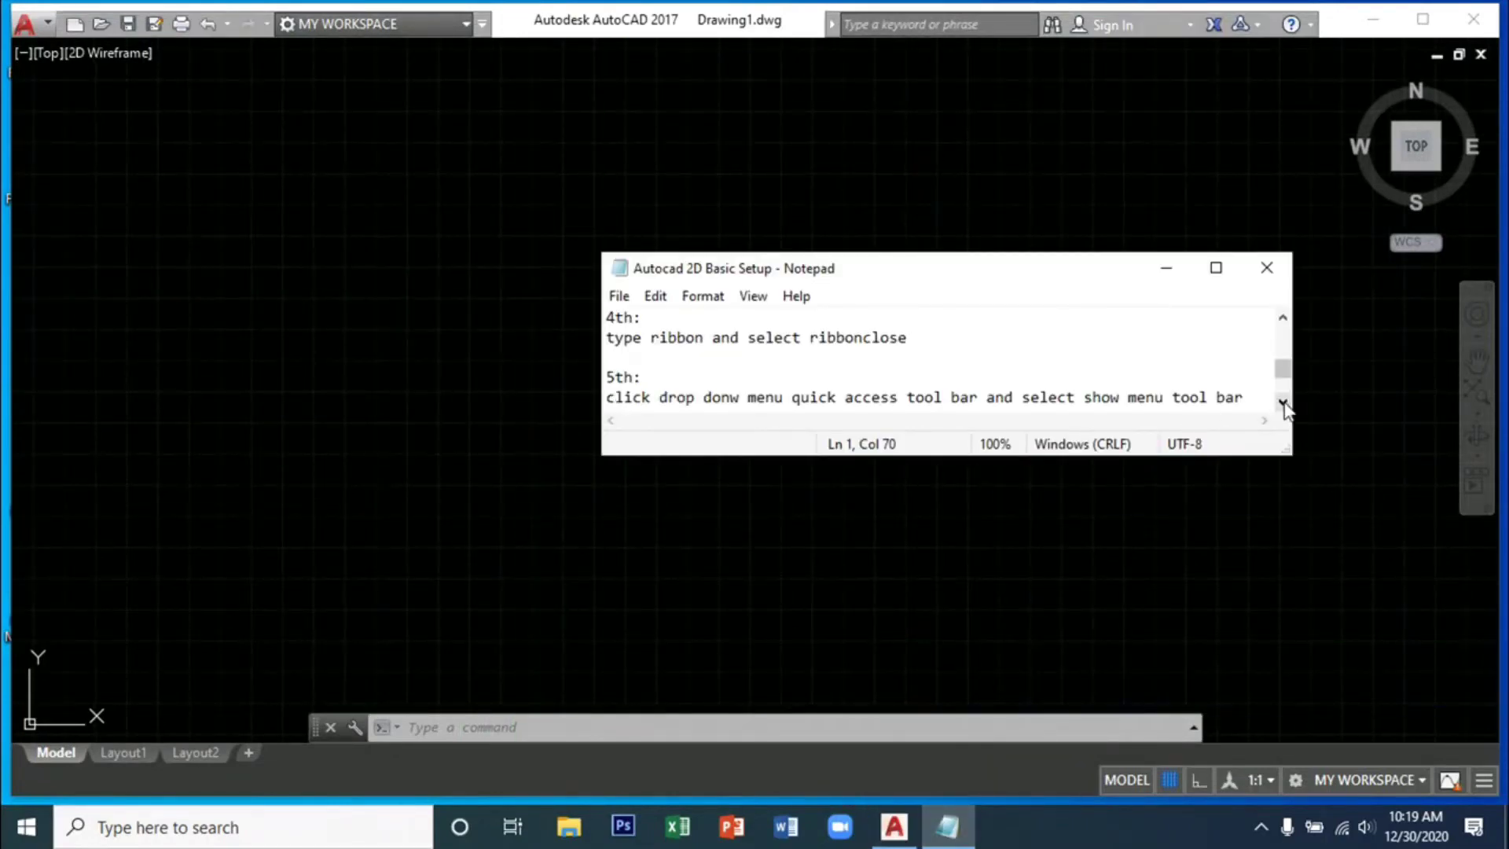
click(1282, 403)
click(1282, 403)
click(1283, 403)
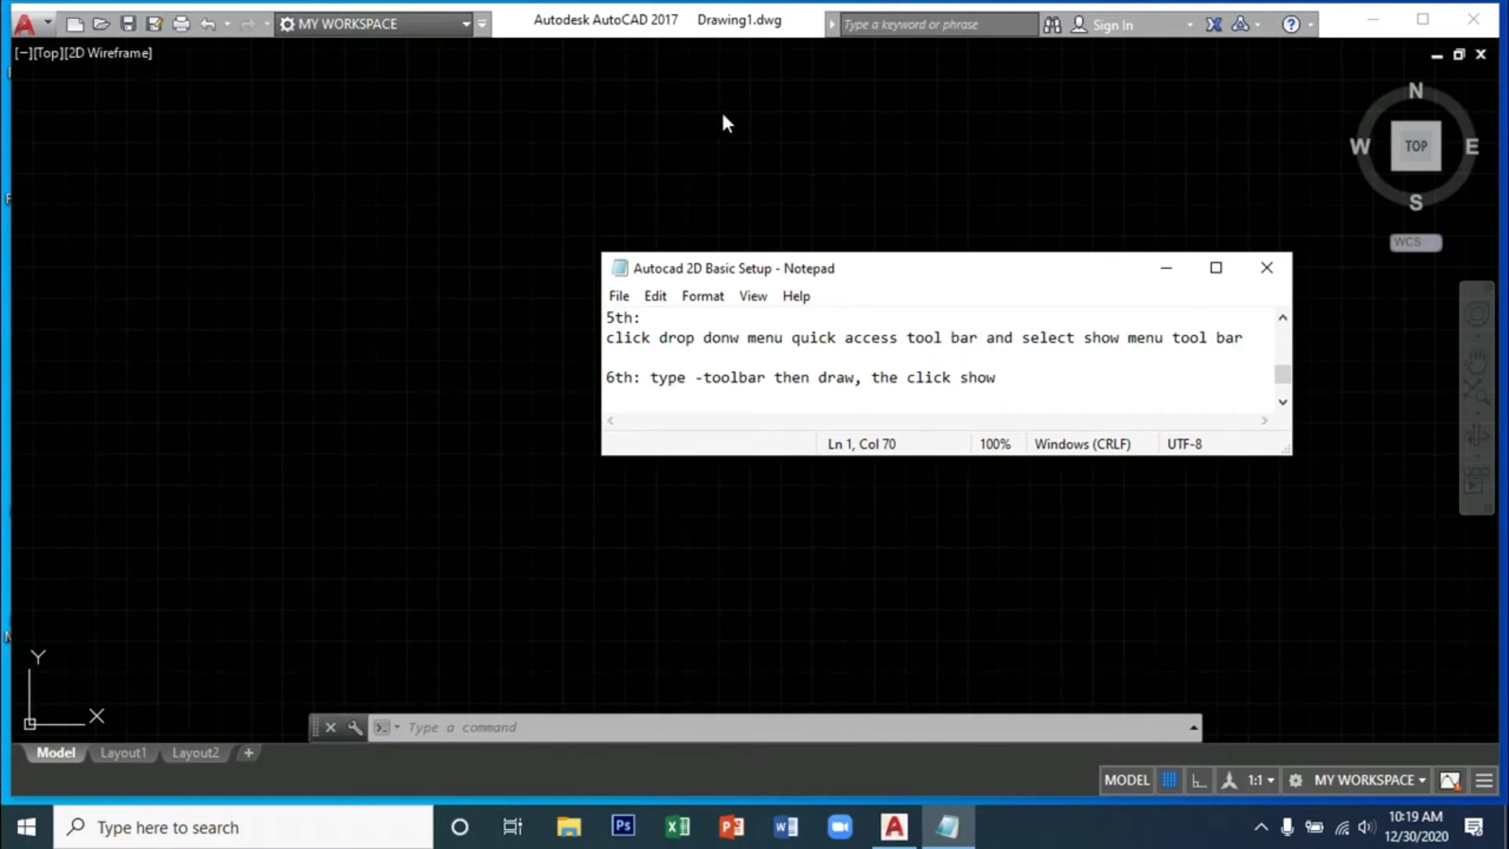
- Turn on Show Menu Bar from the Quick Access Toolbar dropdown
click(481, 23)
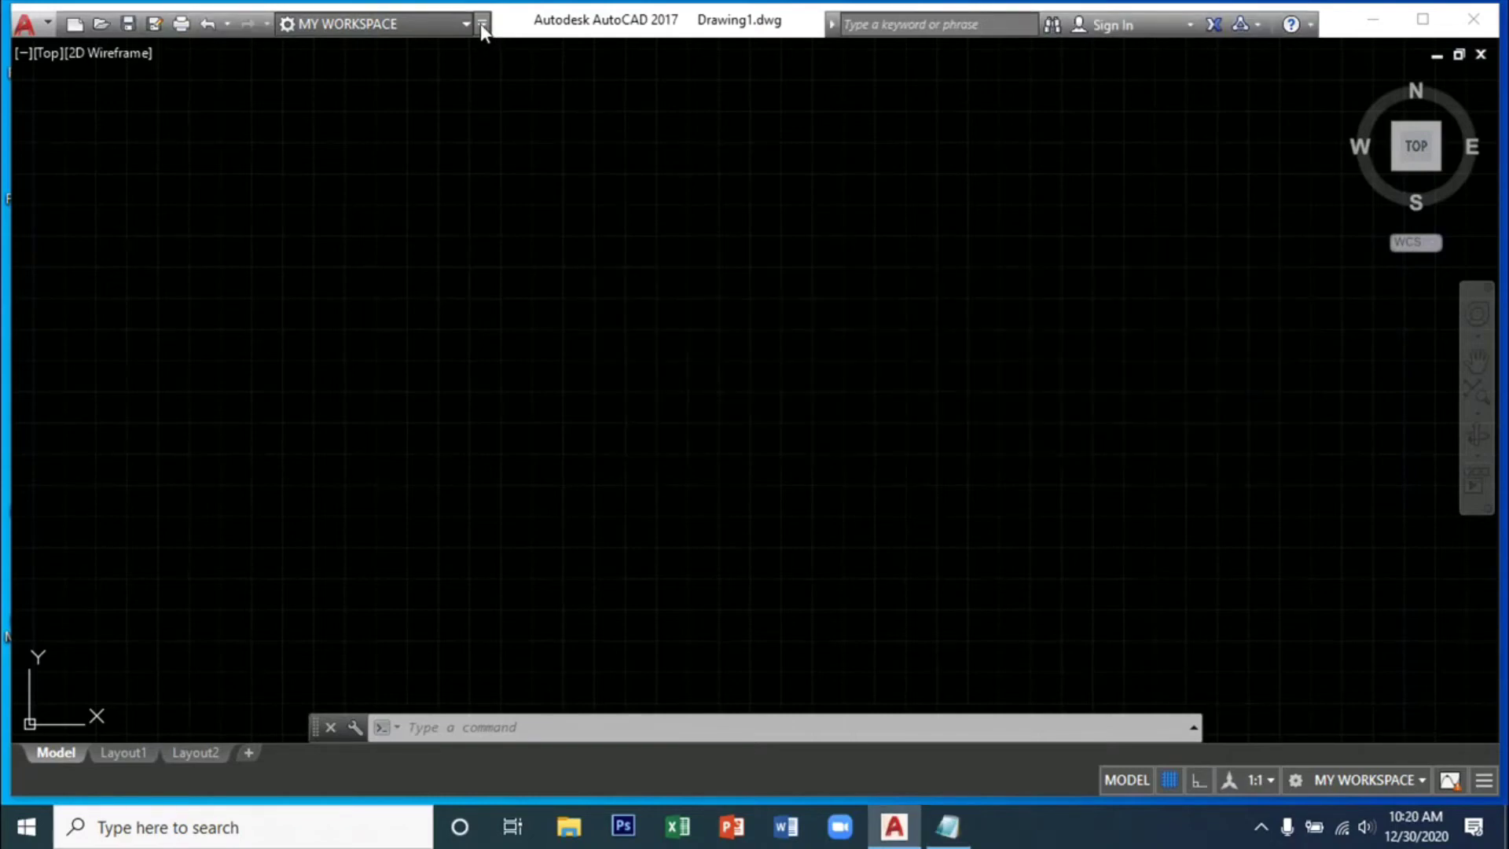
click(480, 24)
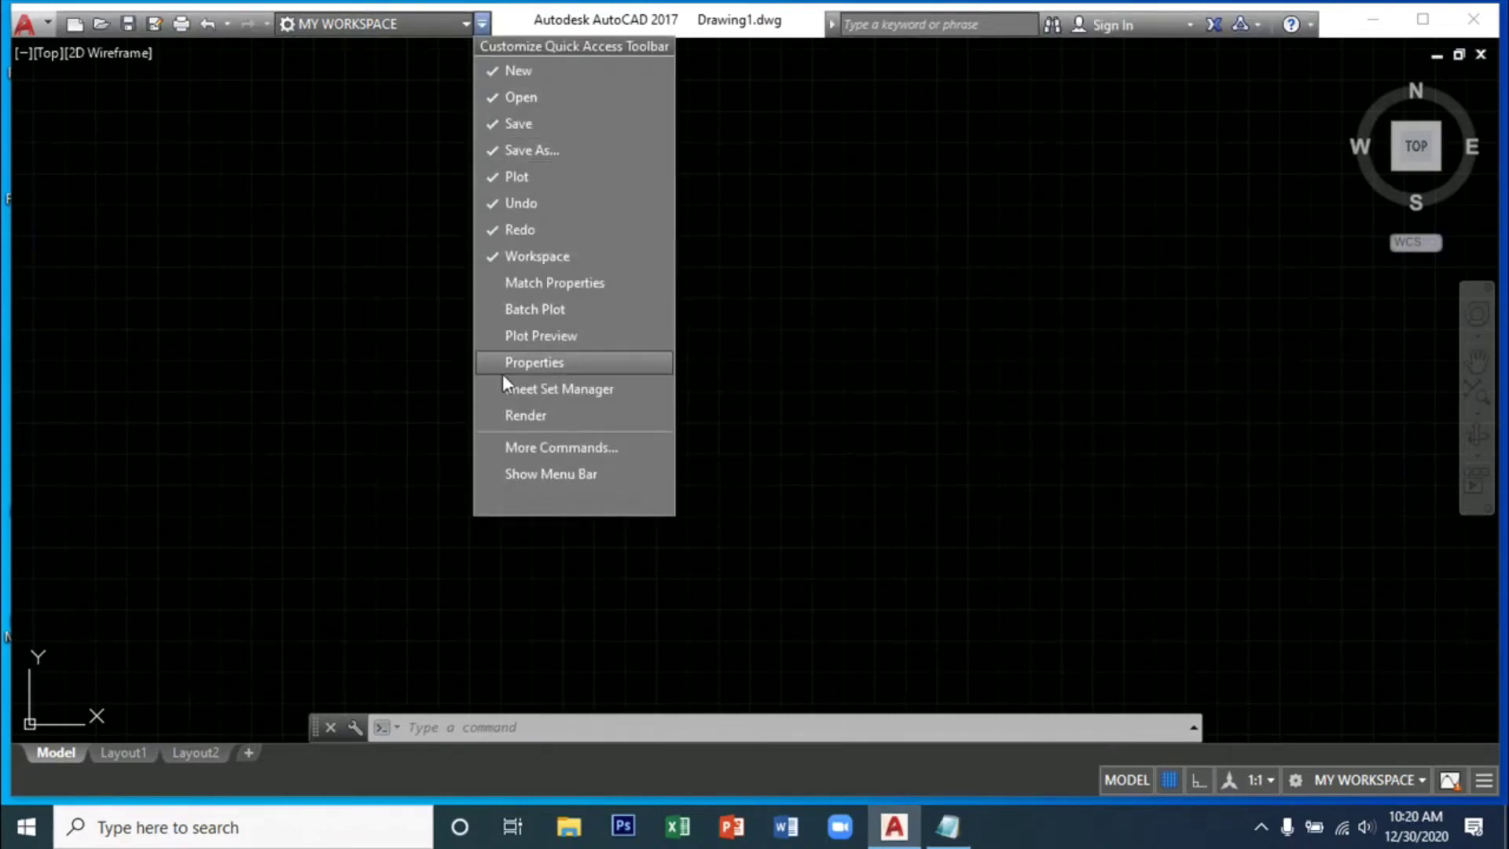
click(525, 476)
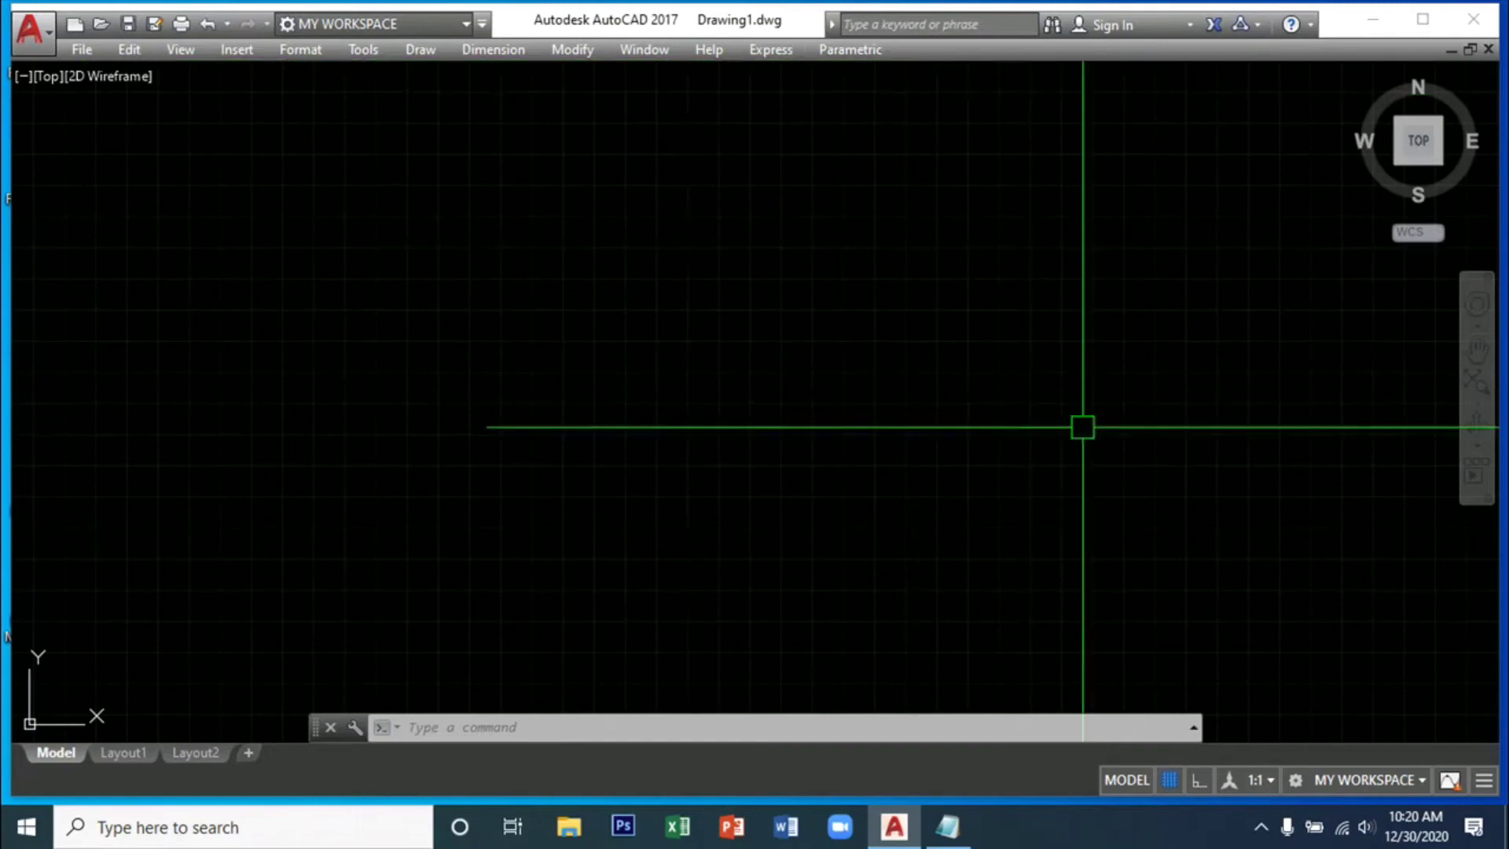
- Check the setup notes, then return focus to the AutoCAD drawing area
click(949, 827)
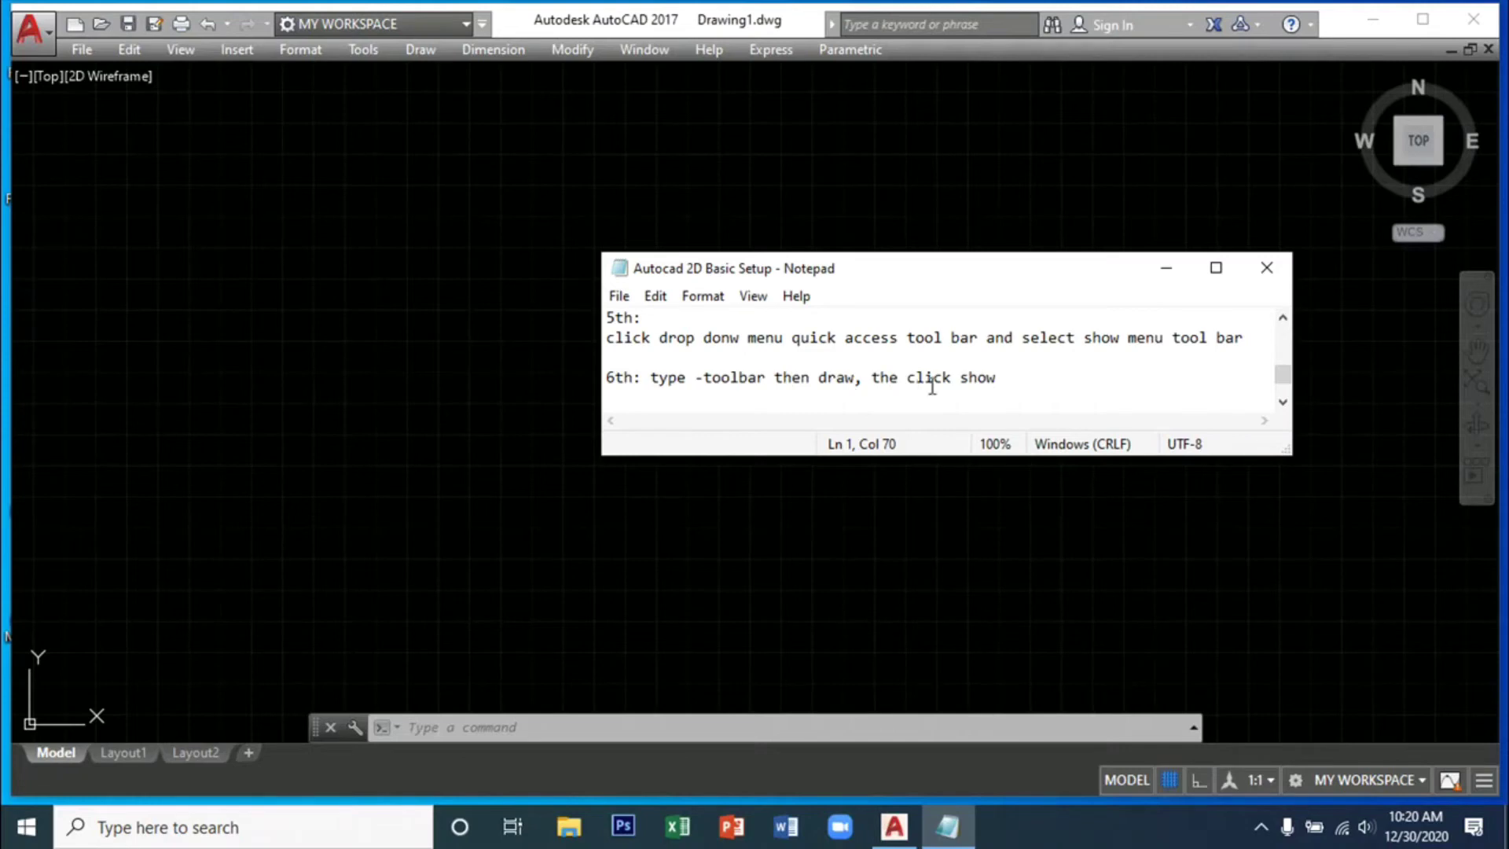
click(629, 479)
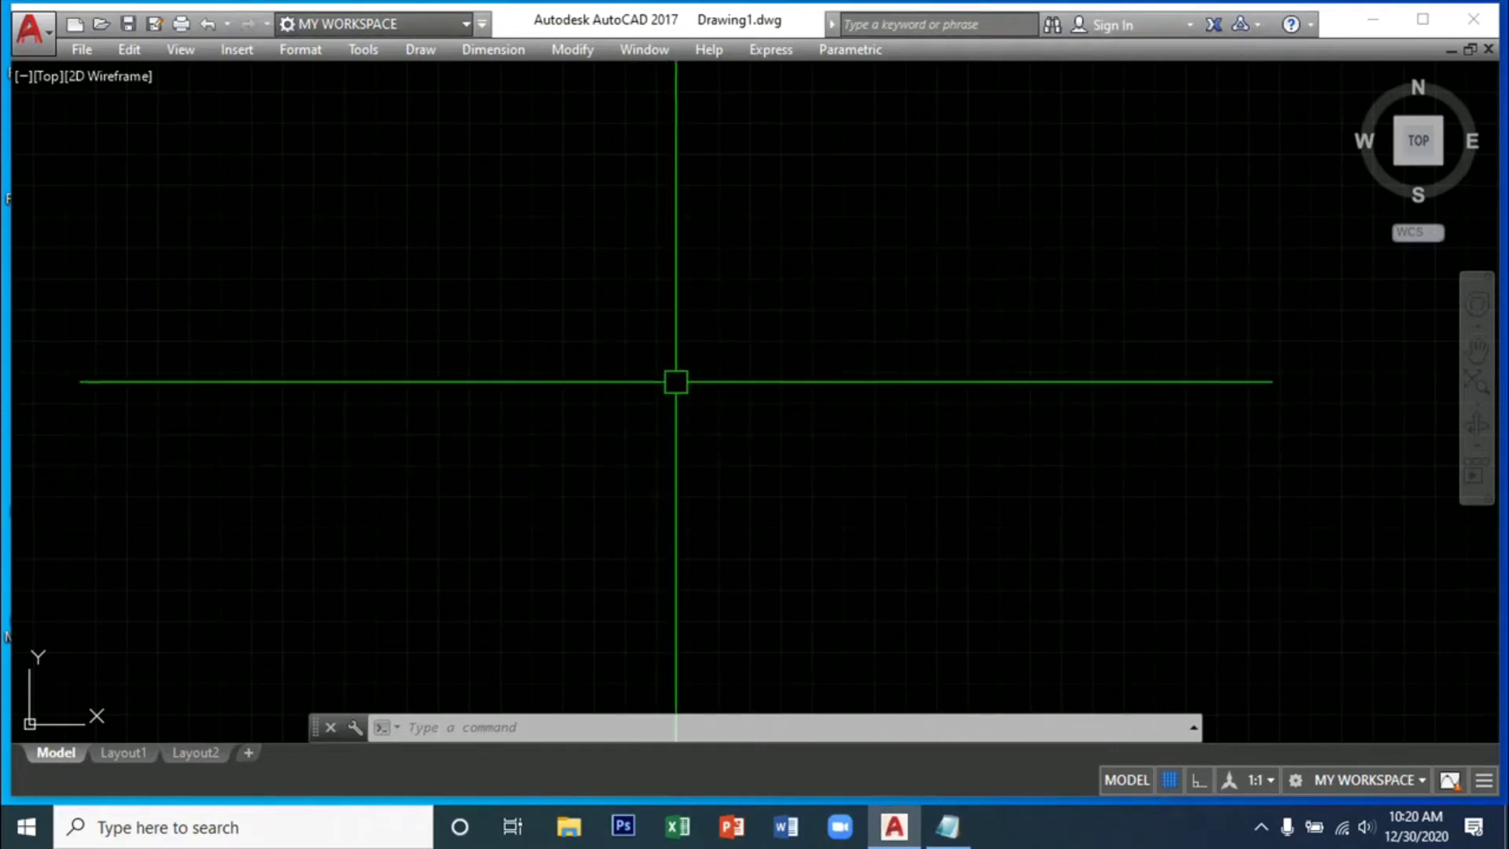
click(691, 361)
click(696, 361)
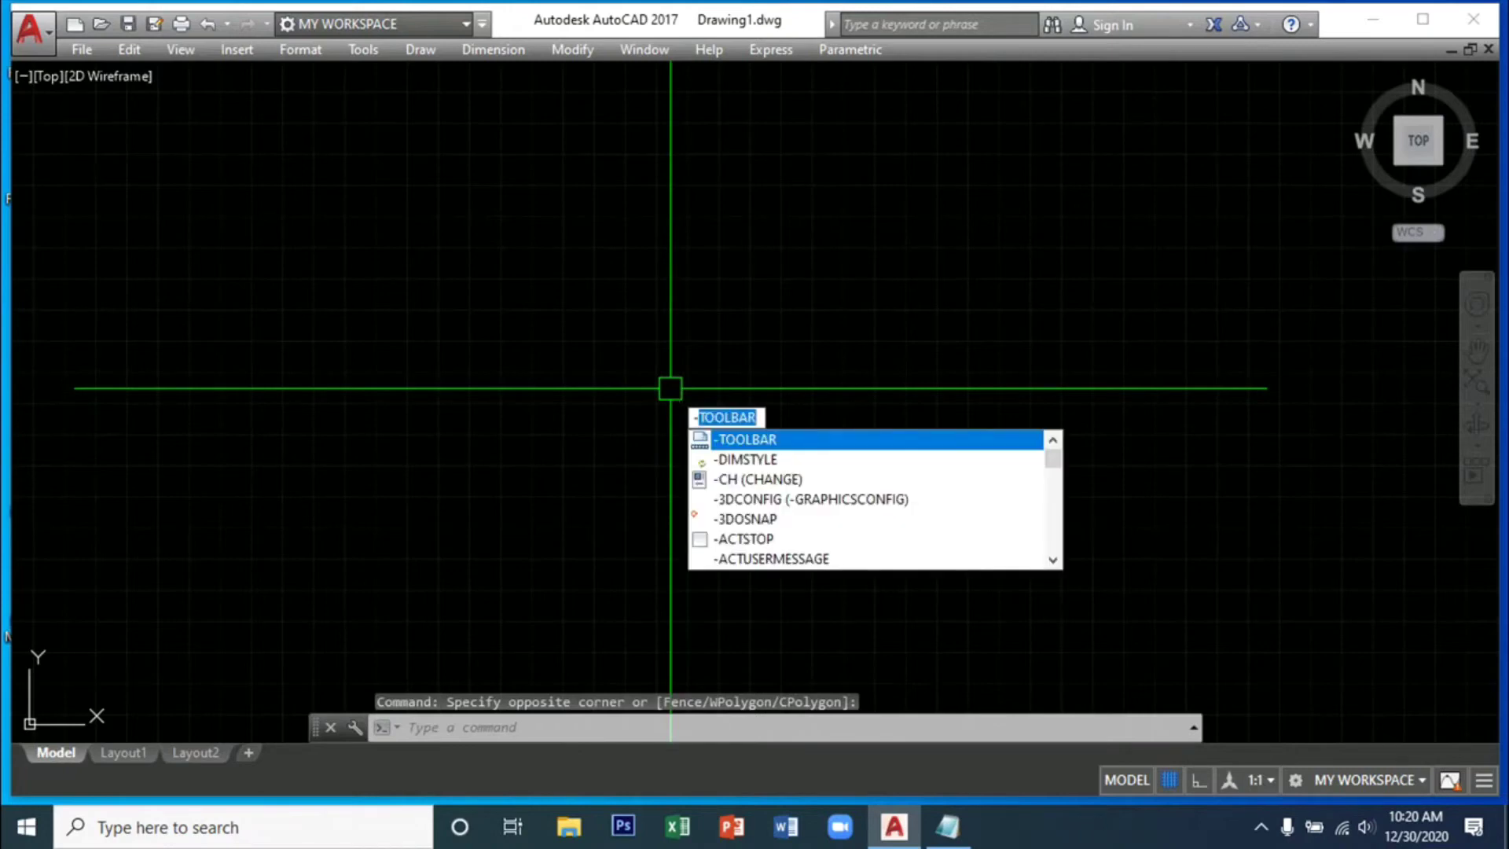
- Show the Draw toolbar using -TOOLBAR, draw, Show, and drag it higher over the drawing
text(T)
key(Down)
key(Return)
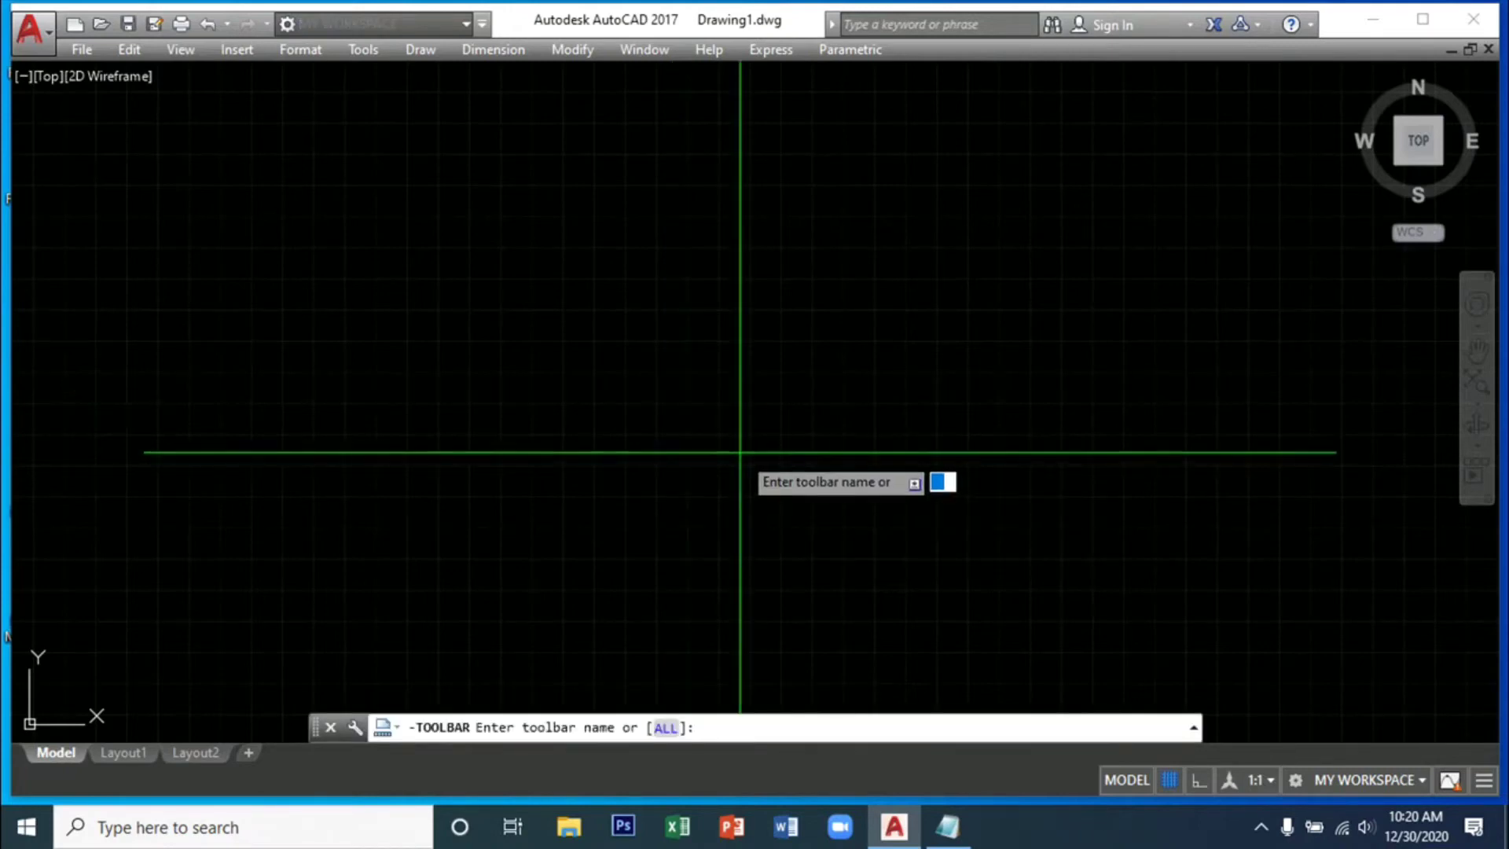
text(draw)
key(Return)
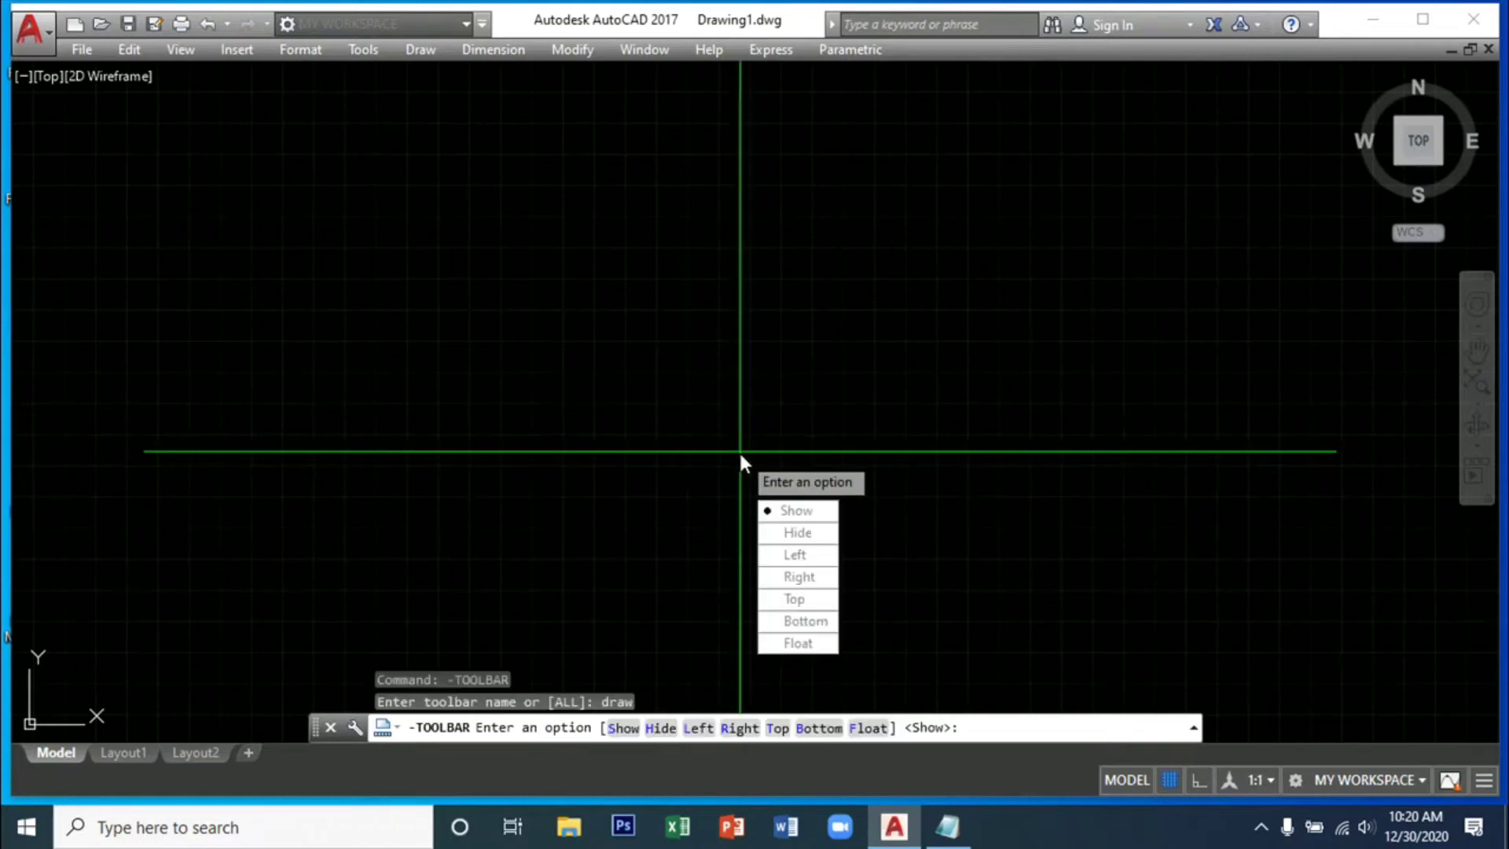
click(815, 517)
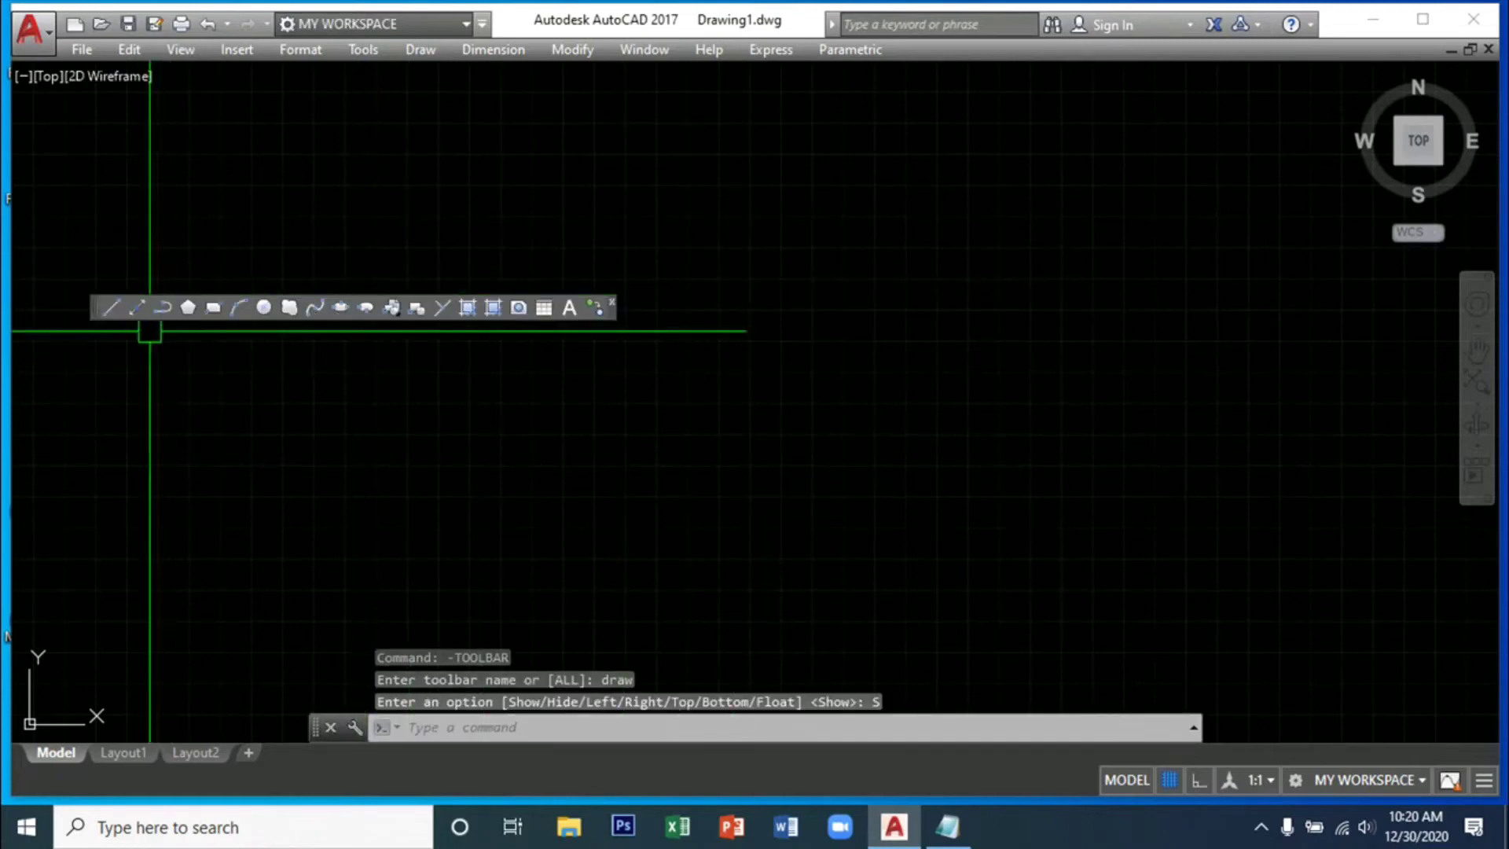
drag(98, 319, 316, 251)
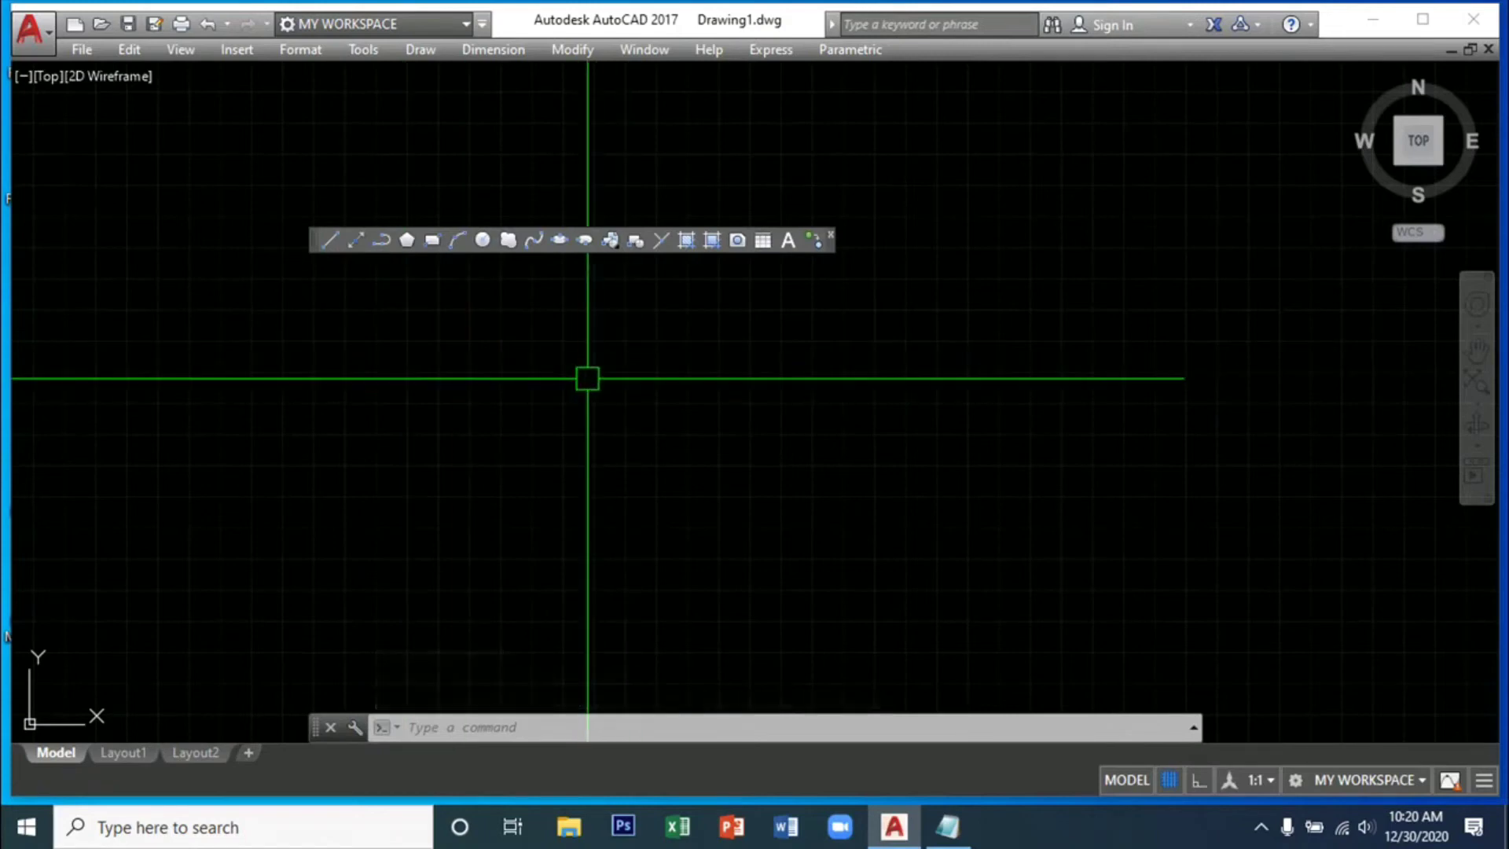
- Scroll the notes to step 7 on adding 2D toolbars and move them below the Draw toolbar
click(961, 823)
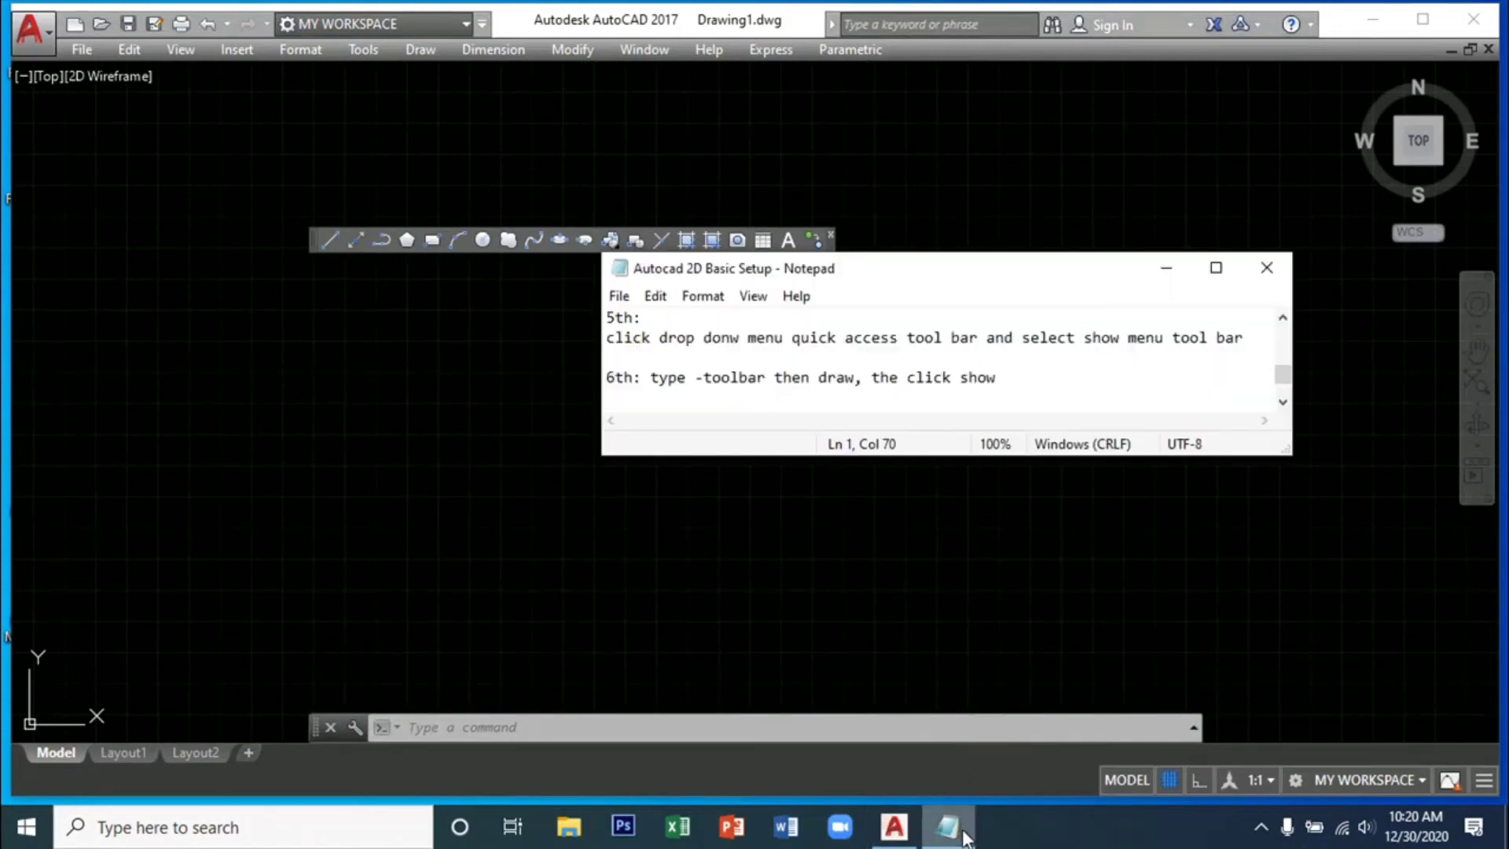
click(1283, 402)
click(1283, 403)
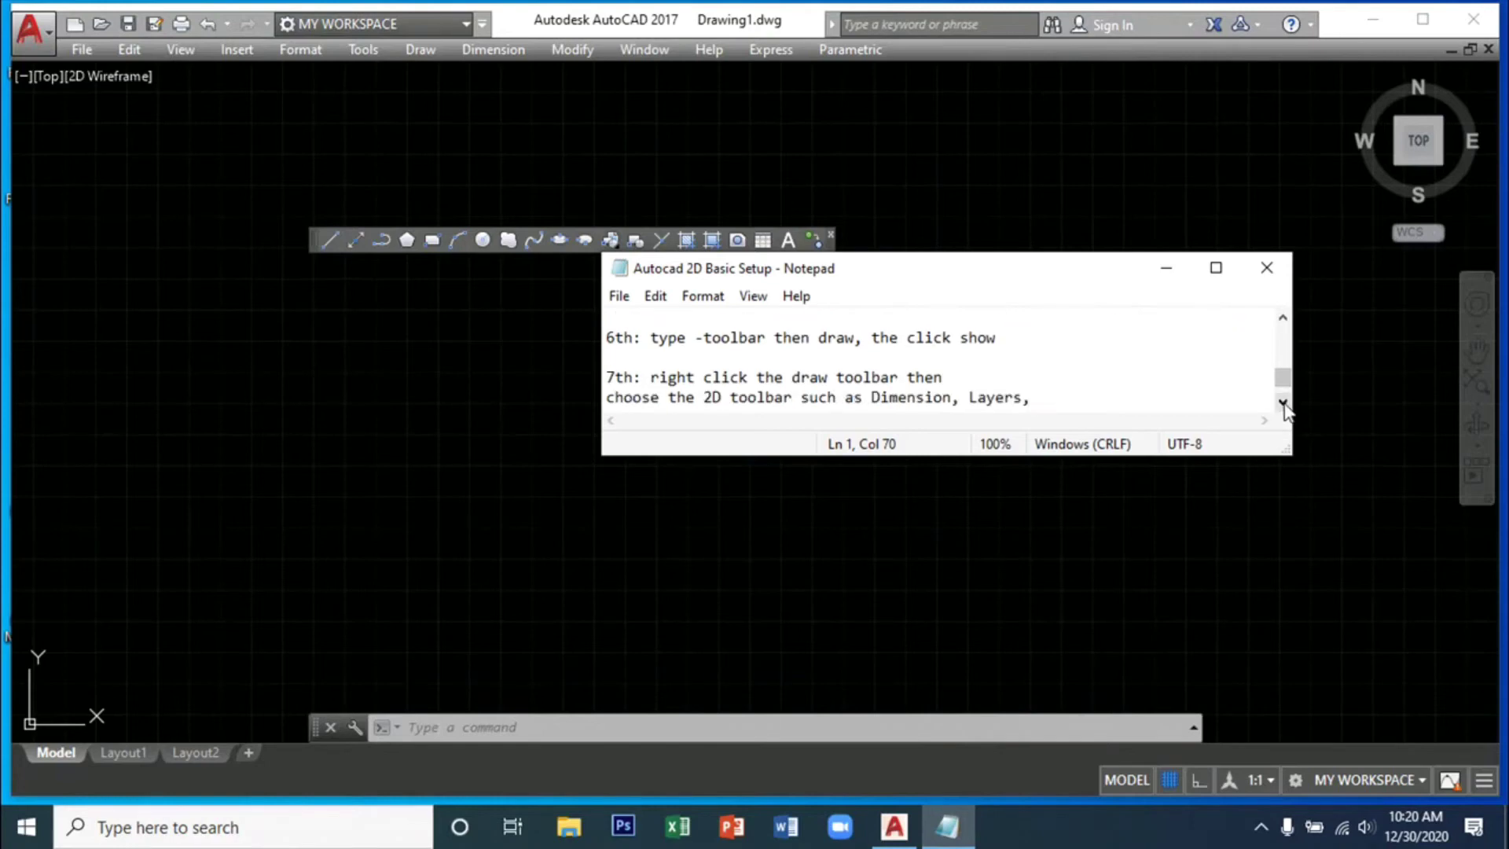
click(1283, 317)
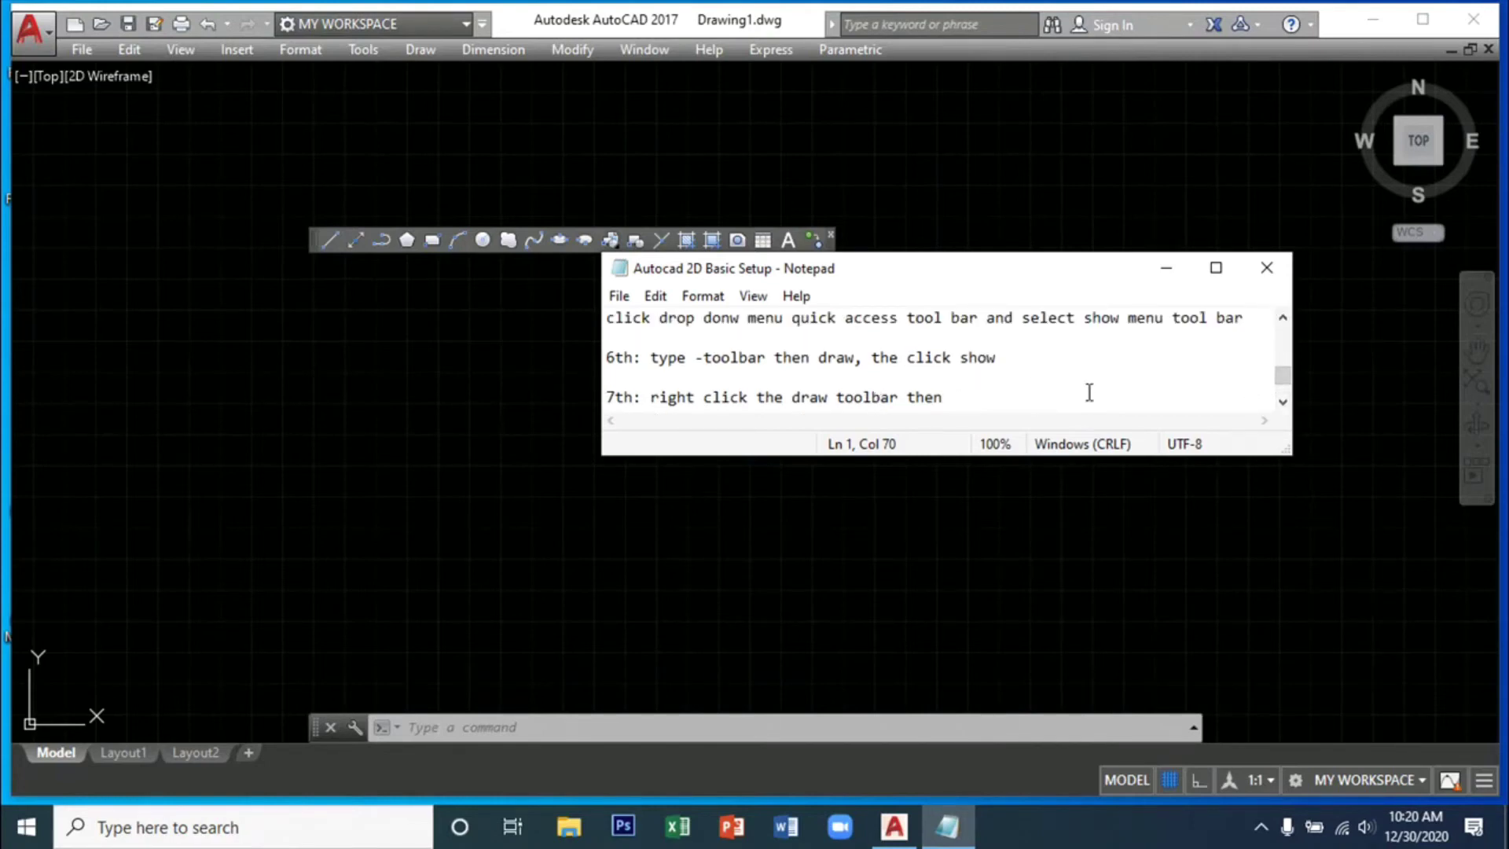
click(1283, 402)
click(1283, 403)
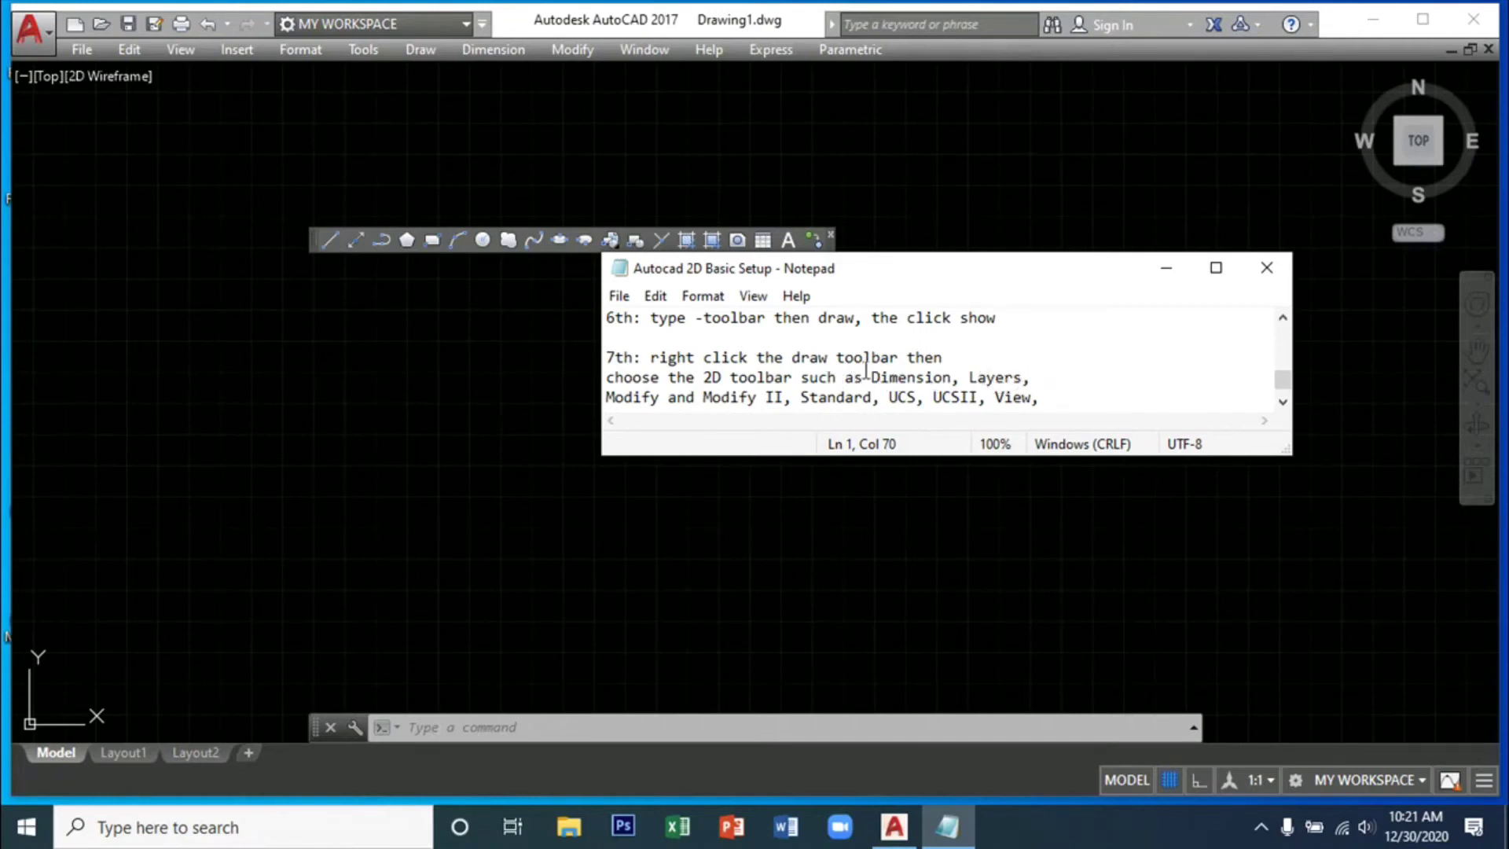
drag(980, 279, 964, 348)
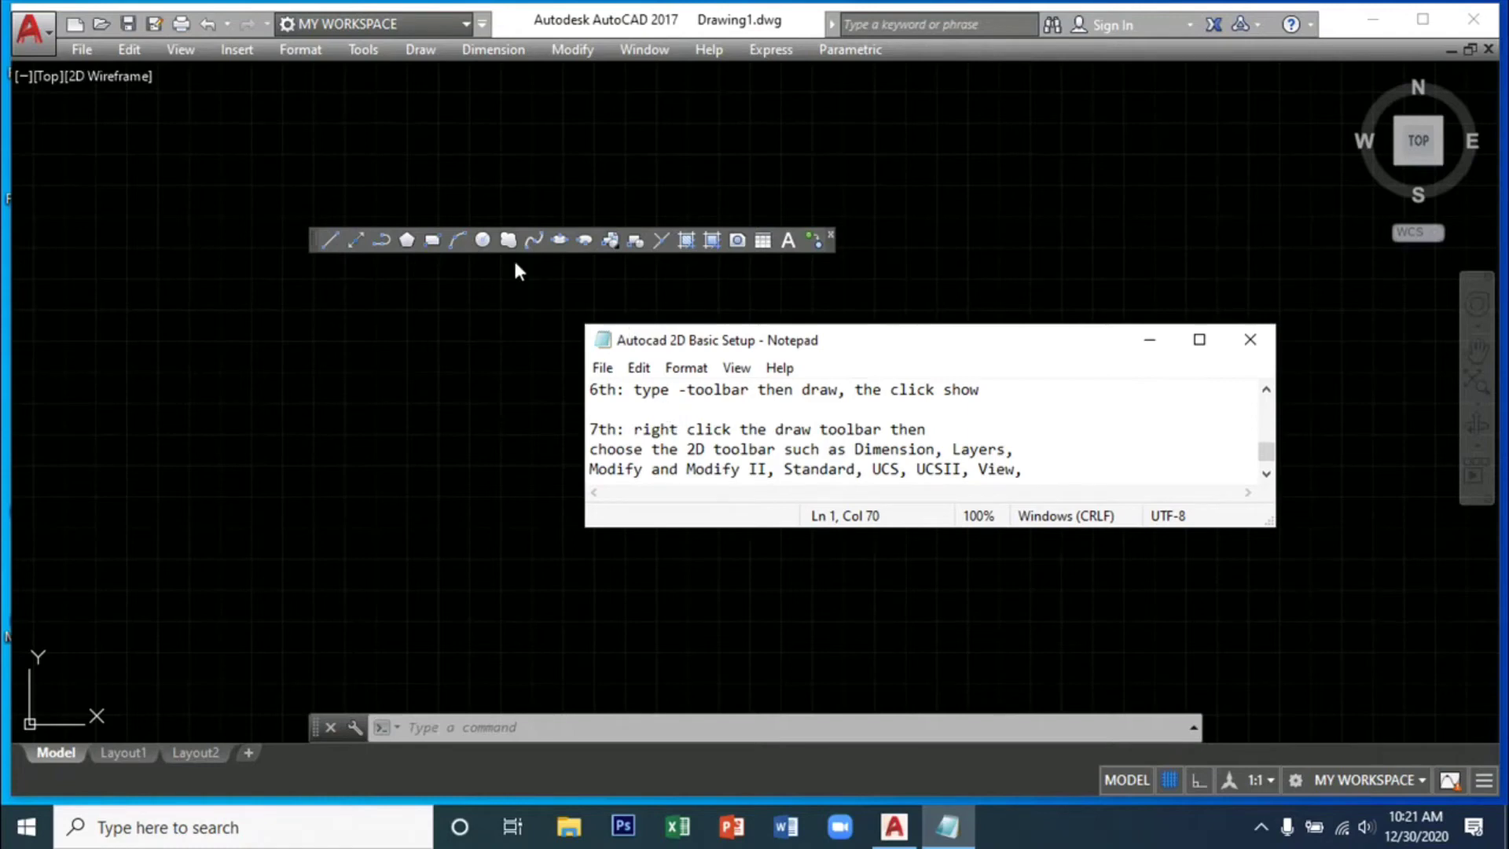
- Add the Dimension and Layers toolbars, position them near the Draw toolbar, and check the notes
right_click(468, 239)
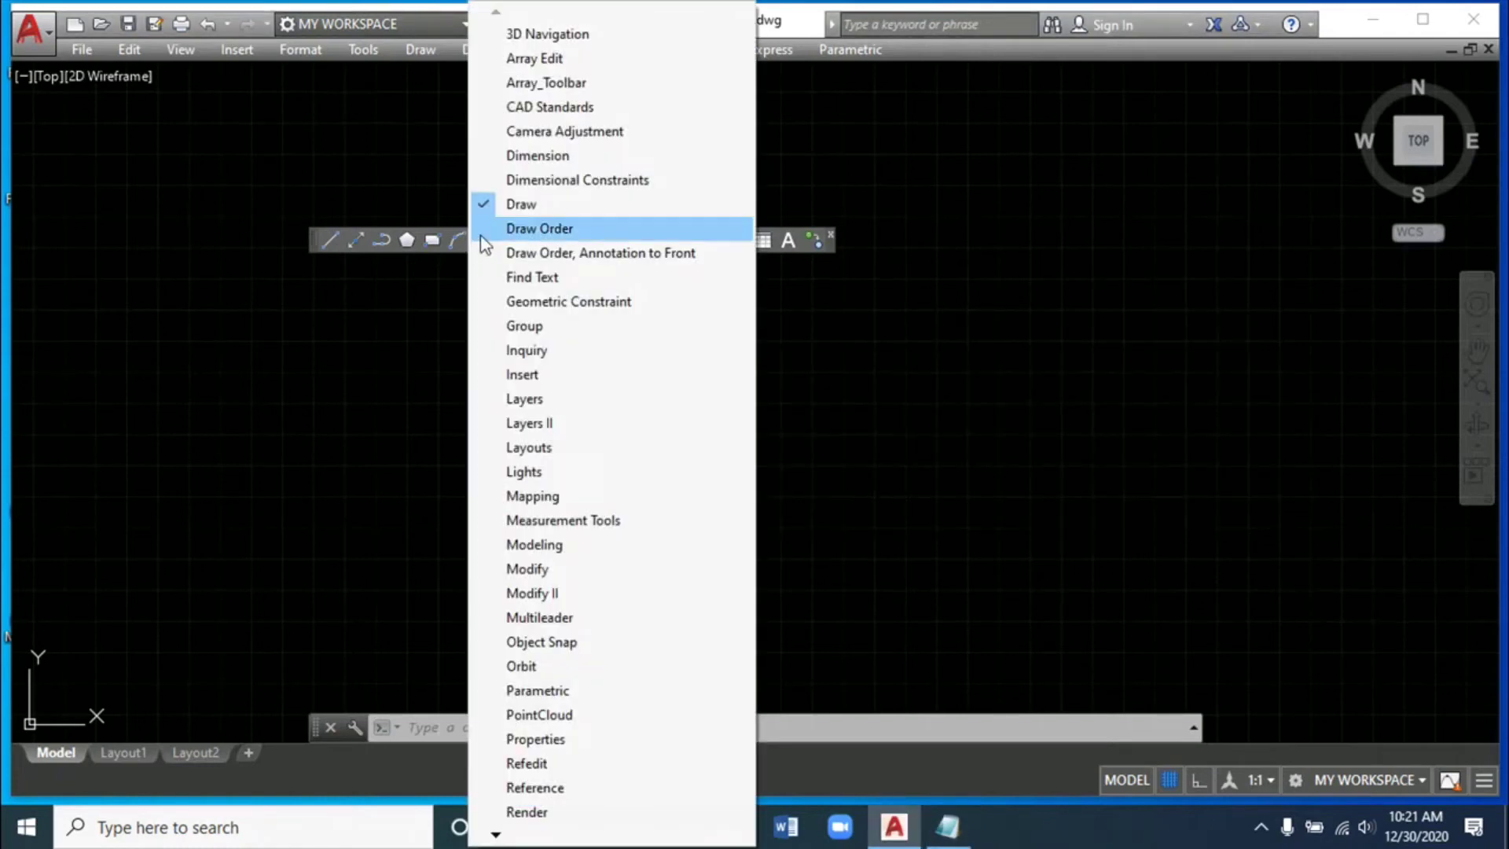
click(522, 155)
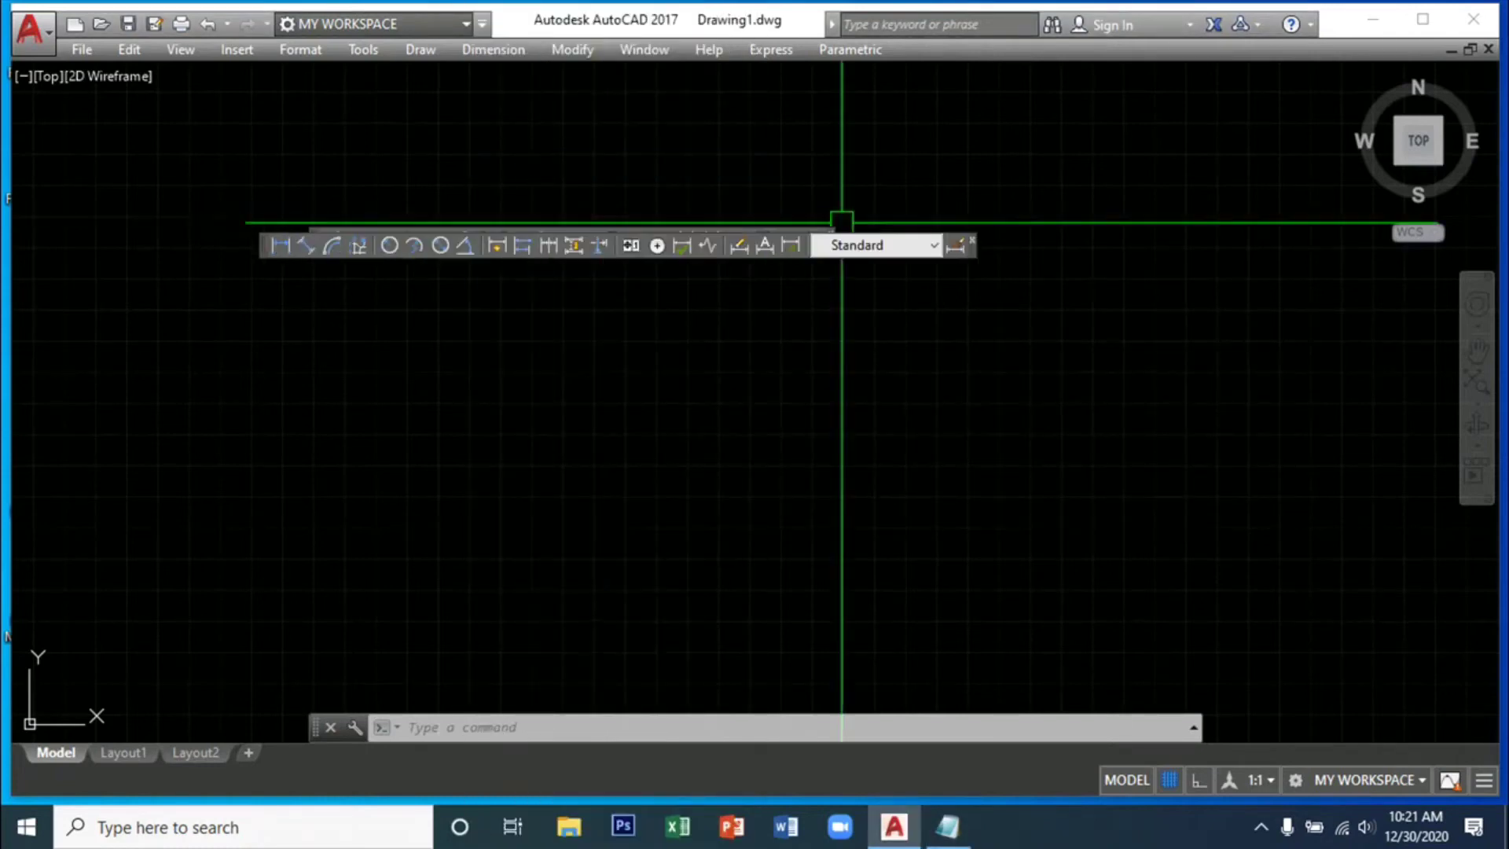
drag(267, 246, 284, 313)
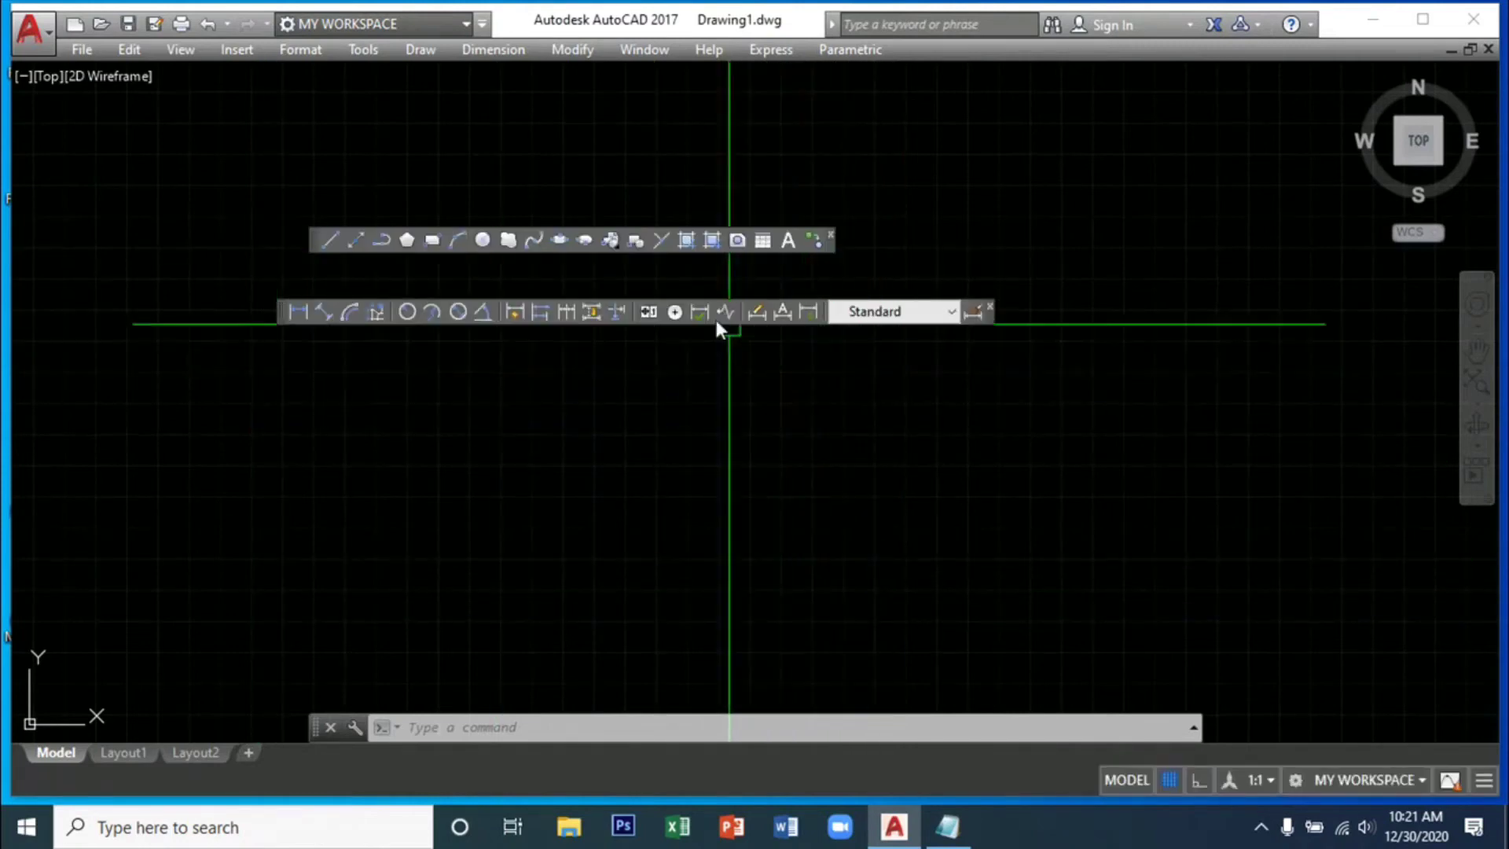
right_click(539, 240)
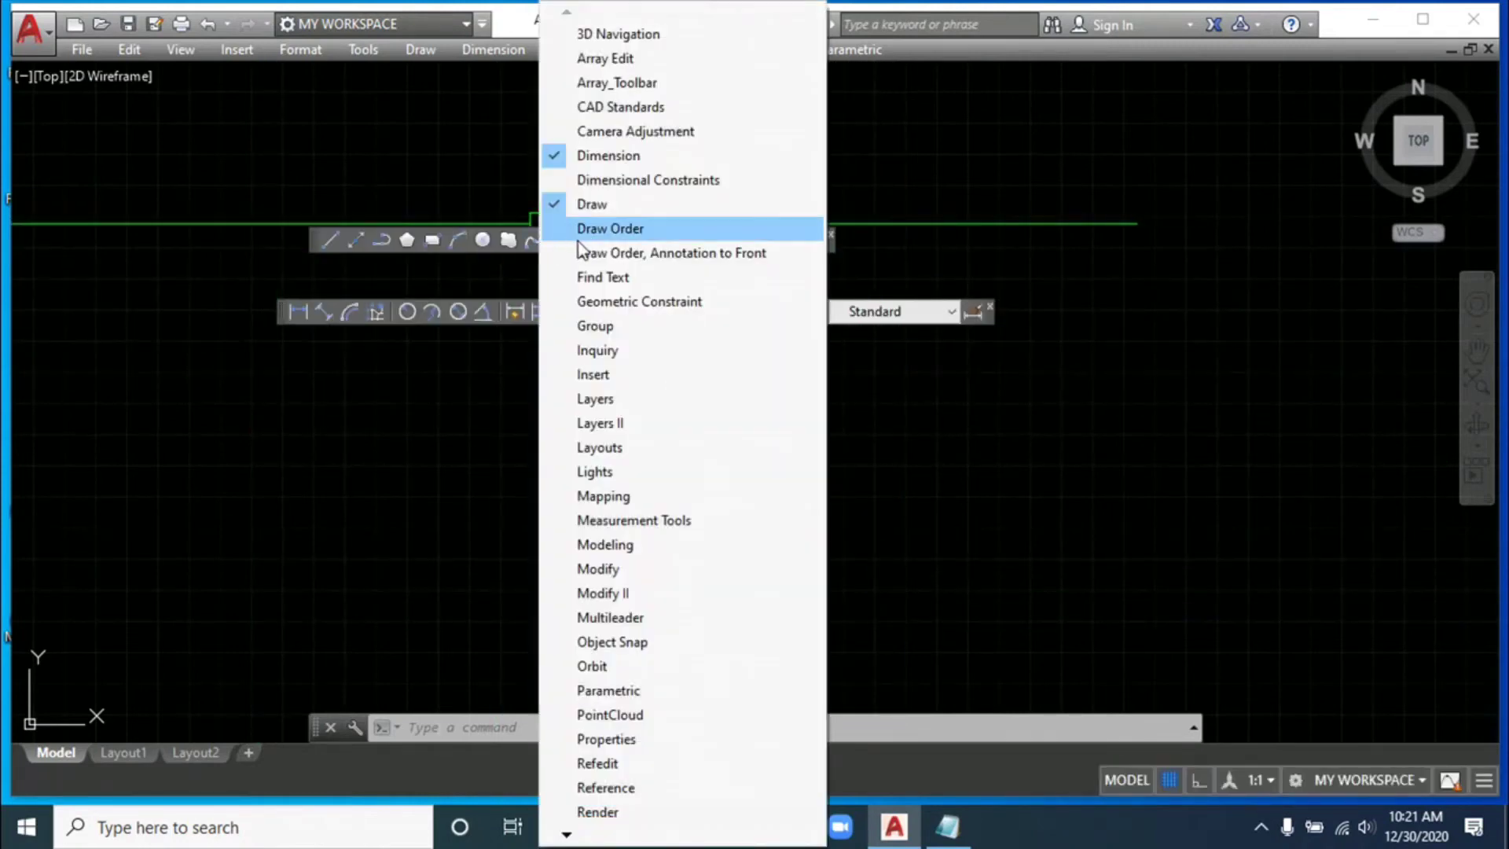
click(571, 403)
drag(290, 200, 302, 153)
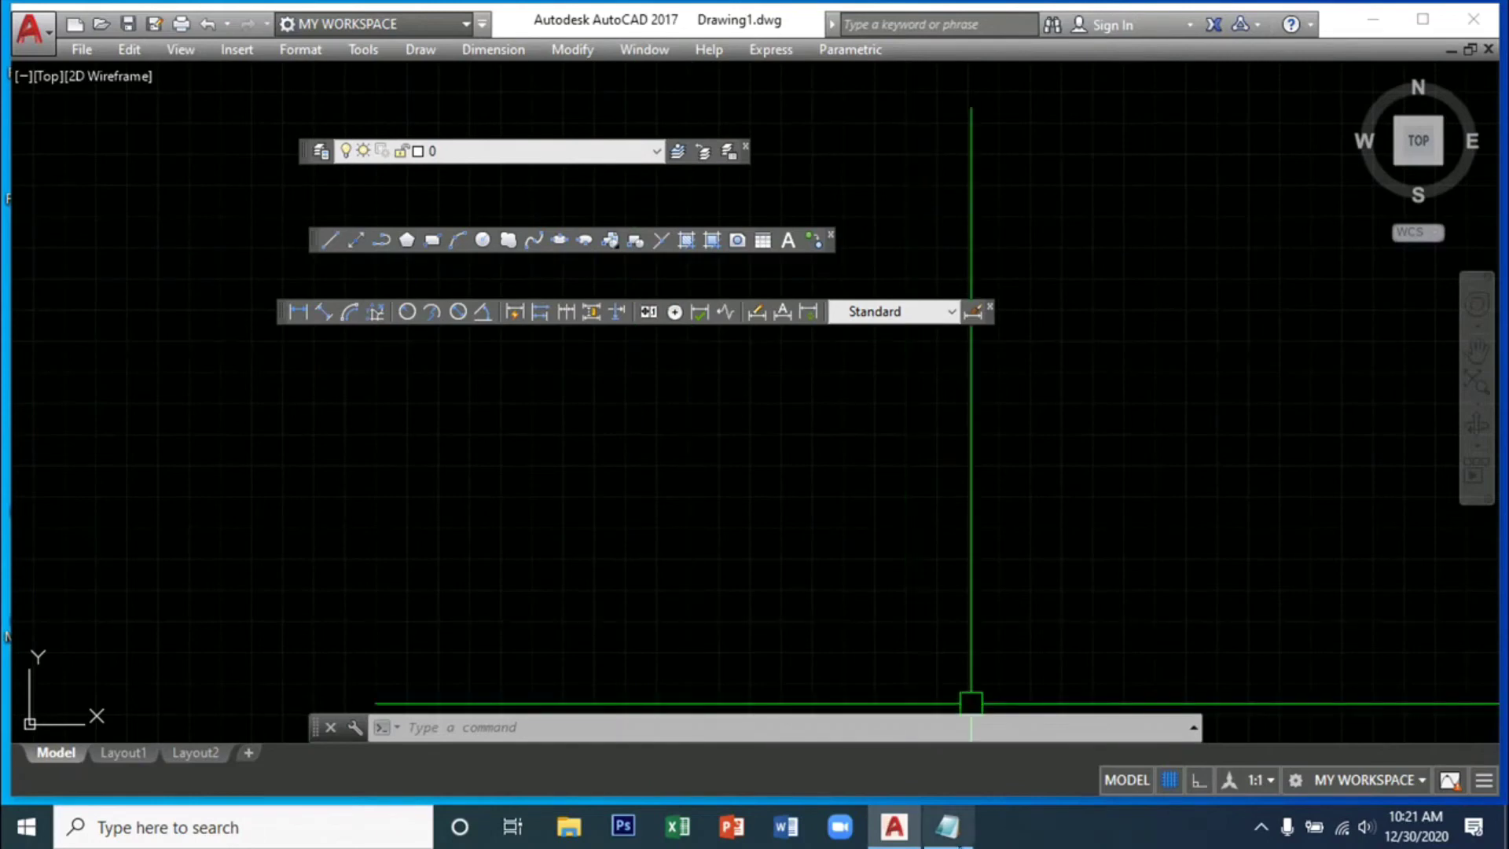
click(955, 838)
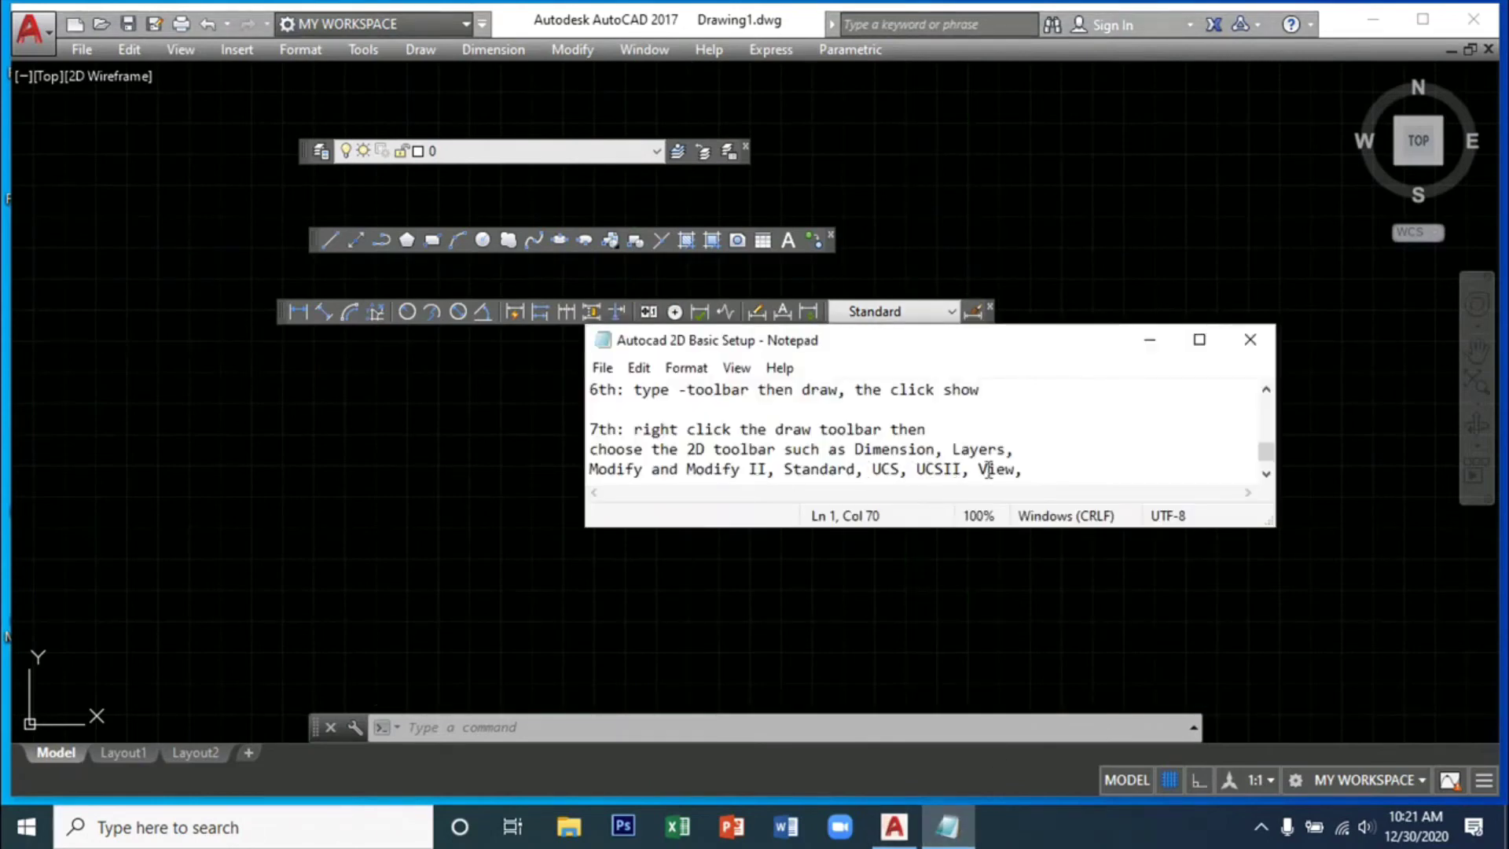
- Turn on the Modify and Modify II toolbars, then bring the setup notes forward
right_click(496, 244)
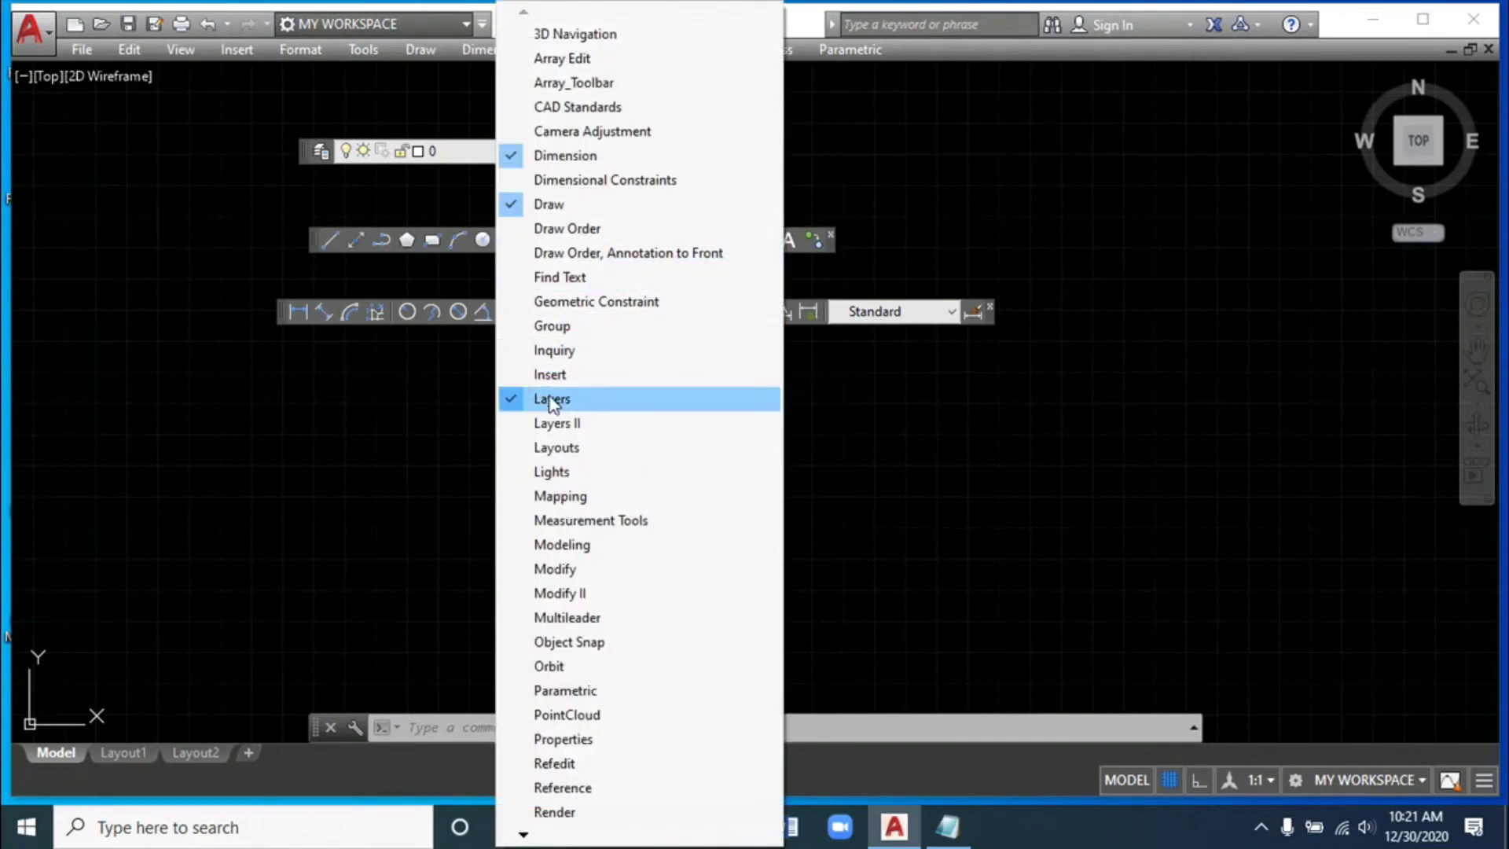
click(522, 567)
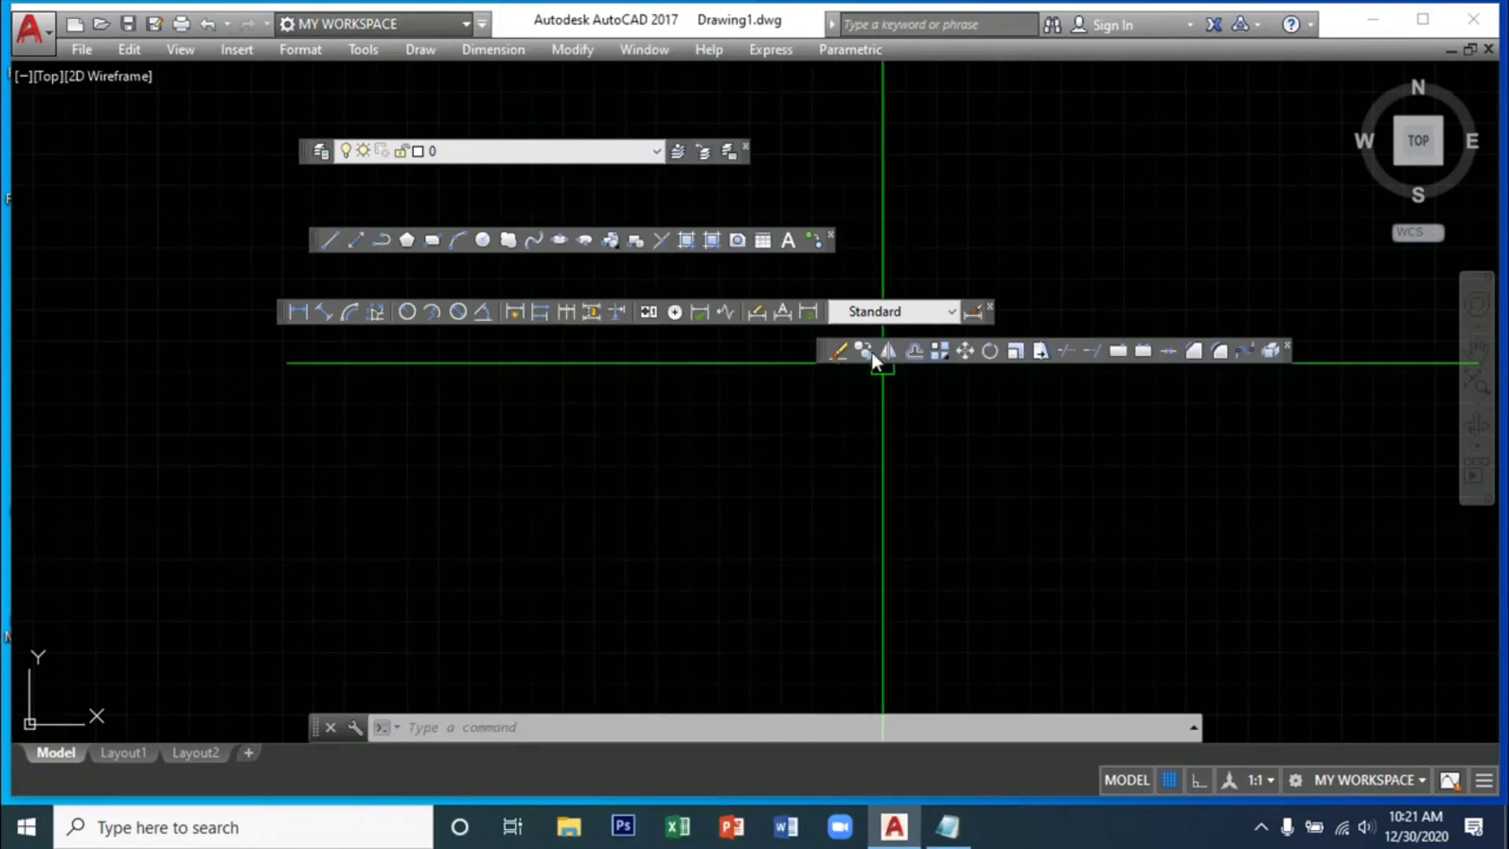
right_click(500, 245)
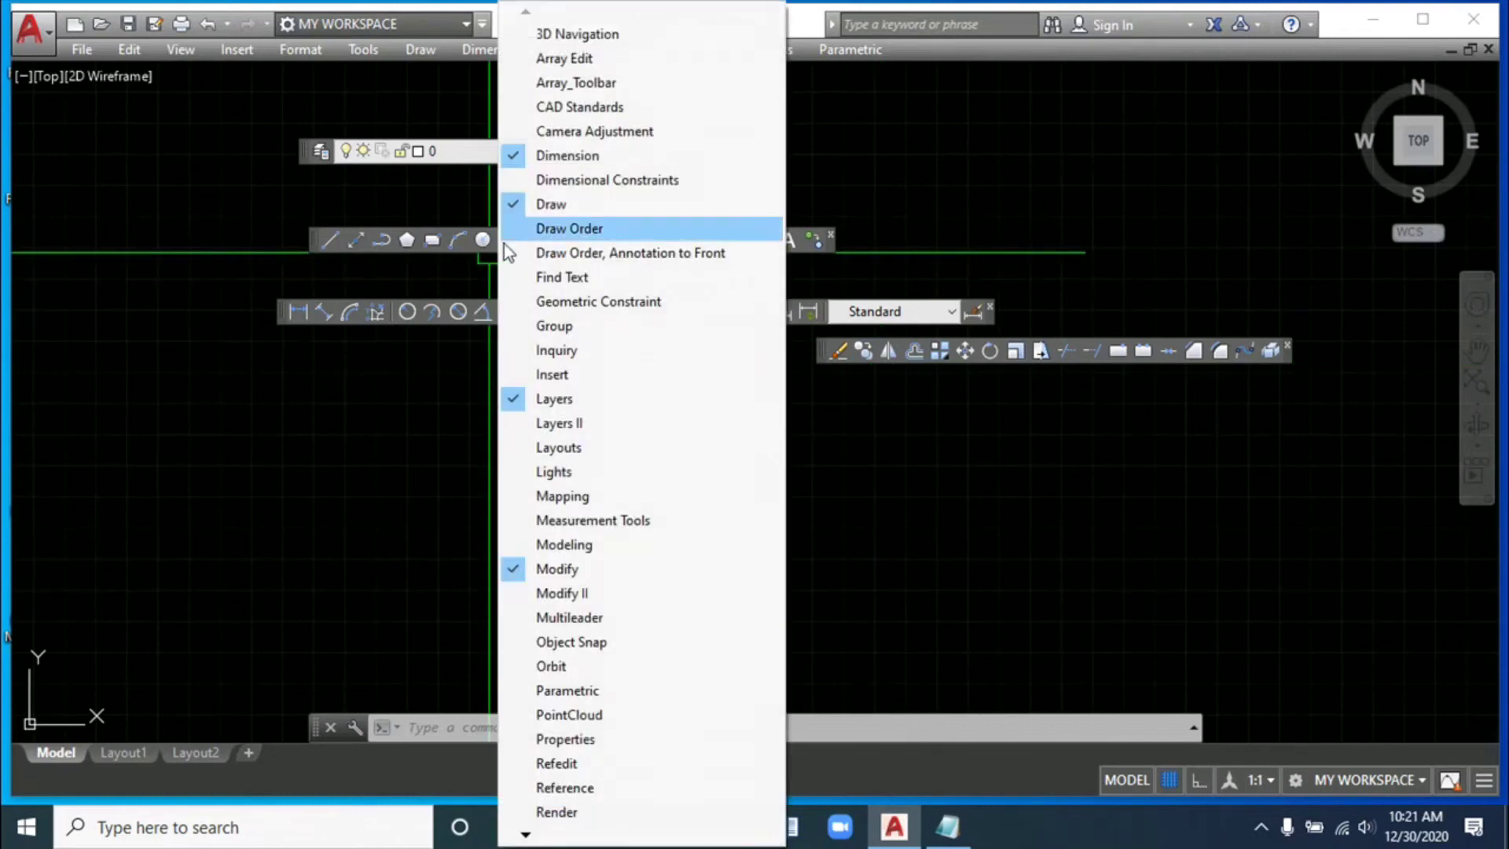
click(515, 595)
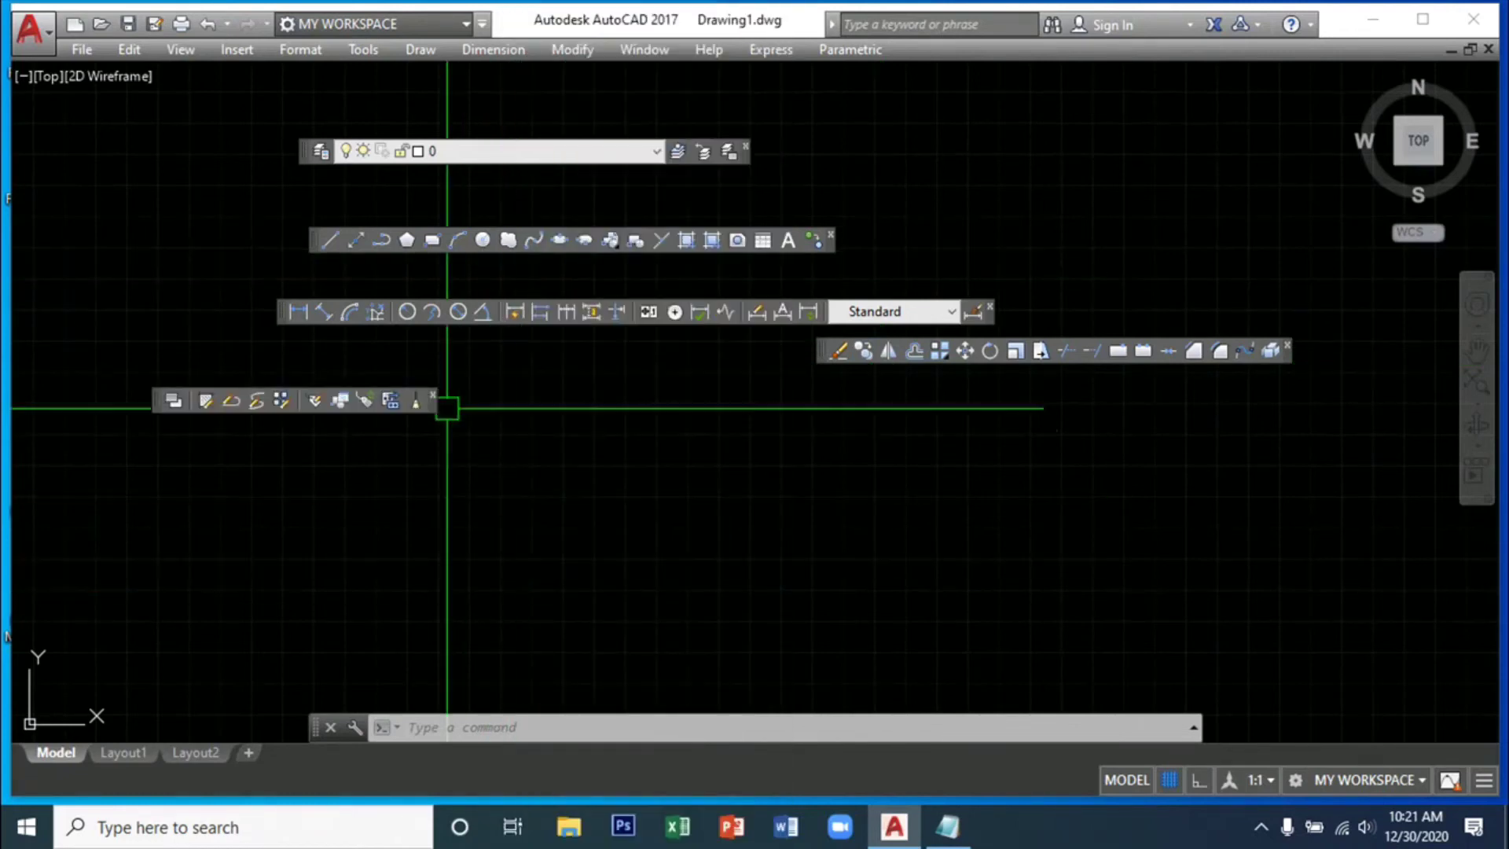
click(949, 827)
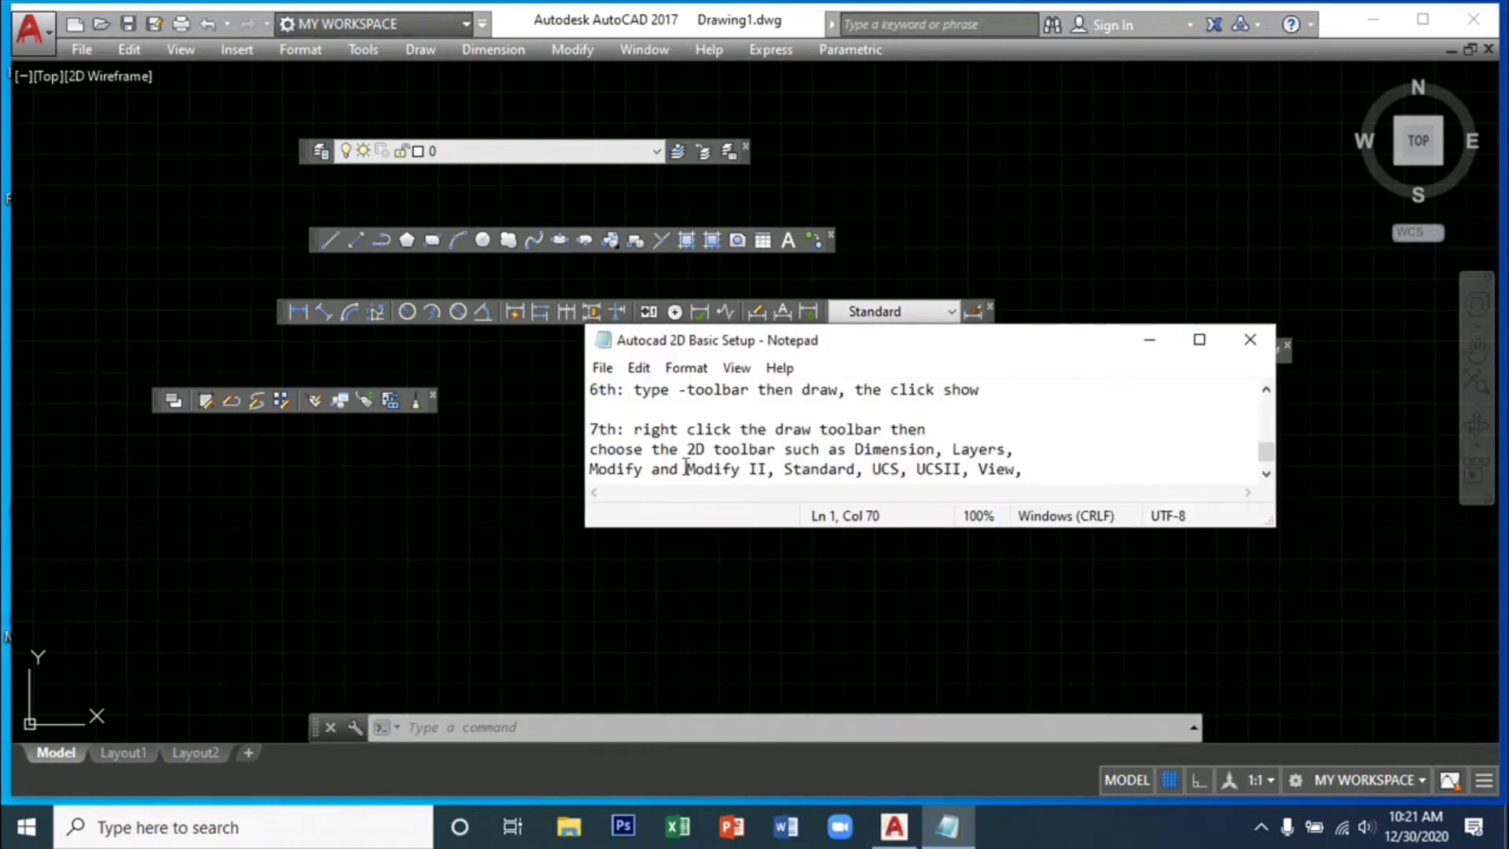
- Float the Standard toolbar over the drawing area and glance at the setup notes
right_click(517, 309)
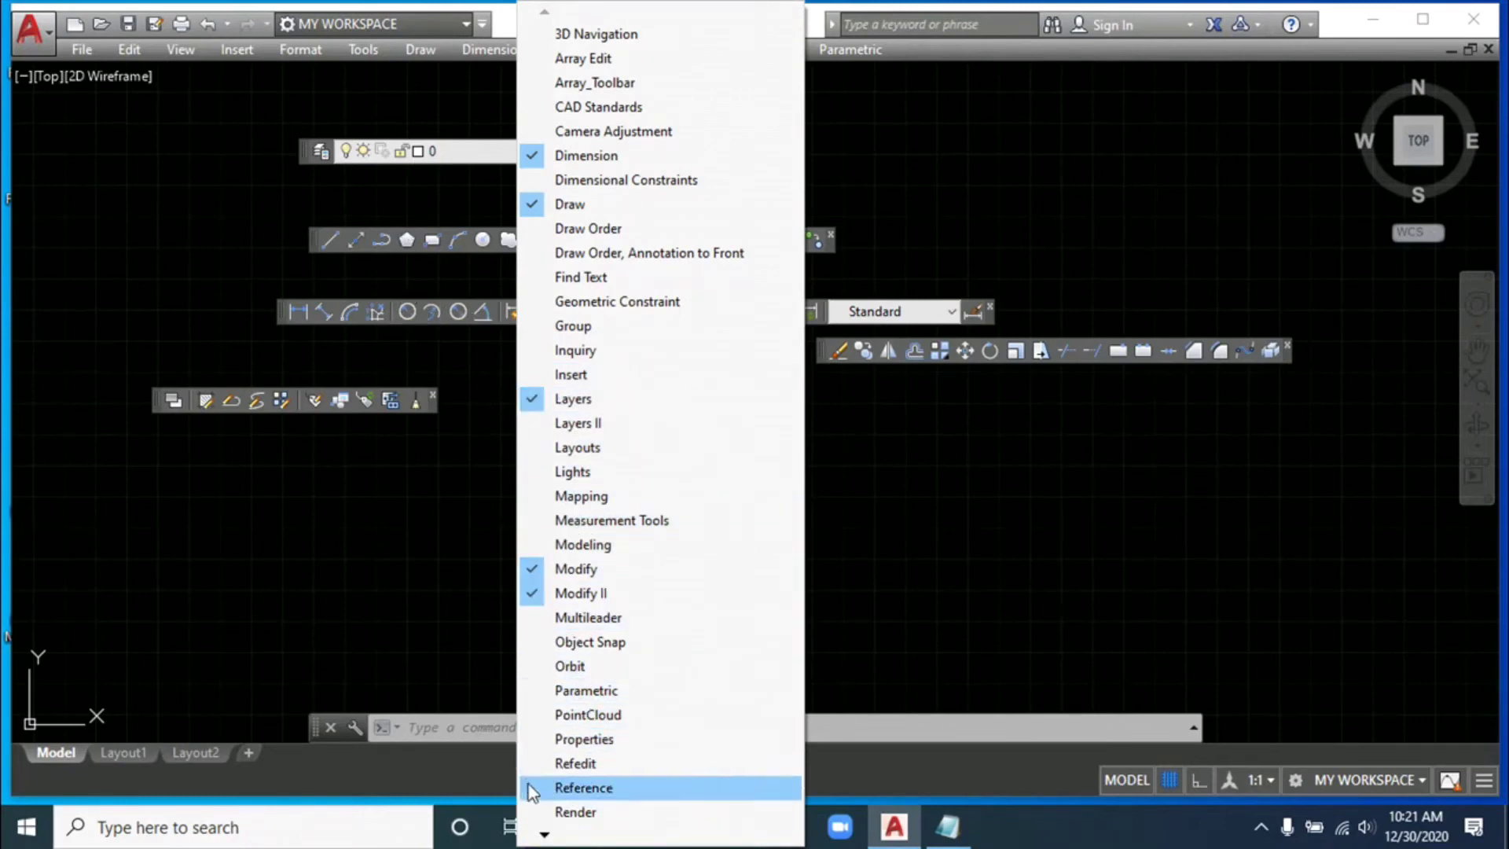
mouse_move(542, 840)
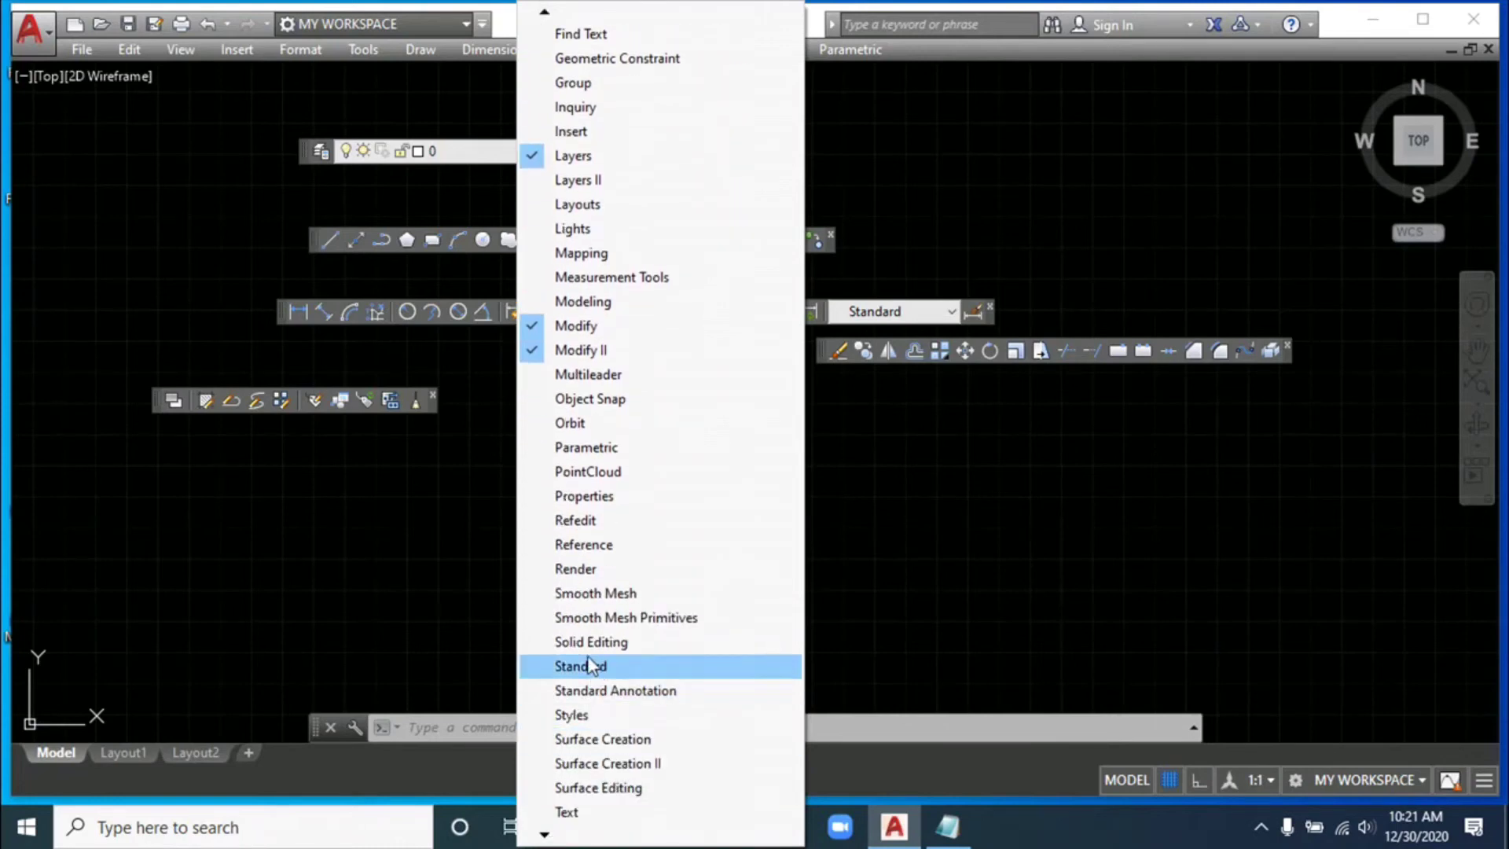
click(574, 667)
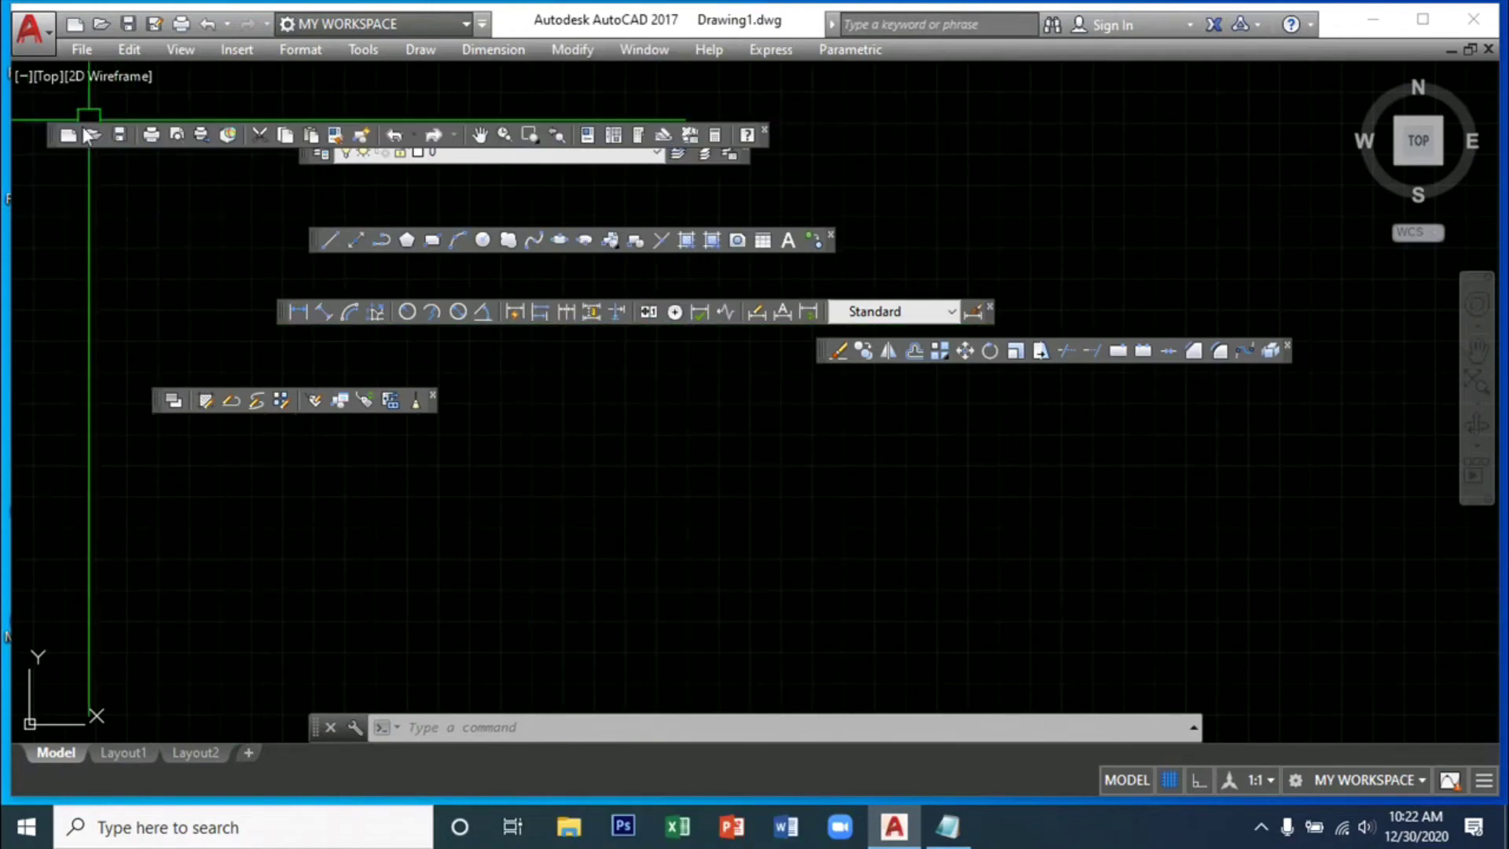
drag(54, 135, 273, 91)
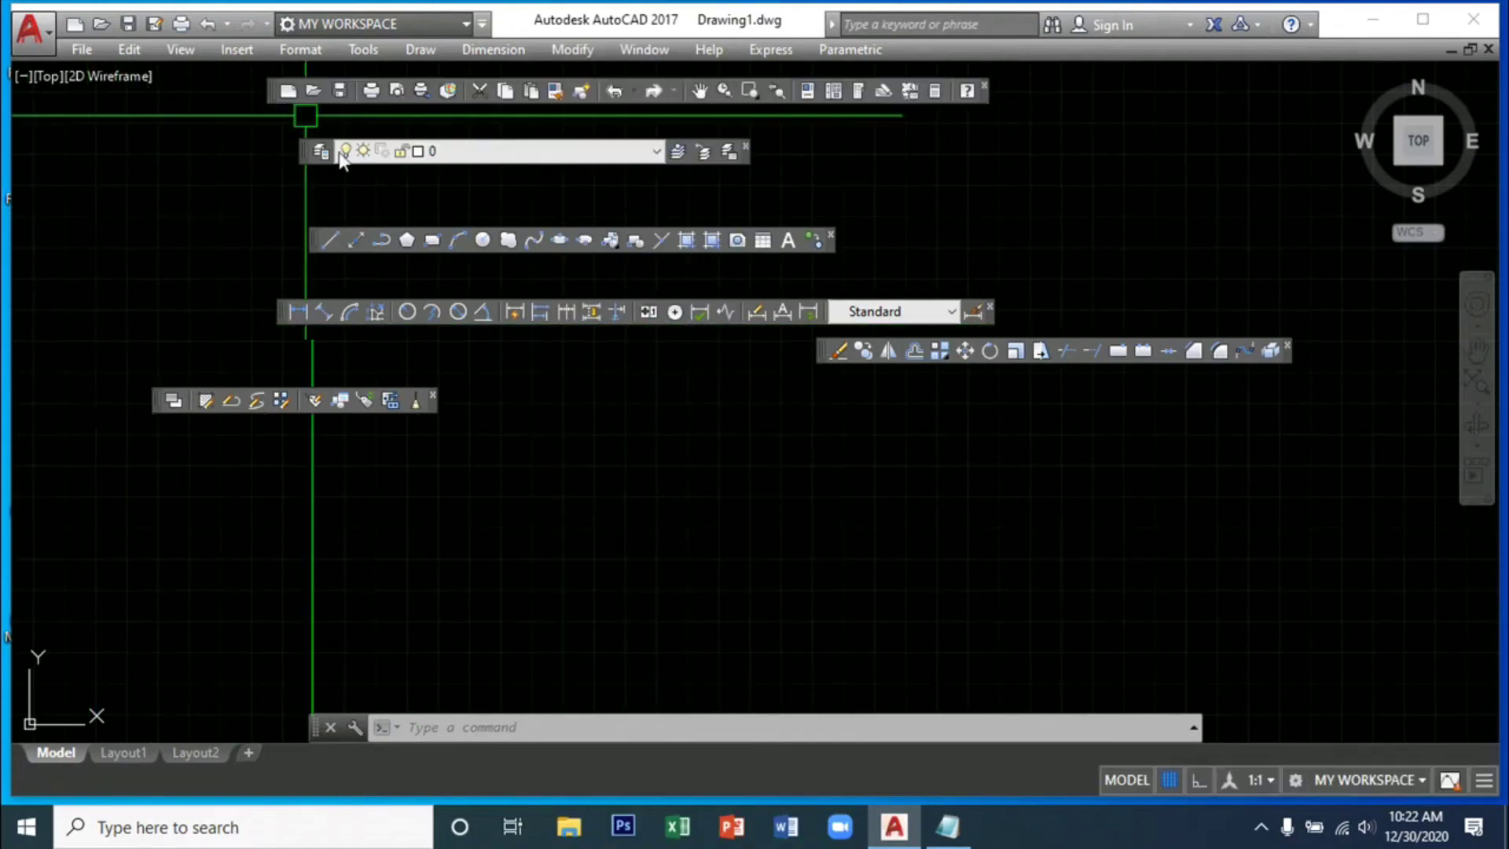
right_click(351, 400)
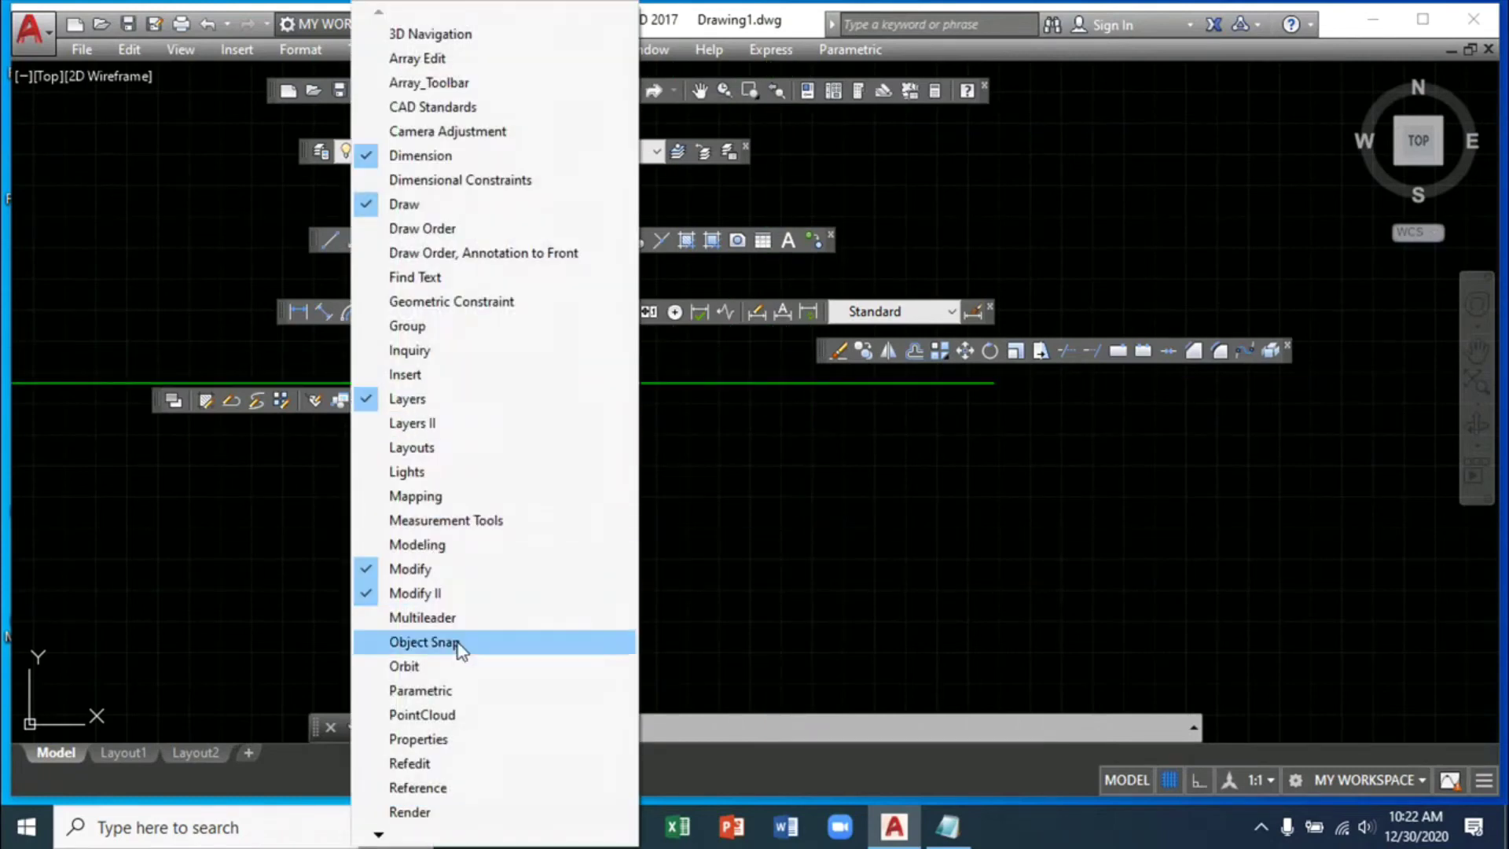
mouse_move(378, 838)
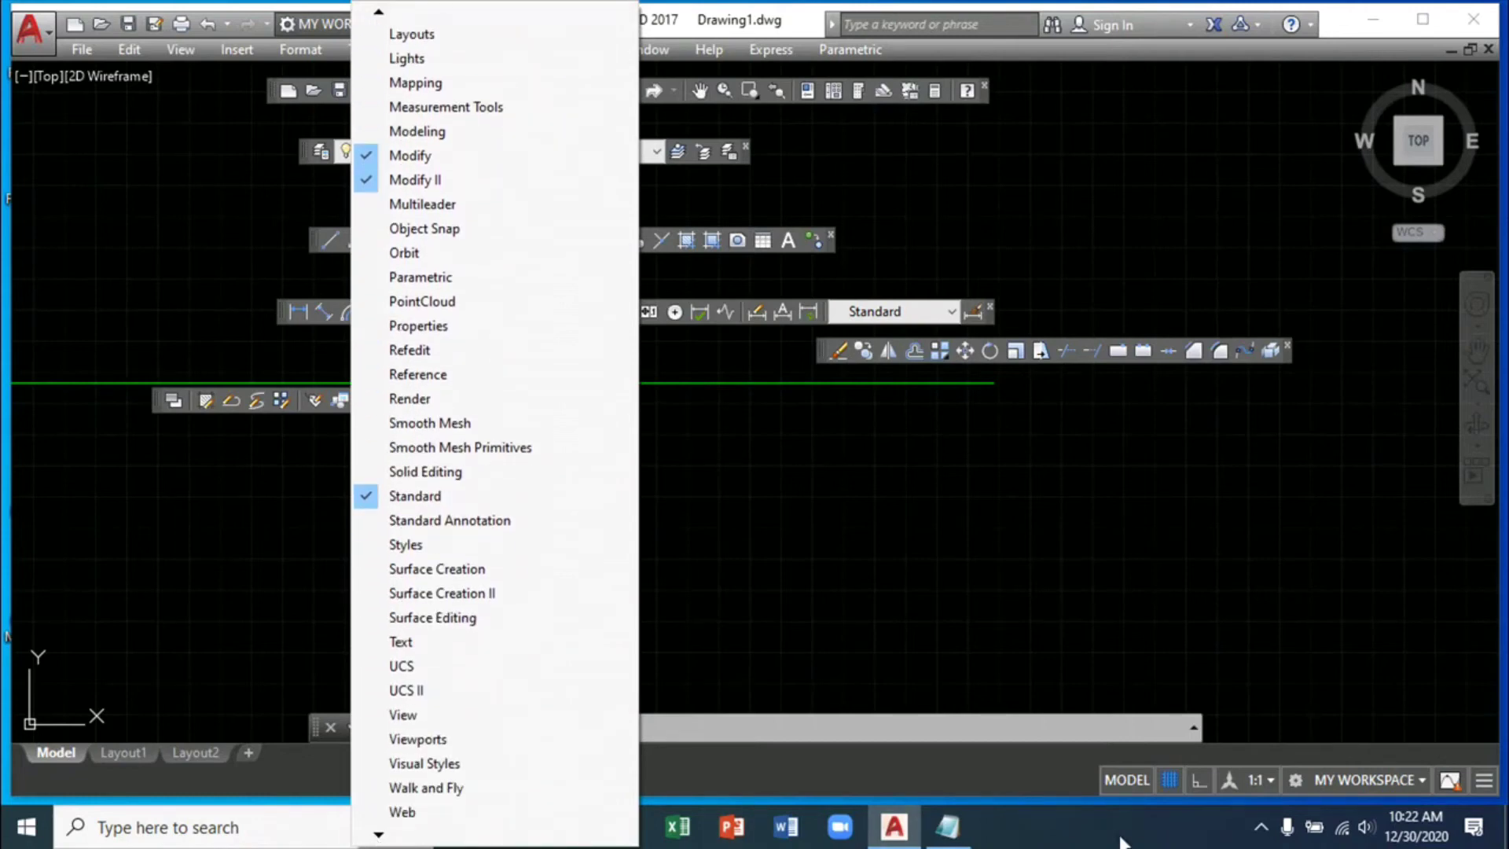
click(955, 834)
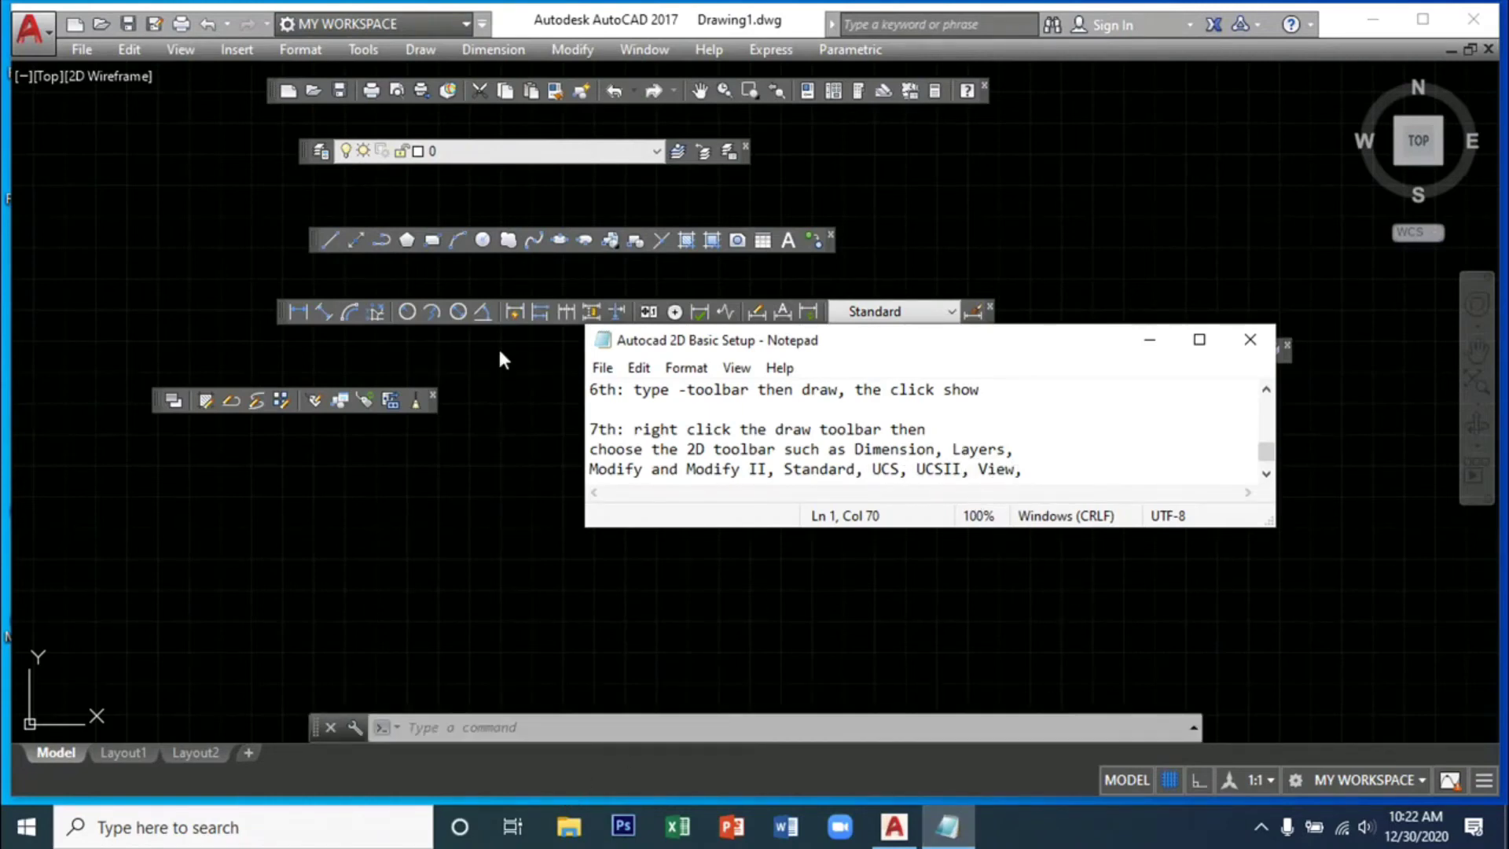
- Add the UCS toolbar, float it in the drawing area, and turn on UCS II
right_click(498, 311)
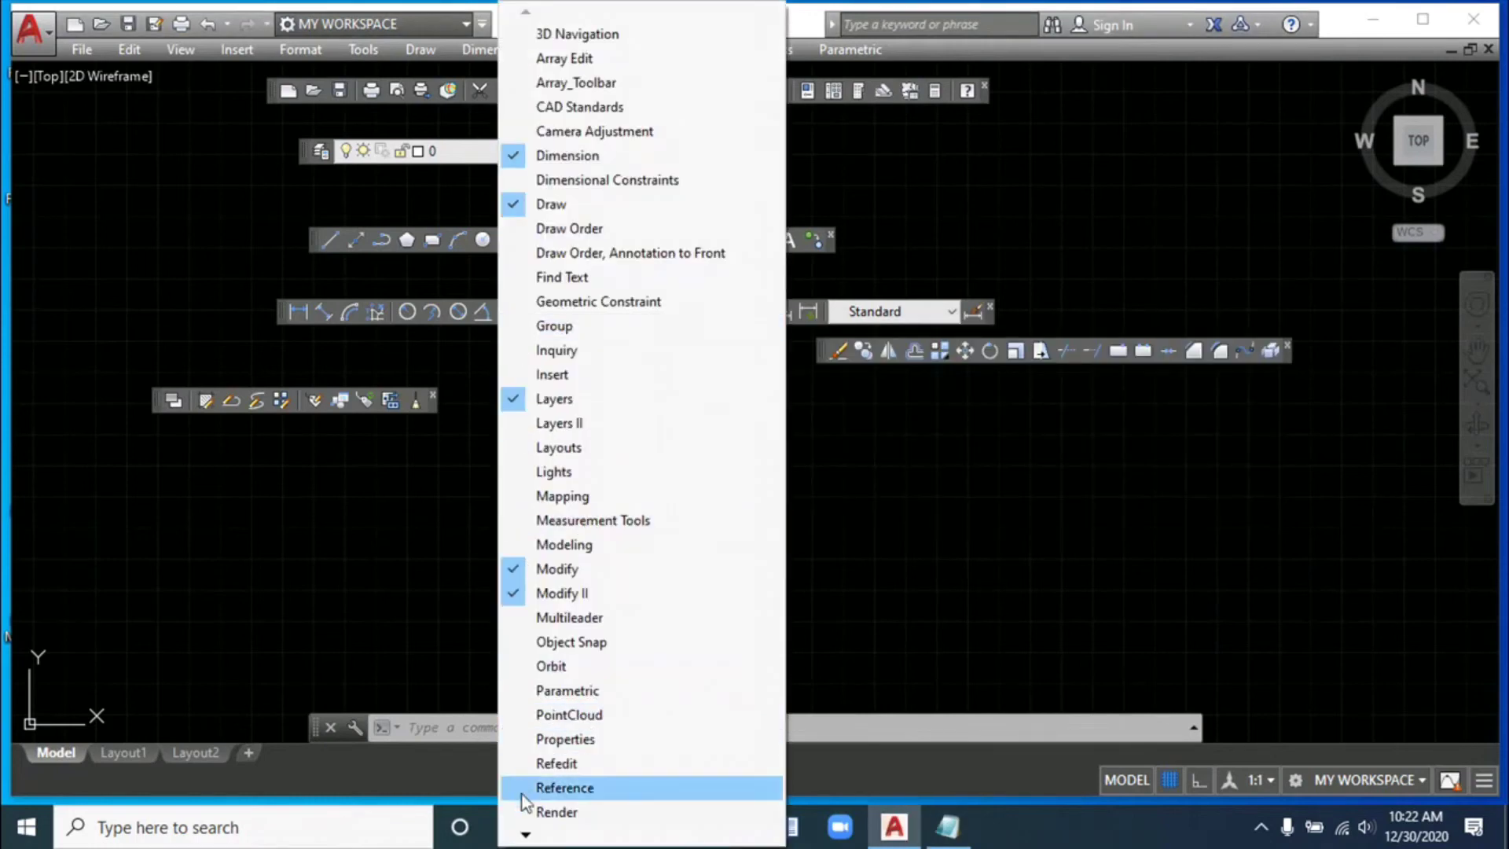
click(526, 834)
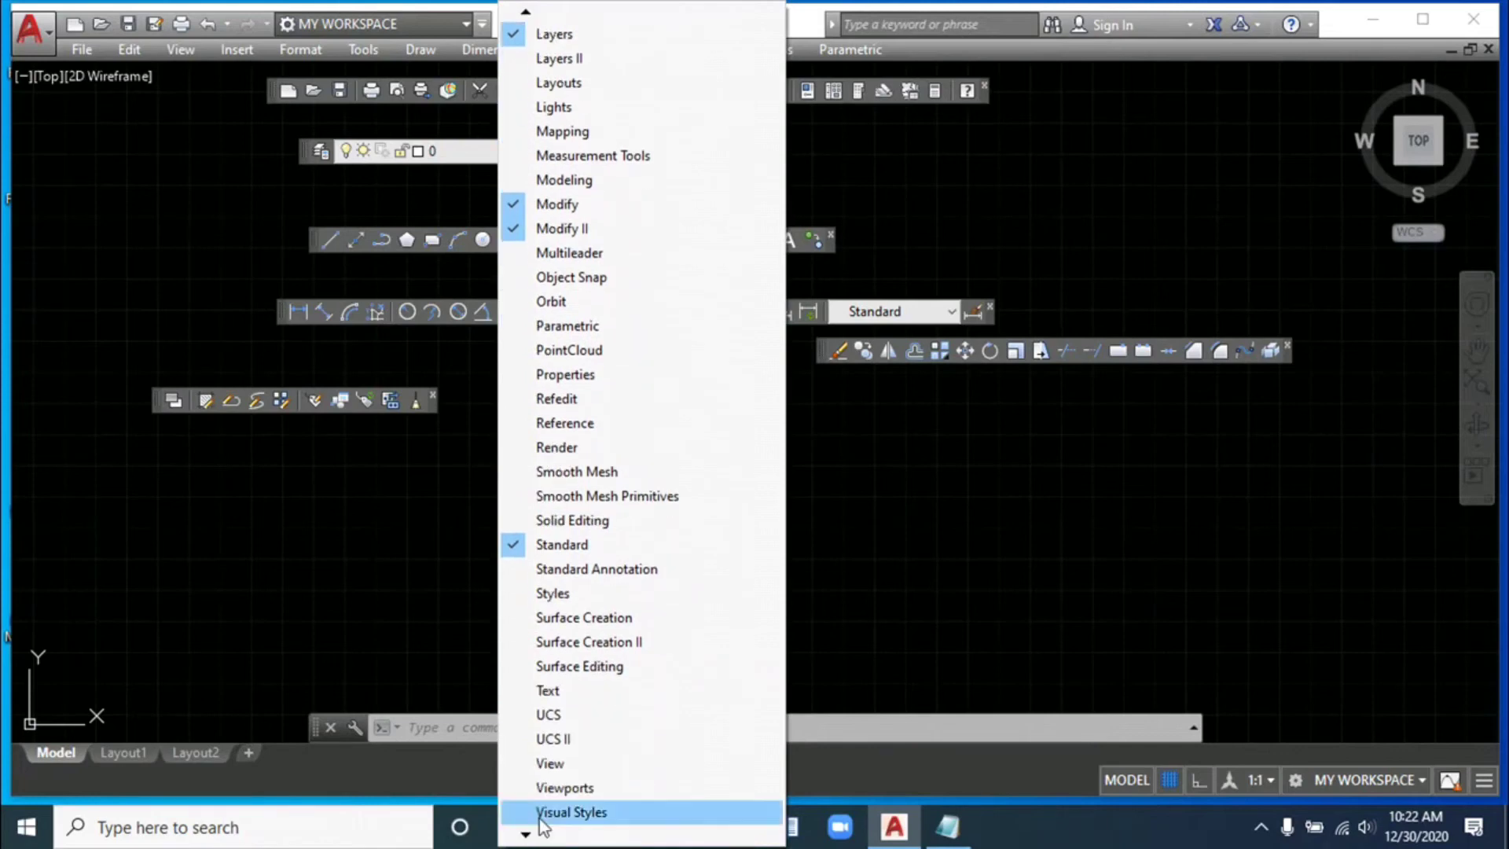
click(549, 714)
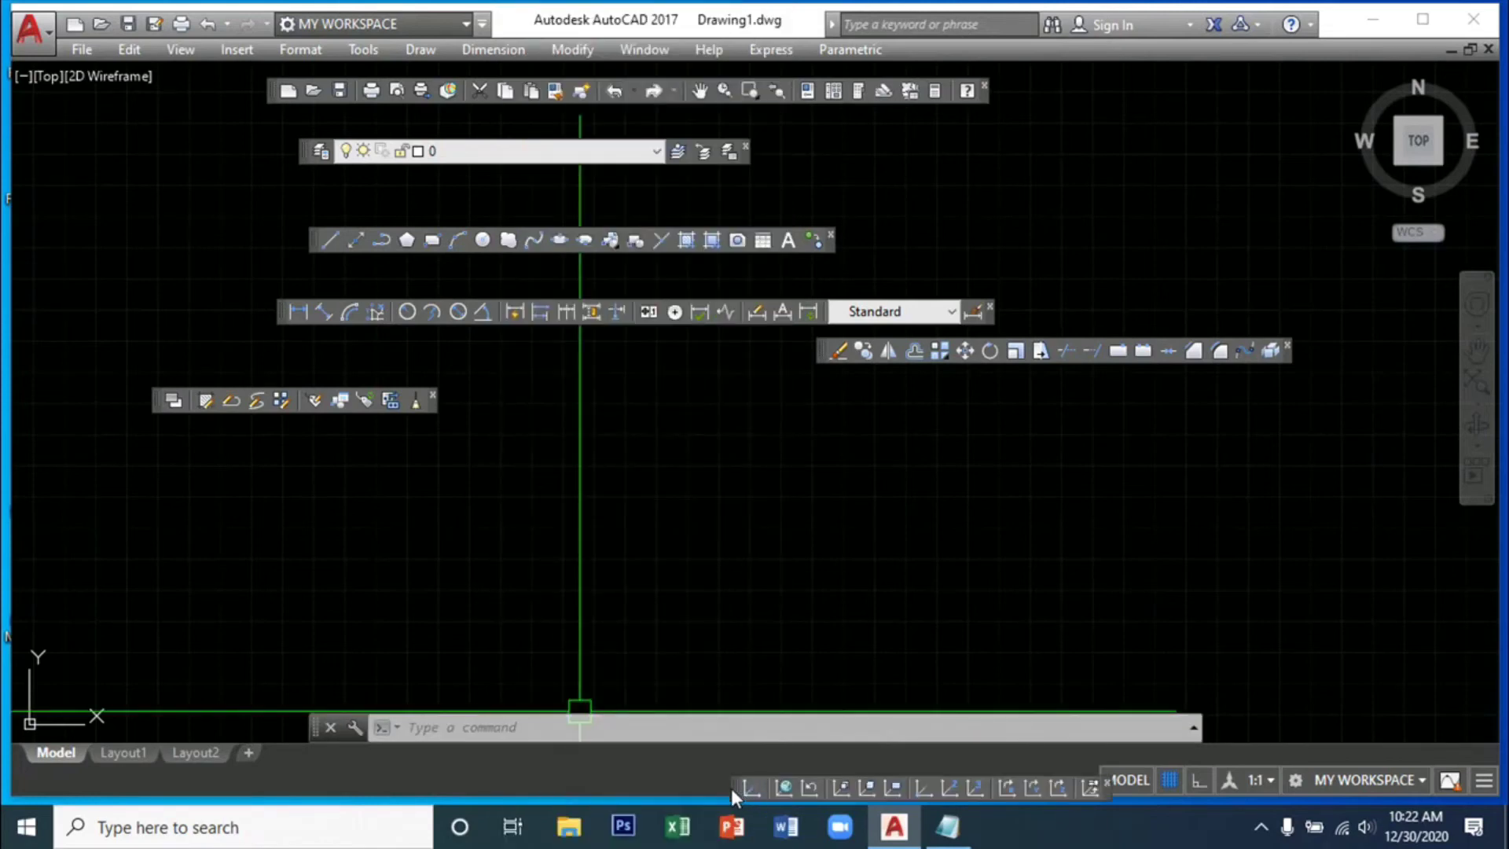
mouse_move(731, 789)
mouse_down()
mouse_move(757, 739)
mouse_move(706, 521)
mouse_move(684, 516)
mouse_up()
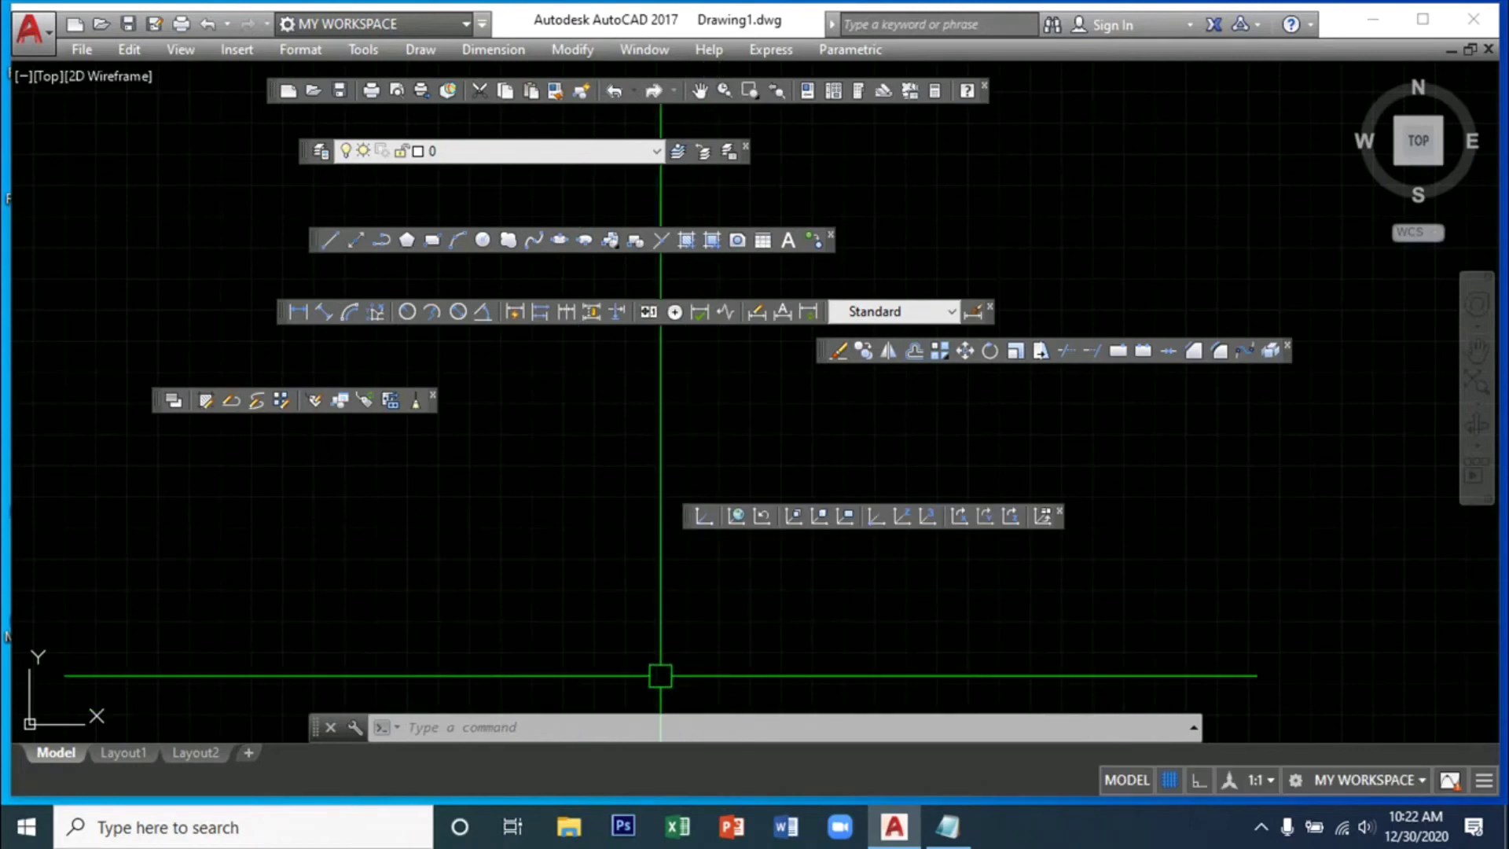
right_click(744, 518)
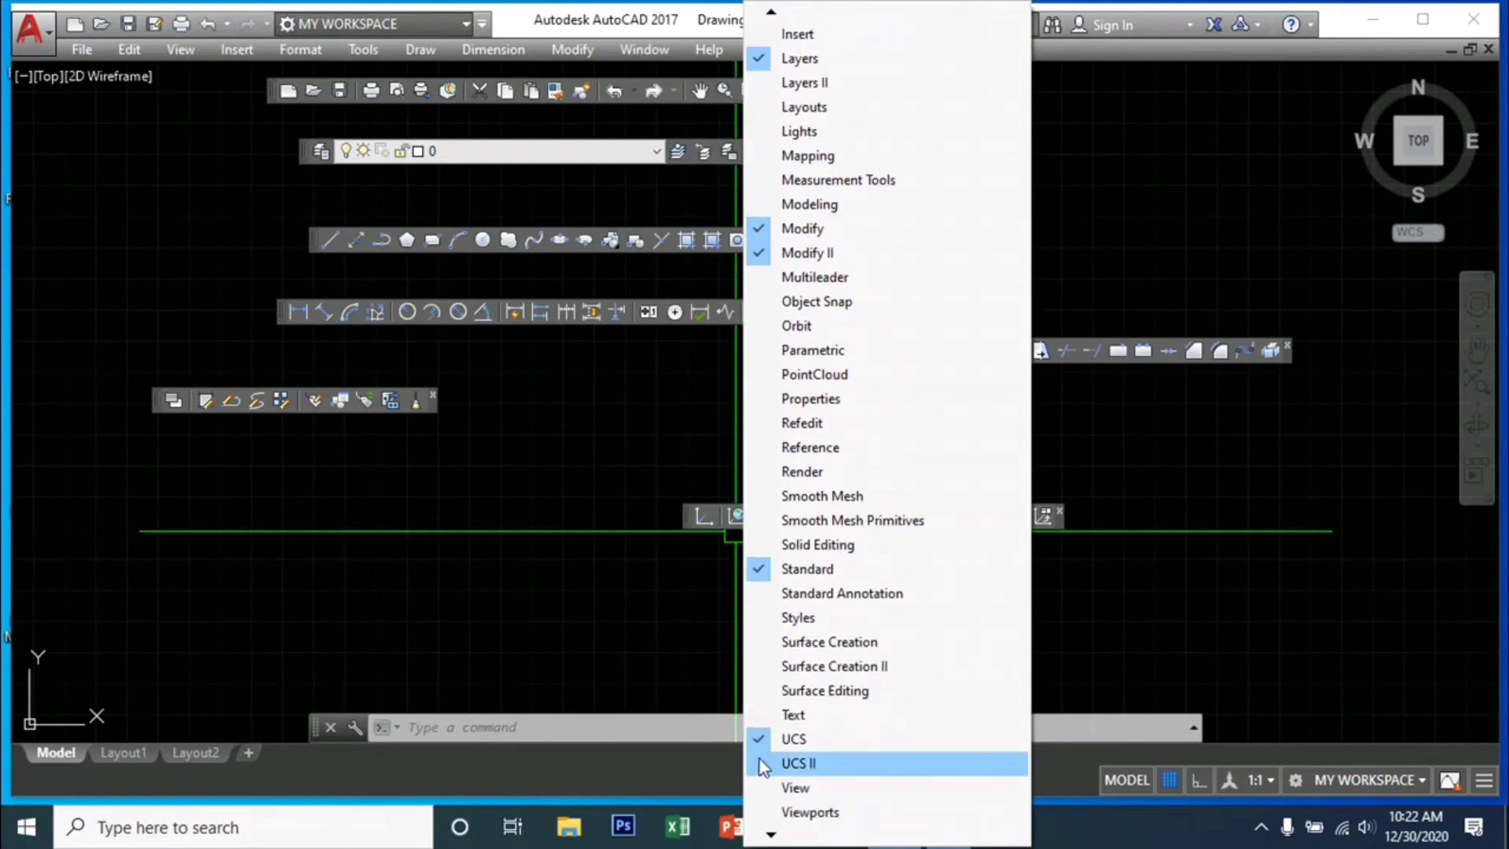
click(760, 763)
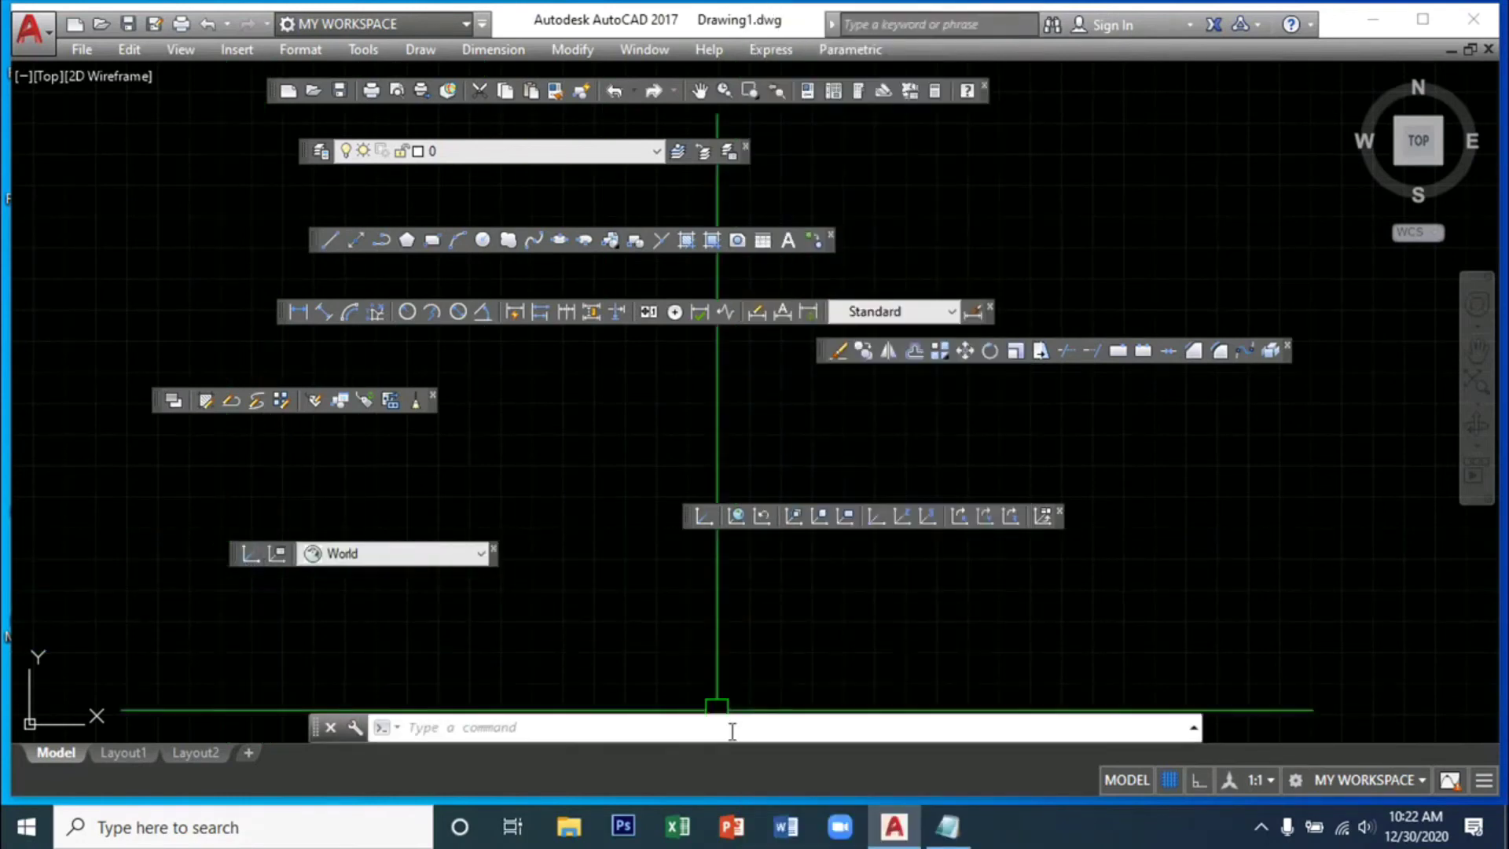
- Turn on the View toolbar, move it into the drawing, and read step 8 in the notes
right_click(709, 517)
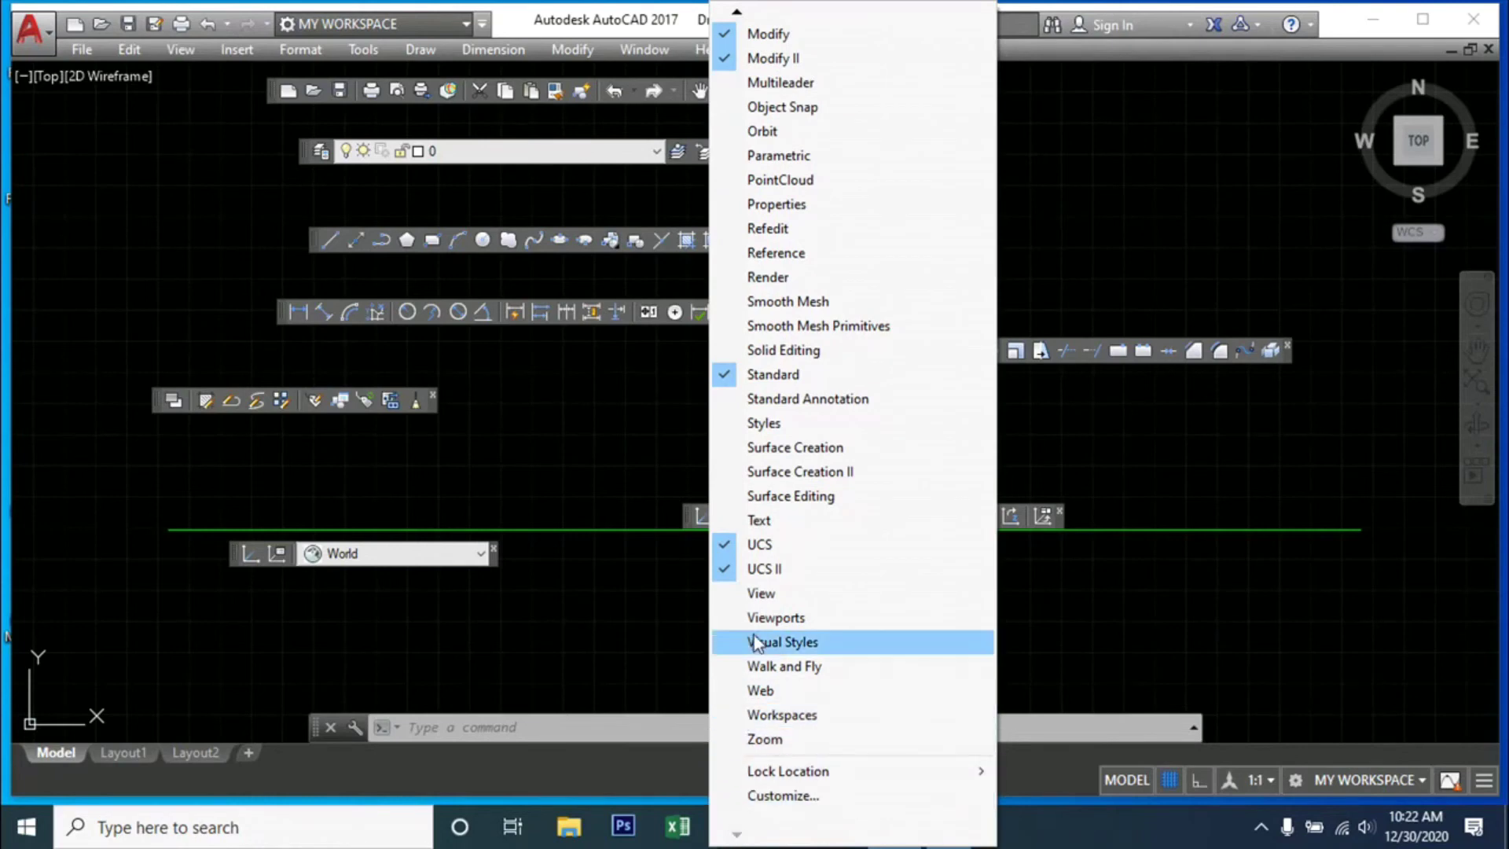
click(729, 595)
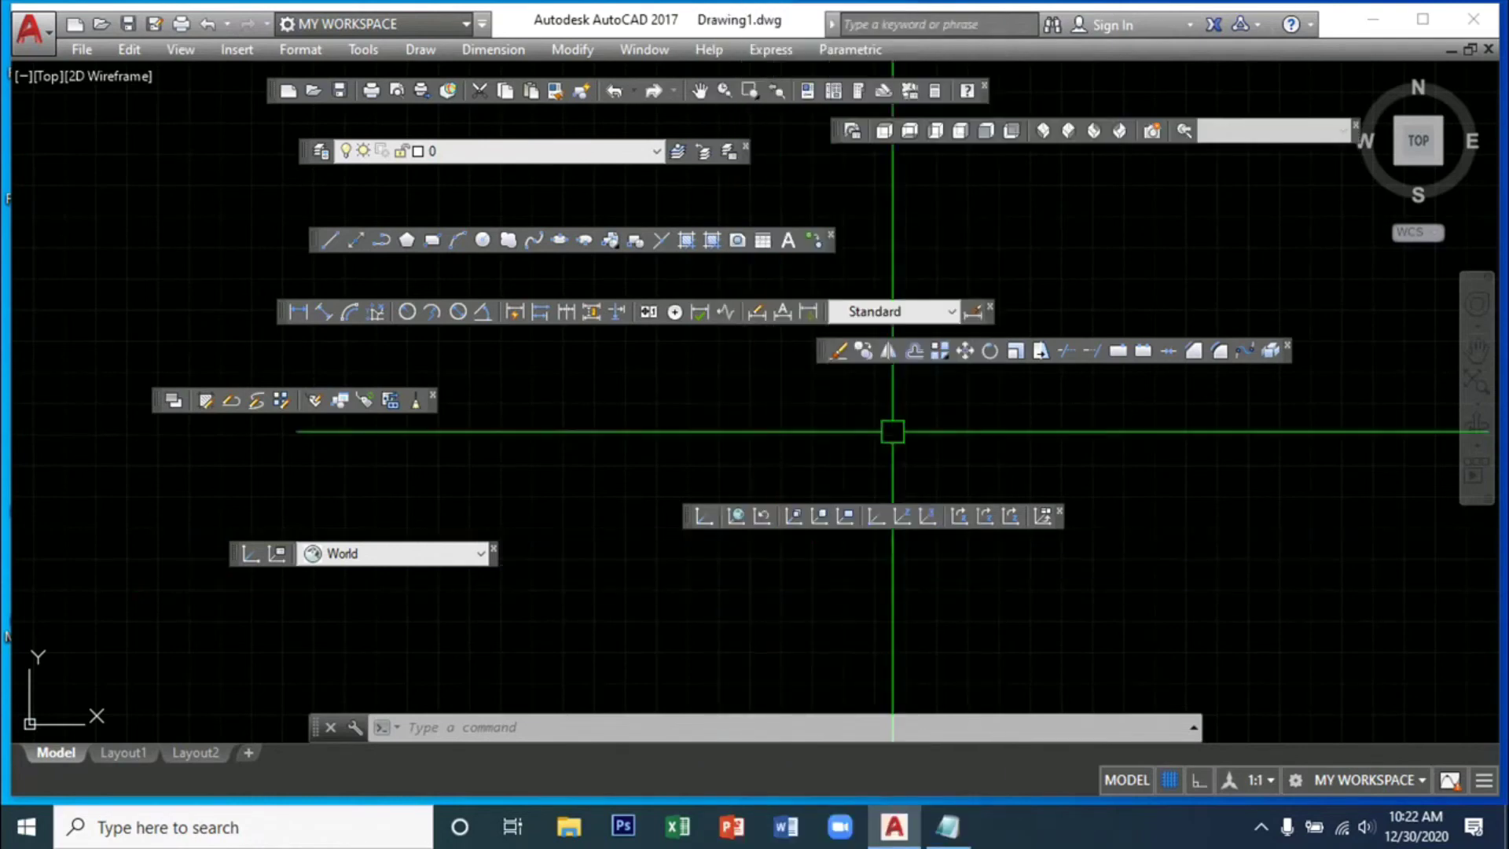
drag(835, 130, 819, 183)
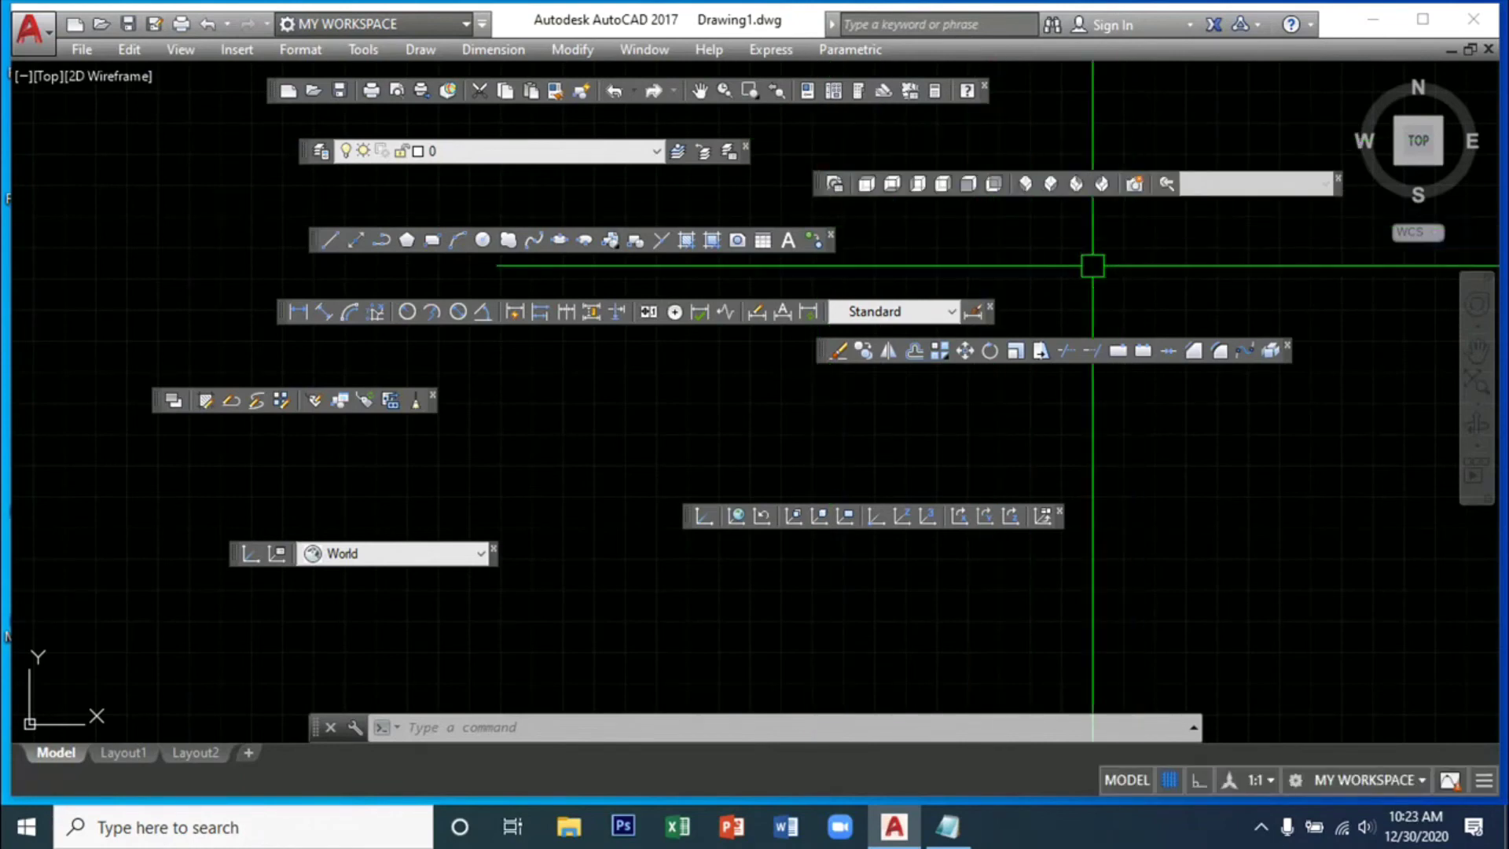
click(949, 827)
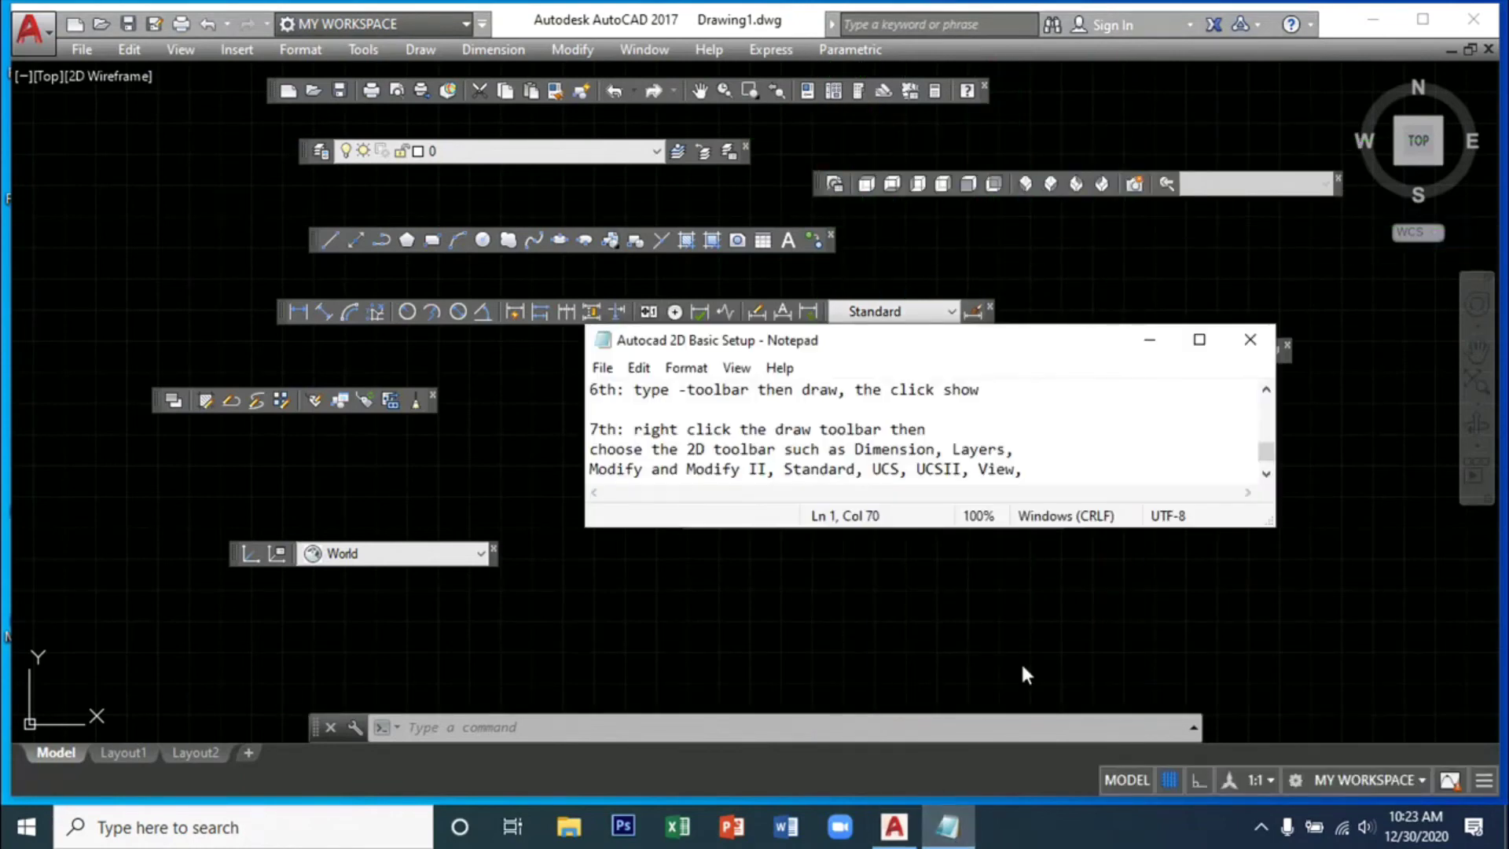
click(1266, 475)
click(1266, 475)
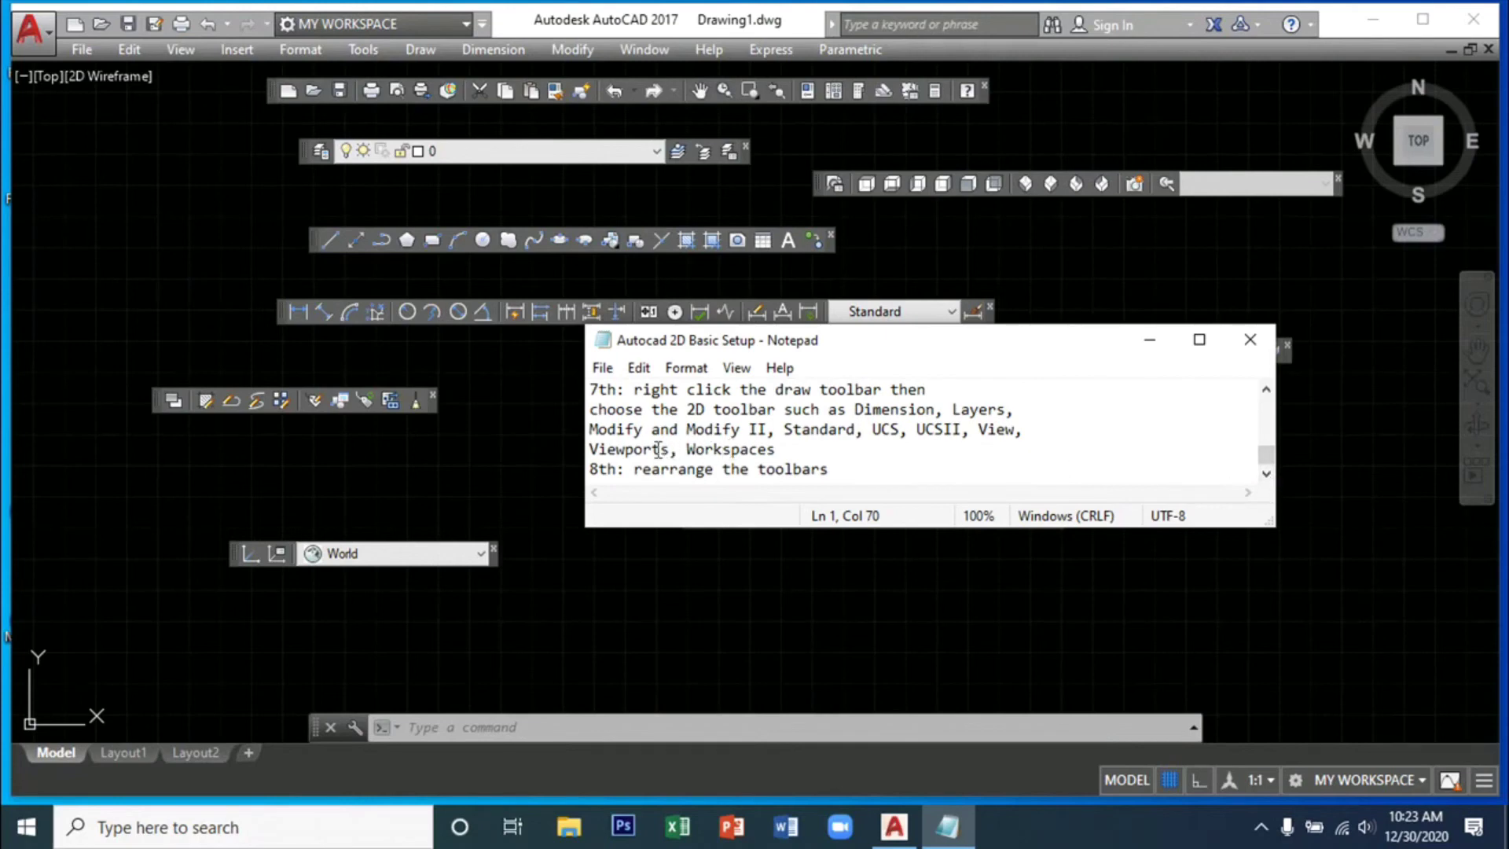
- Turn on the Viewports toolbar from the toolbar list
right_click(294, 398)
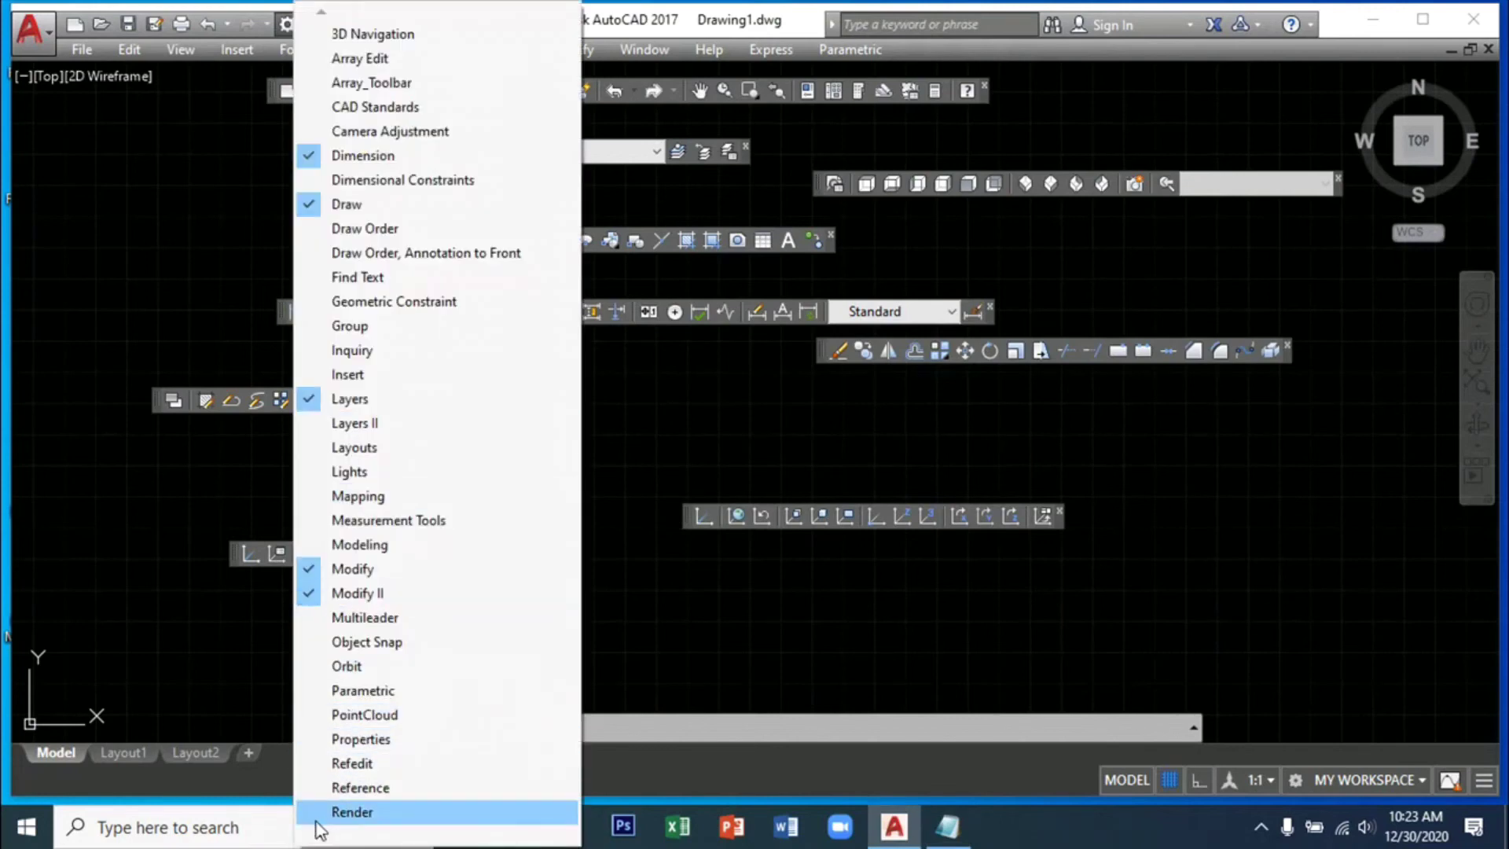
mouse_move(329, 839)
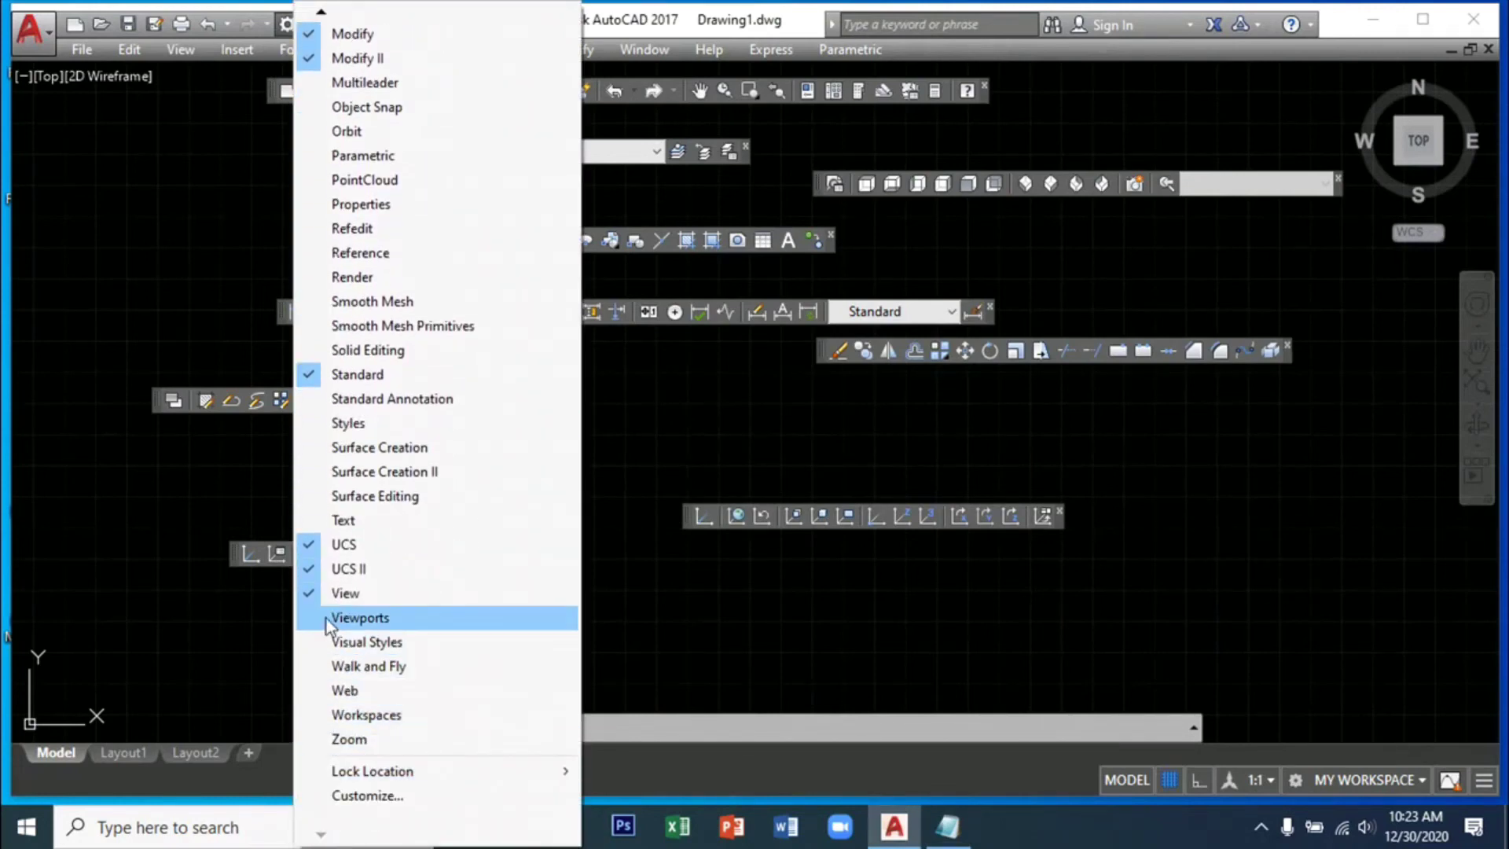
click(314, 621)
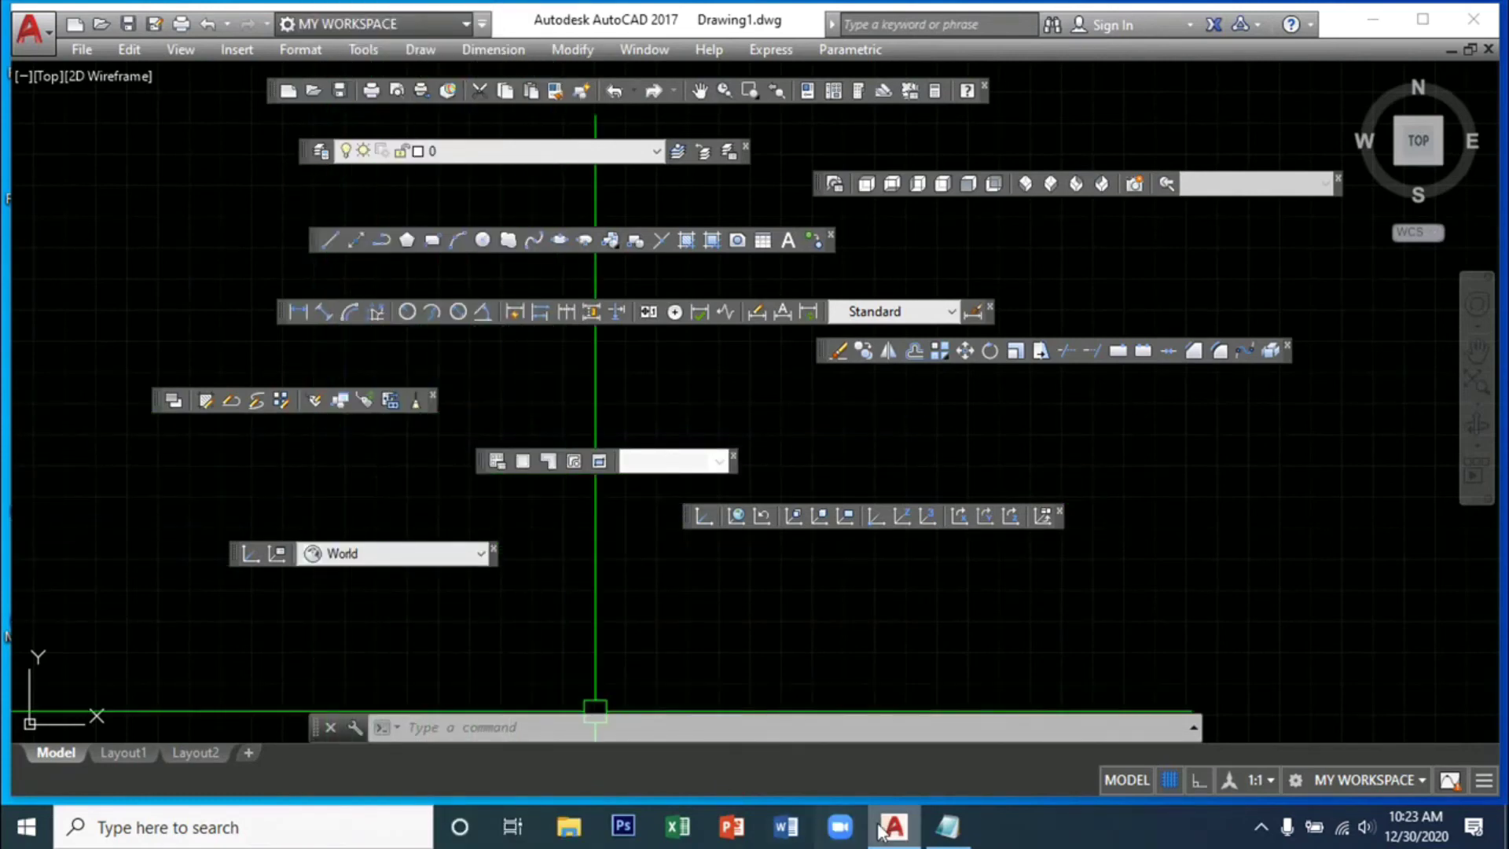
- Check the setup notes, then turn on the Workspaces toolbar in AutoCAD
click(962, 841)
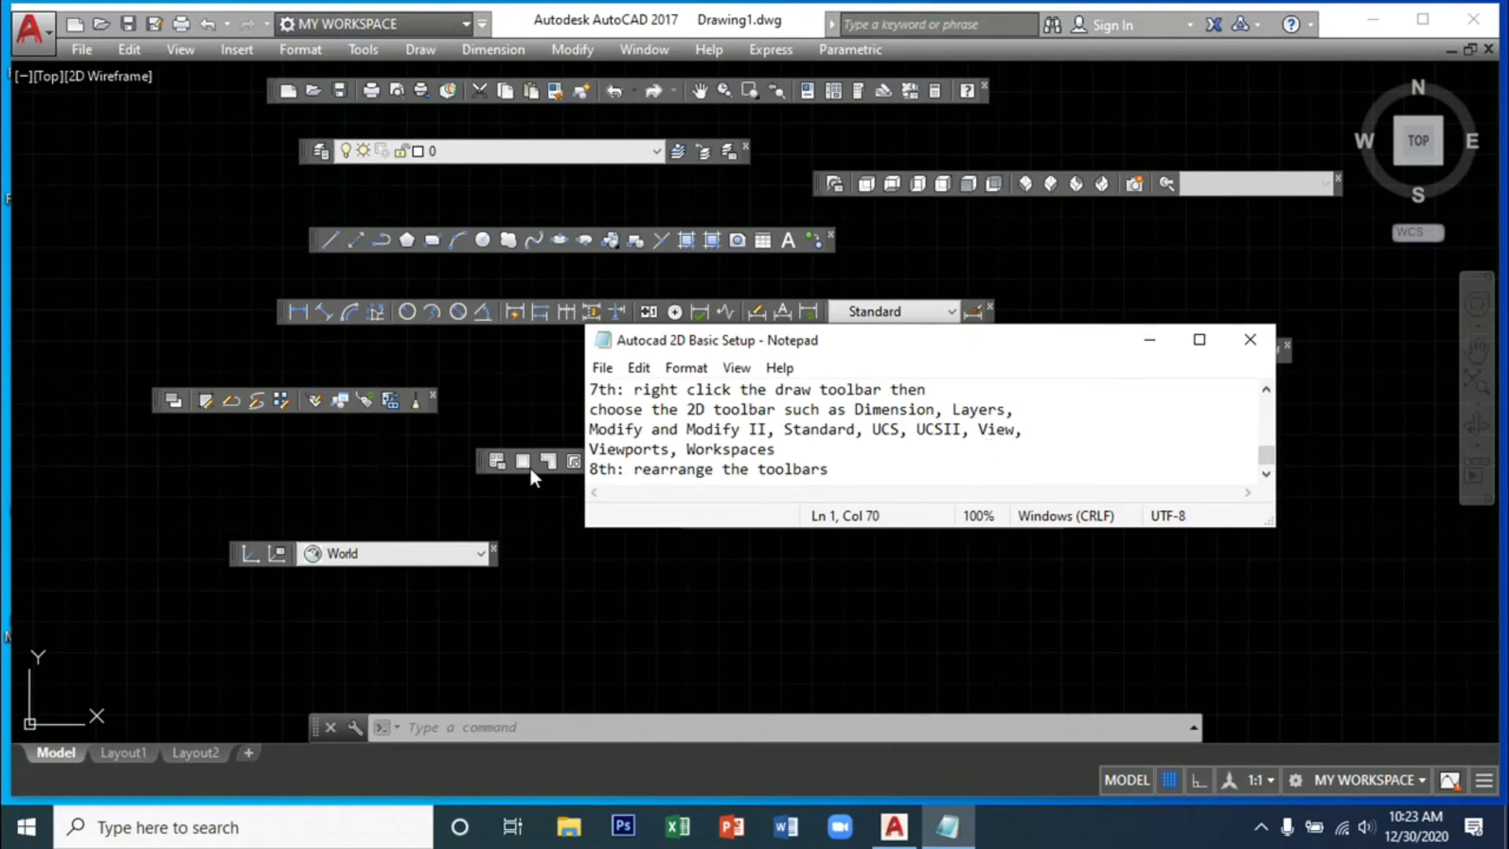
click(480, 464)
right_click(479, 464)
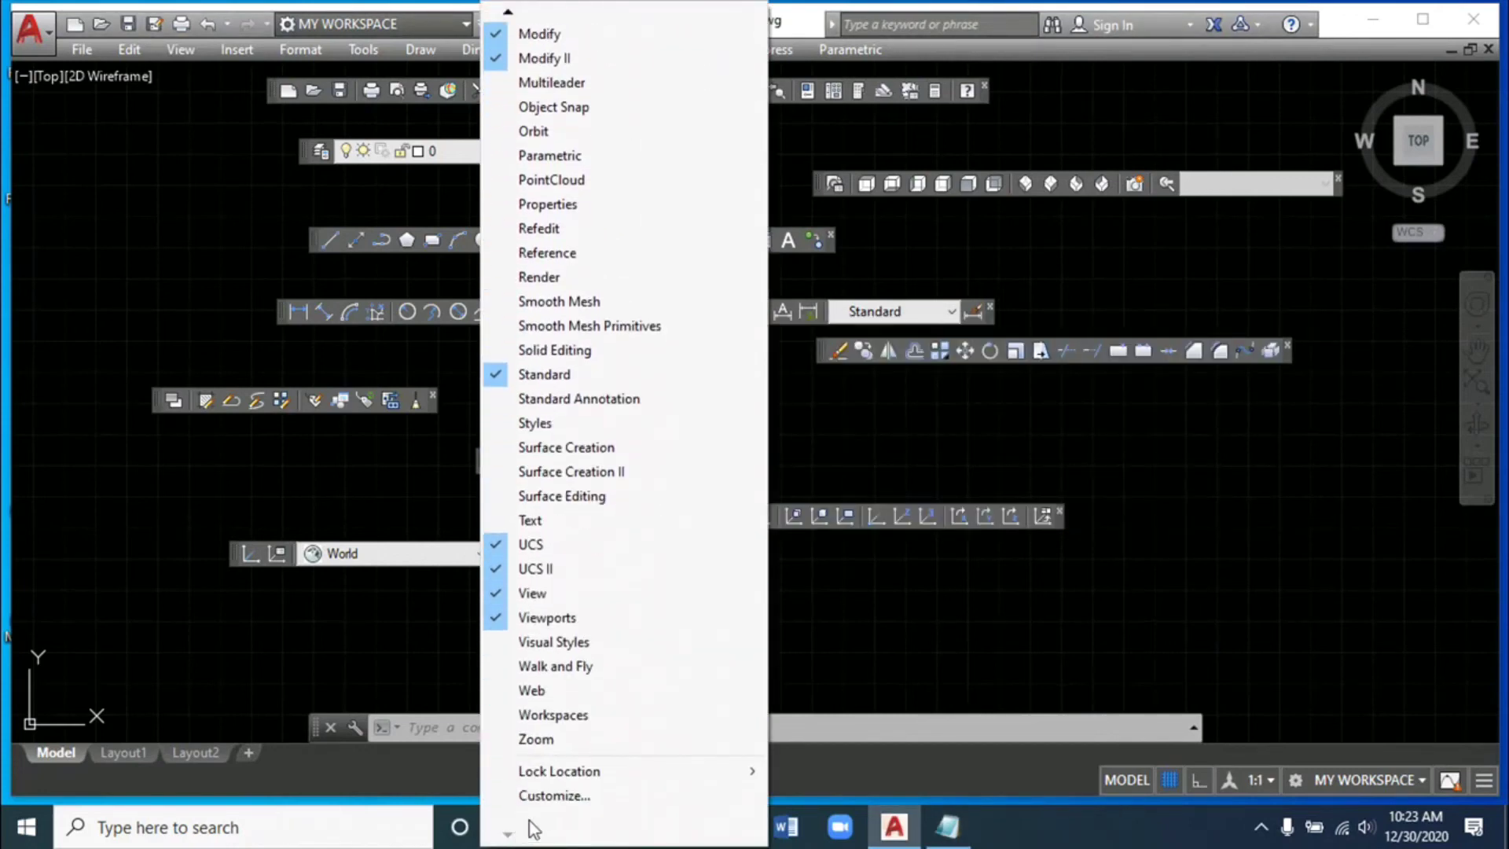
click(554, 714)
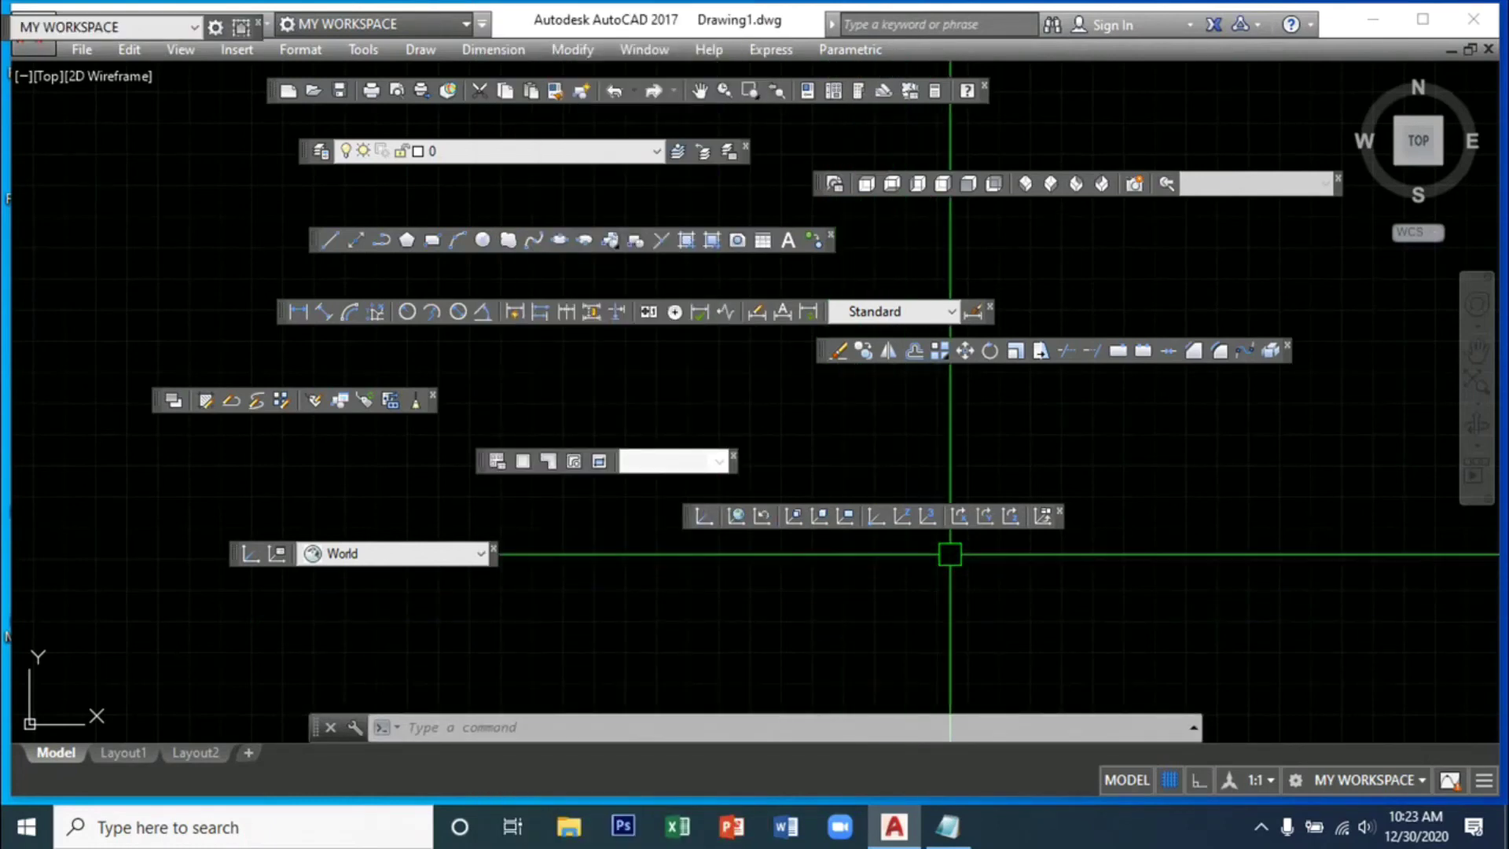
- Review the toolbar list without changes and bring the setup notes to the front
right_click(937, 516)
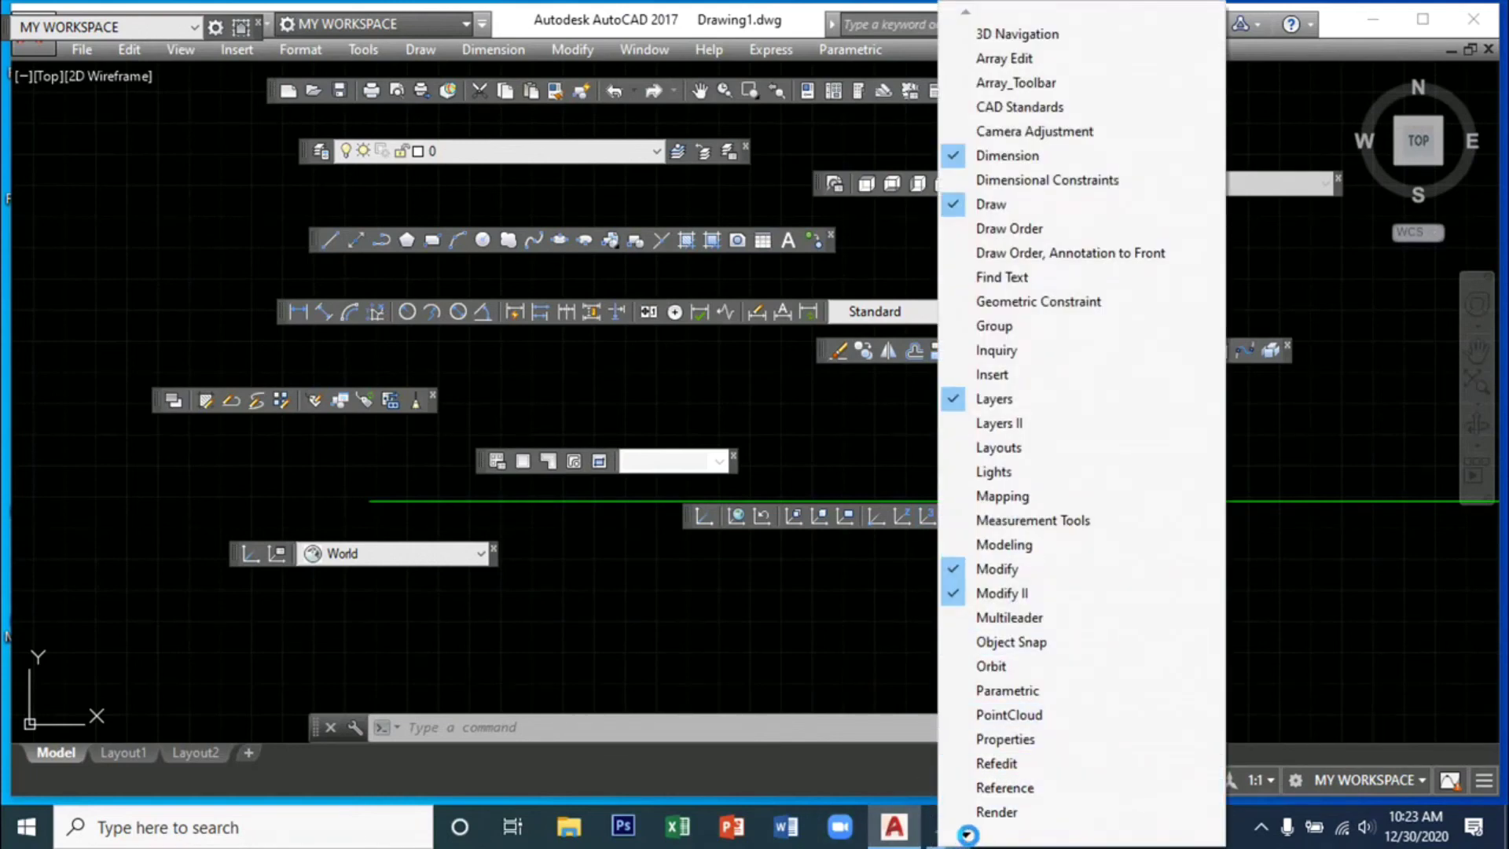
scroll(967, 835, down, 5)
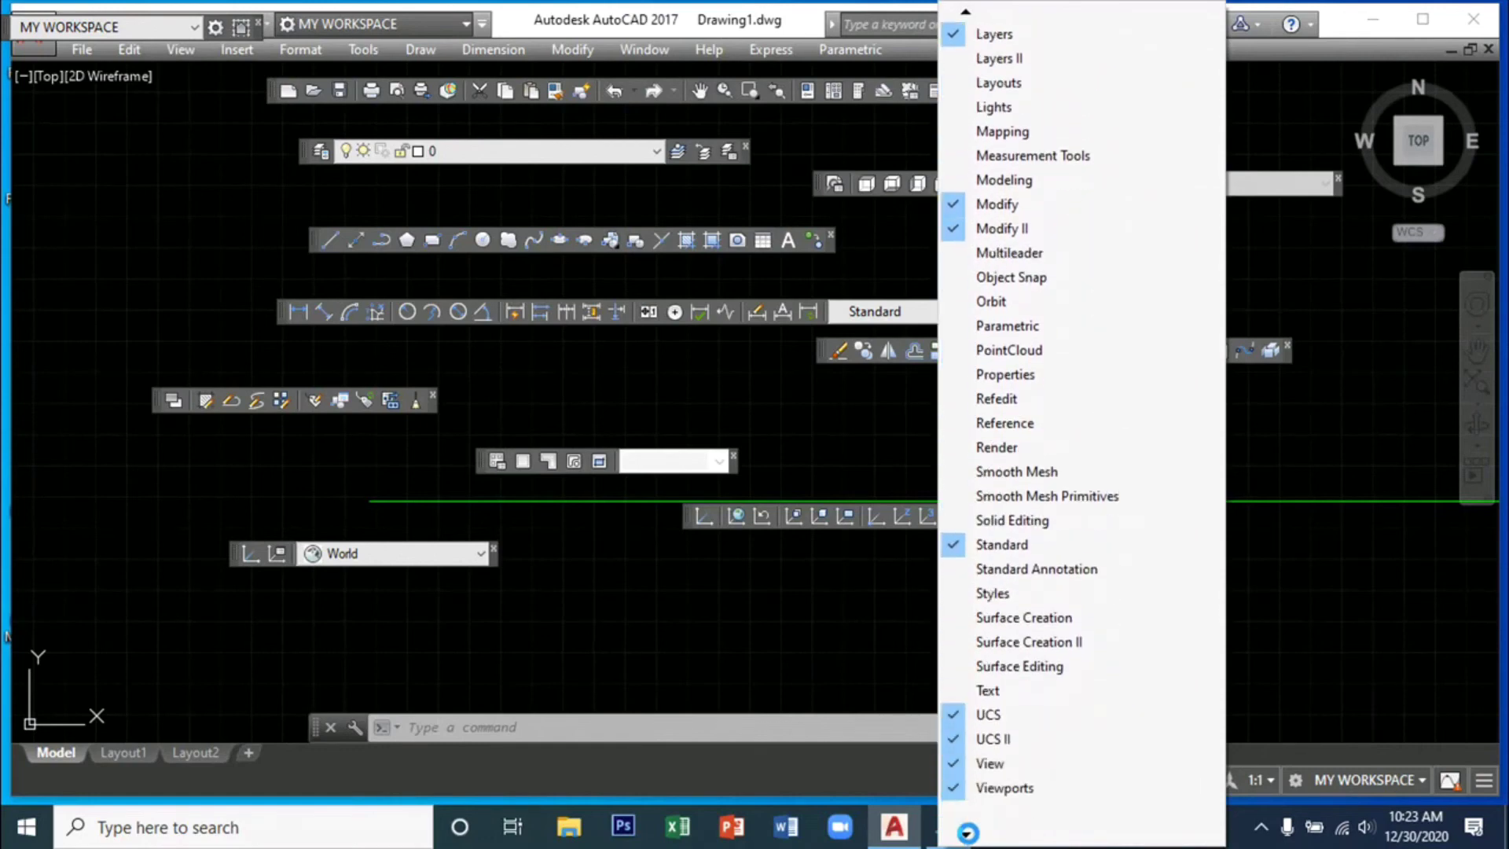
scroll(967, 833, down, 3)
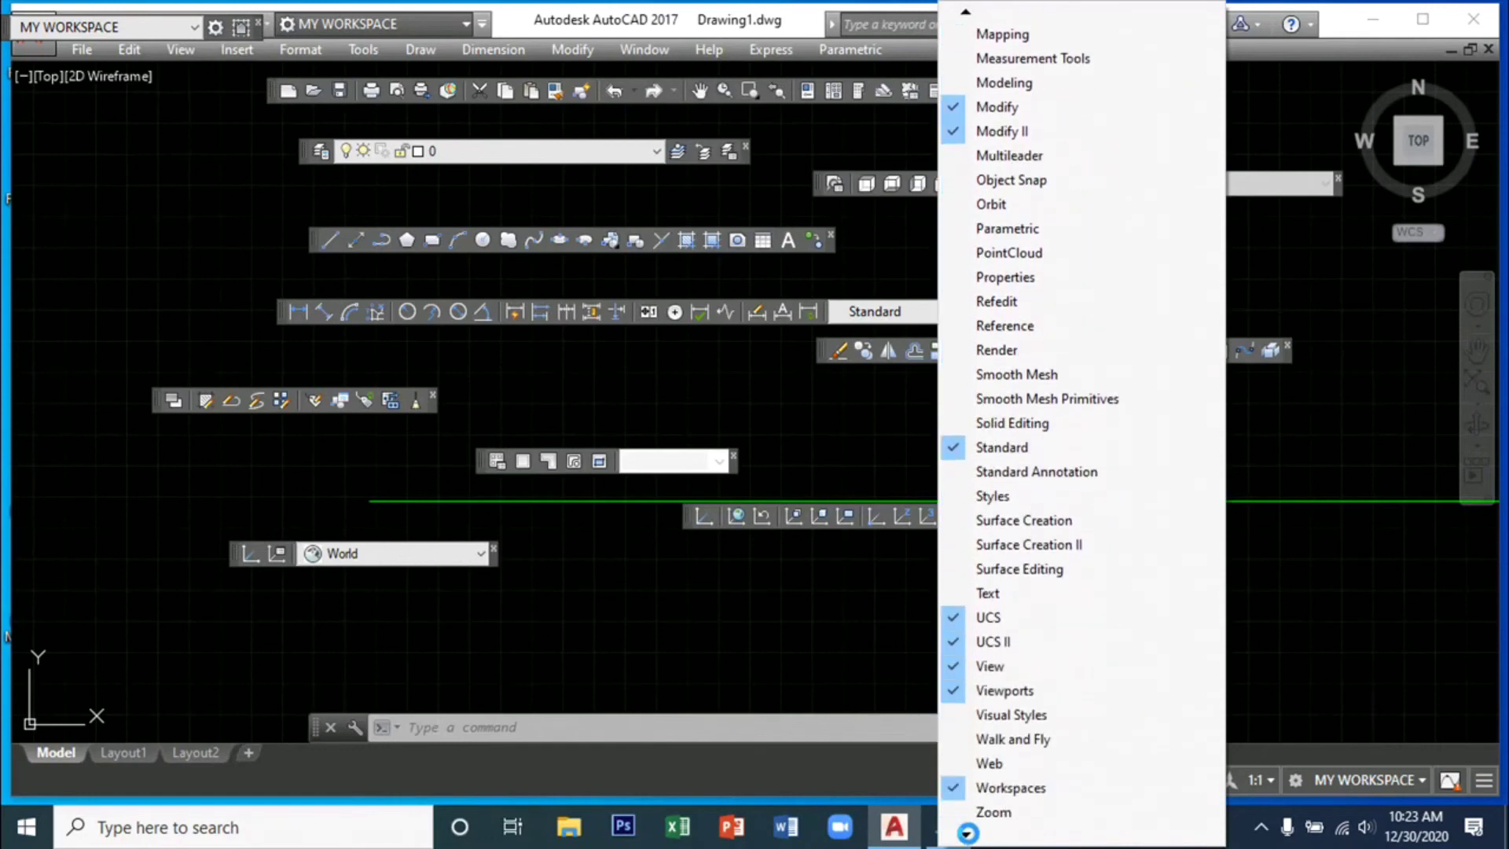
click(724, 656)
click(734, 650)
click(731, 651)
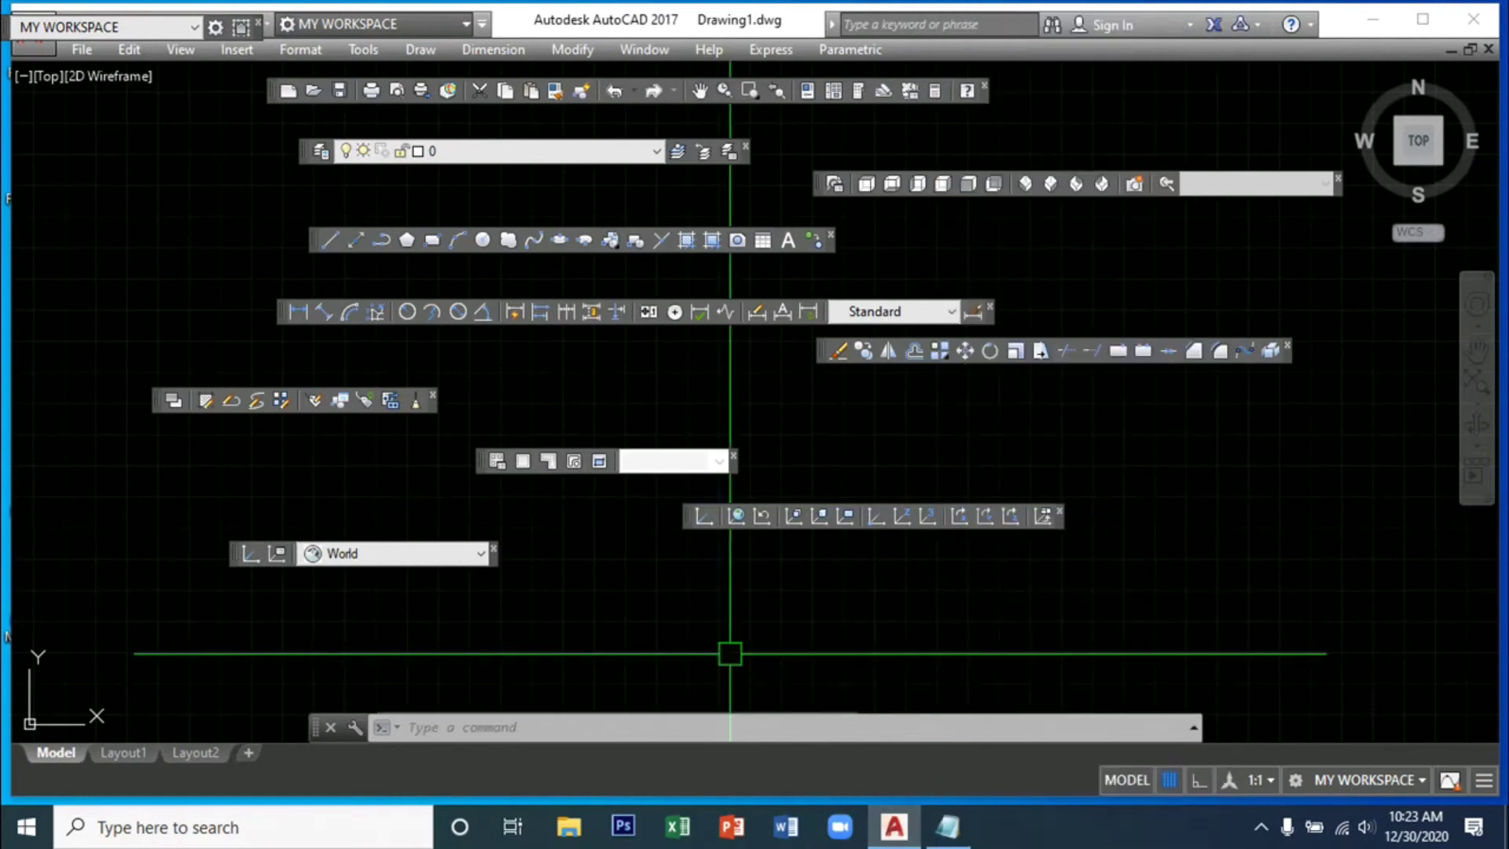
click(735, 654)
click(734, 652)
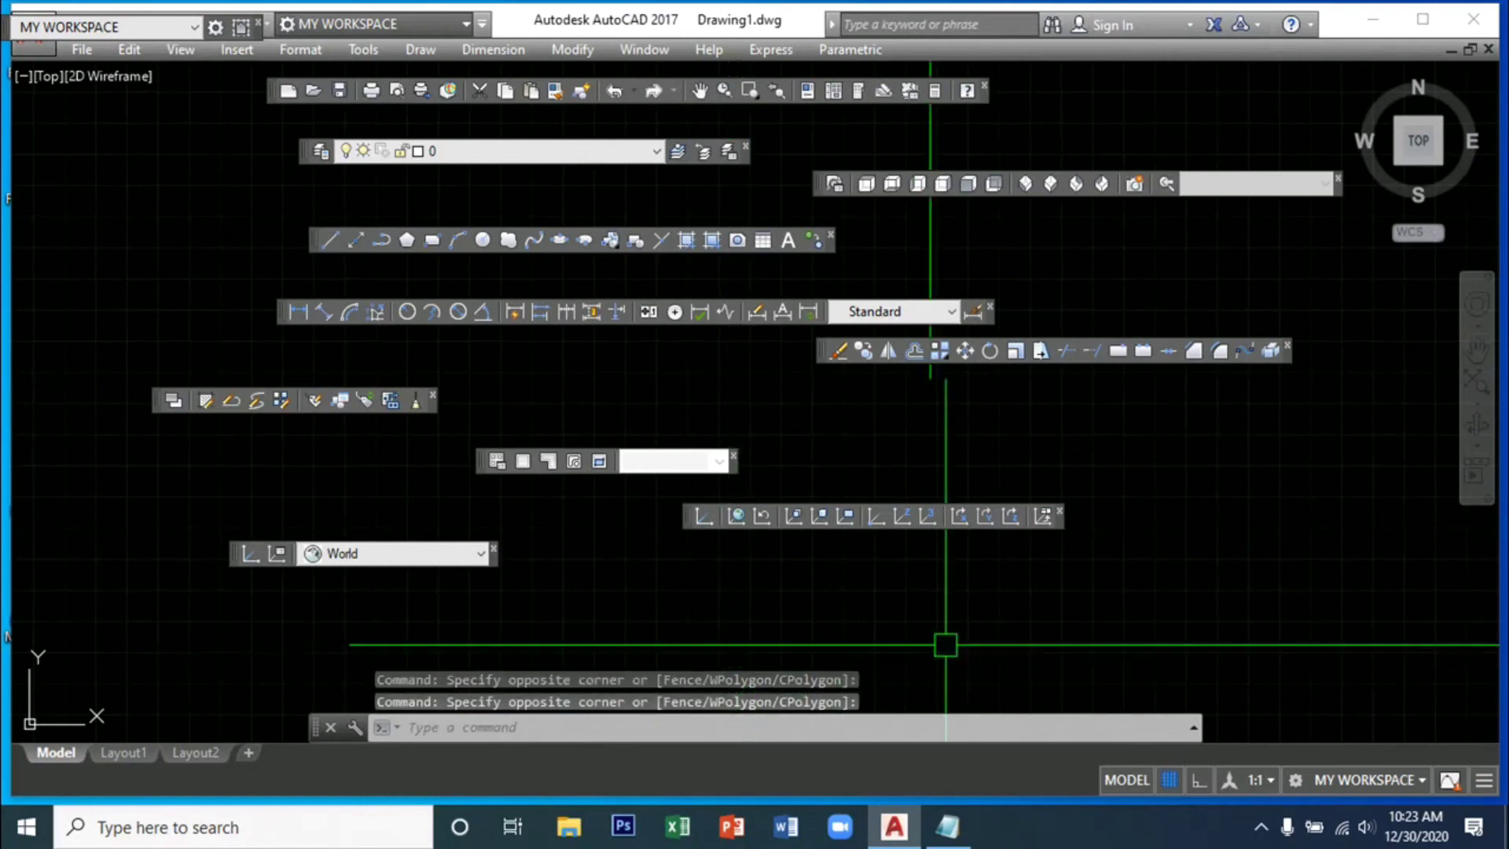
click(949, 826)
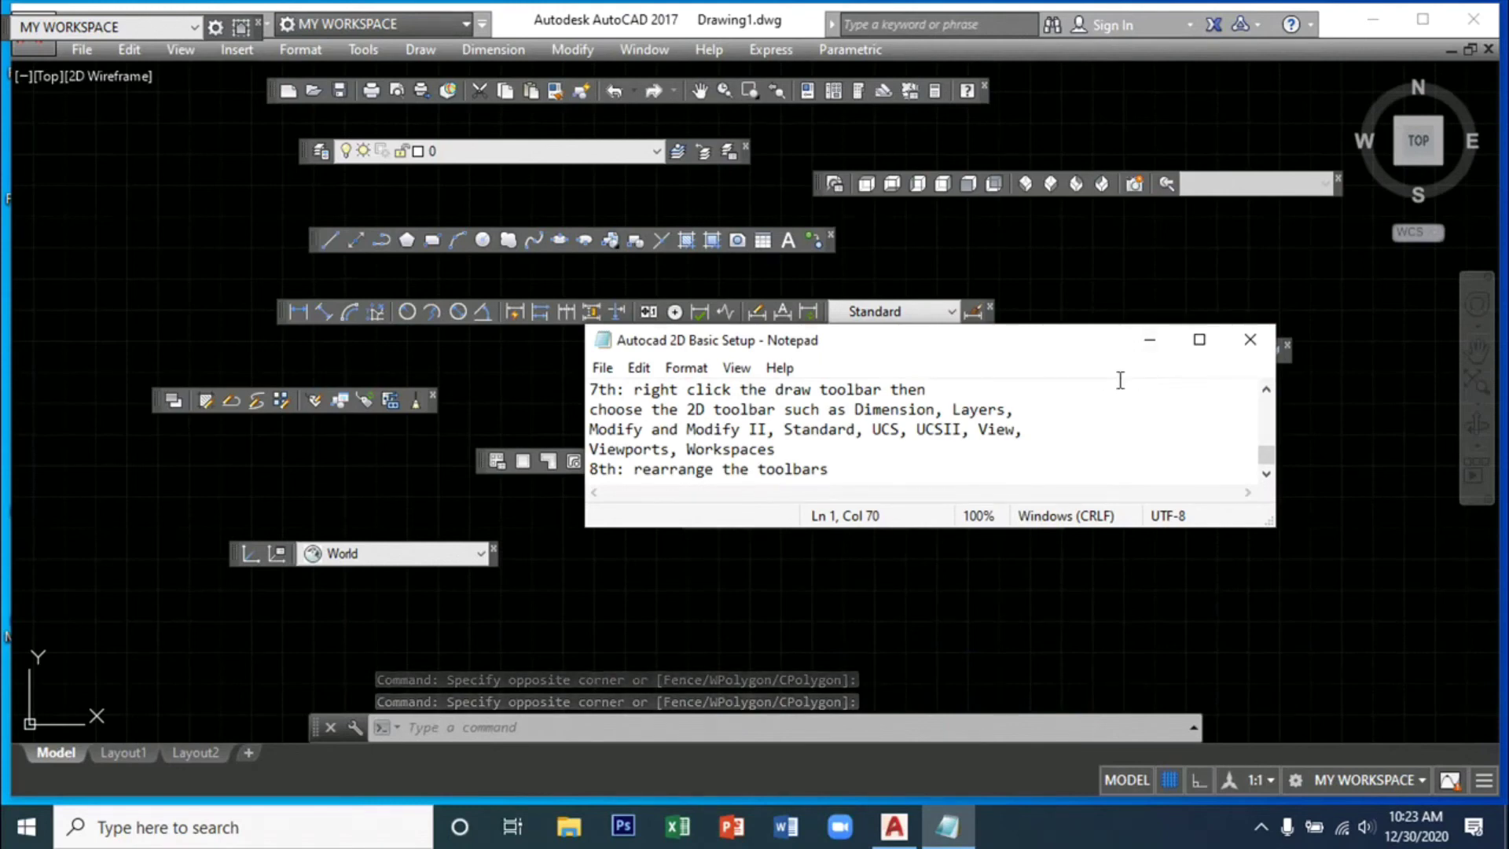
- Maximize AutoCAD and dock the Draw and Dimension toolbars as two left-edge columns
click(1154, 339)
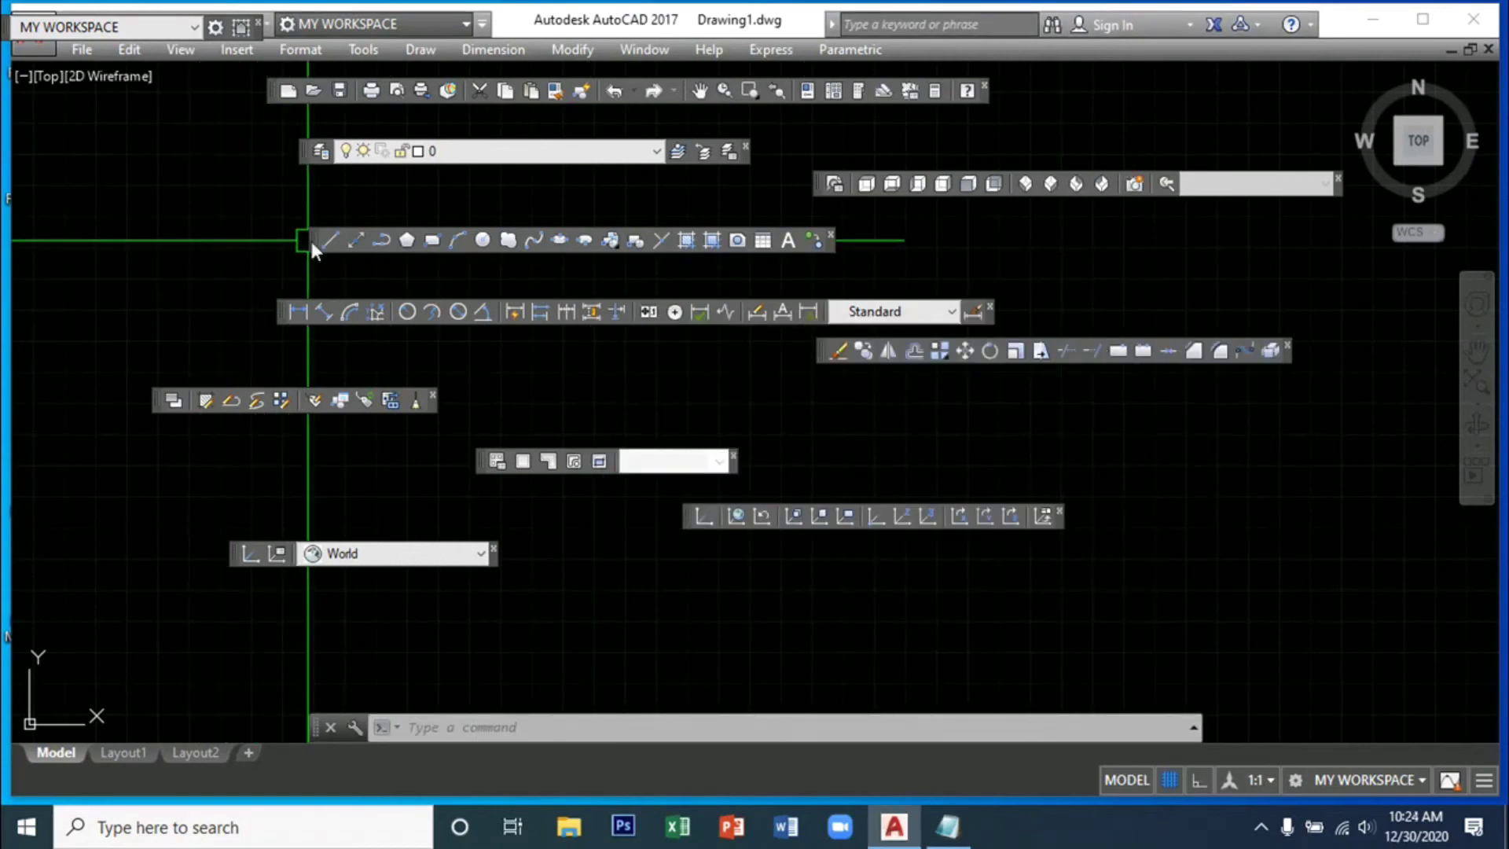
mouse_move(315, 239)
mouse_down()
mouse_move(13, 85)
mouse_move(4, 117)
mouse_move(60, 212)
mouse_move(19, 232)
mouse_move(4, 452)
mouse_move(23, 455)
mouse_move(16, 327)
mouse_up()
click(1422, 19)
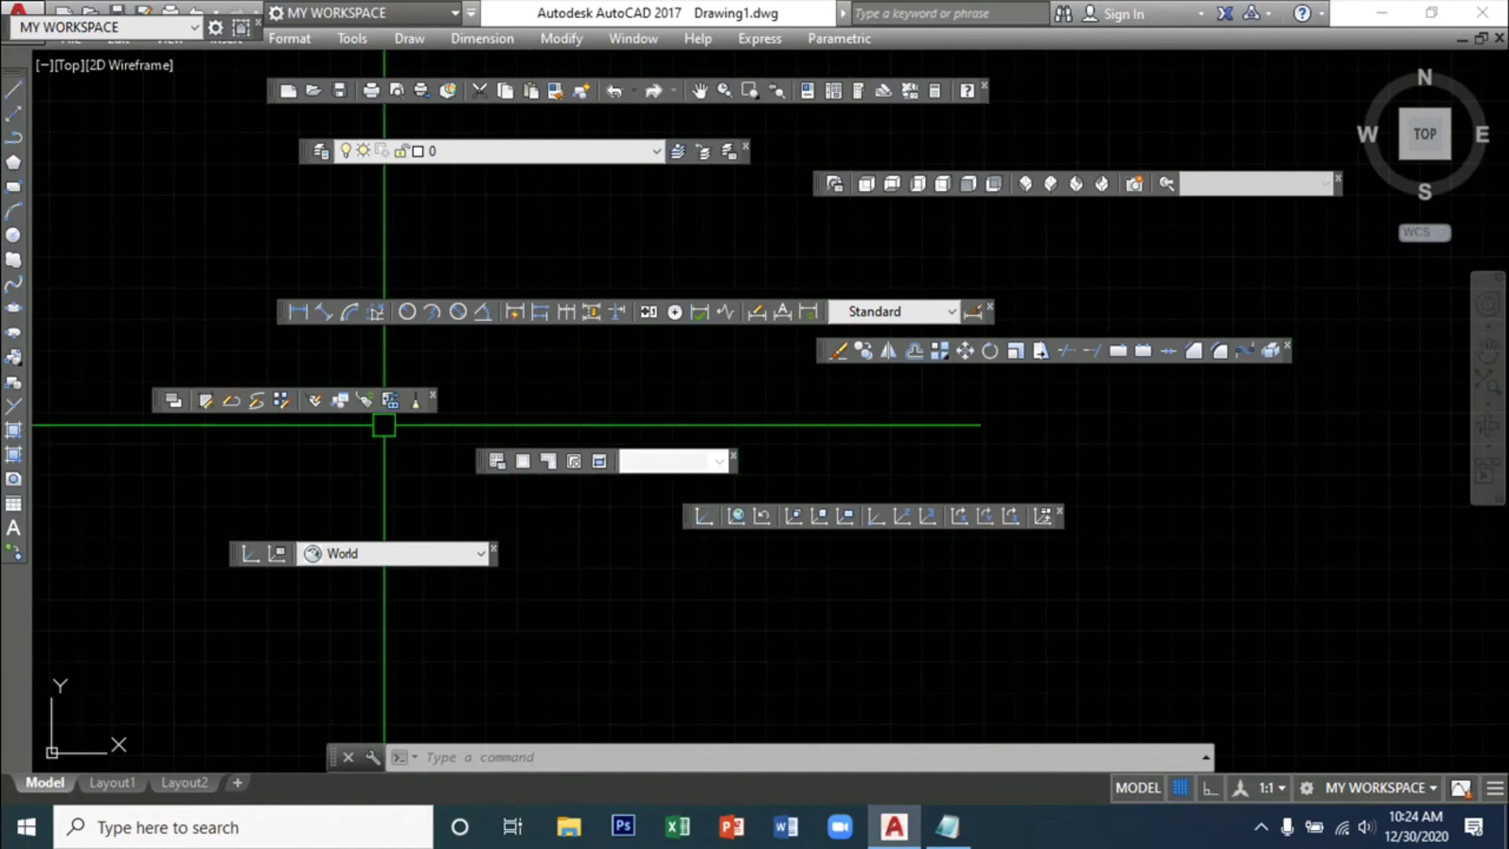
drag(279, 317, 25, 350)
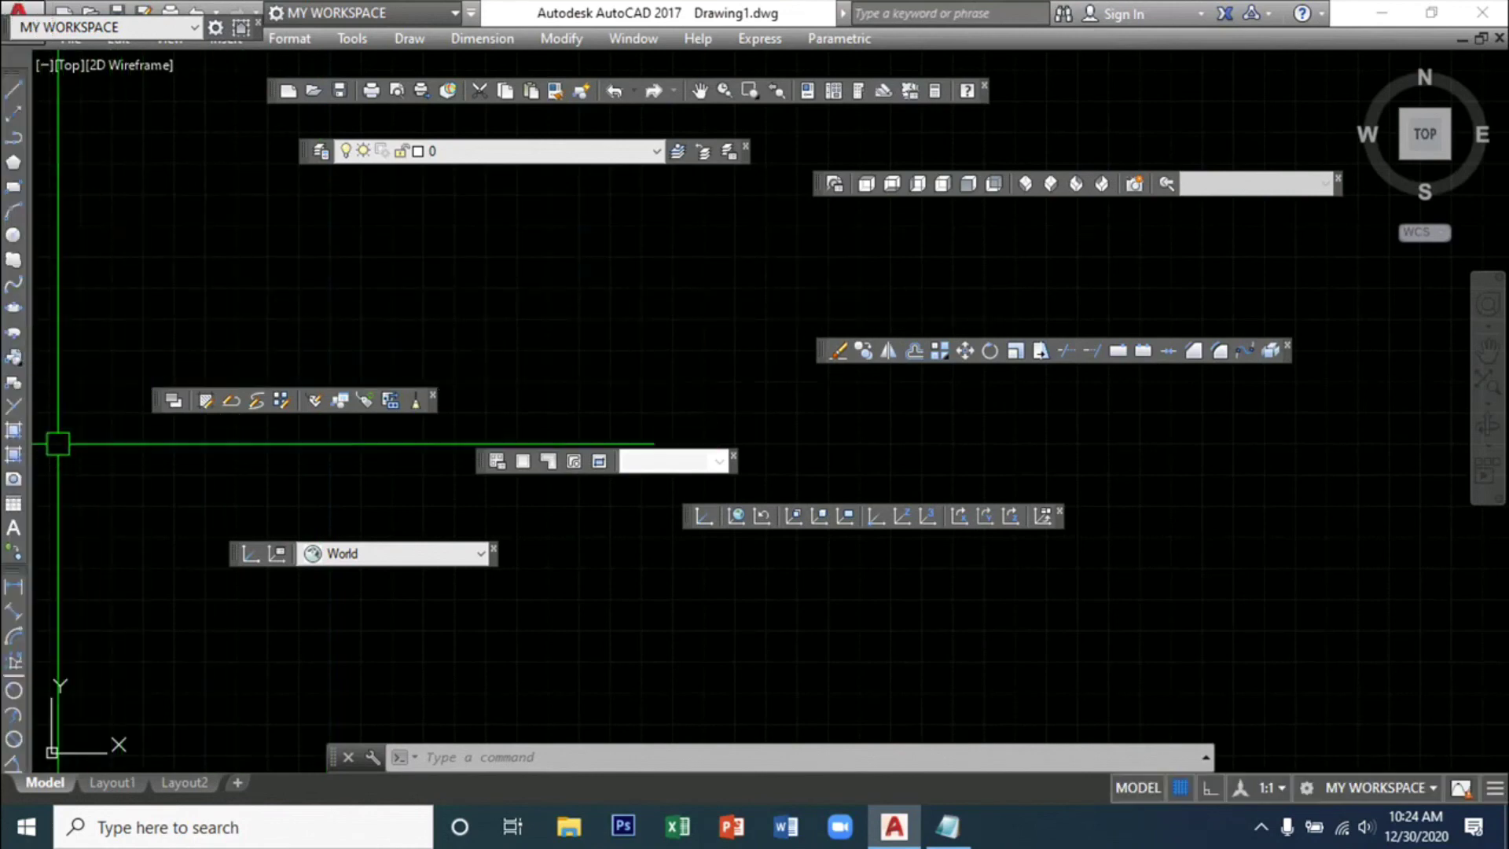
drag(9, 583, 41, 199)
drag(30, 111, 44, 64)
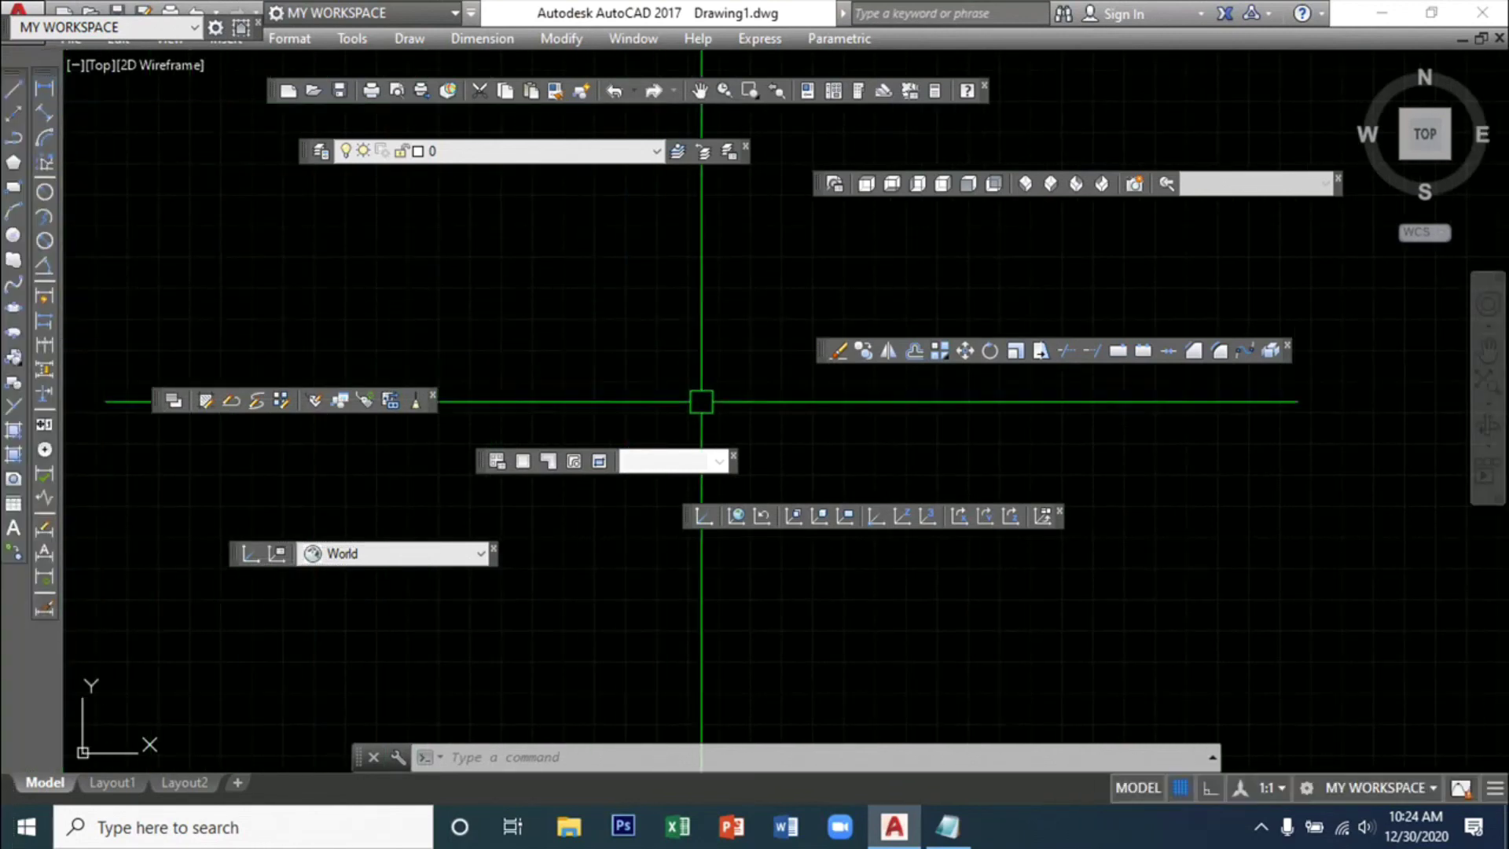
- Dock Modify on the right, Standard, Layers and View on top, and UCS II at the bottom
drag(824, 356, 1503, 191)
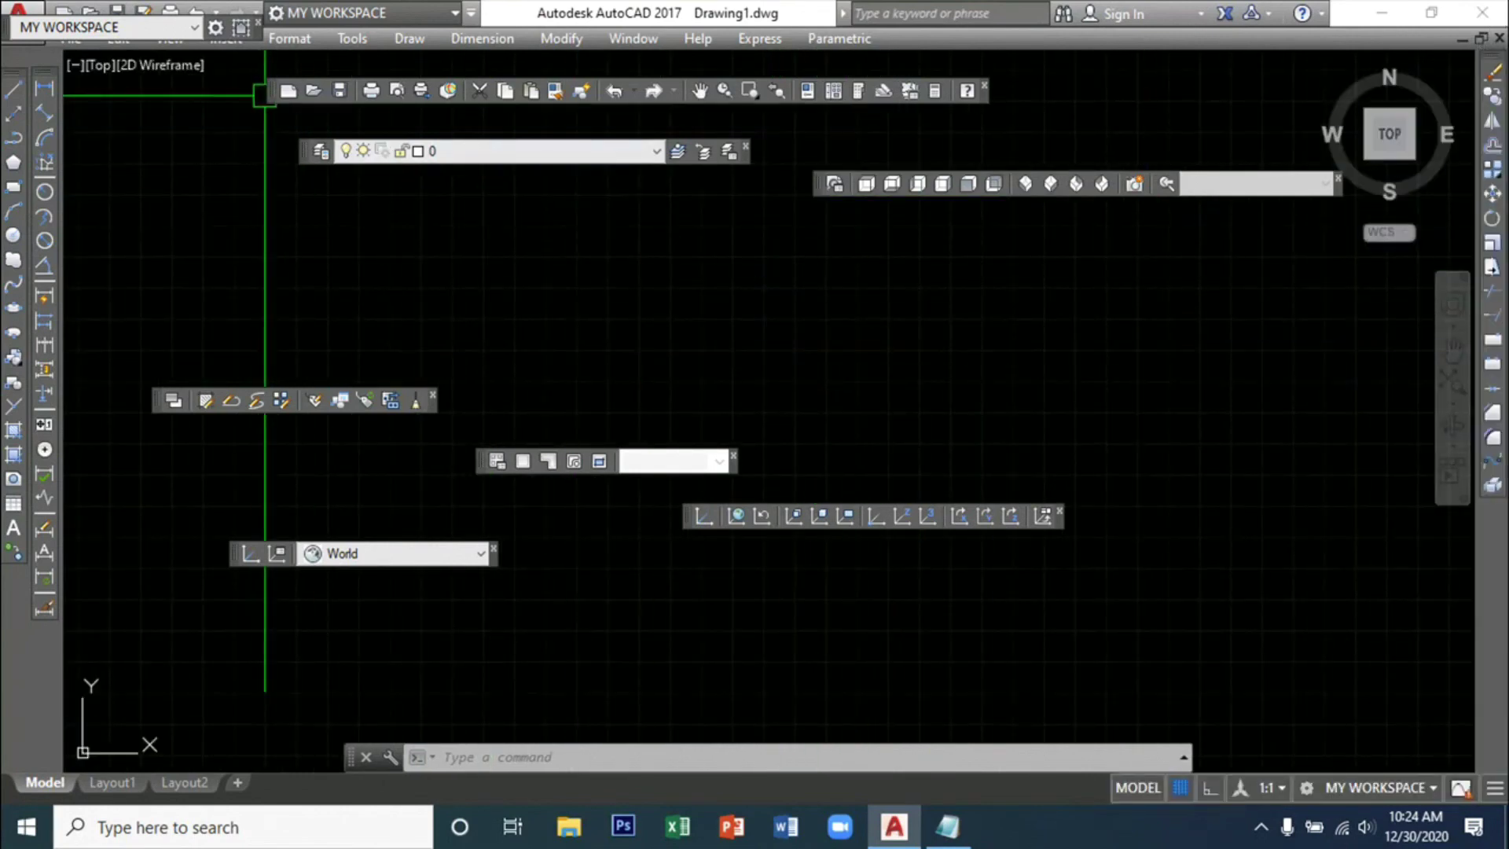
drag(273, 90, 79, 58)
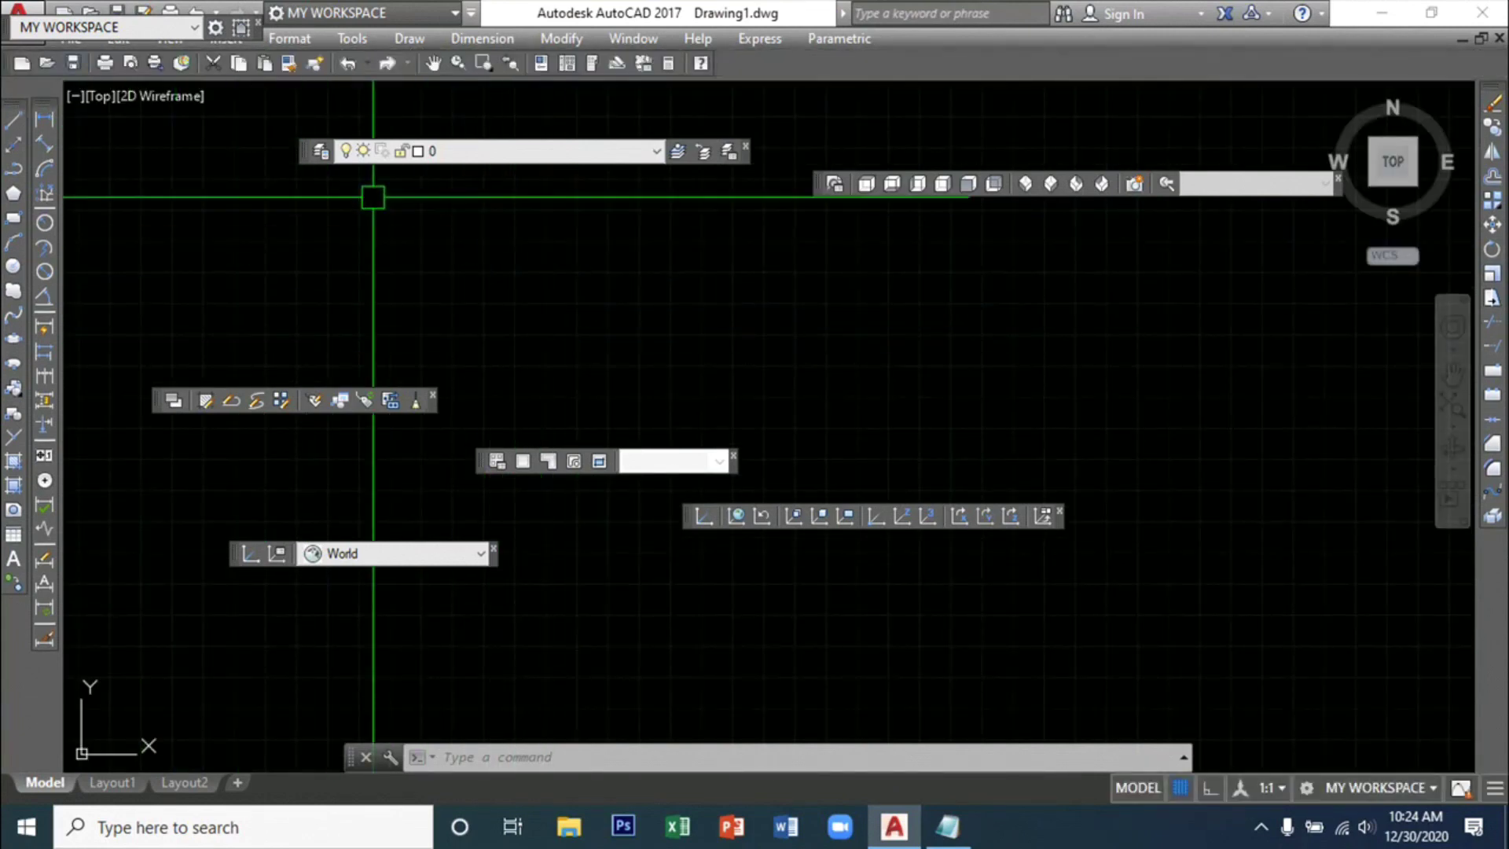
drag(305, 149, 758, 77)
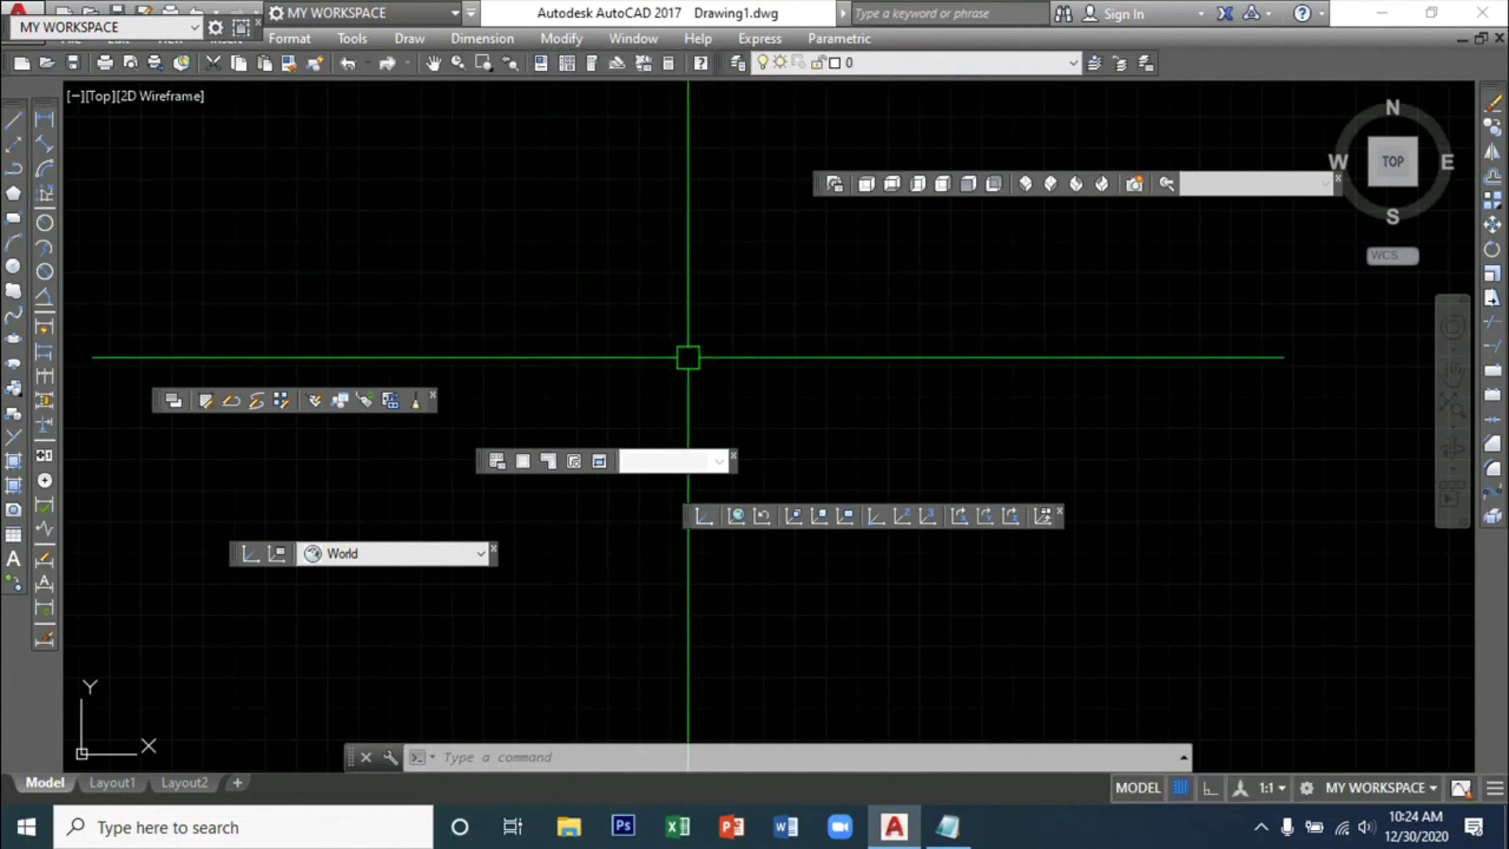
drag(818, 186, 1206, 62)
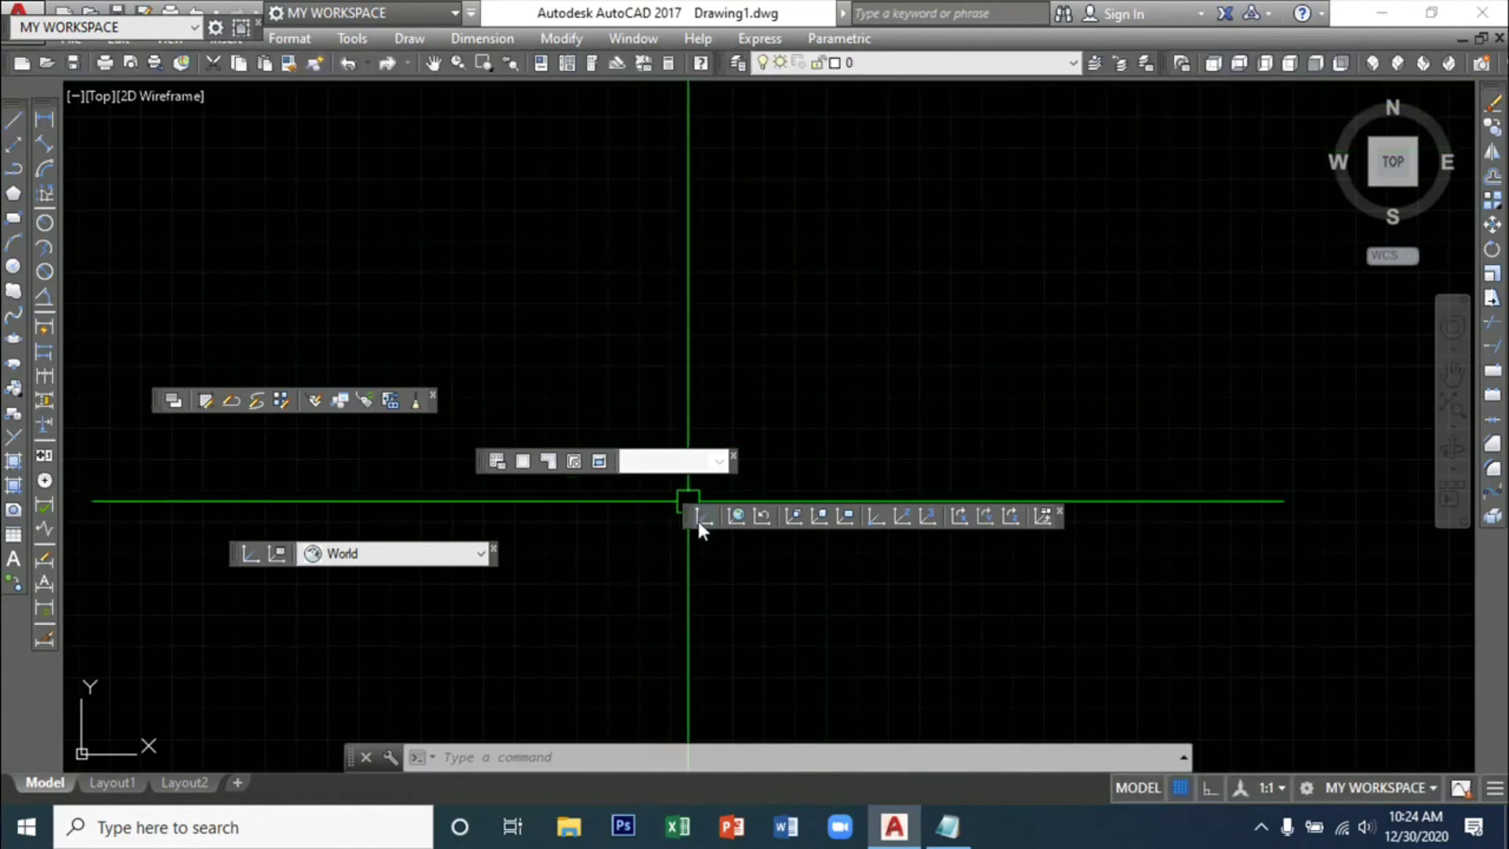
drag(689, 534, 734, 788)
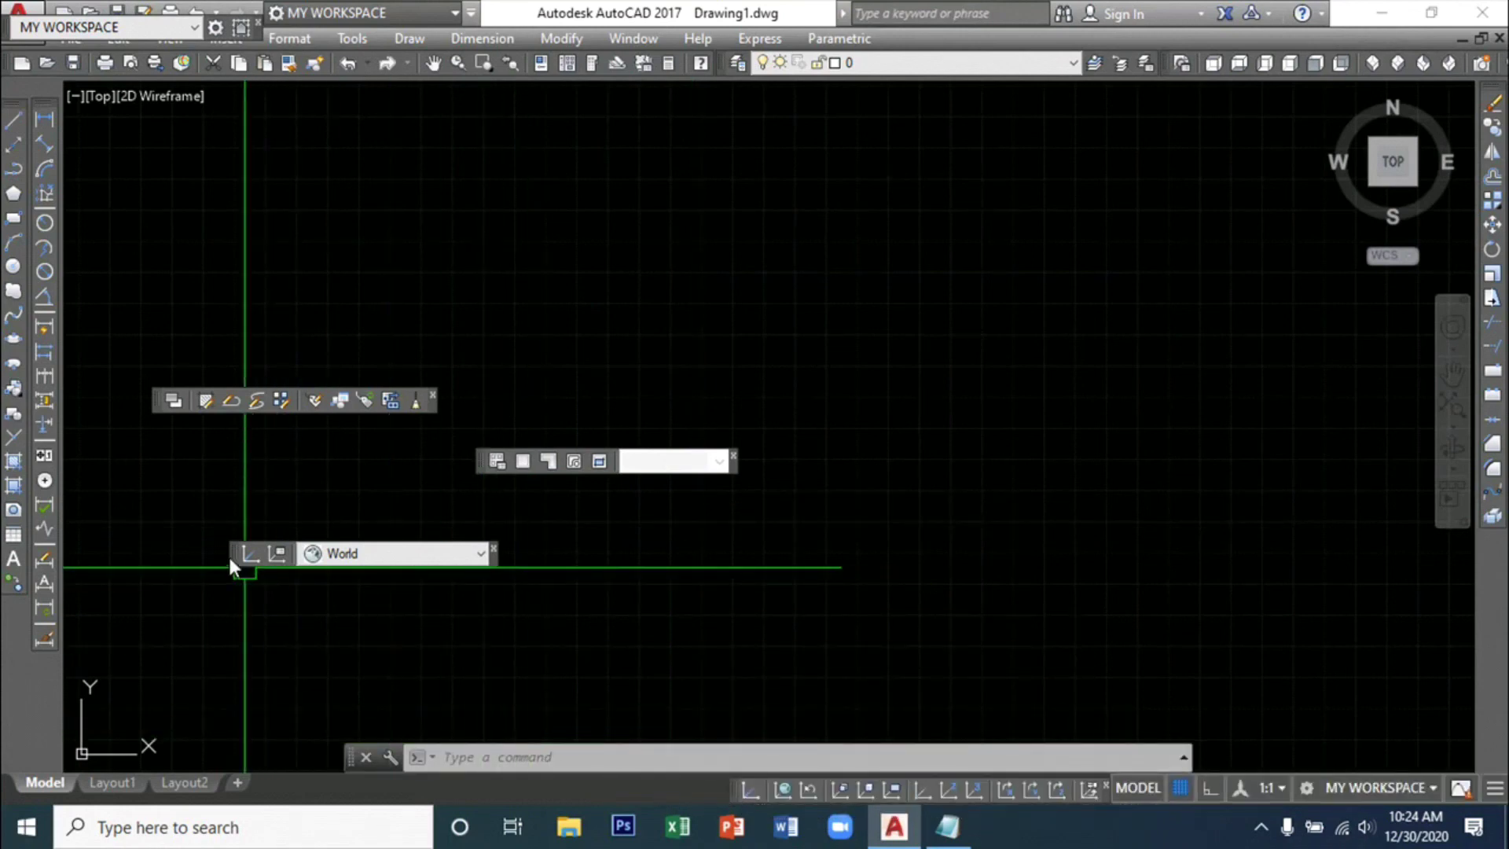
- Dock UCS at the bottom, close the Modify II toolbar, and dock Viewports on the left edge
mouse_move(229, 553)
mouse_down()
mouse_move(237, 573)
mouse_move(394, 657)
mouse_move(707, 429)
mouse_move(538, 775)
mouse_move(545, 802)
mouse_move(464, 790)
mouse_up()
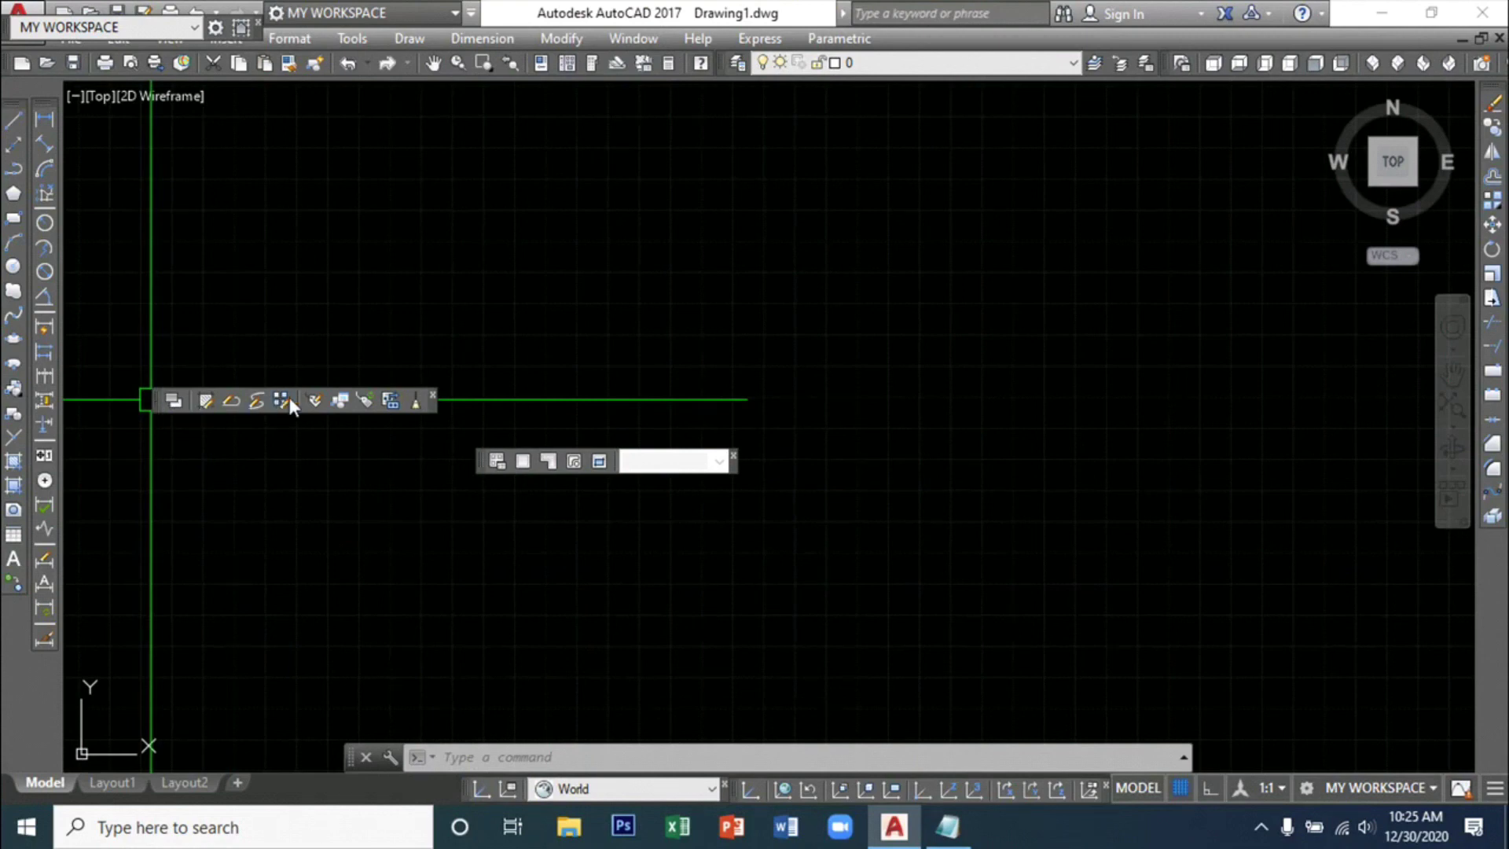
click(434, 393)
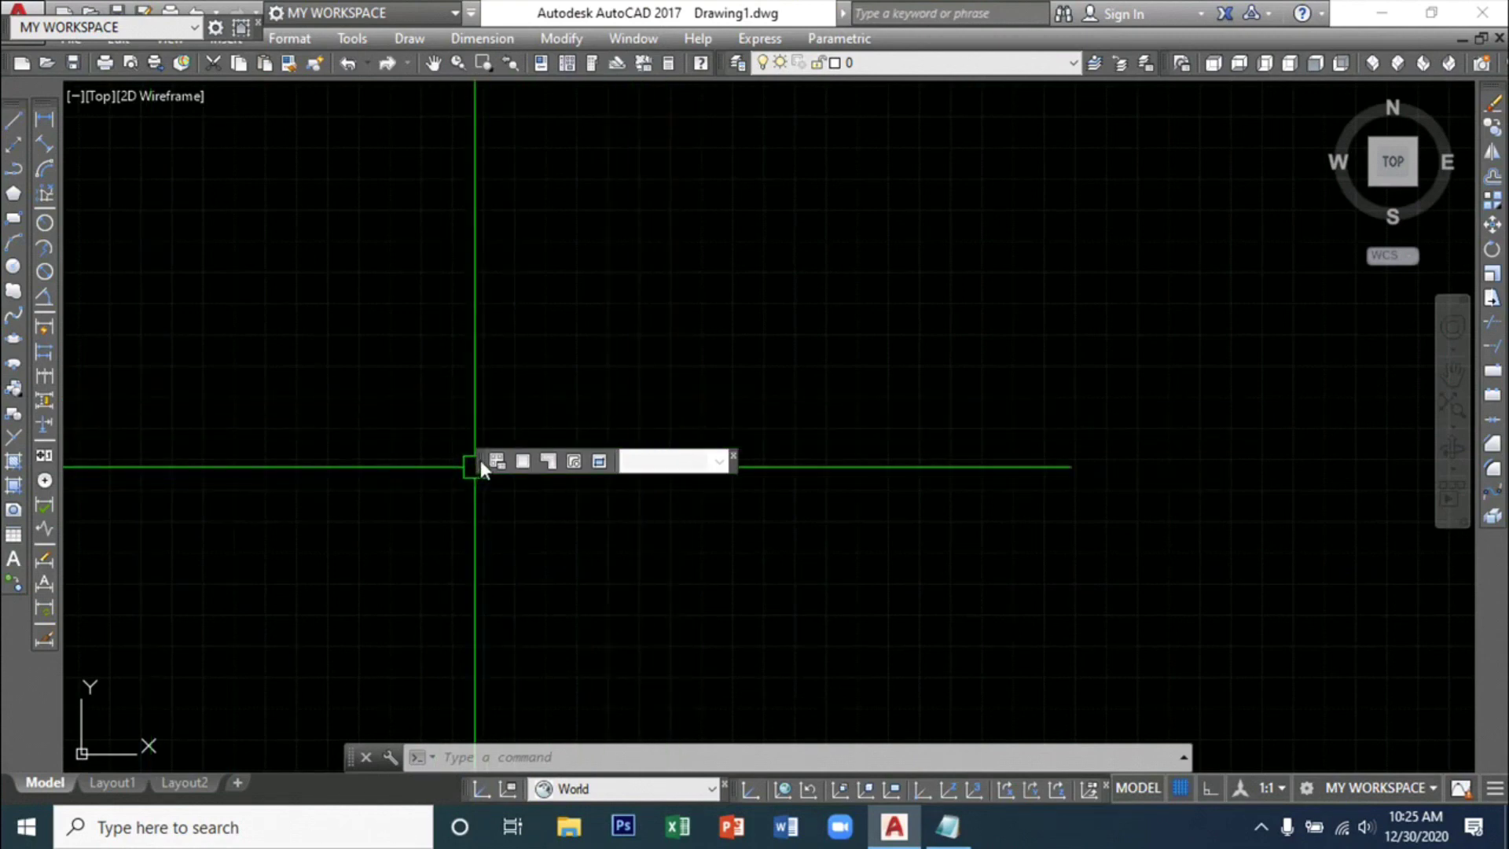
drag(480, 460, 8, 664)
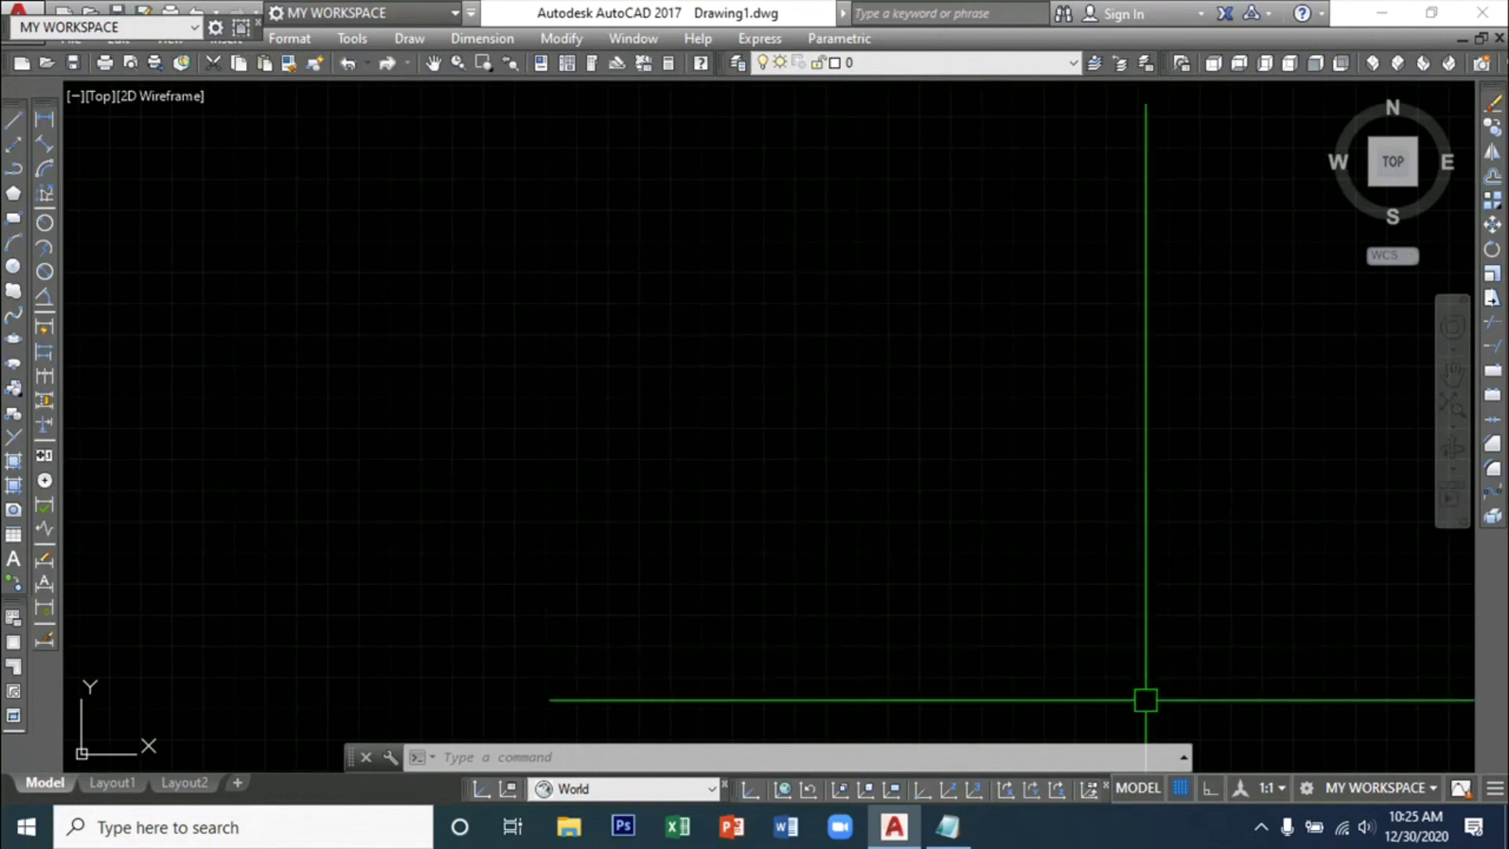
- Turn off the grid and save the layout as the workspace 'My 2D WorkSpace'
click(1181, 789)
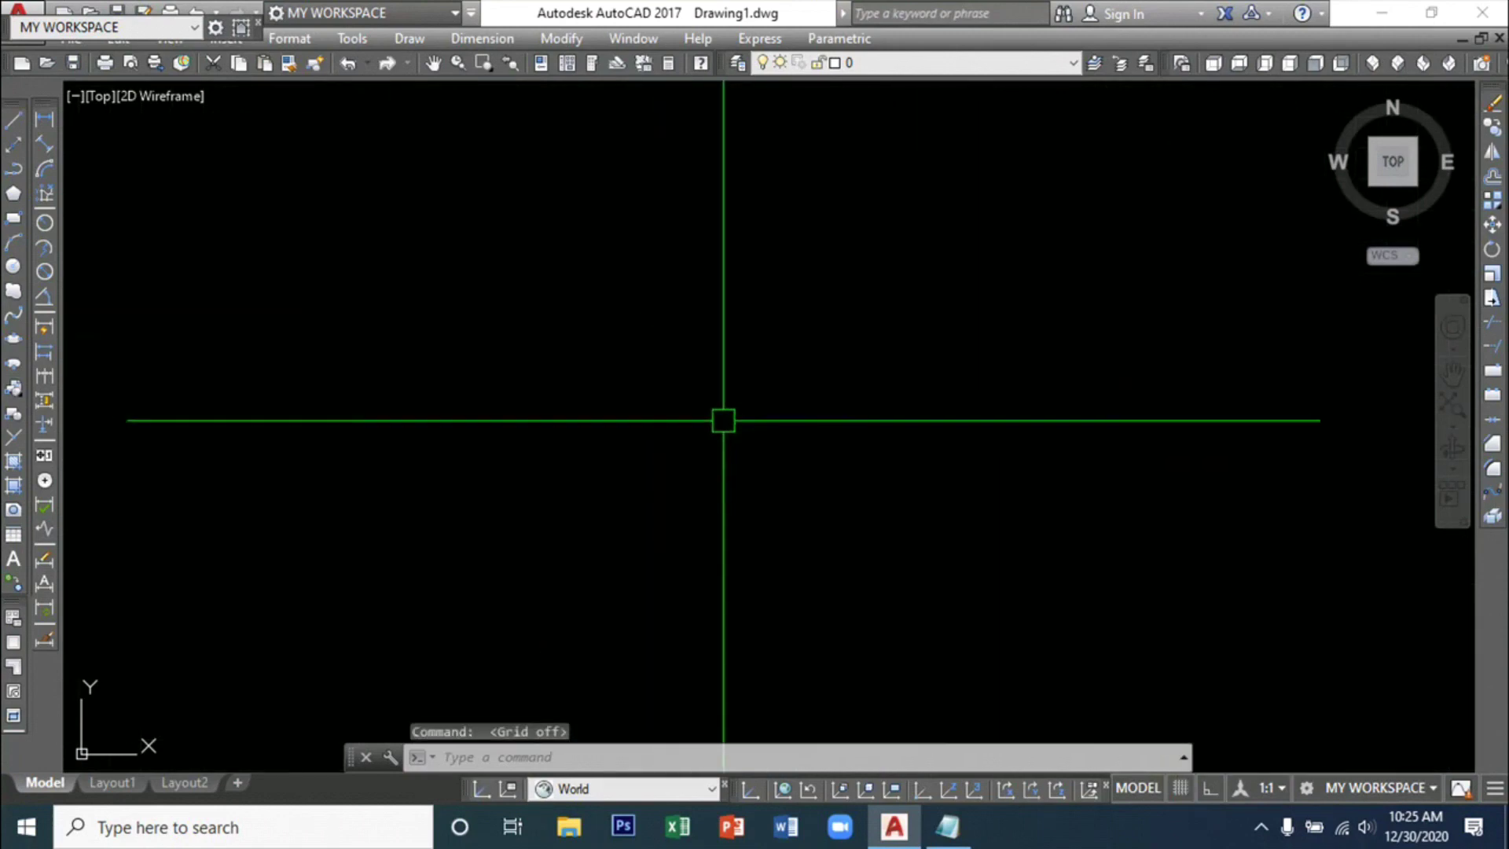
click(1432, 787)
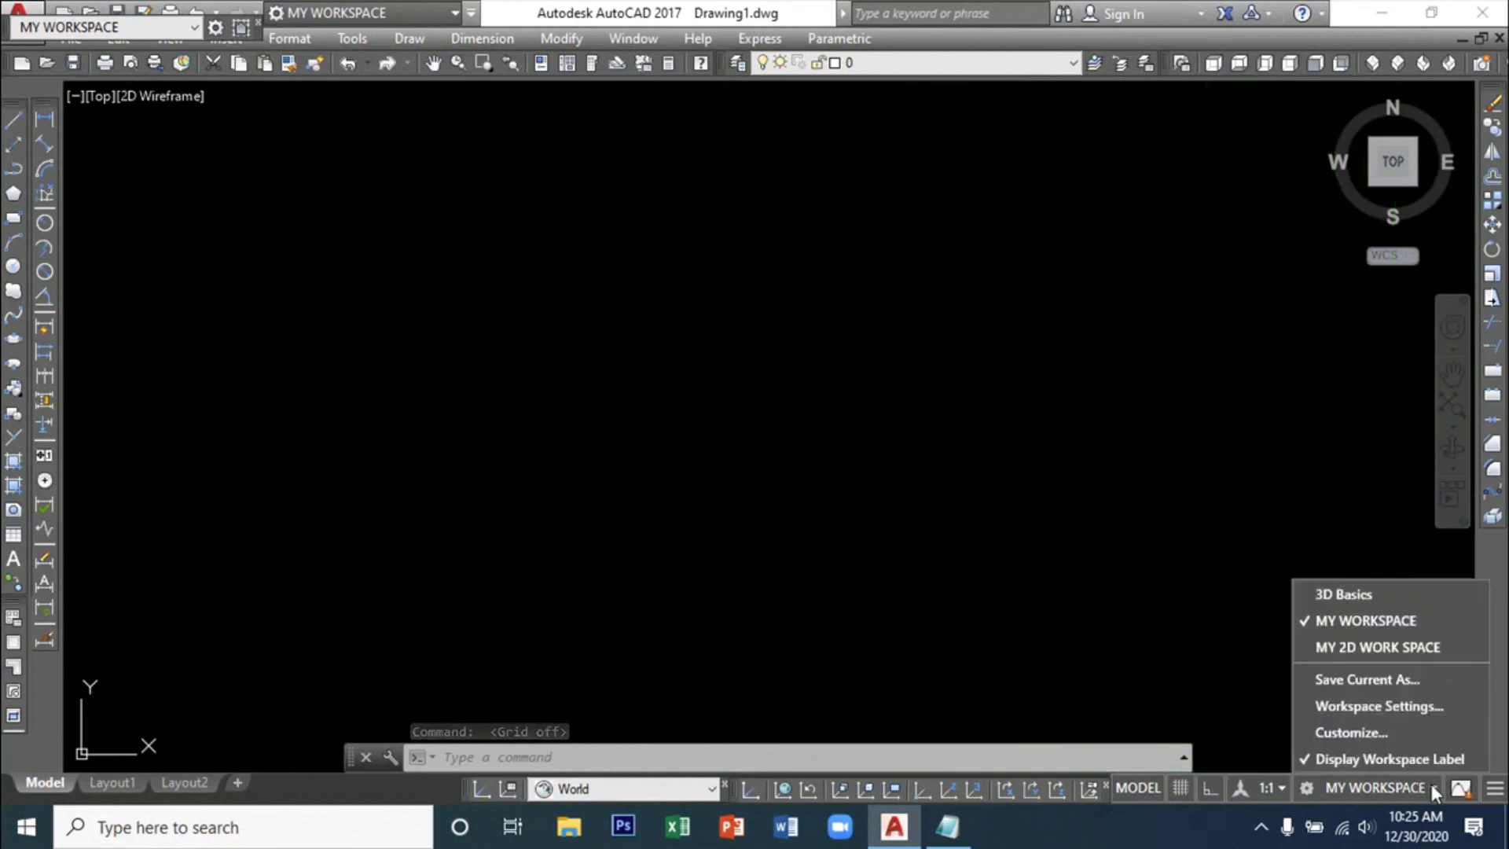
click(1361, 679)
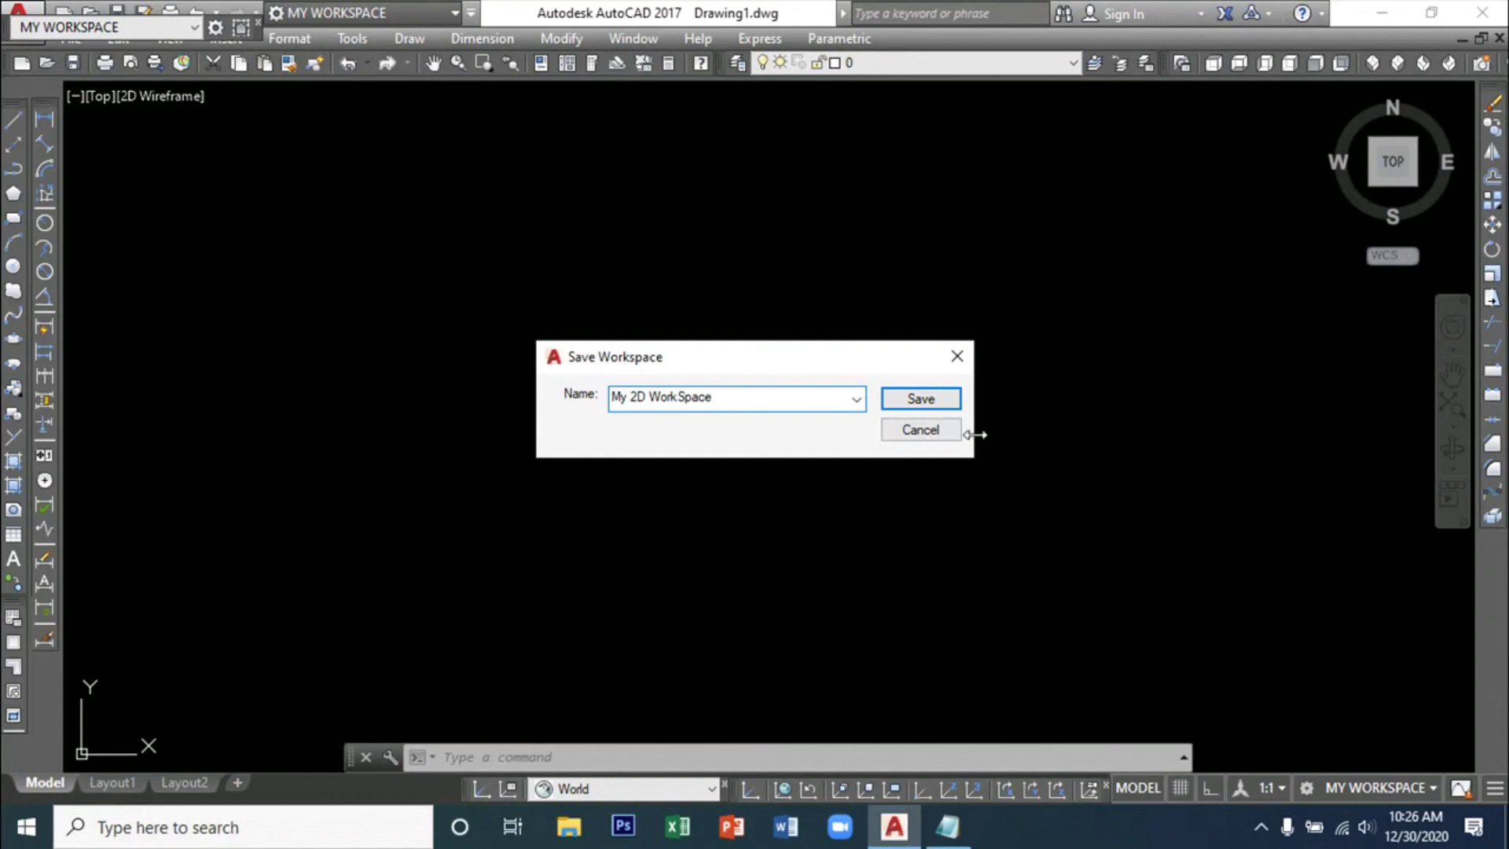
click(921, 399)
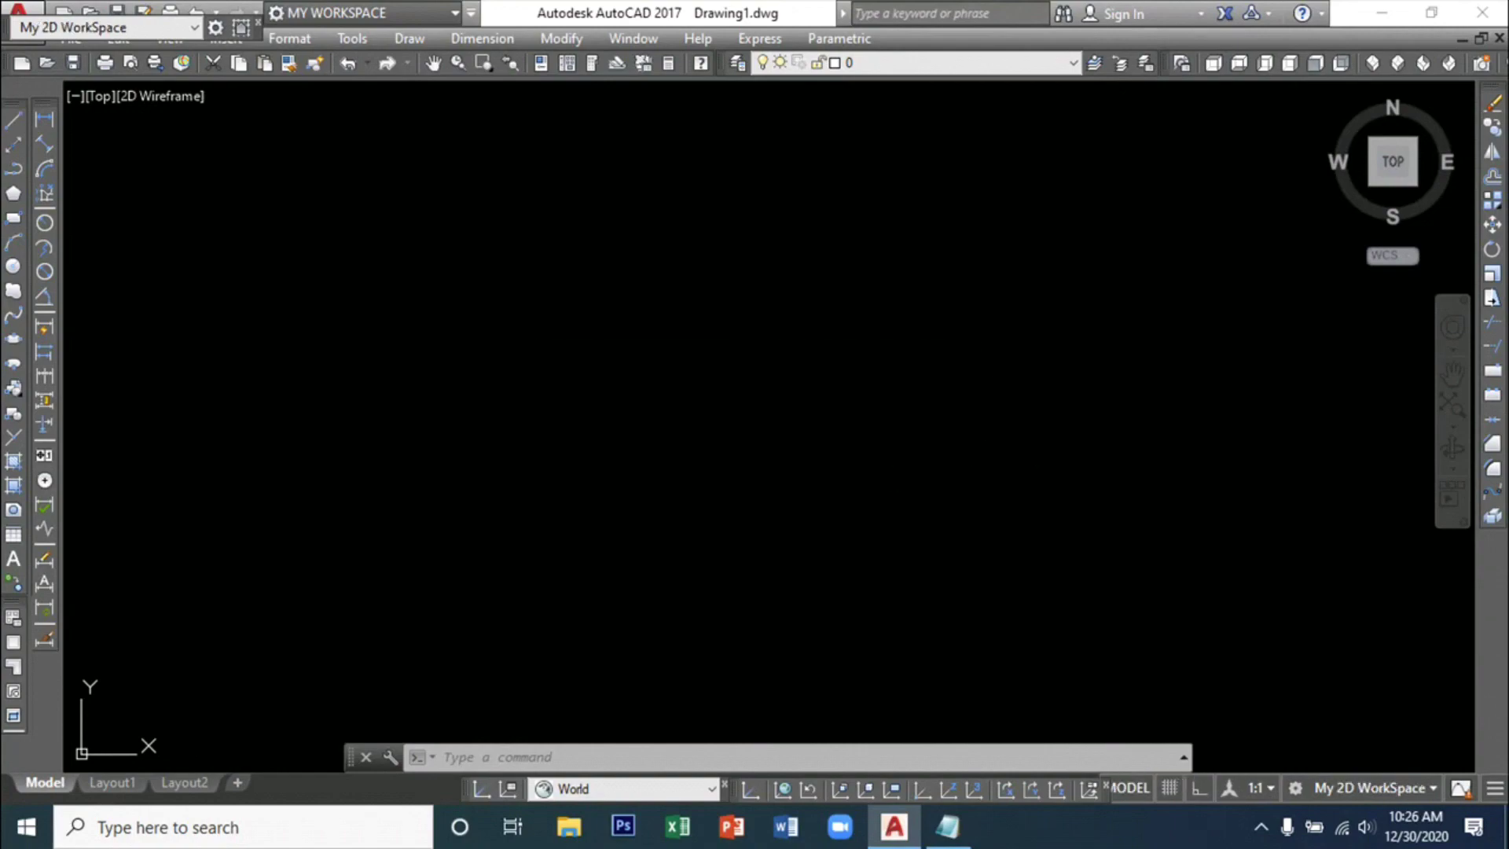